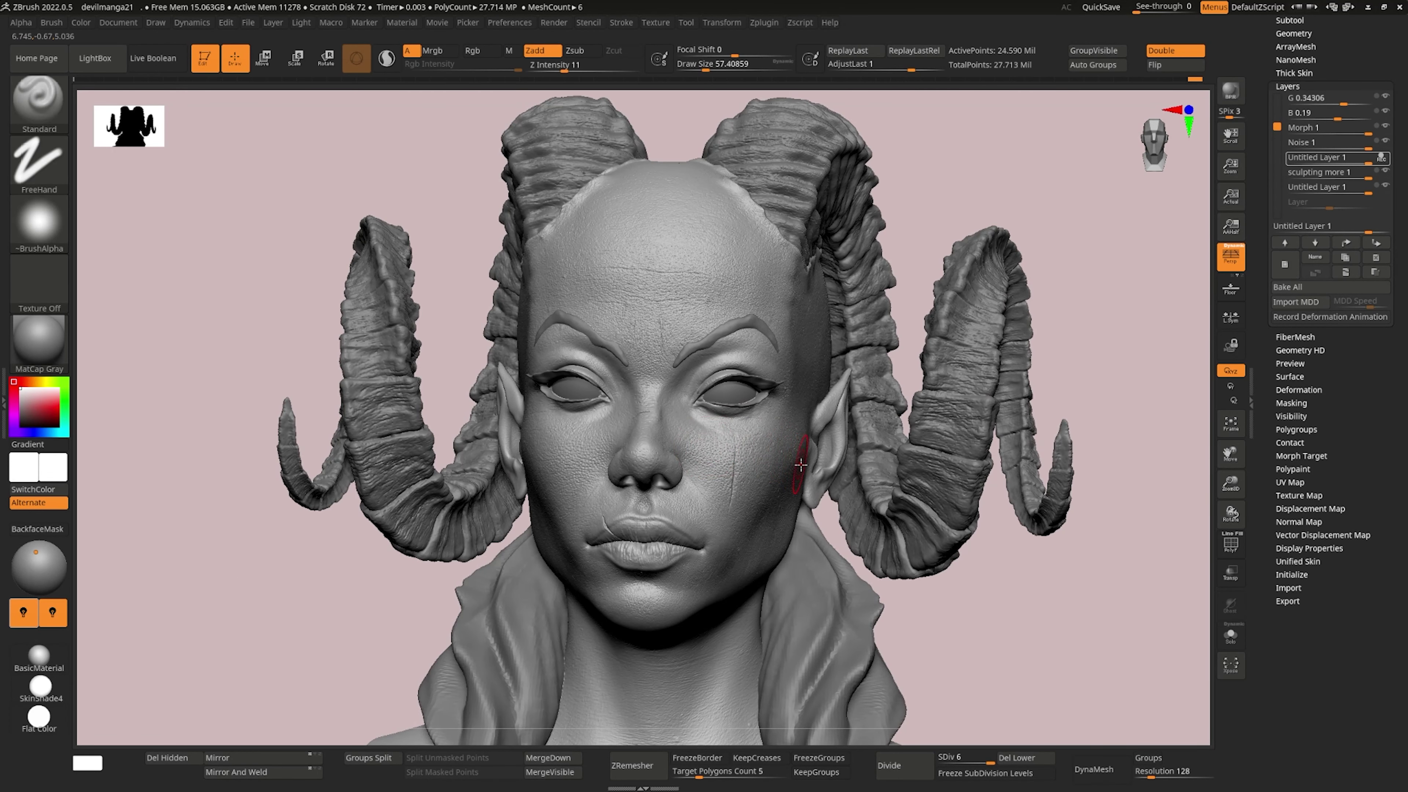
# Enable Displacement, Normal, Cavity and Ambient Occlusion maps, show Export Options, and dock the exporter menu
pyautogui.moveTo(809, 479)
pyautogui.mouseDown(button='right')
pyautogui.moveTo(822, 509)
pyautogui.moveTo(845, 478)
pyautogui.moveTo(809, 489)
pyautogui.moveTo(642, 459)
pyautogui.moveTo(776, 499)
pyautogui.moveTo(1007, 733)
pyautogui.mouseUp(button='right')
pyautogui.press('ctrl')
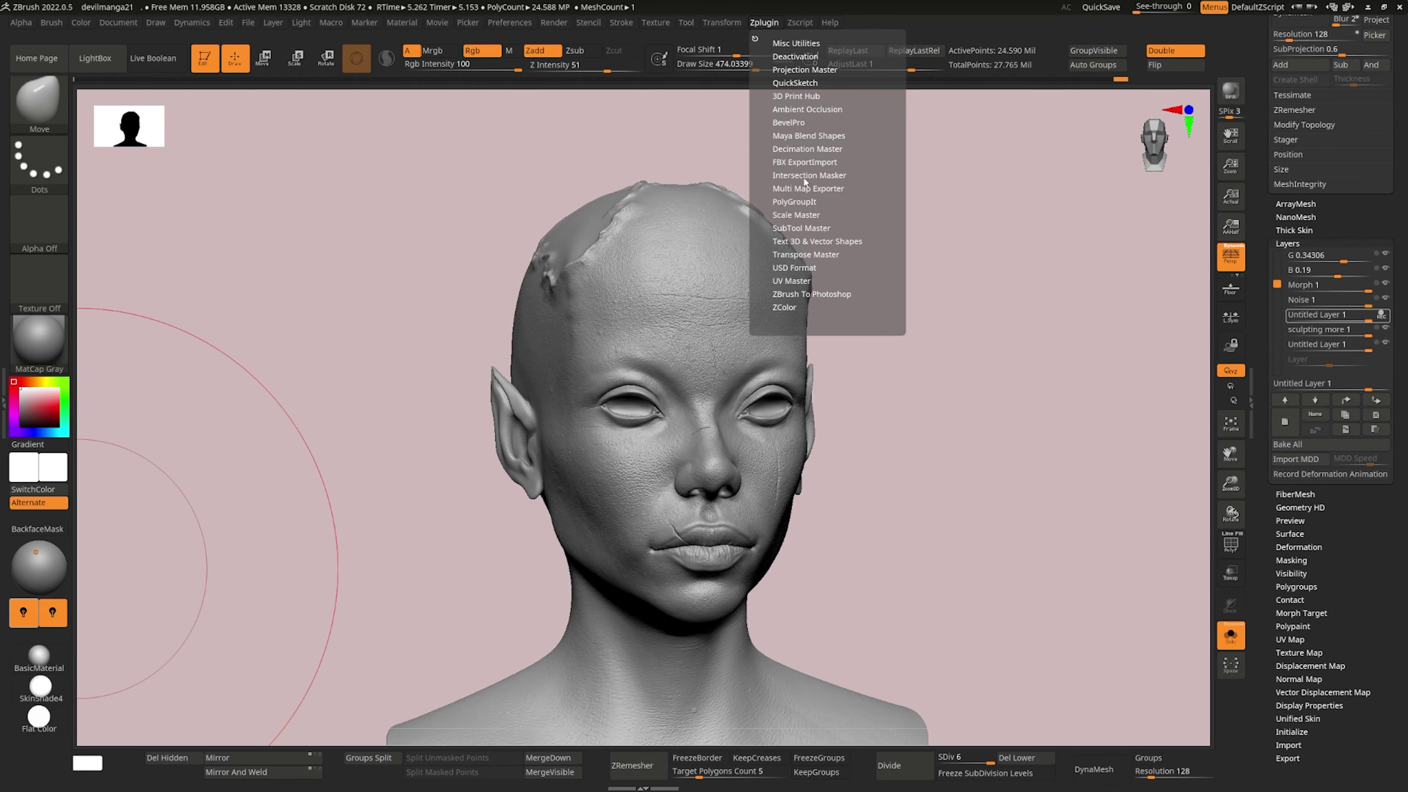
pyautogui.click(808, 188)
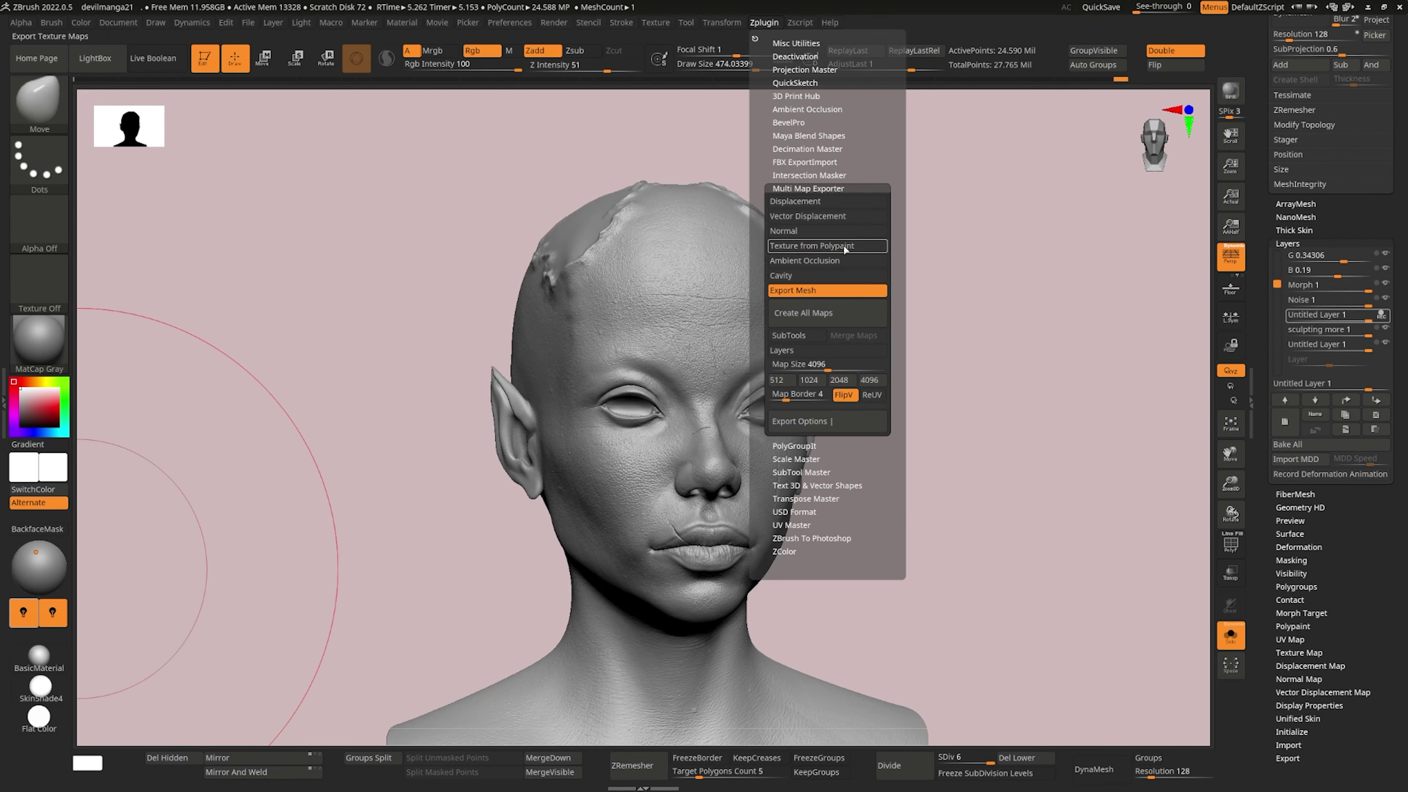
pyautogui.click(802, 201)
pyautogui.click(800, 231)
pyautogui.click(805, 275)
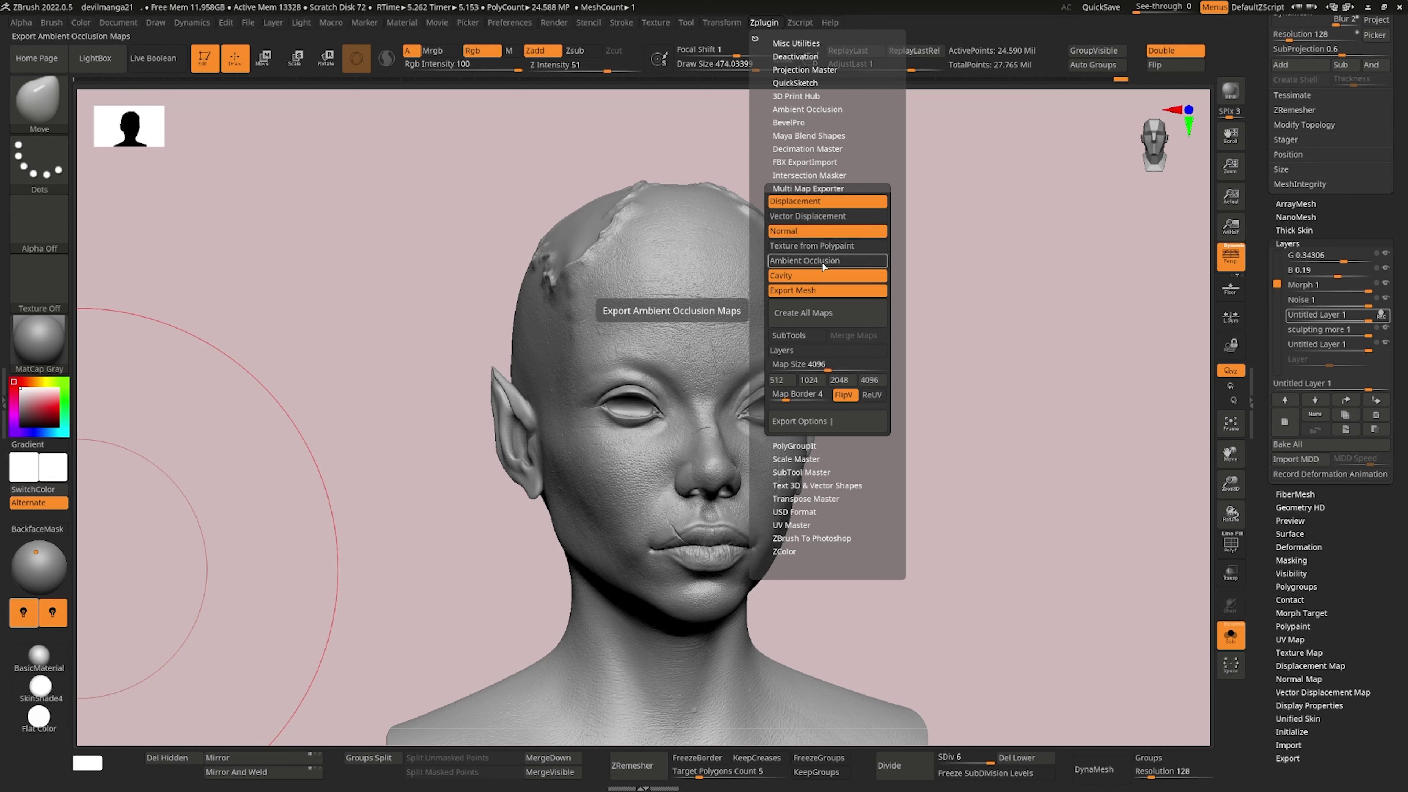
pyautogui.click(820, 263)
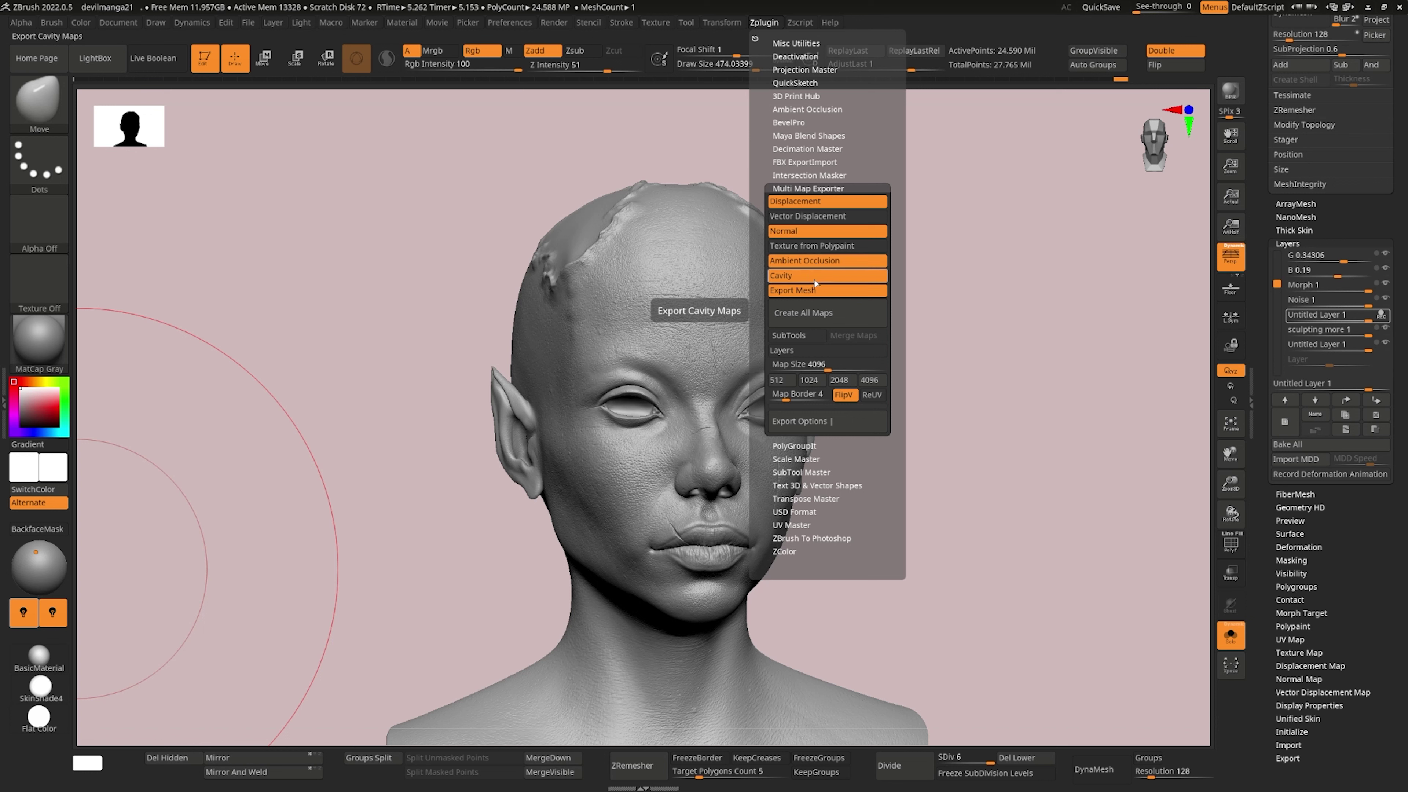
pyautogui.click(811, 425)
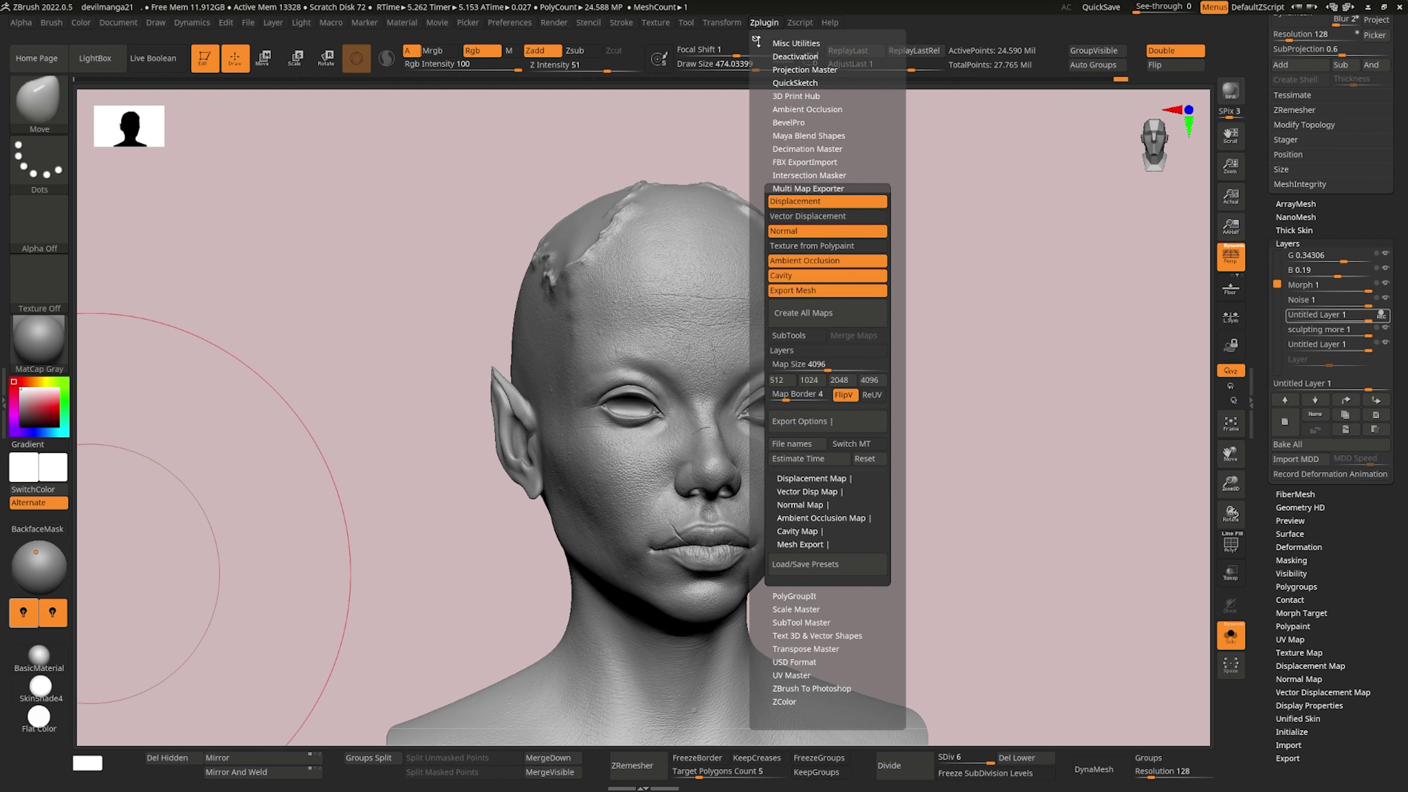
pyautogui.click(757, 40)
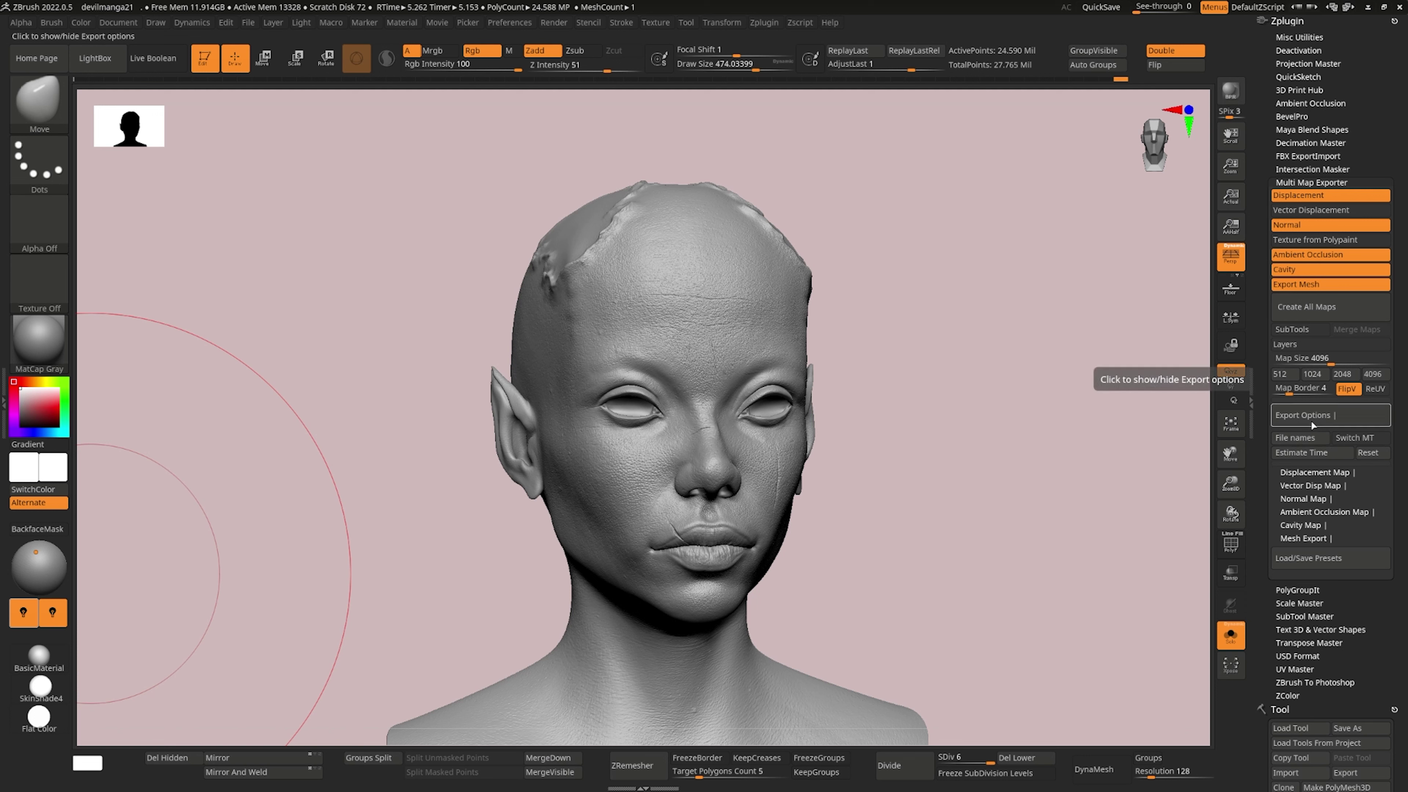
# Turn off Export Mesh, set the UDIM output list to Use List, and create all maps
pyautogui.click(1331, 284)
pyautogui.click(1327, 438)
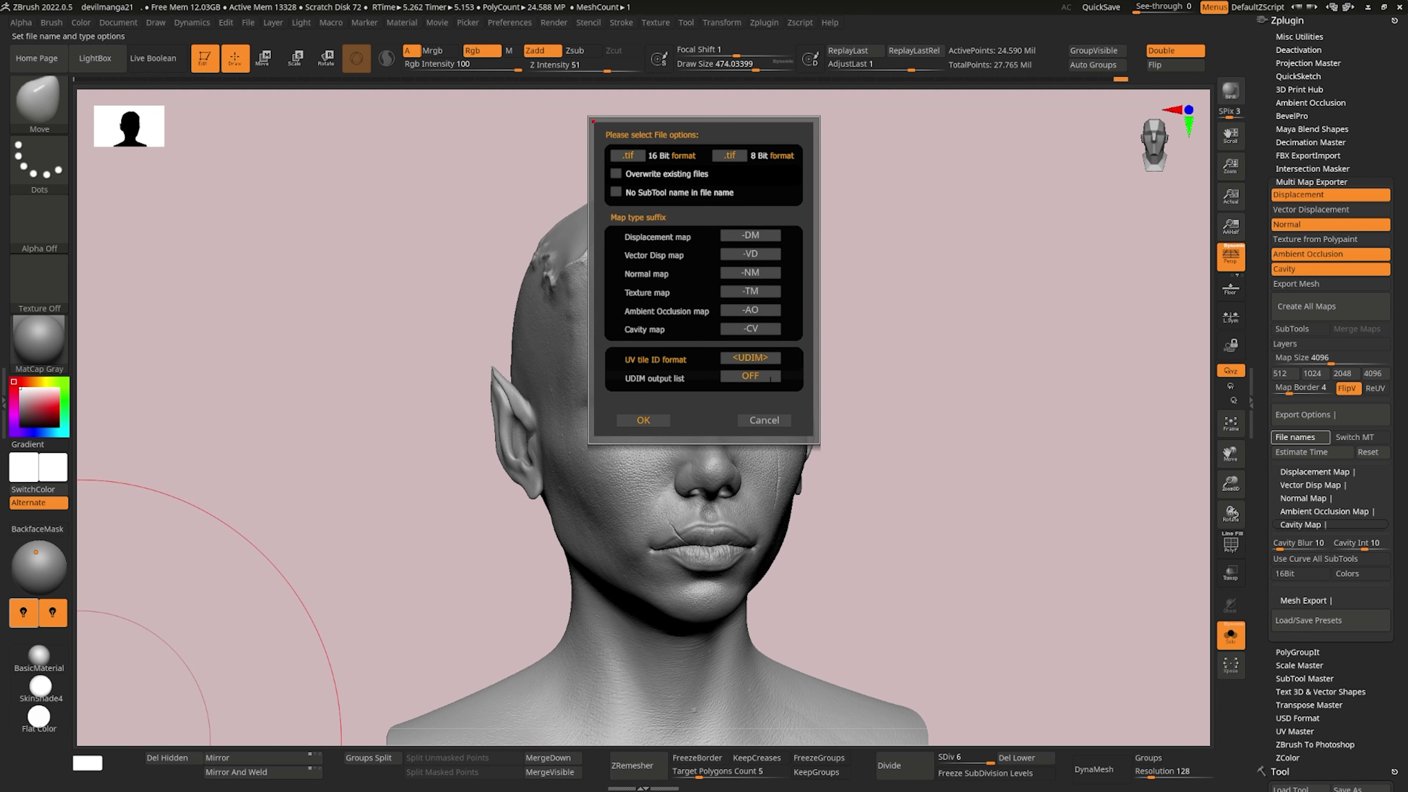
pyautogui.click(756, 378)
pyautogui.click(755, 378)
pyautogui.click(774, 422)
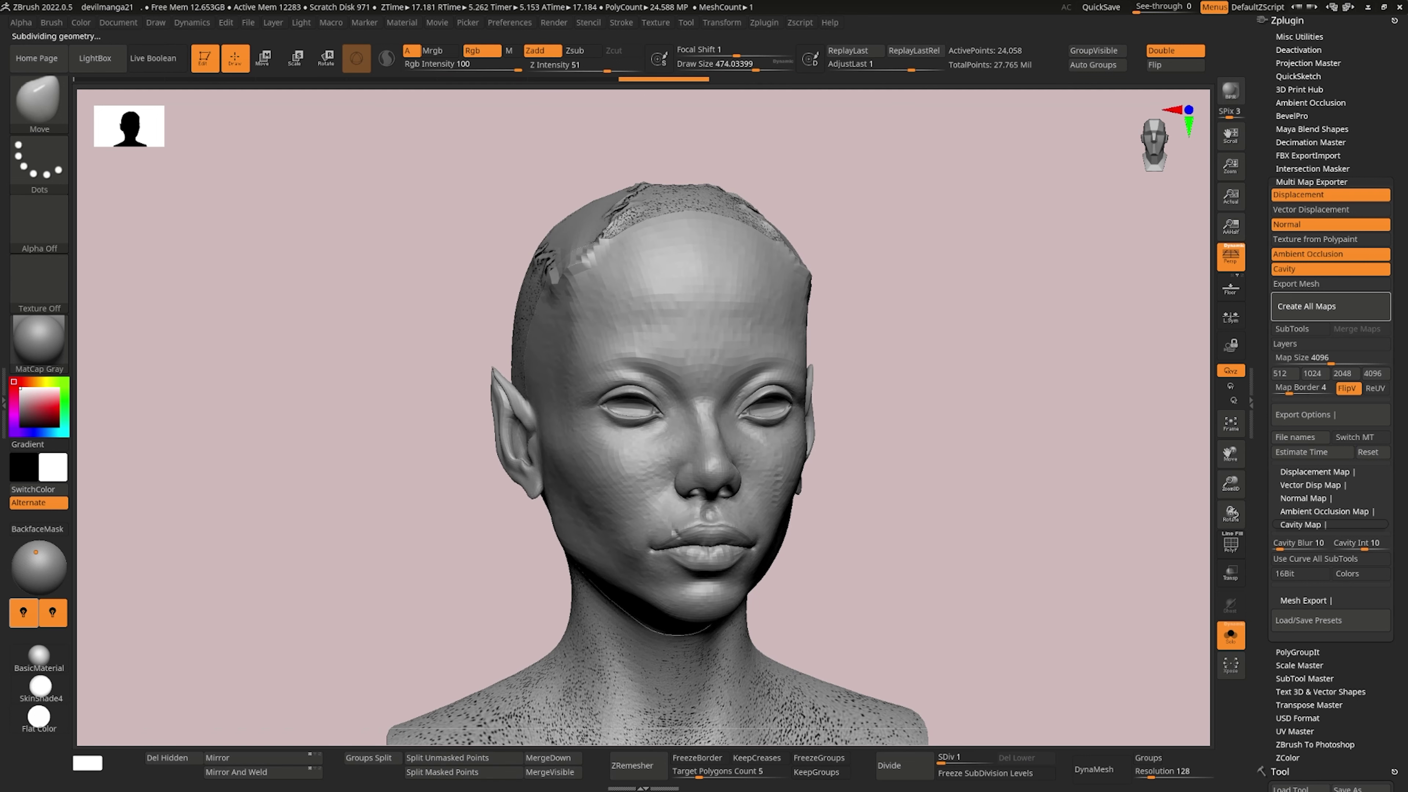
# Dismiss the export message and turn off Solo so the horns and all subtools show
pyautogui.click(647, 465)
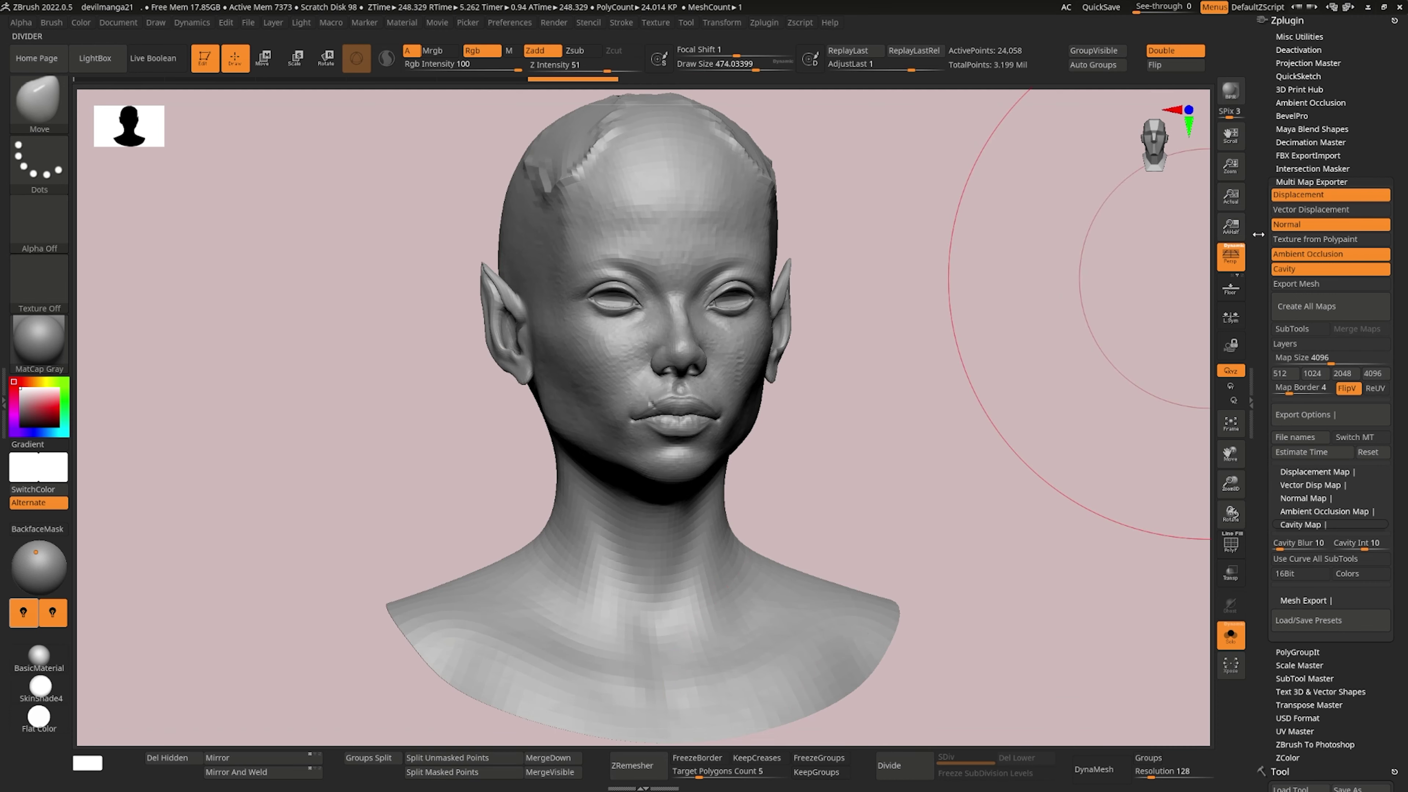
pyautogui.click(1230, 644)
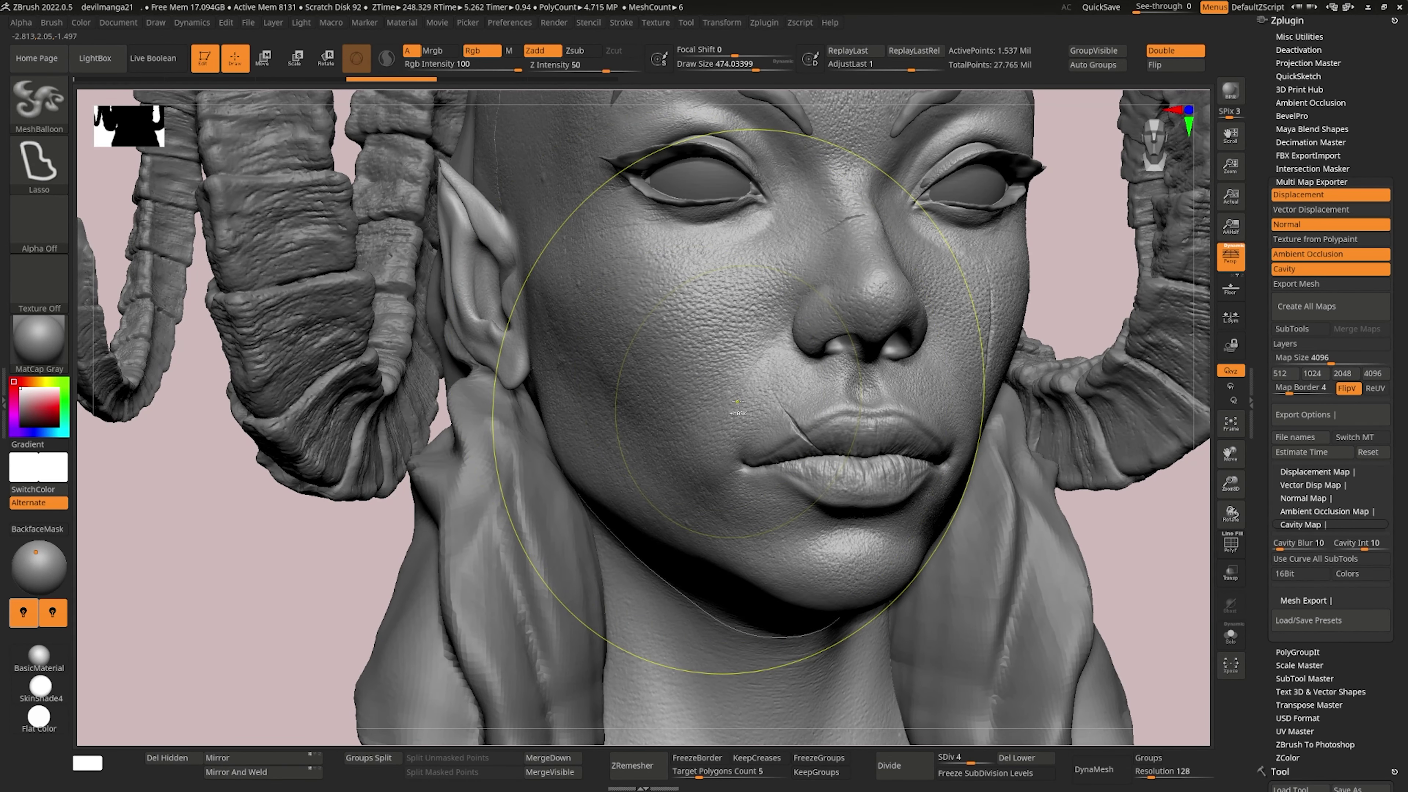
# Frame the bust and turn it to a straight front view, zooming toward the chin
pyautogui.keyDown('ctrl'); pyautogui.keyDown('shift'); pyautogui.moveTo(993, 386); pyautogui.dragTo(982, 421); pyautogui.keyUp('shift'); pyautogui.keyUp('ctrl')
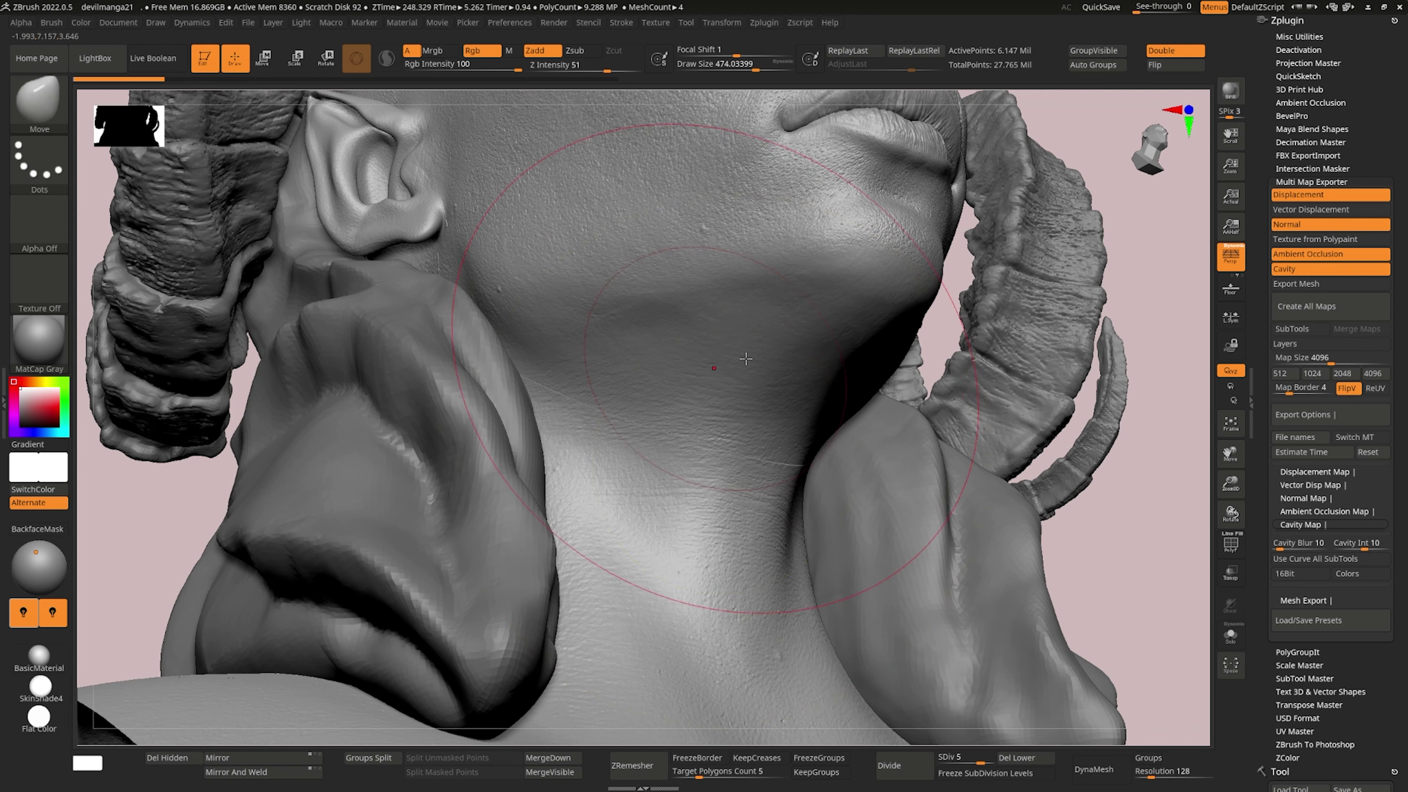
pyautogui.press('f')
pyautogui.keyDown('shift'); pyautogui.moveTo(725, 460); pyautogui.dragTo(842, 420); pyautogui.keyUp('shift')
pyautogui.scroll(3, 842, 420)
pyautogui.press('b')
pyautogui.press('m')
pyautogui.press('v')
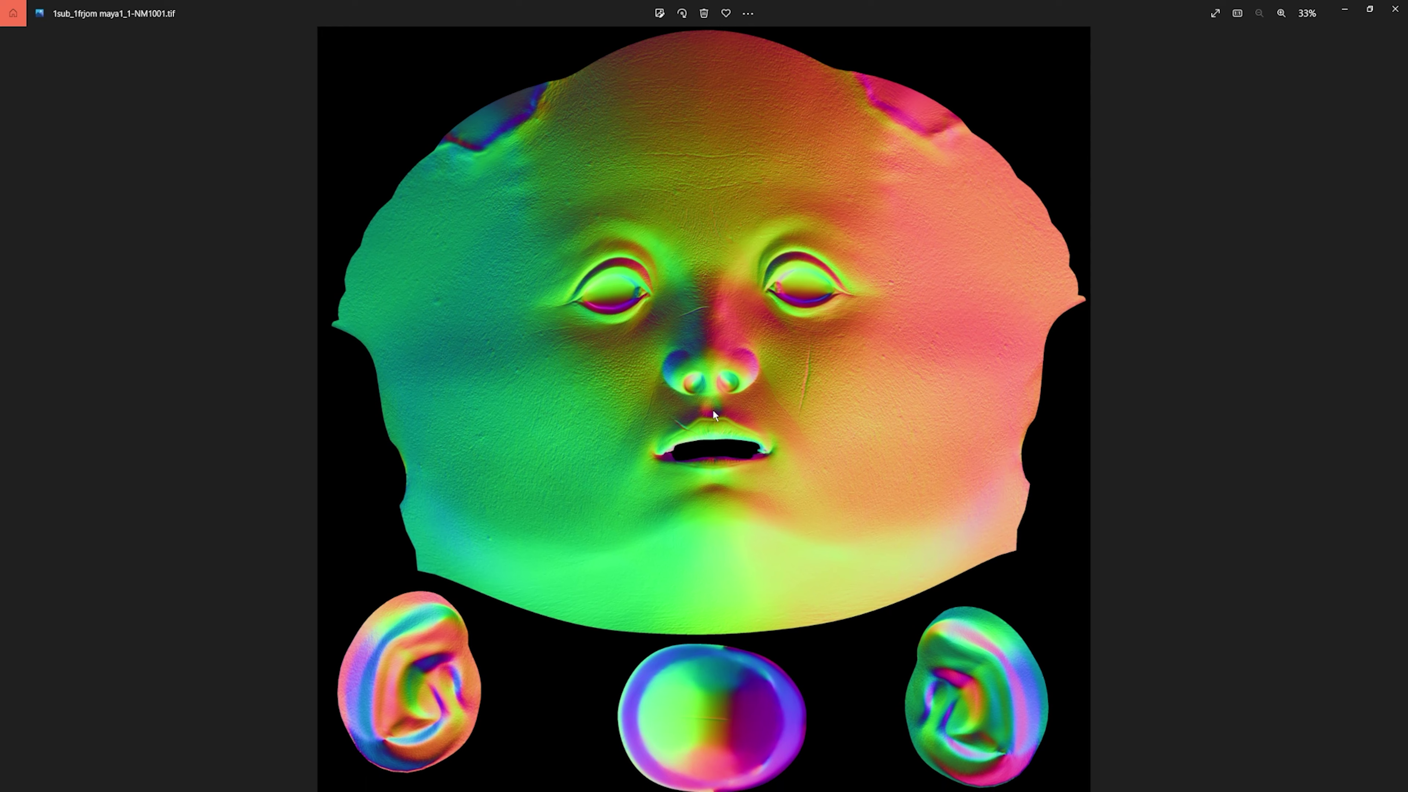
# Compare the NM1001 and NM1002 normal maps in Photos, settling on NM1001
pyautogui.press('Right')
pyautogui.press('Left')
pyautogui.press('Right')
pyautogui.press('Left')
pyautogui.press('Right')
pyautogui.press('Left')
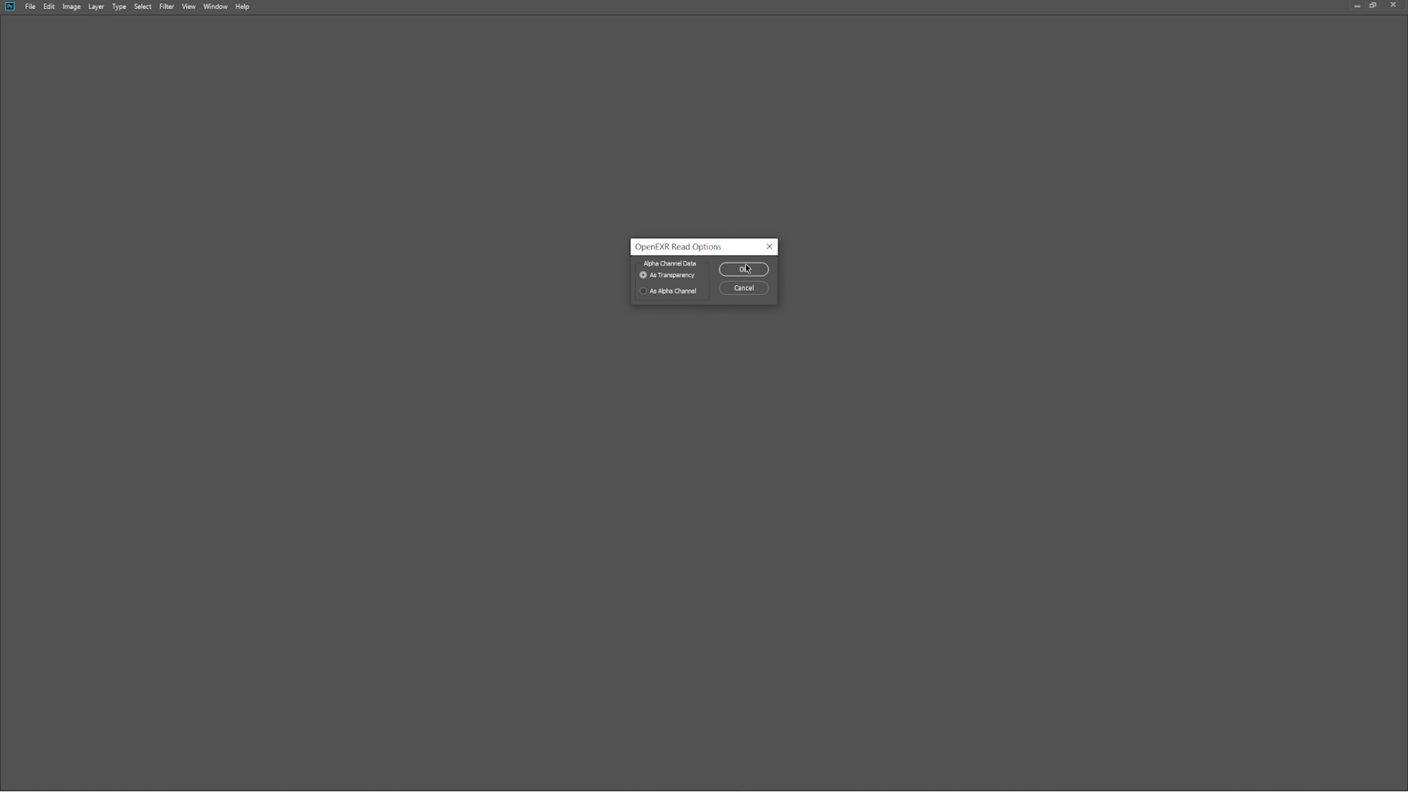
# Open the 1001 EXR and preview Levels at input black 121 without applying it
pyautogui.click(746, 268)
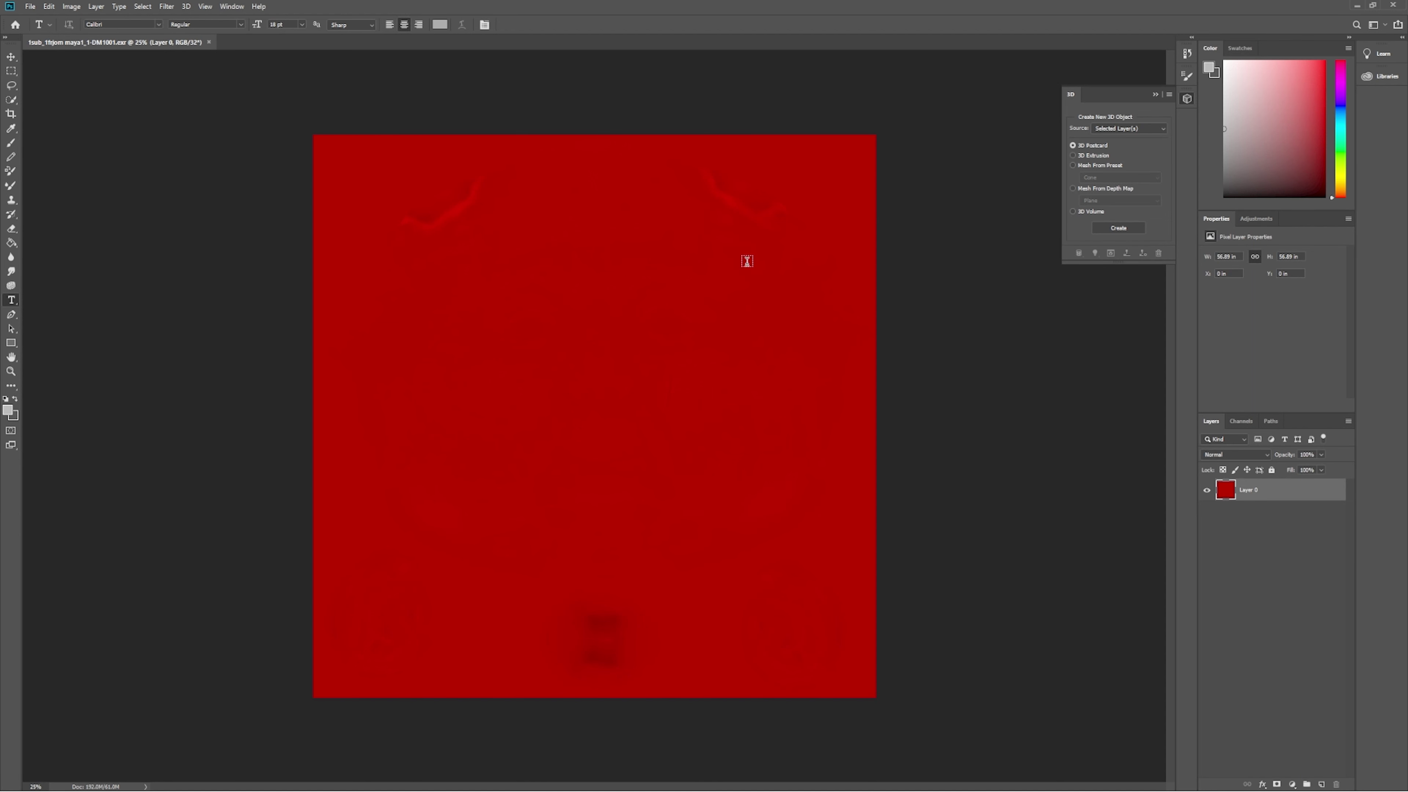
pyautogui.moveTo(623, 399)
pyautogui.keyDown('ctrl'); pyautogui.mouseDown()
pyautogui.moveTo(709, 420)
pyautogui.moveTo(632, 400)
pyautogui.mouseUp(); pyautogui.keyUp('ctrl')
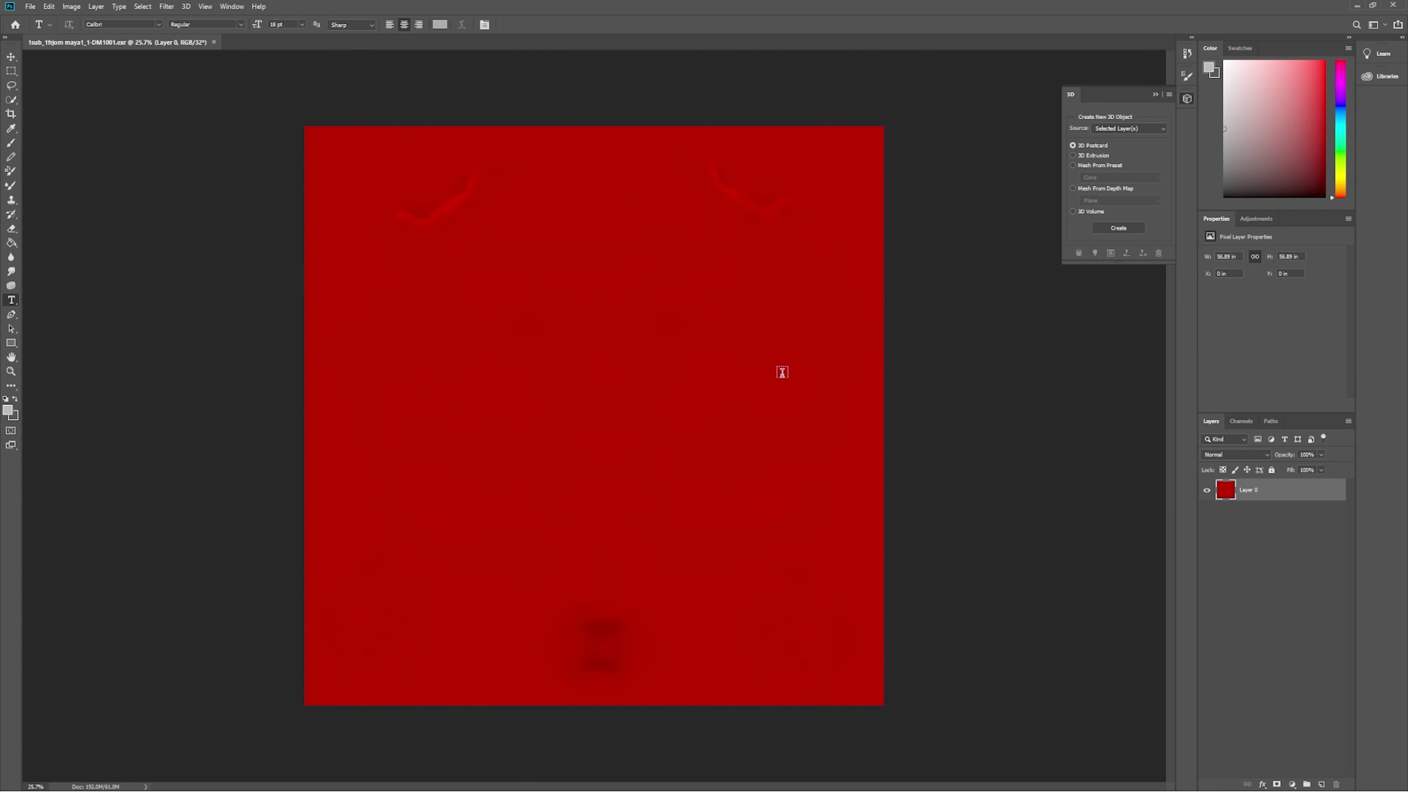
pyautogui.hotkey('ctrl', 'l')
pyautogui.moveTo(954, 300); pyautogui.dragTo(1023, 303)
pyautogui.keyDown('ctrl'); pyautogui.click(642, 428); pyautogui.keyUp('ctrl')
pyautogui.moveTo(641, 428)
pyautogui.keyDown('ctrl'); pyautogui.mouseDown()
pyautogui.moveTo(813, 453)
pyautogui.moveTo(625, 419)
pyautogui.mouseUp(); pyautogui.keyUp('ctrl')
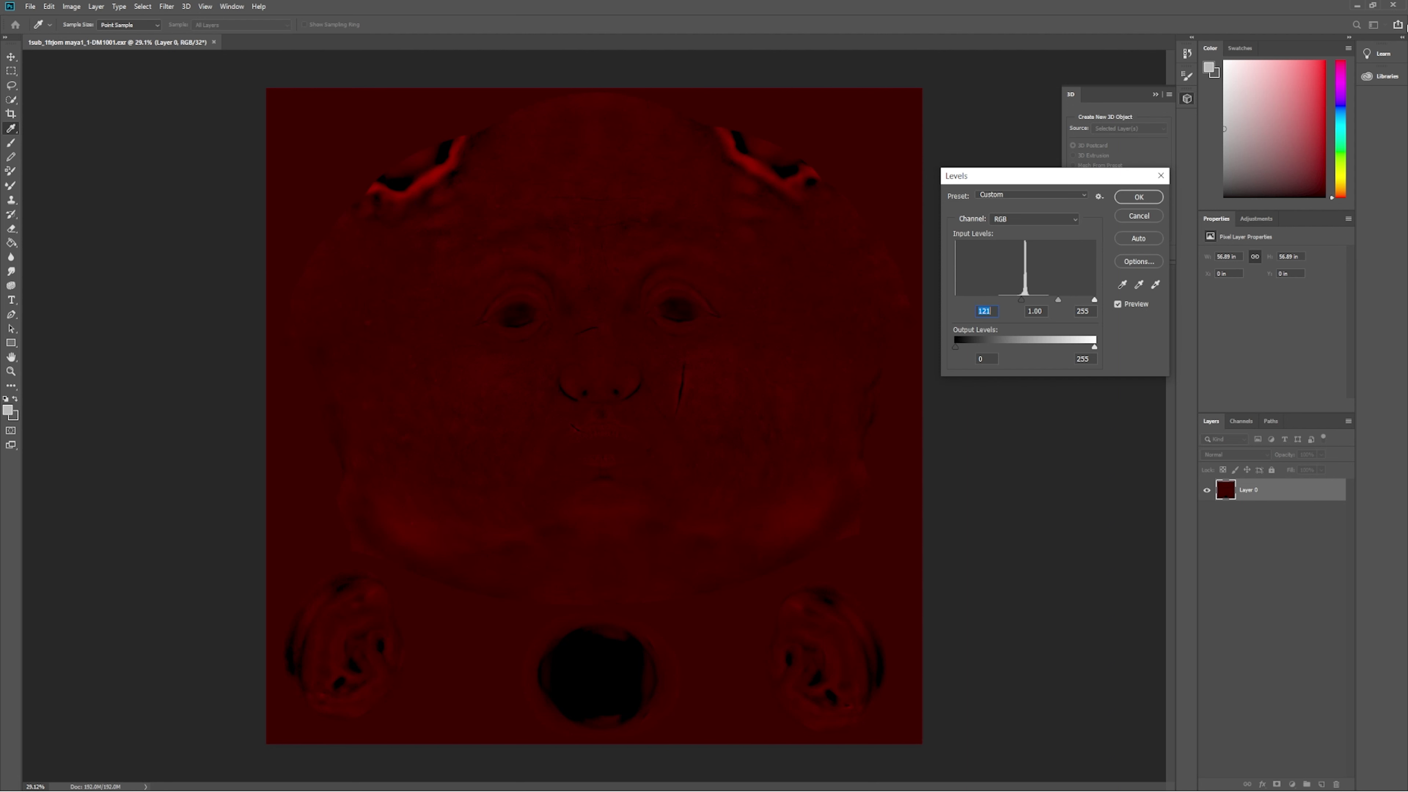
pyautogui.click(1161, 175)
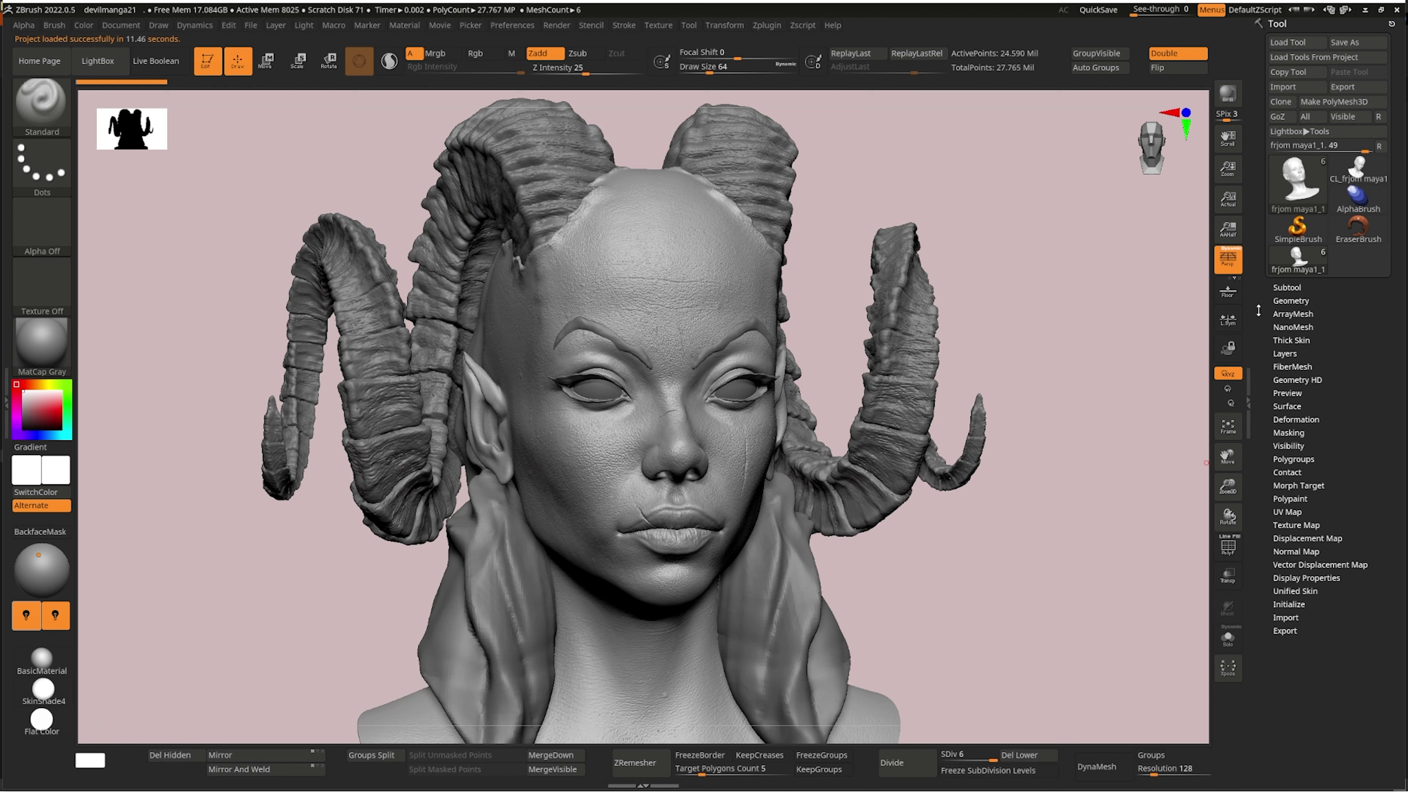
# Turn on Solo, dock the Zplugin menu, and disable Ambient Occlusion export
pyautogui.click(1229, 639)
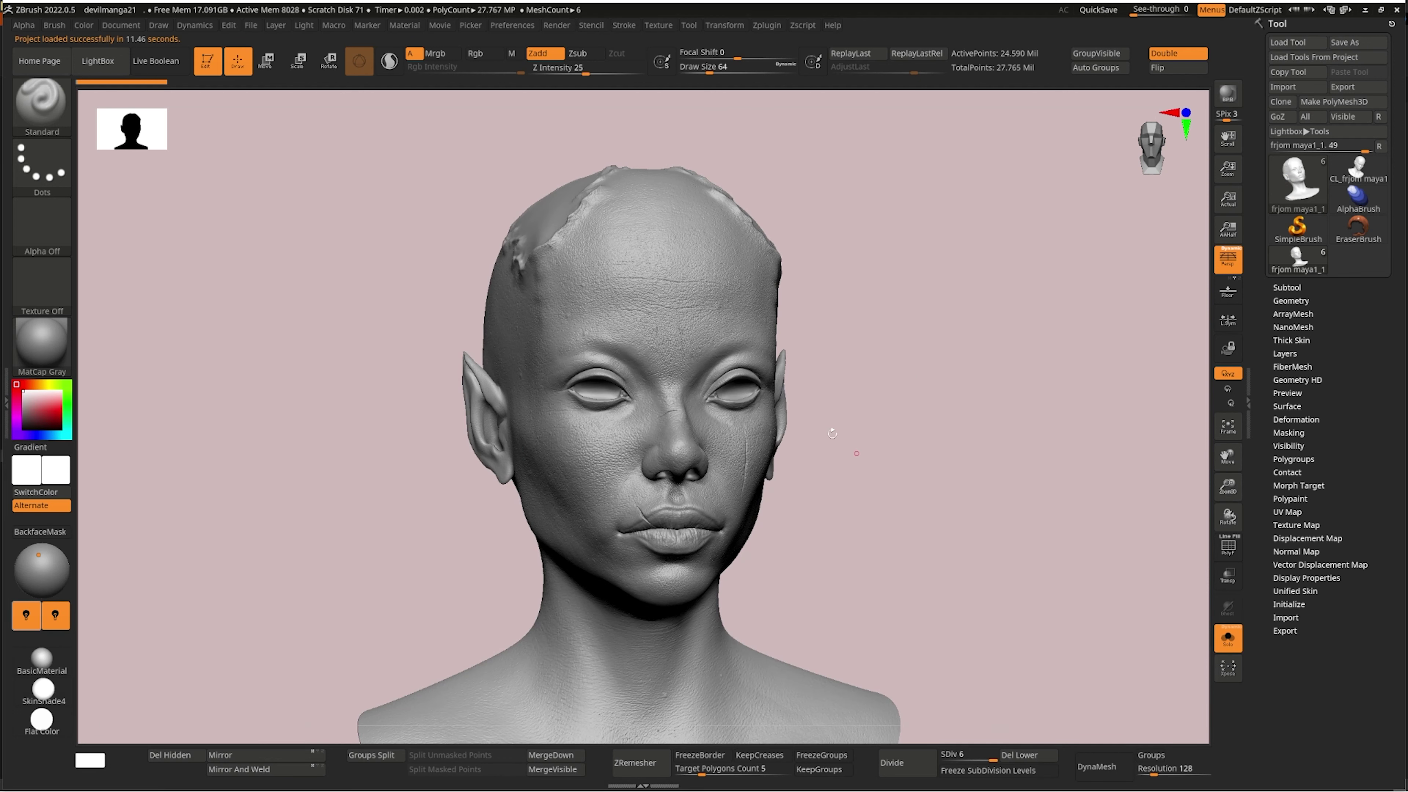
pyautogui.click(798, 27)
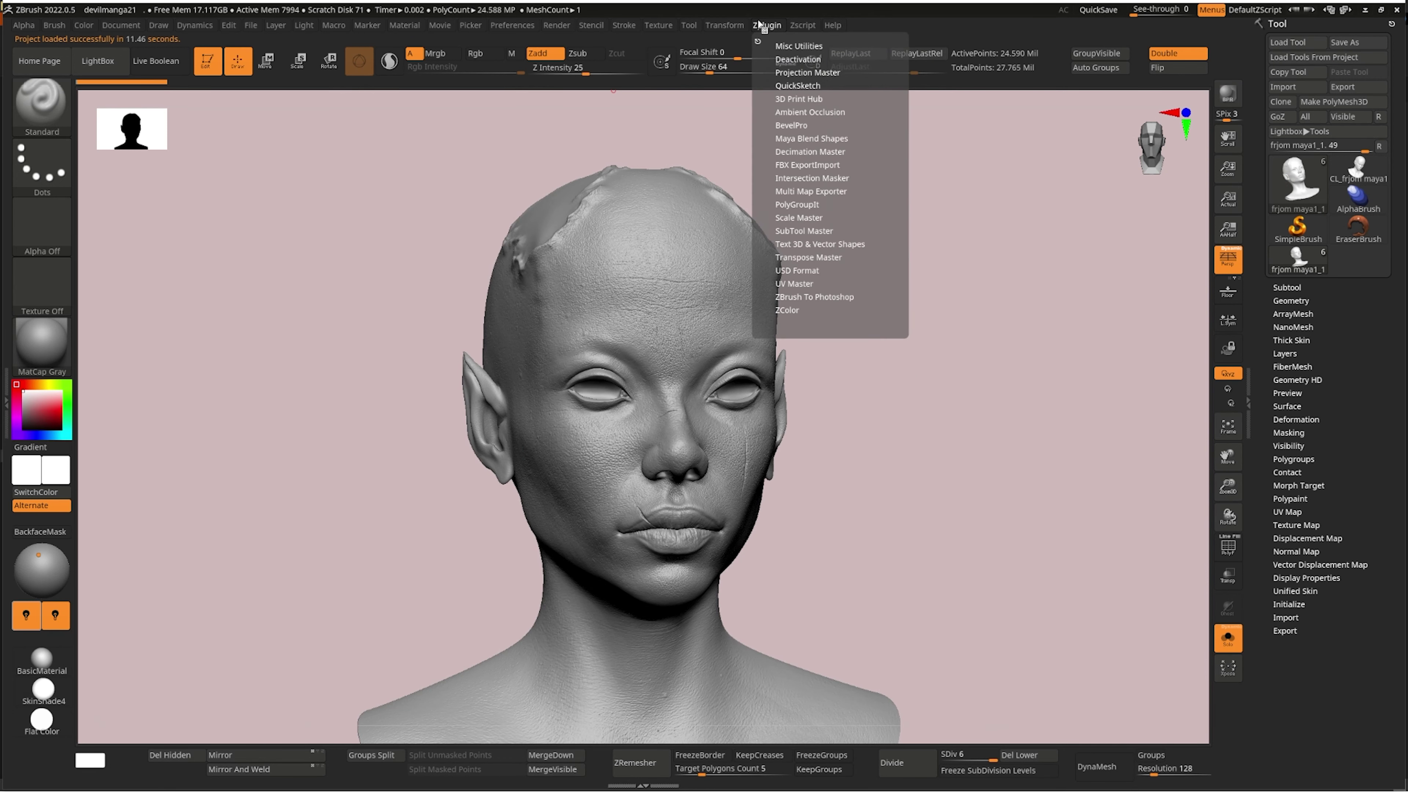
pyautogui.click(759, 39)
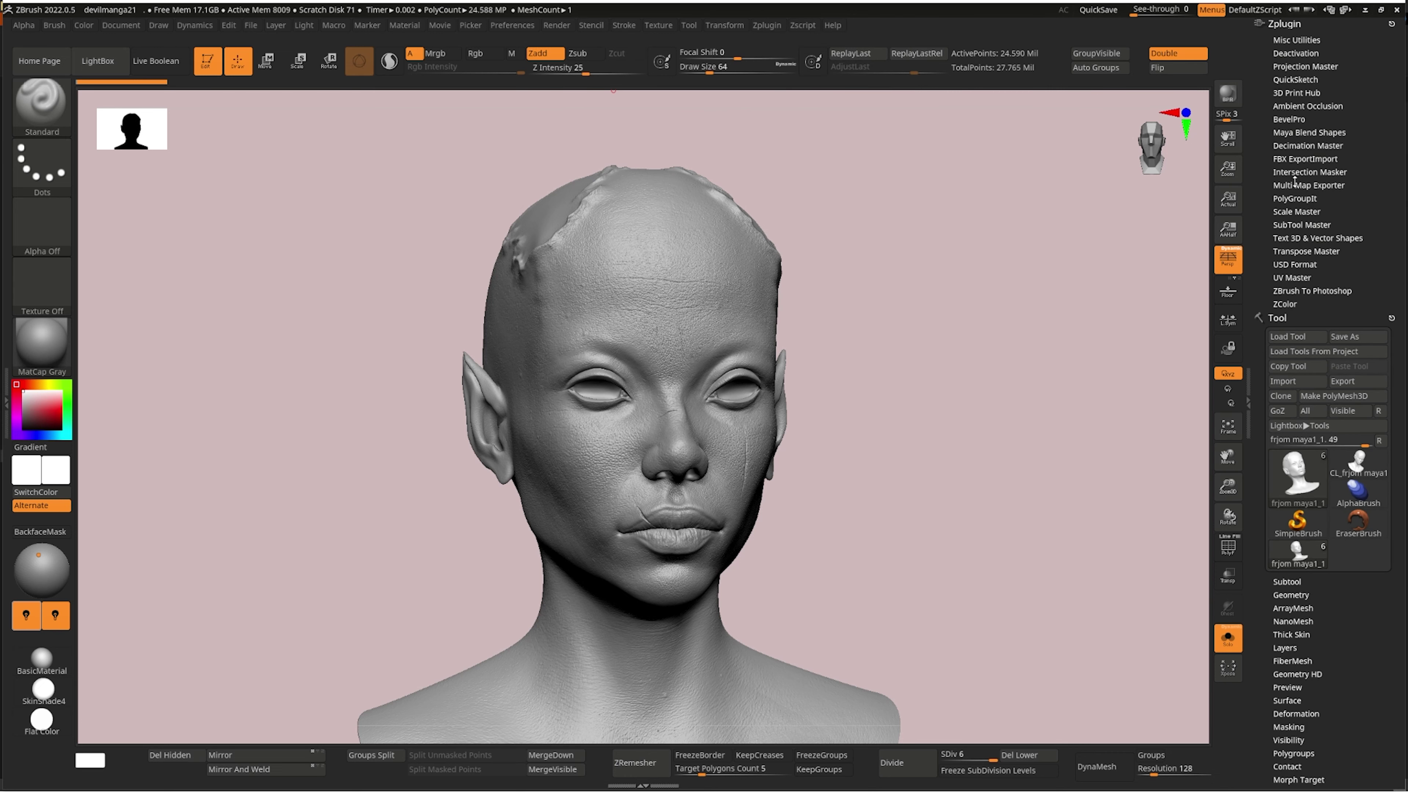
pyautogui.click(1298, 185)
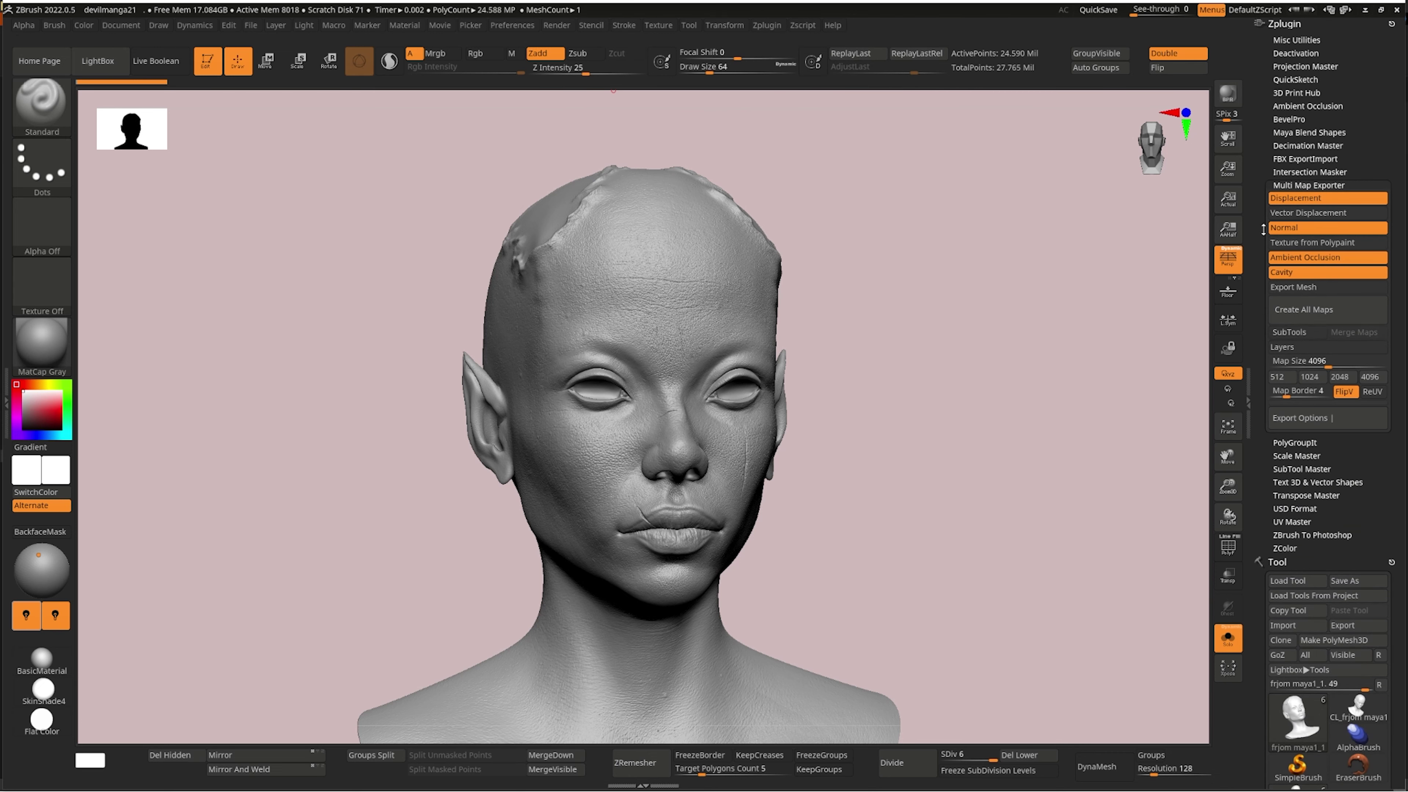
pyautogui.click(1310, 259)
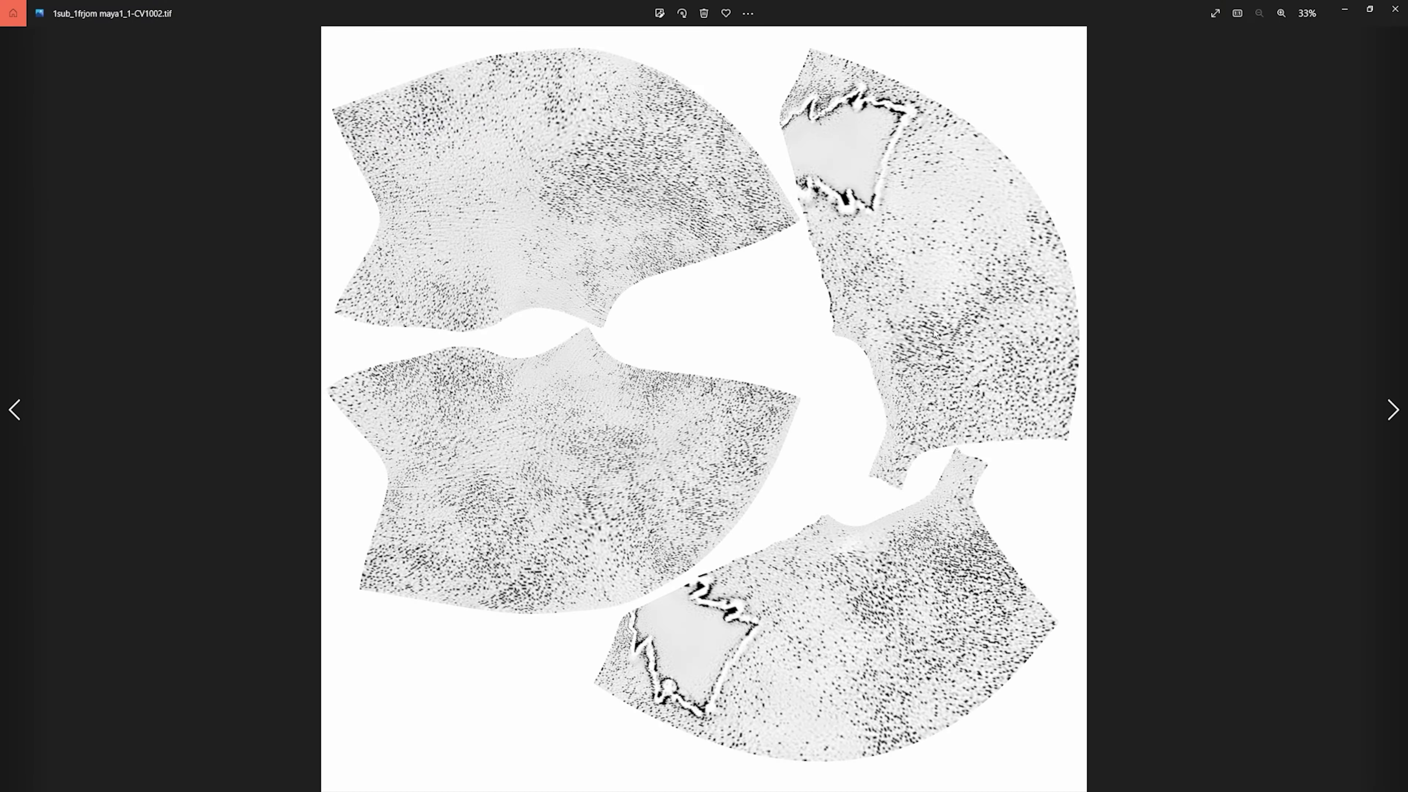
# Step back to the CV1001 cavity map in Photos and zoom in on it
pyautogui.press('Left')
pyautogui.scroll(3, 751, 363)
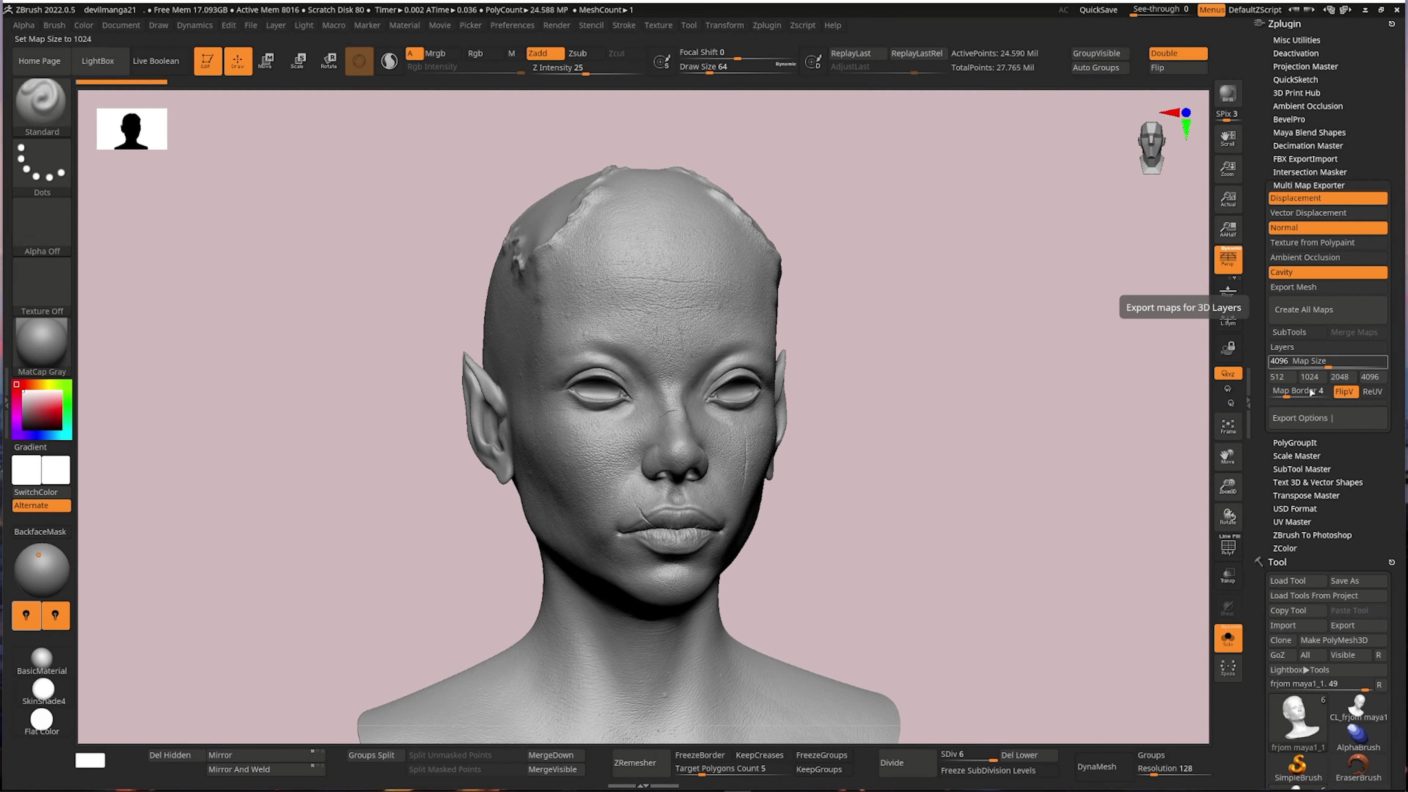
# Turn off Cavity export, set Map Border to 16, and expand the Displacement Map settings
pyautogui.click(1295, 274)
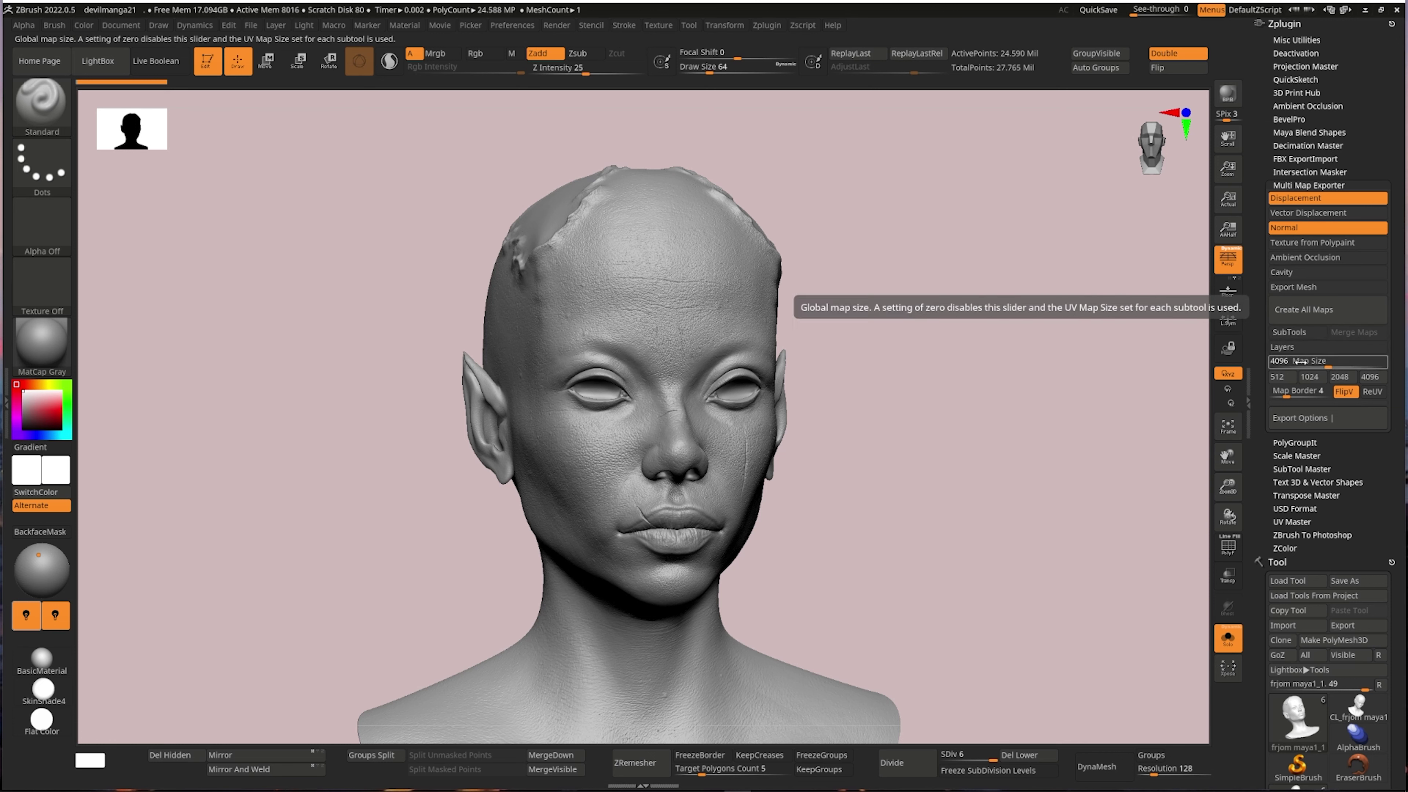
pyautogui.click(1307, 418)
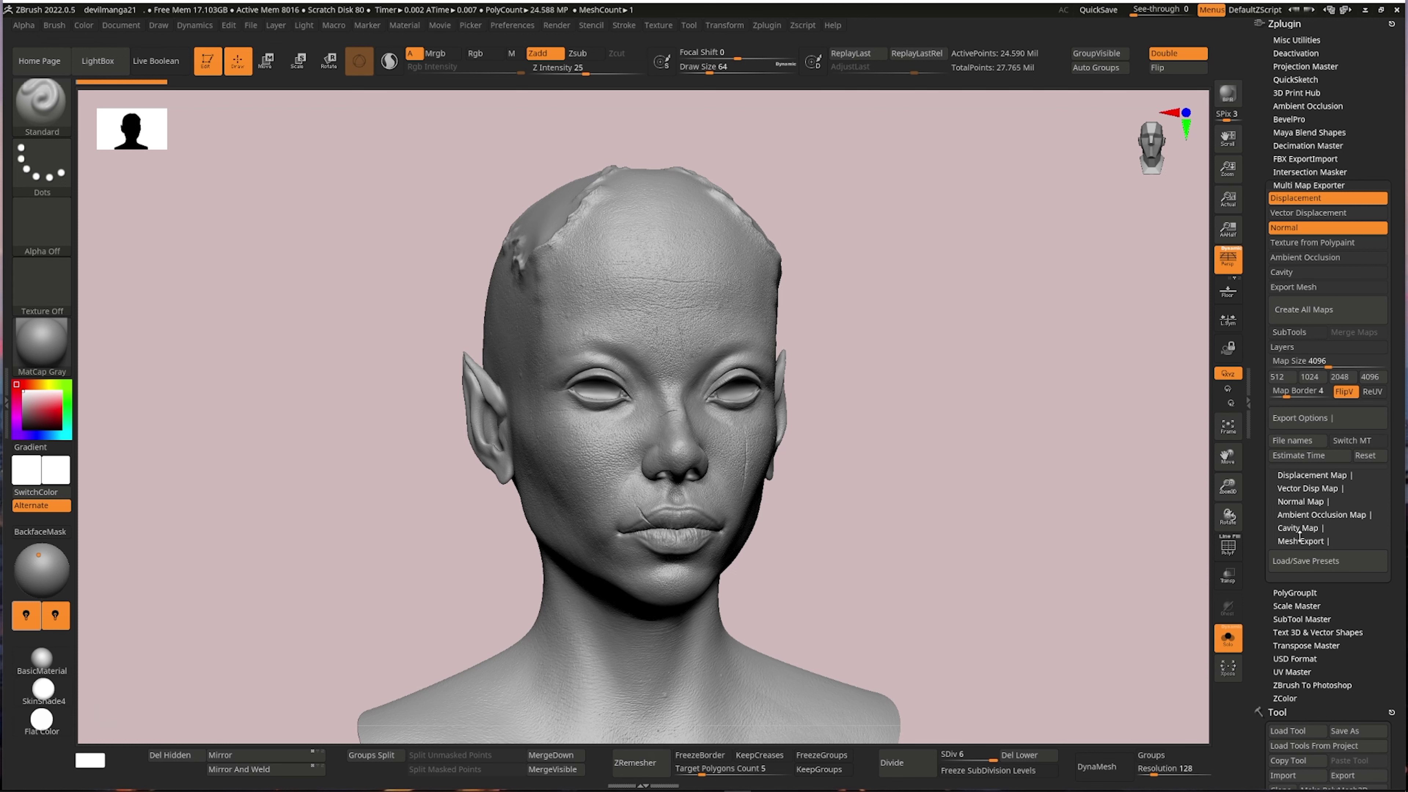
pyautogui.moveTo(1286, 395); pyautogui.dragTo(1332, 395)
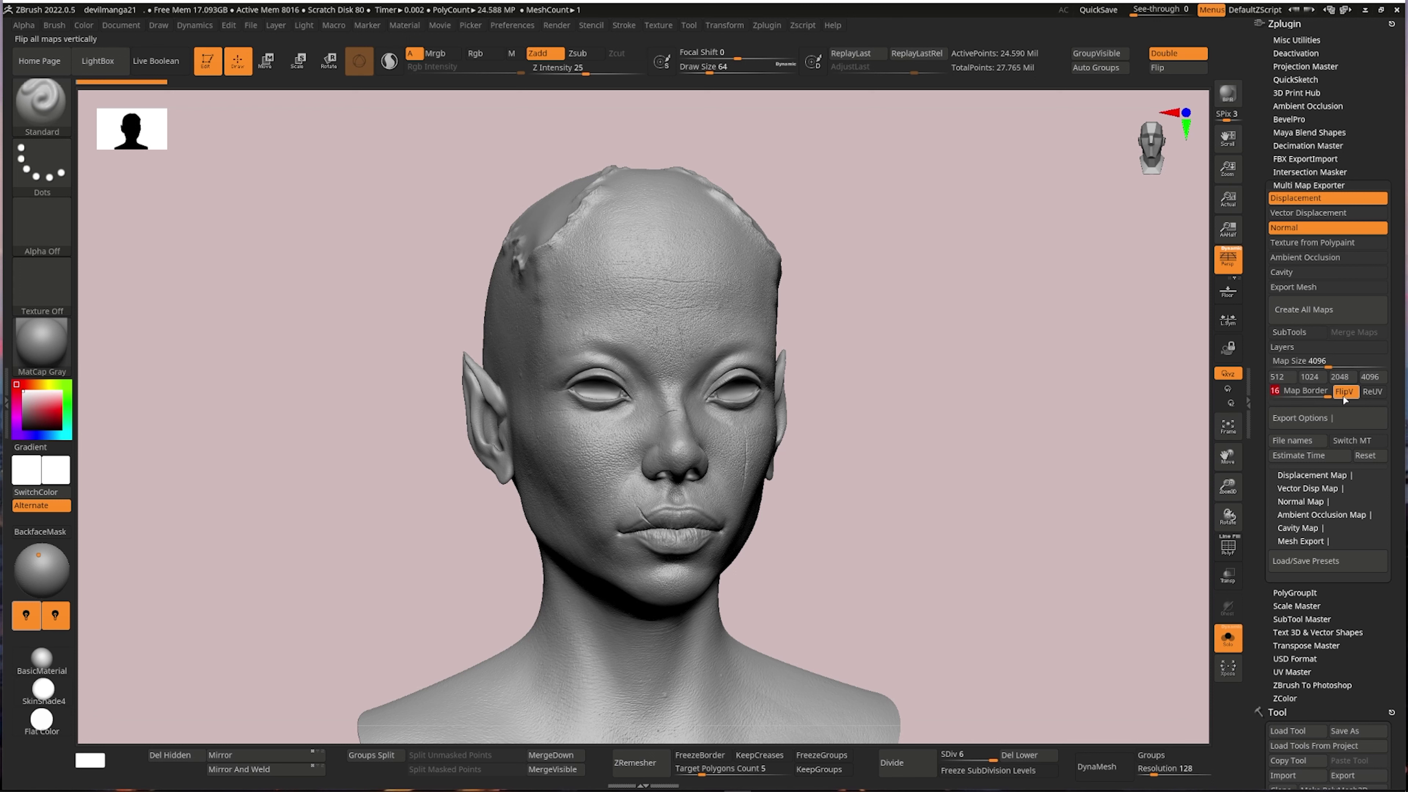
pyautogui.click(1307, 476)
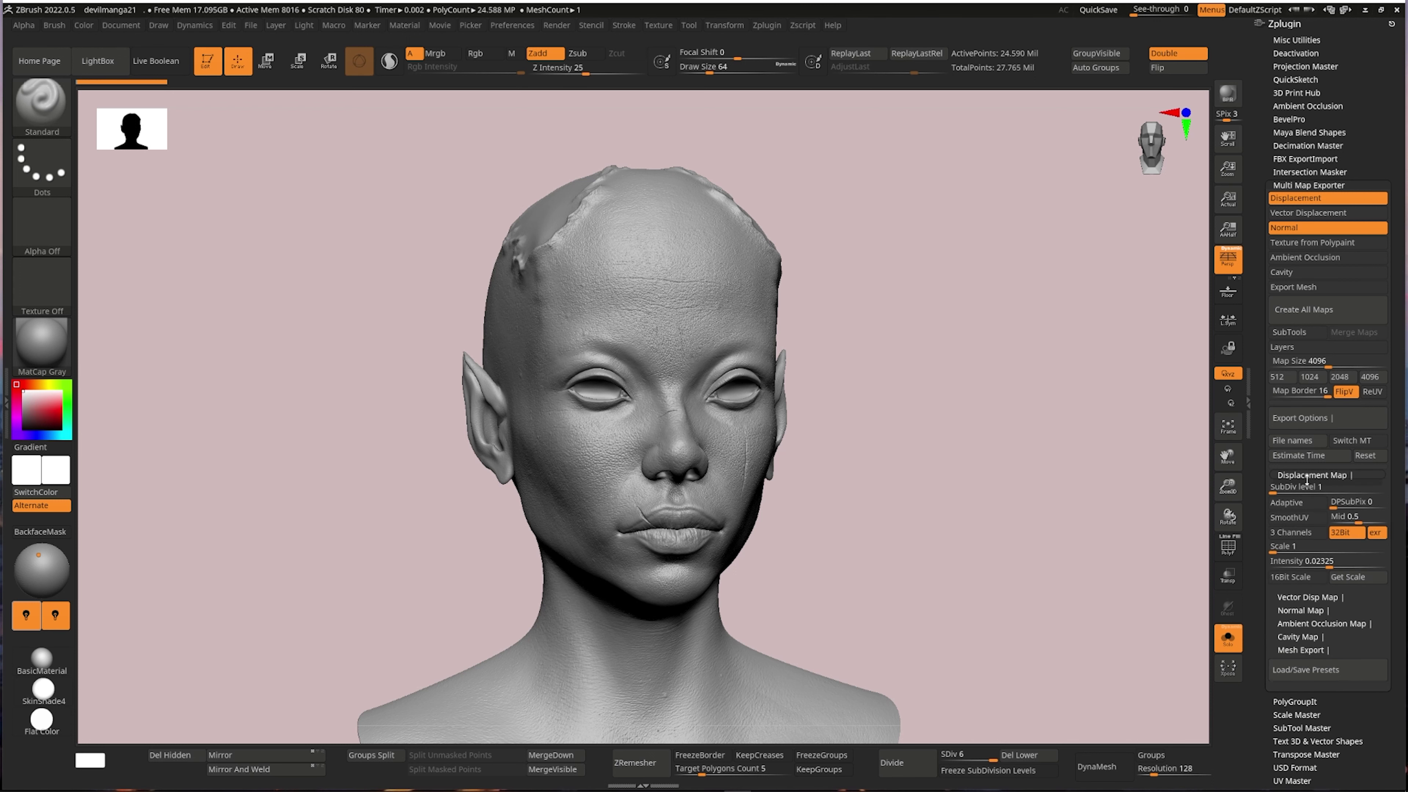
# Enable 3 Channels for displacement, review Normal Map settings, and set displacement SubDiv to 2
pyautogui.click(1292, 532)
pyautogui.click(1307, 611)
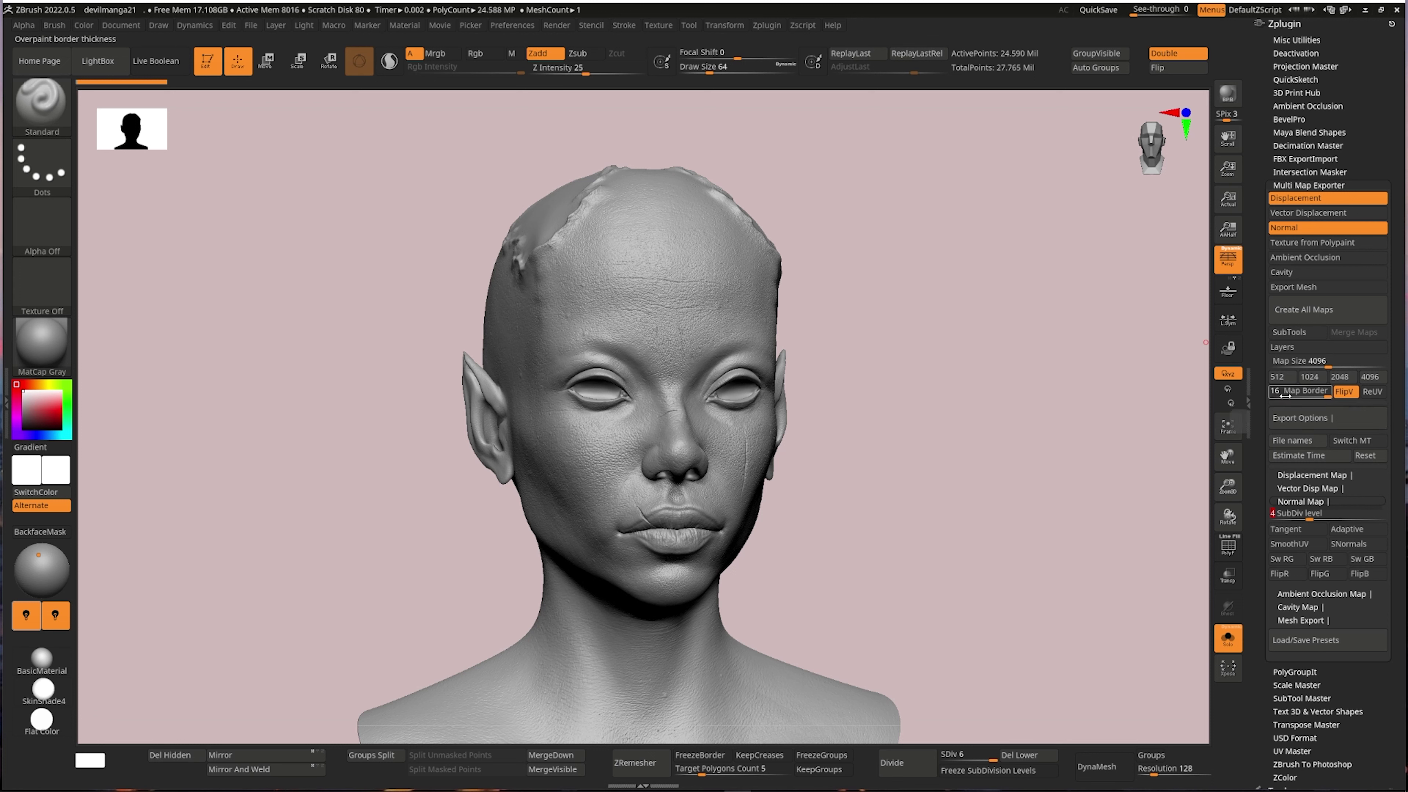
pyautogui.click(1318, 475)
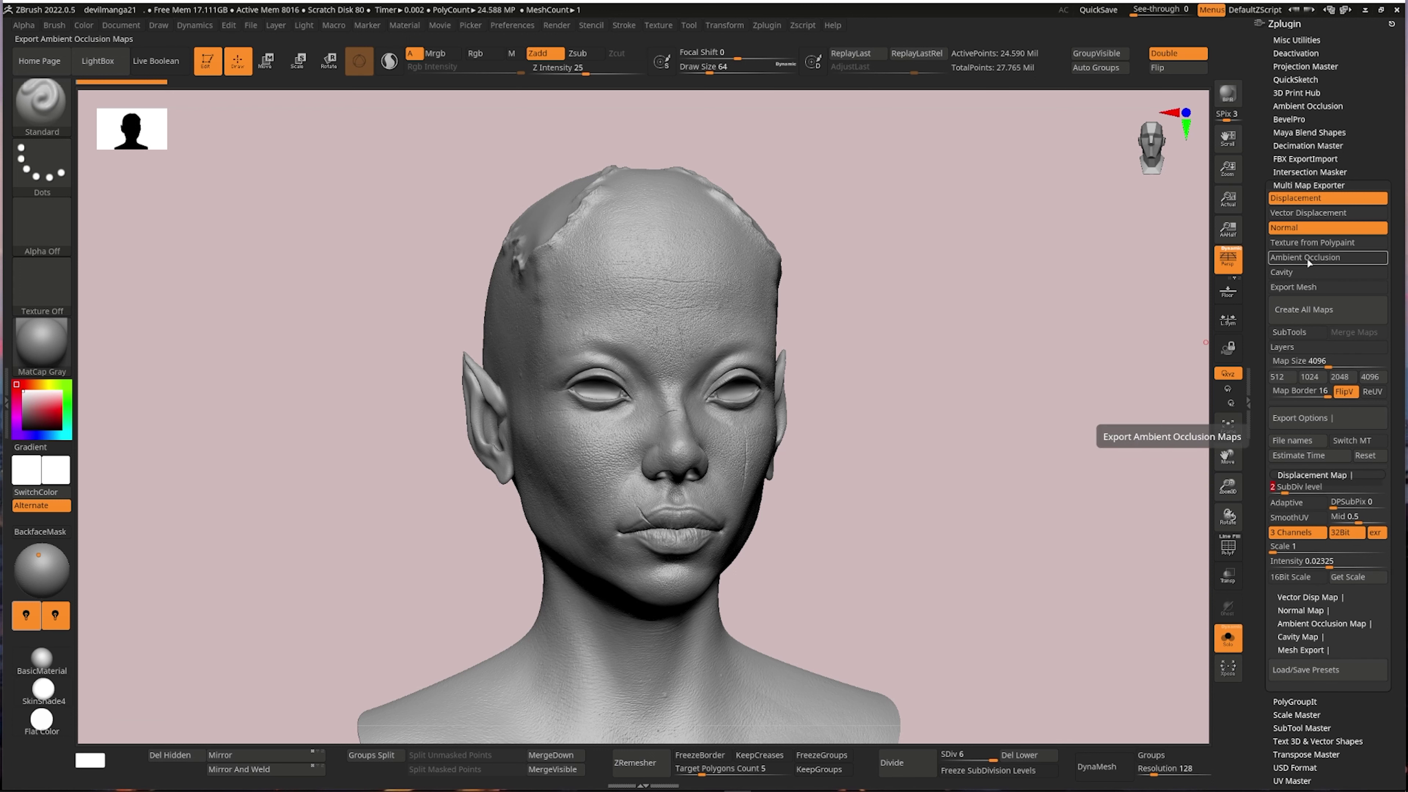
# Re-export all maps and rotate the head to a three-quarter view
pyautogui.click(1303, 310)
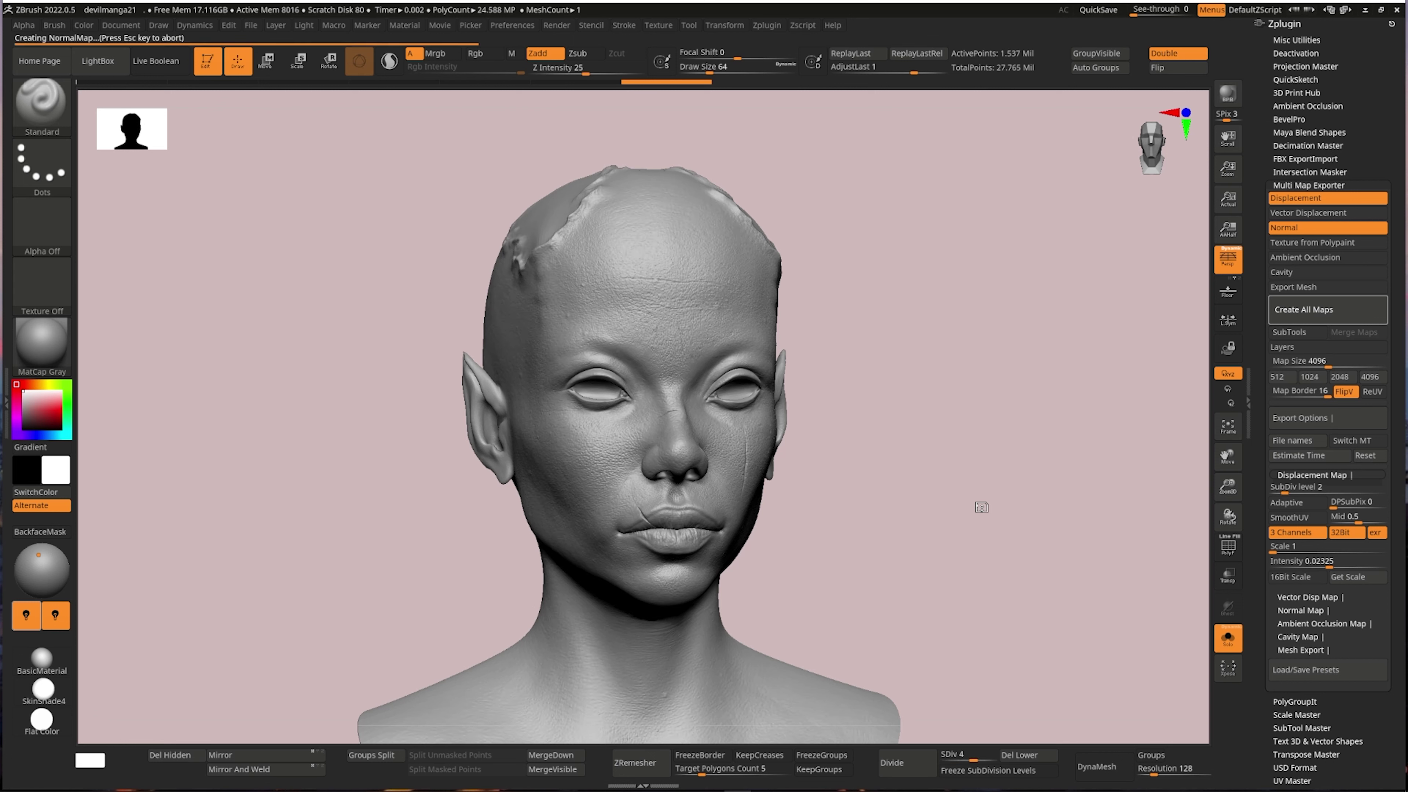
pyautogui.moveTo(981, 507); pyautogui.dragTo(1041, 421)
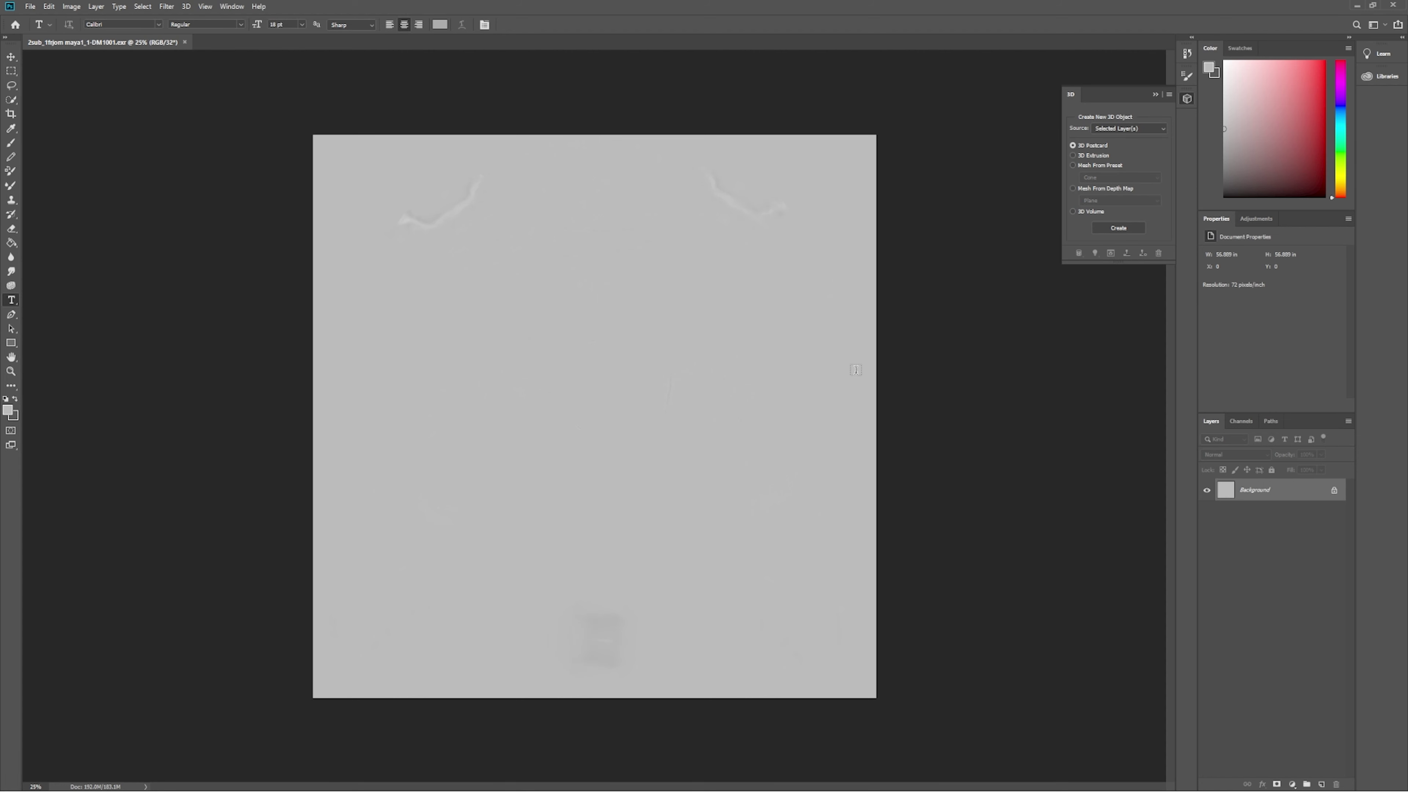
# Apply a Levels adjustment with input black at 123 to the displacement texture, checking detail up close
pyautogui.hotkey('ctrl', 'l')
pyautogui.moveTo(954, 300); pyautogui.dragTo(1023, 301)
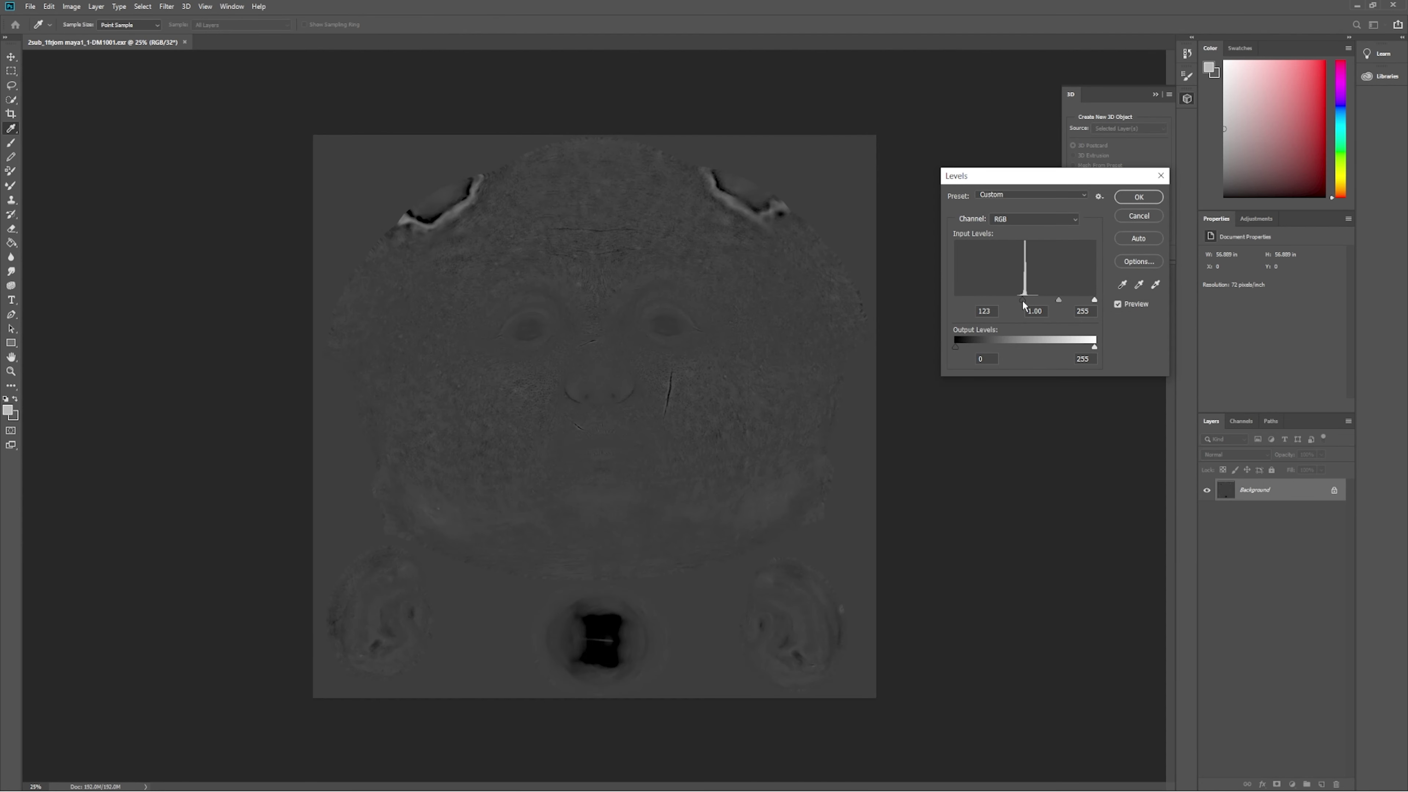
pyautogui.moveTo(616, 371)
pyautogui.keyDown('ctrl'); pyautogui.mouseDown()
pyautogui.moveTo(719, 405)
pyautogui.moveTo(657, 393)
pyautogui.mouseUp(); pyautogui.keyUp('ctrl')
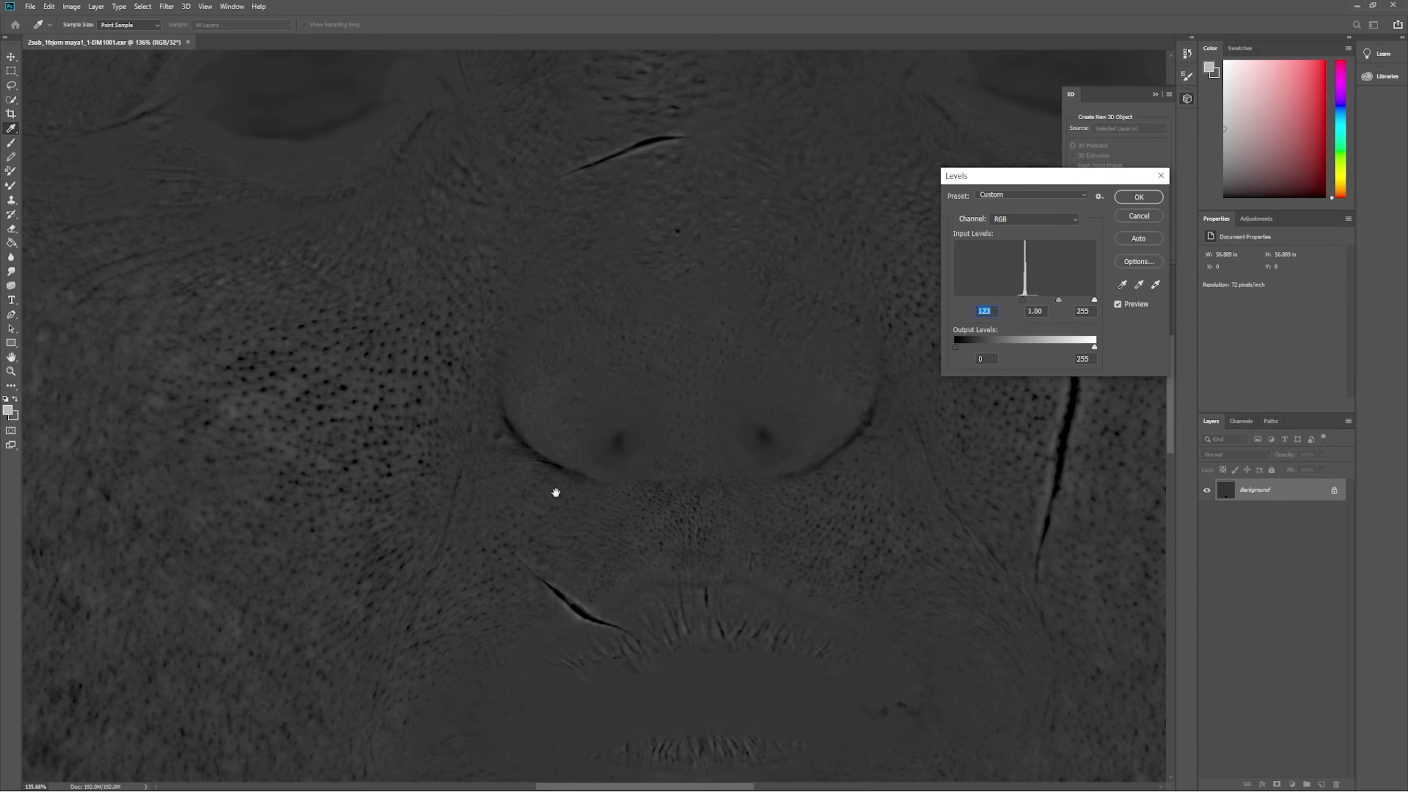
pyautogui.moveTo(556, 492); pyautogui.dragTo(780, 287)
pyautogui.keyDown('ctrl'); pyautogui.moveTo(874, 390); pyautogui.dragTo(819, 377); pyautogui.keyUp('ctrl')
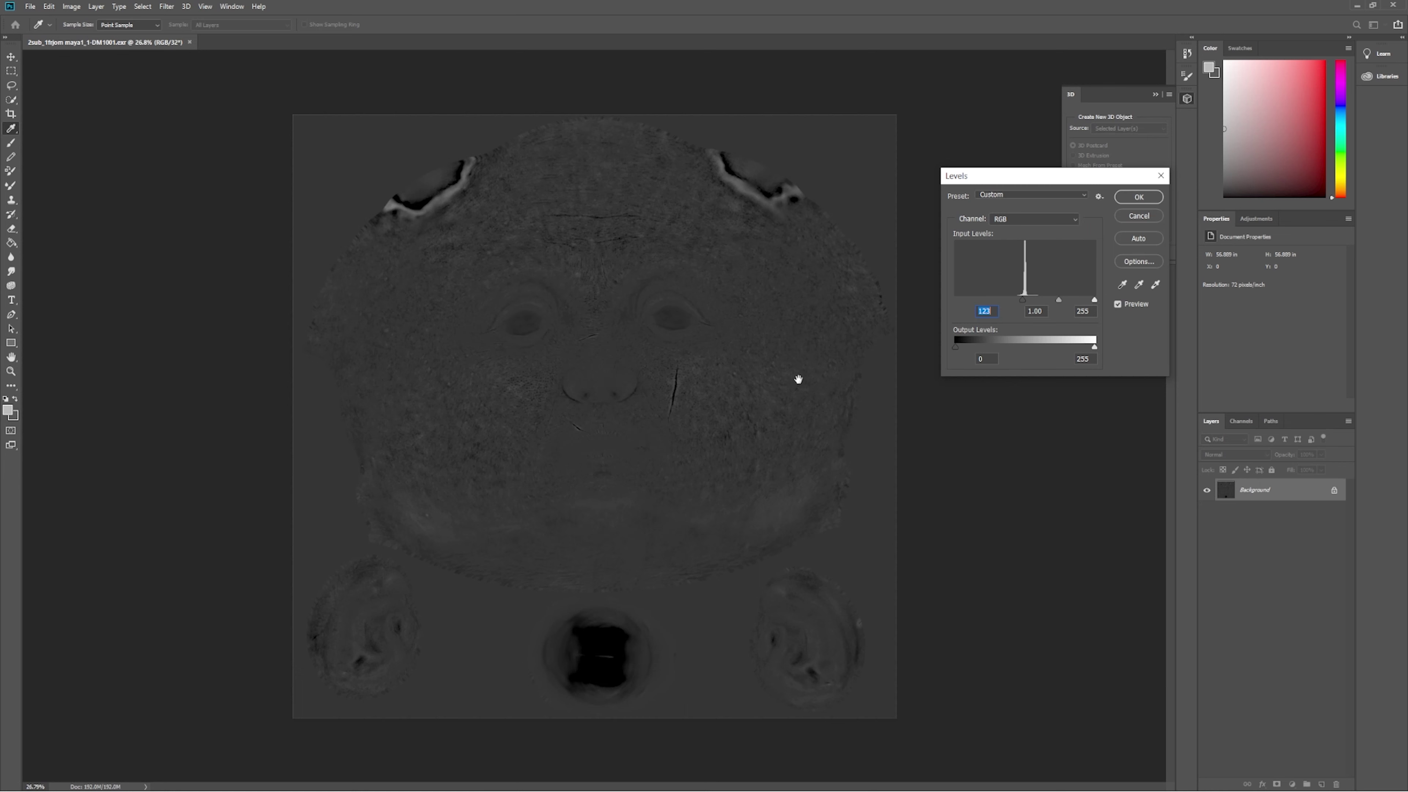
pyautogui.click(1139, 196)
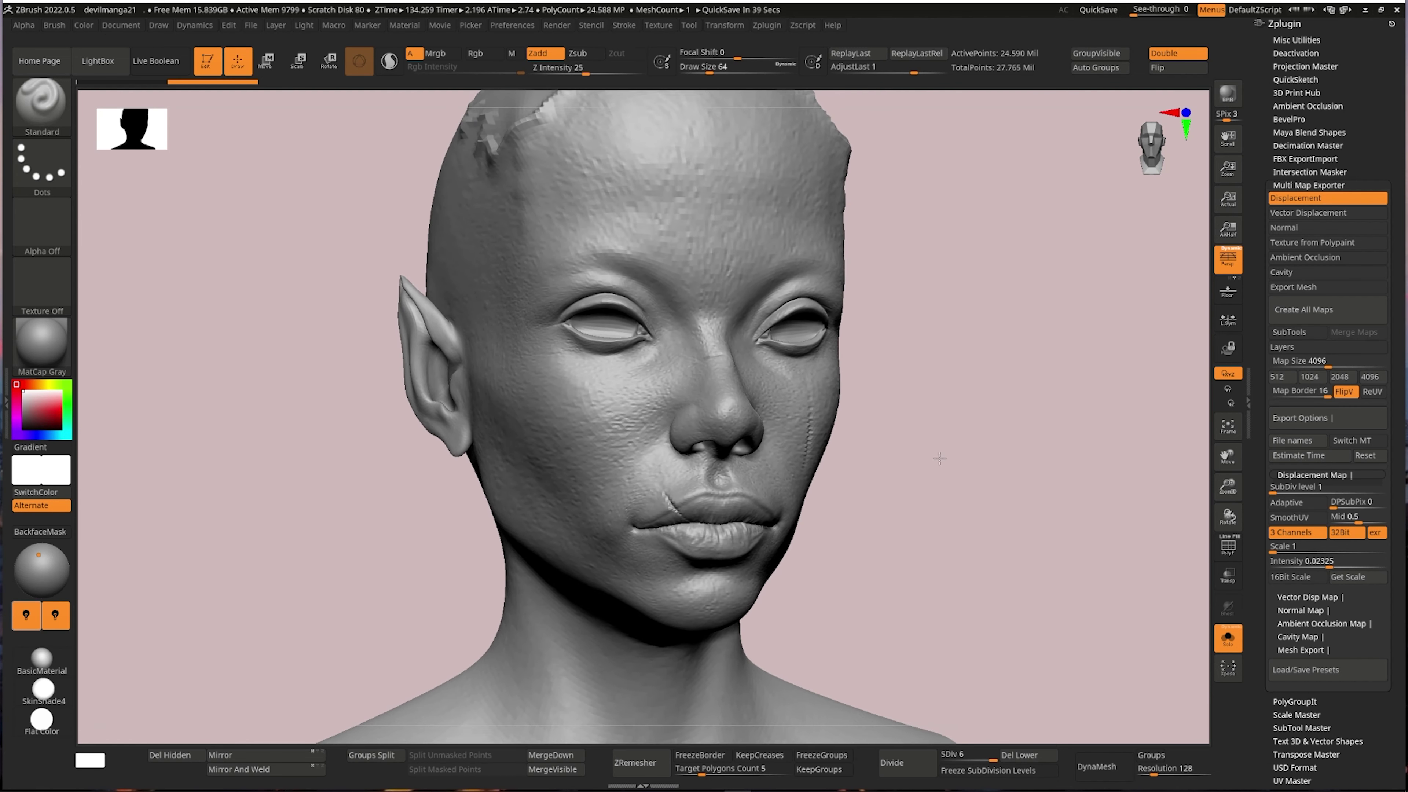
# Select the horns subtool and solo it, then orbit and zoom to inspect both horns
pyautogui.hotkey('ctrl', 'shift', 's')
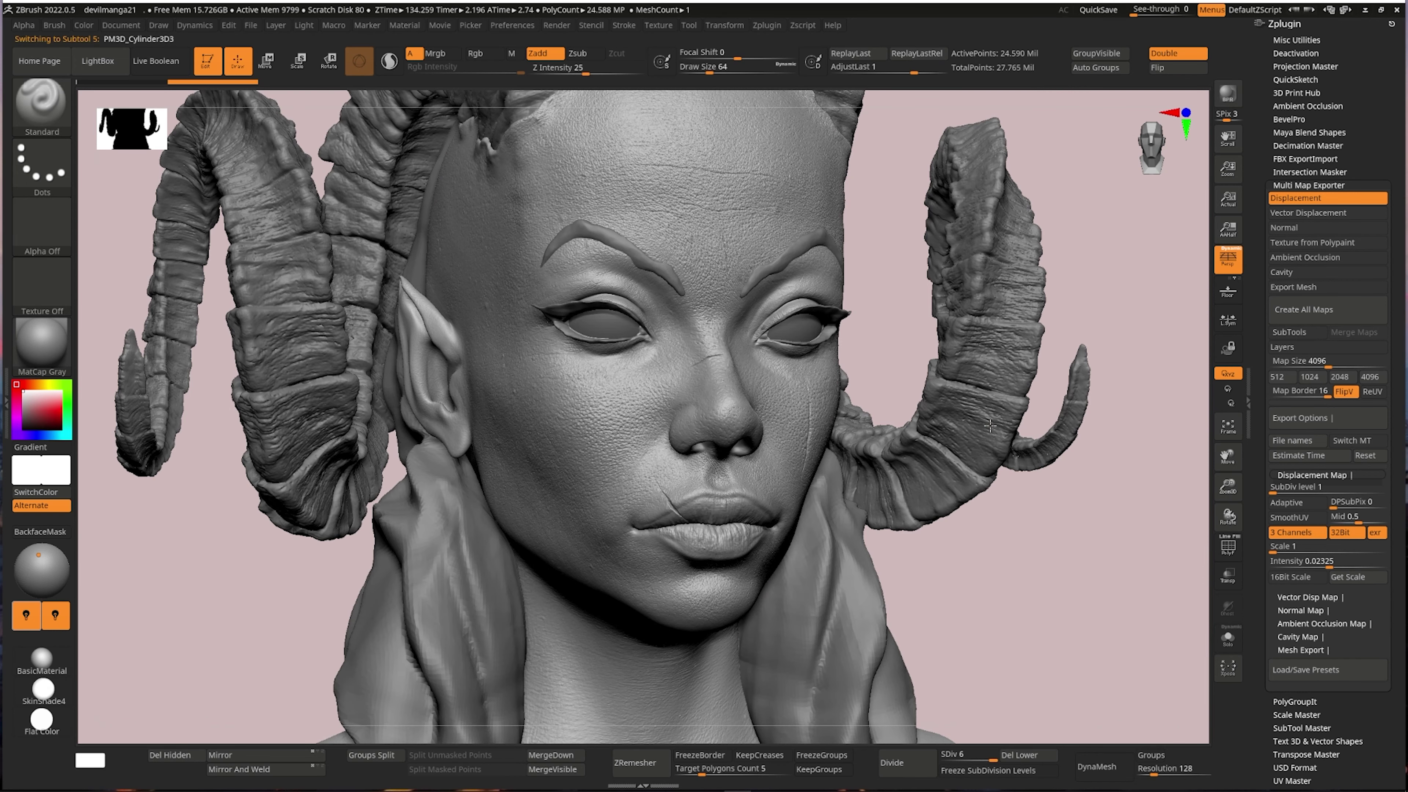
pyautogui.keyDown('alt'); pyautogui.click(990, 425); pyautogui.keyUp('alt')
pyautogui.hotkey('ctrl', 'shift', 's')
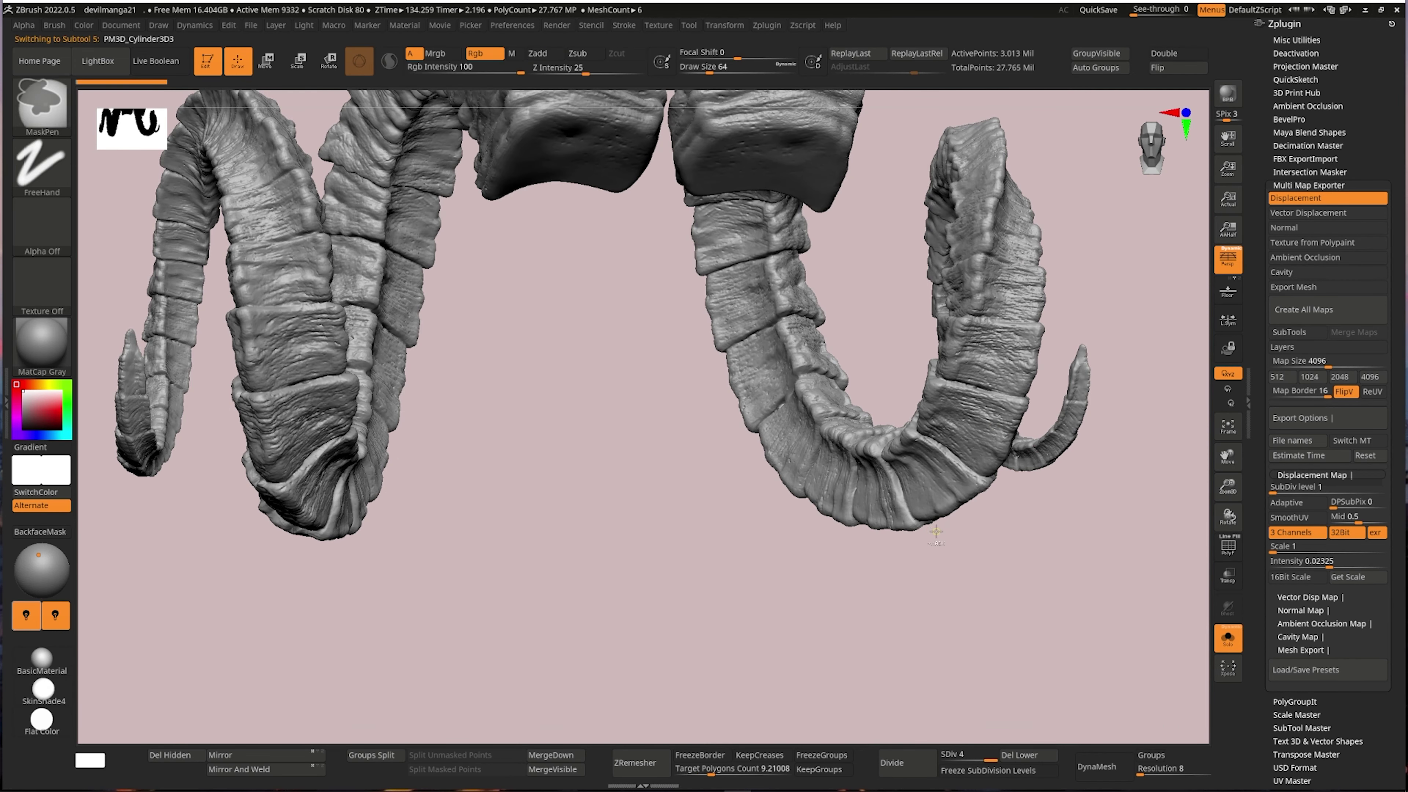
pyautogui.moveTo(936, 531); pyautogui.dragTo(836, 472)
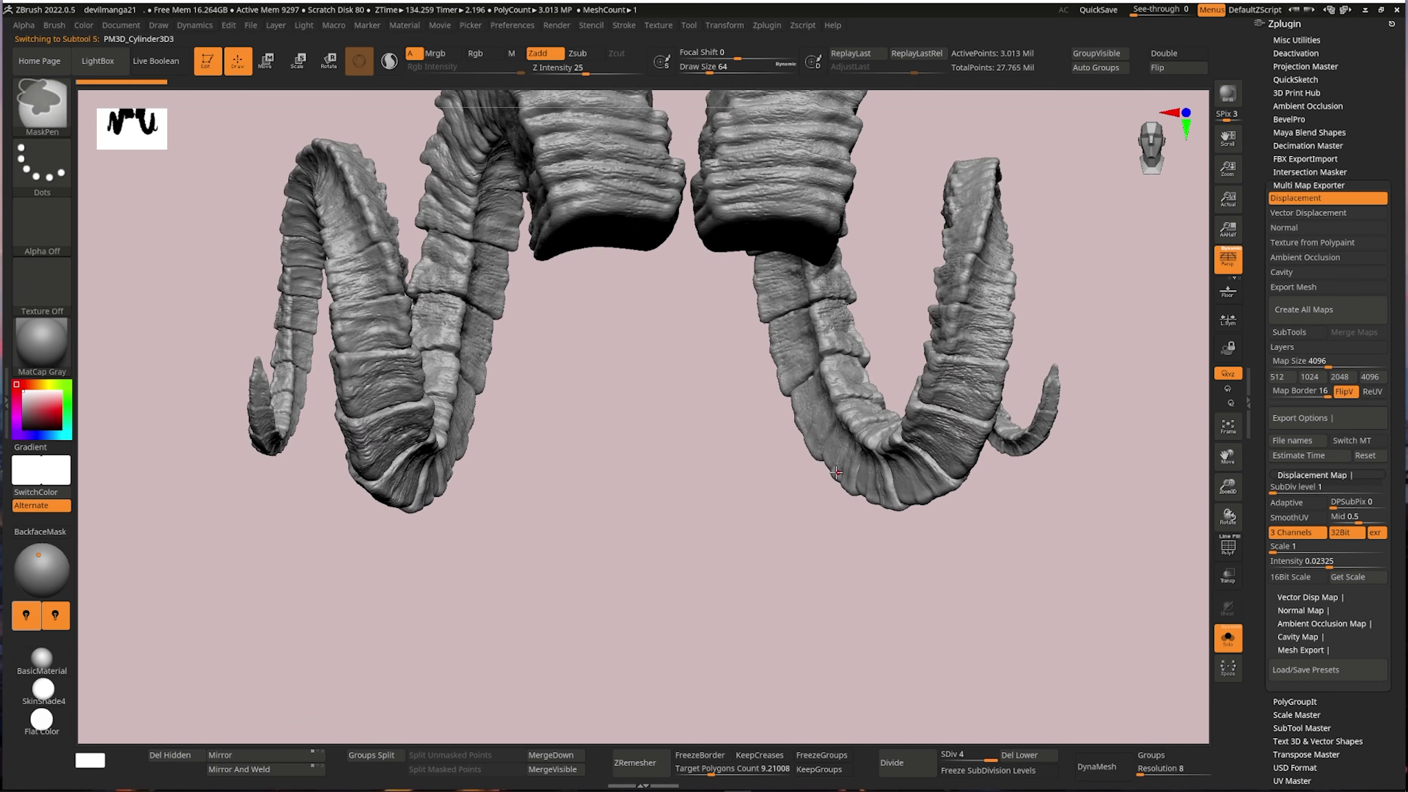
pyautogui.moveTo(832, 336)
pyautogui.keyDown('ctrl'); pyautogui.mouseDown(button='right')
pyautogui.moveTo(824, 472)
pyautogui.moveTo(919, 509)
pyautogui.moveTo(763, 465)
pyautogui.moveTo(1042, 494)
pyautogui.moveTo(818, 484)
pyautogui.mouseUp(button='right'); pyautogui.keyUp('ctrl')
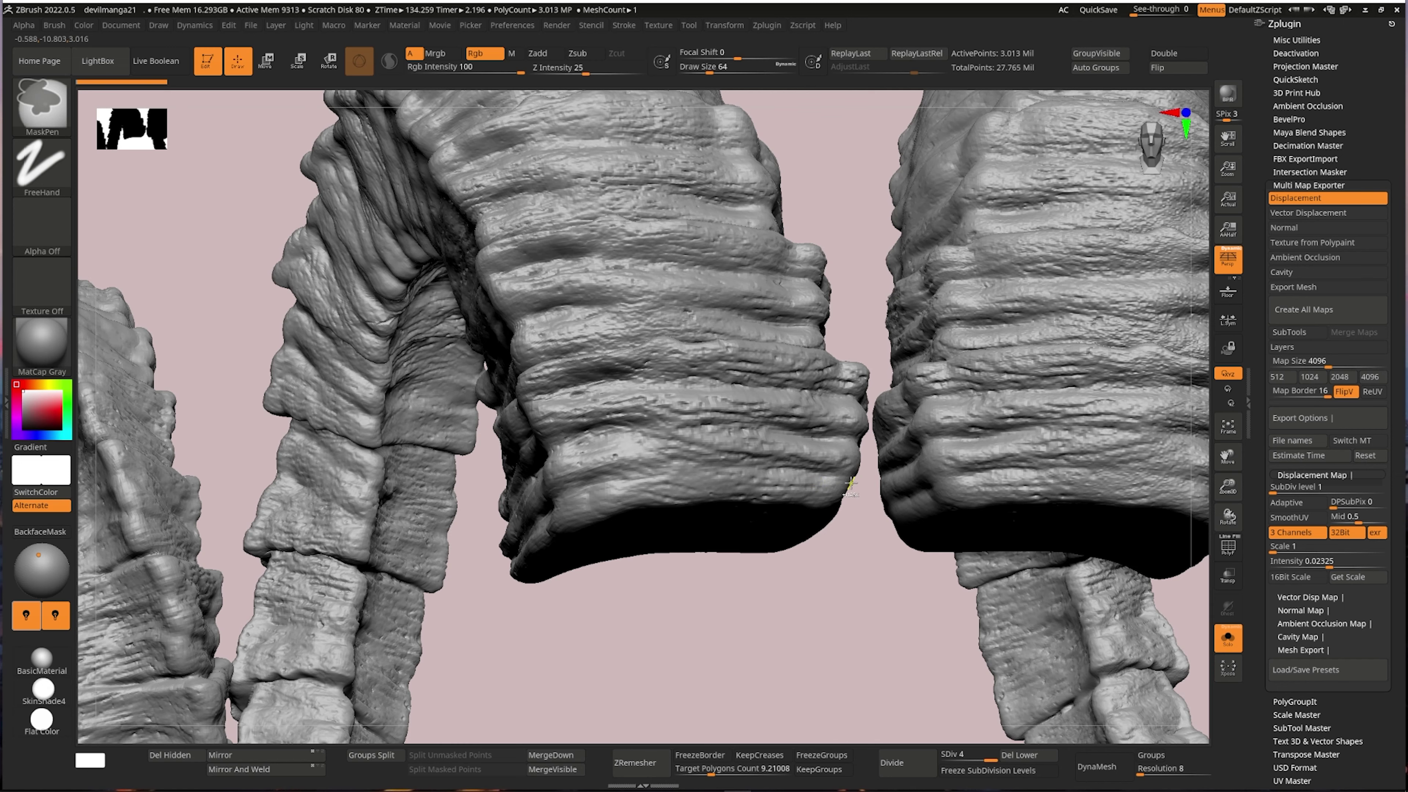
pyautogui.moveTo(856, 482)
pyautogui.keyDown('ctrl'); pyautogui.mouseDown(button='right')
pyautogui.moveTo(813, 431)
pyautogui.moveTo(765, 499)
pyautogui.mouseUp(button='right'); pyautogui.keyUp('ctrl')
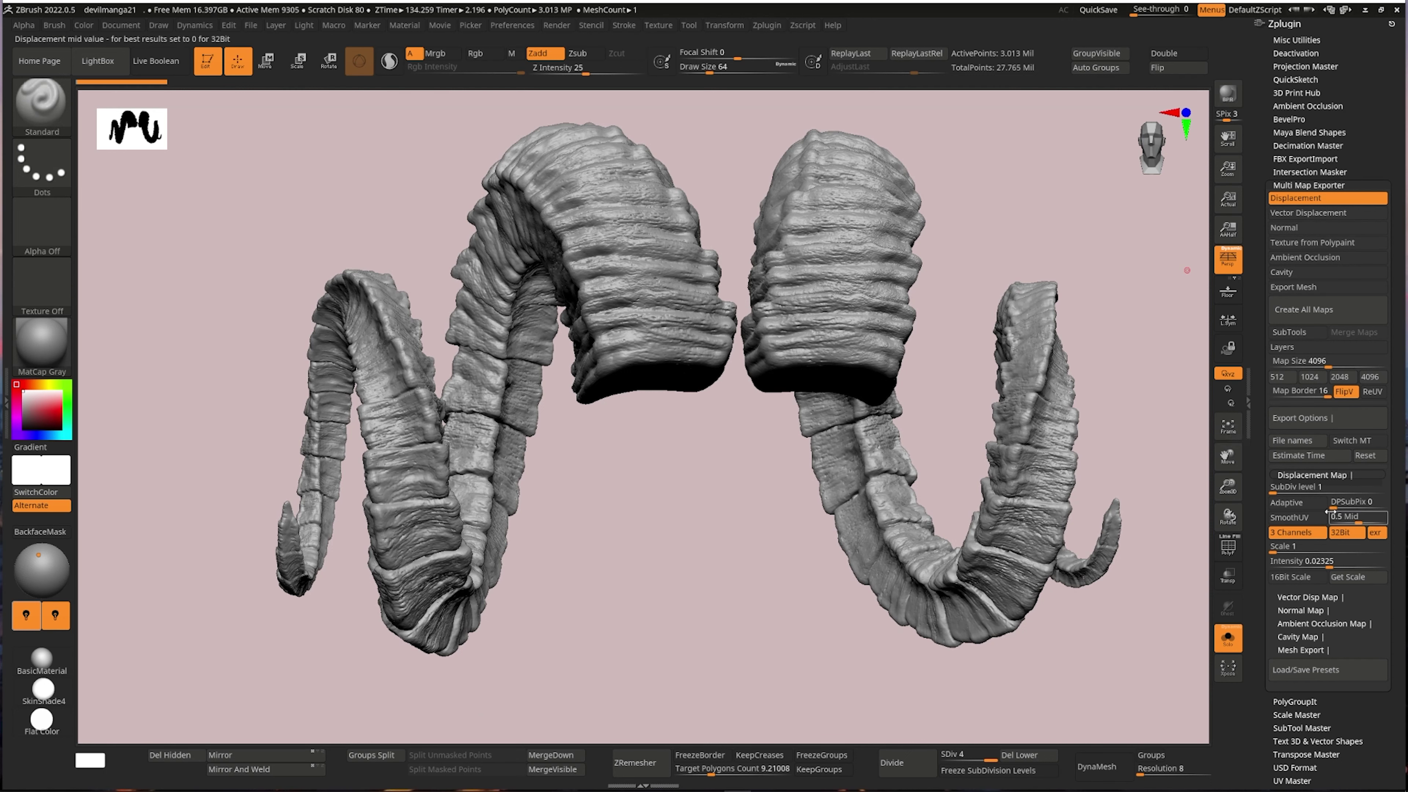
# Freeze the horns' subdivision levels, raise SDiv to 3, and subdivide once more with Ctrl+D
pyautogui.click(988, 770)
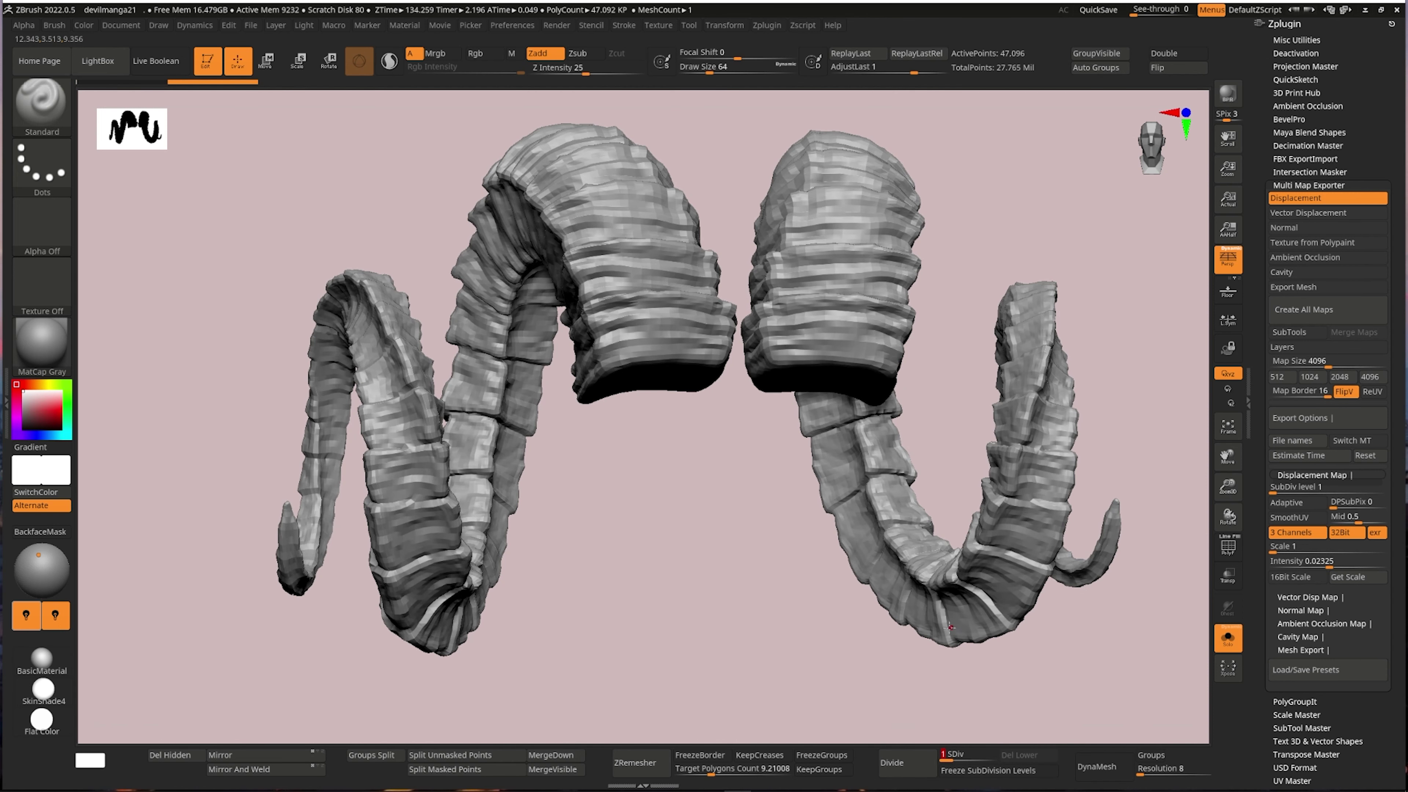
pyautogui.click(968, 757)
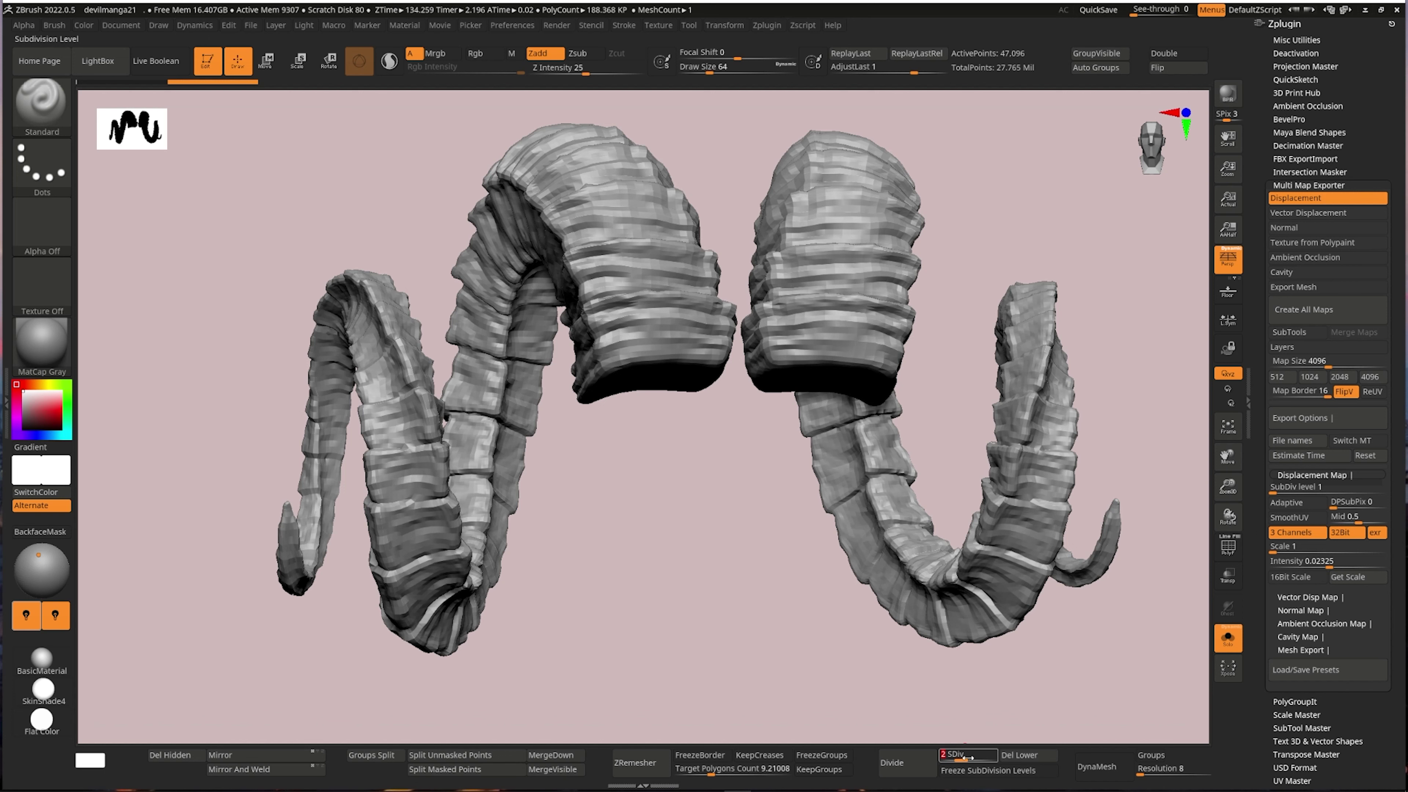
pyautogui.moveTo(971, 758); pyautogui.dragTo(993, 775)
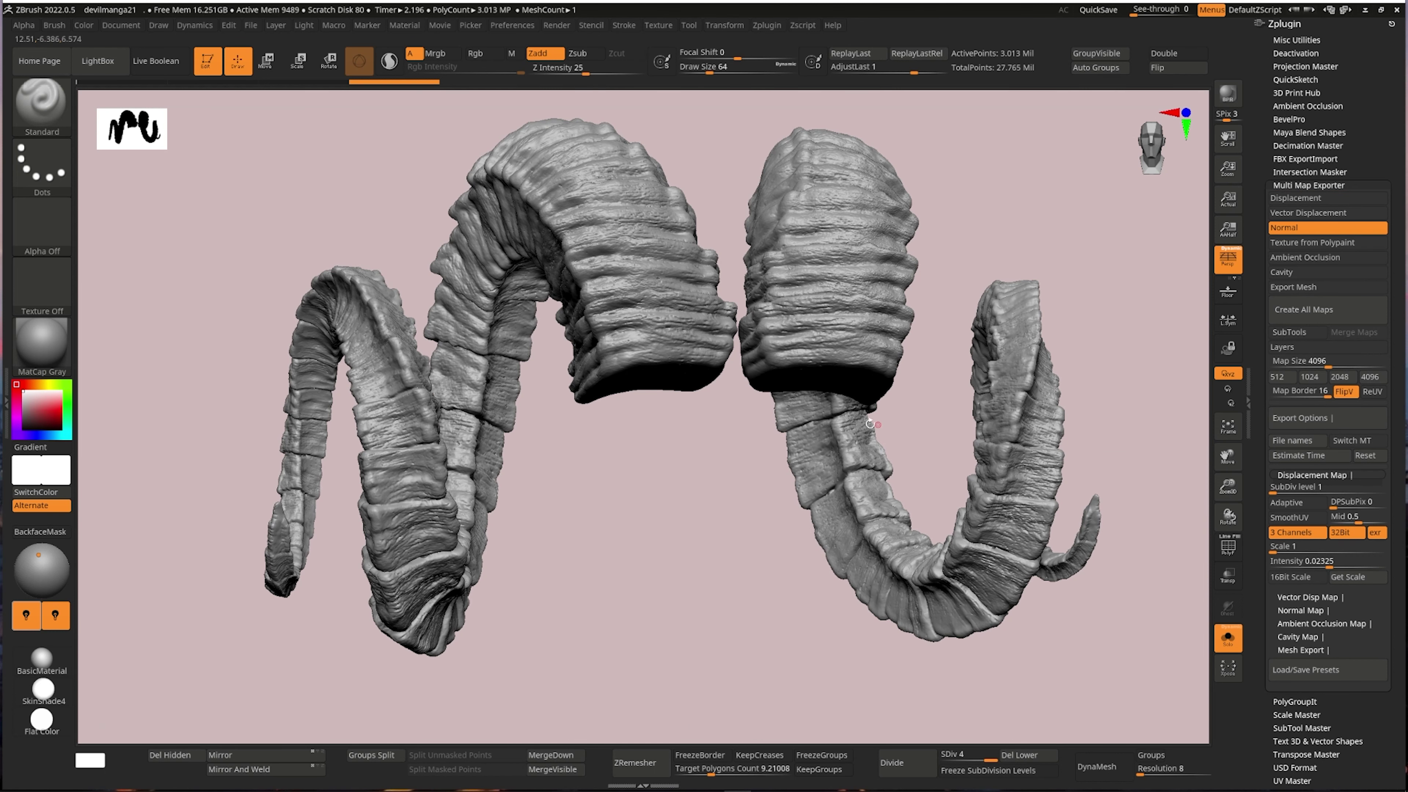
pyautogui.press('ctrl')
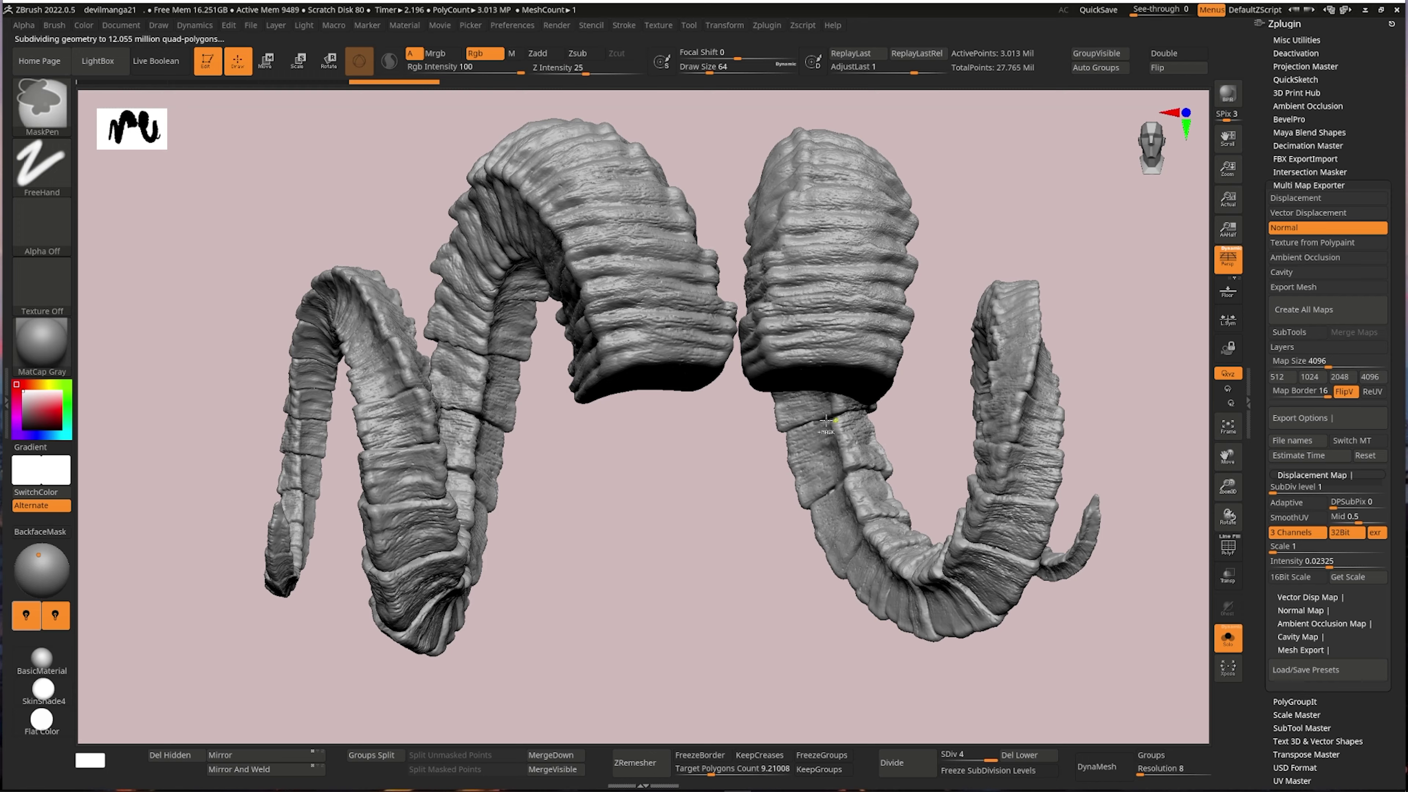
pyautogui.hotkey('ctrl', 'd')
pyautogui.moveTo(843, 416)
pyautogui.keyDown('ctrl'); pyautogui.mouseDown(button='right')
pyautogui.moveTo(781, 400)
pyautogui.moveTo(942, 464)
pyautogui.moveTo(854, 422)
pyautogui.moveTo(721, 395)
pyautogui.moveTo(665, 360)
pyautogui.mouseUp(button='right'); pyautogui.keyUp('ctrl')
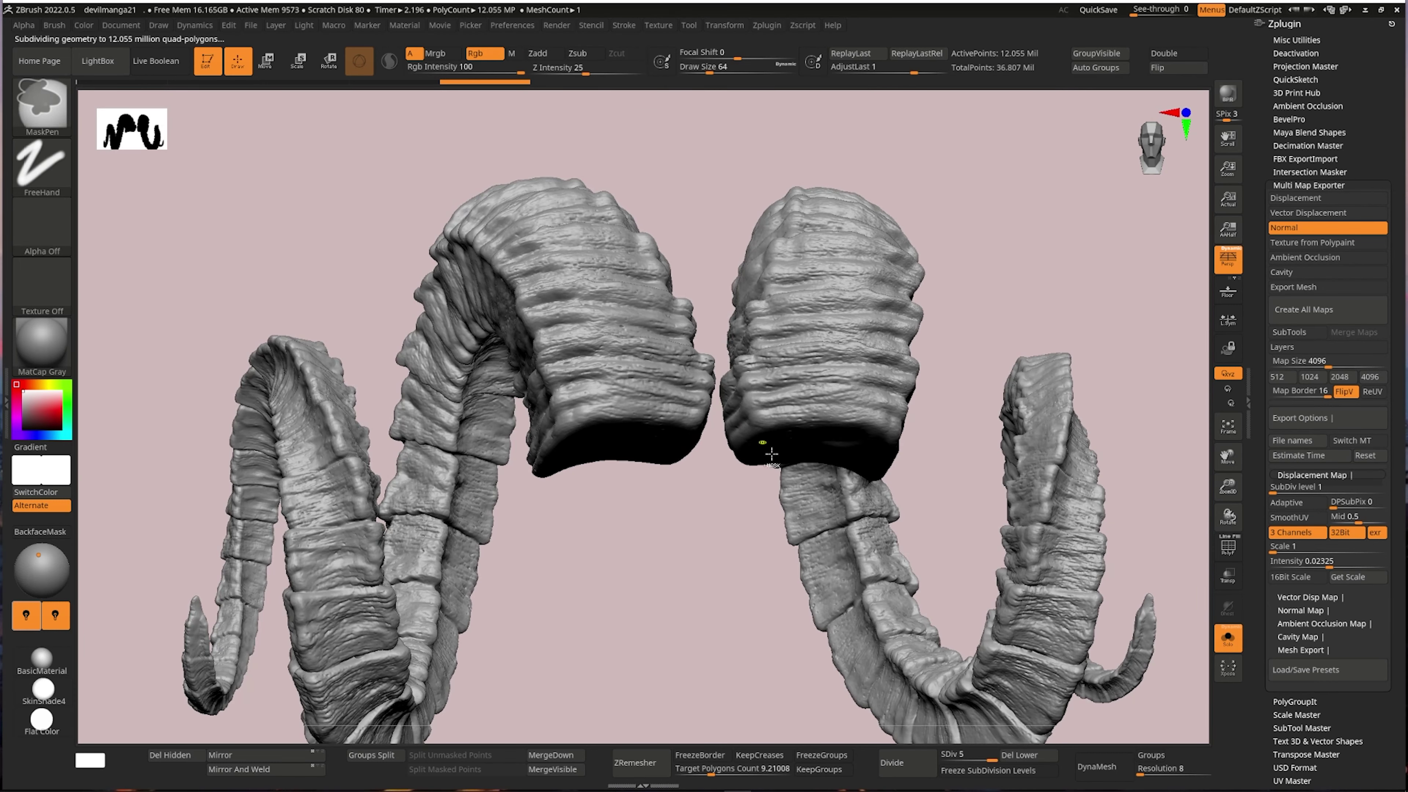
pyautogui.click(1228, 426)
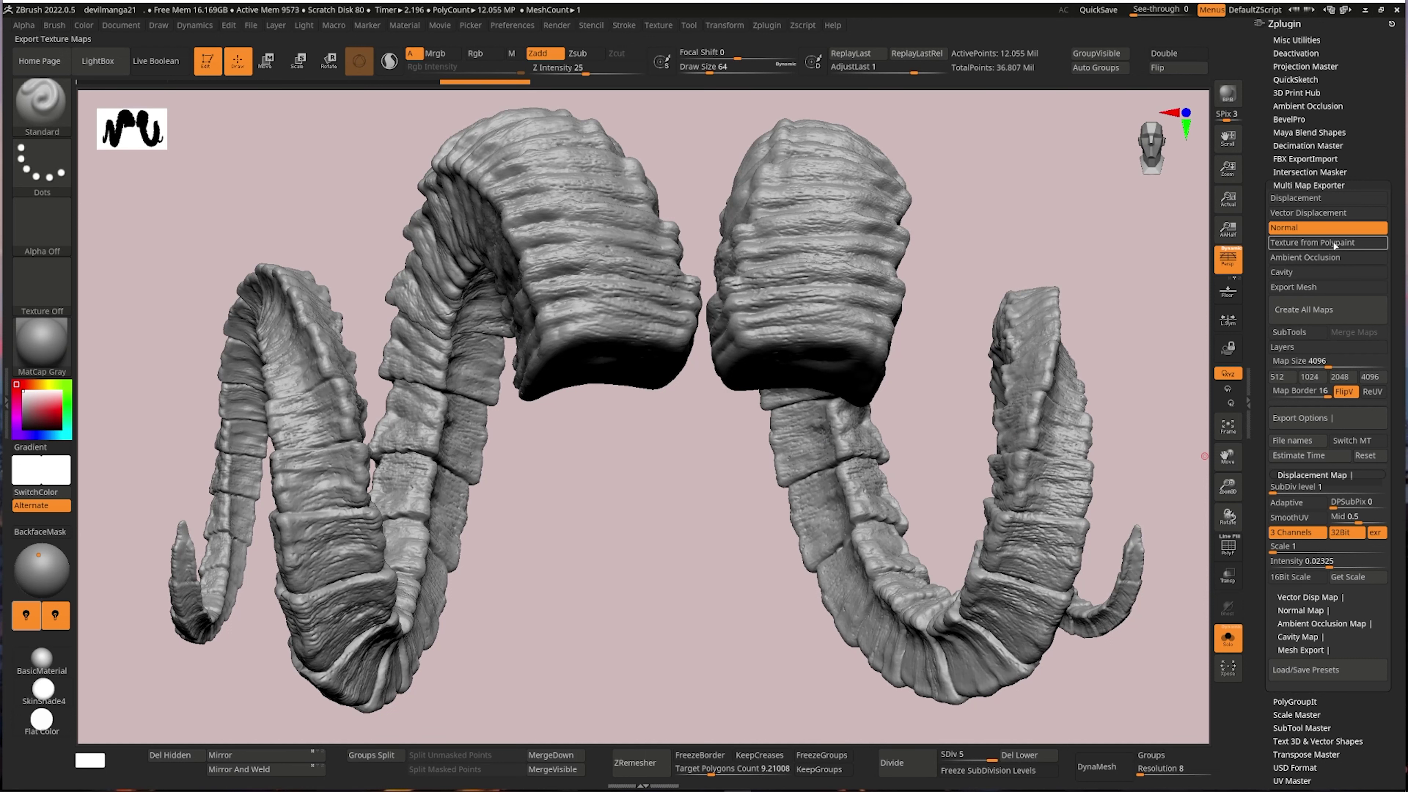
# Enable Displacement in the Multi Map Exporter and set its SubDiv level to 2
pyautogui.click(1304, 610)
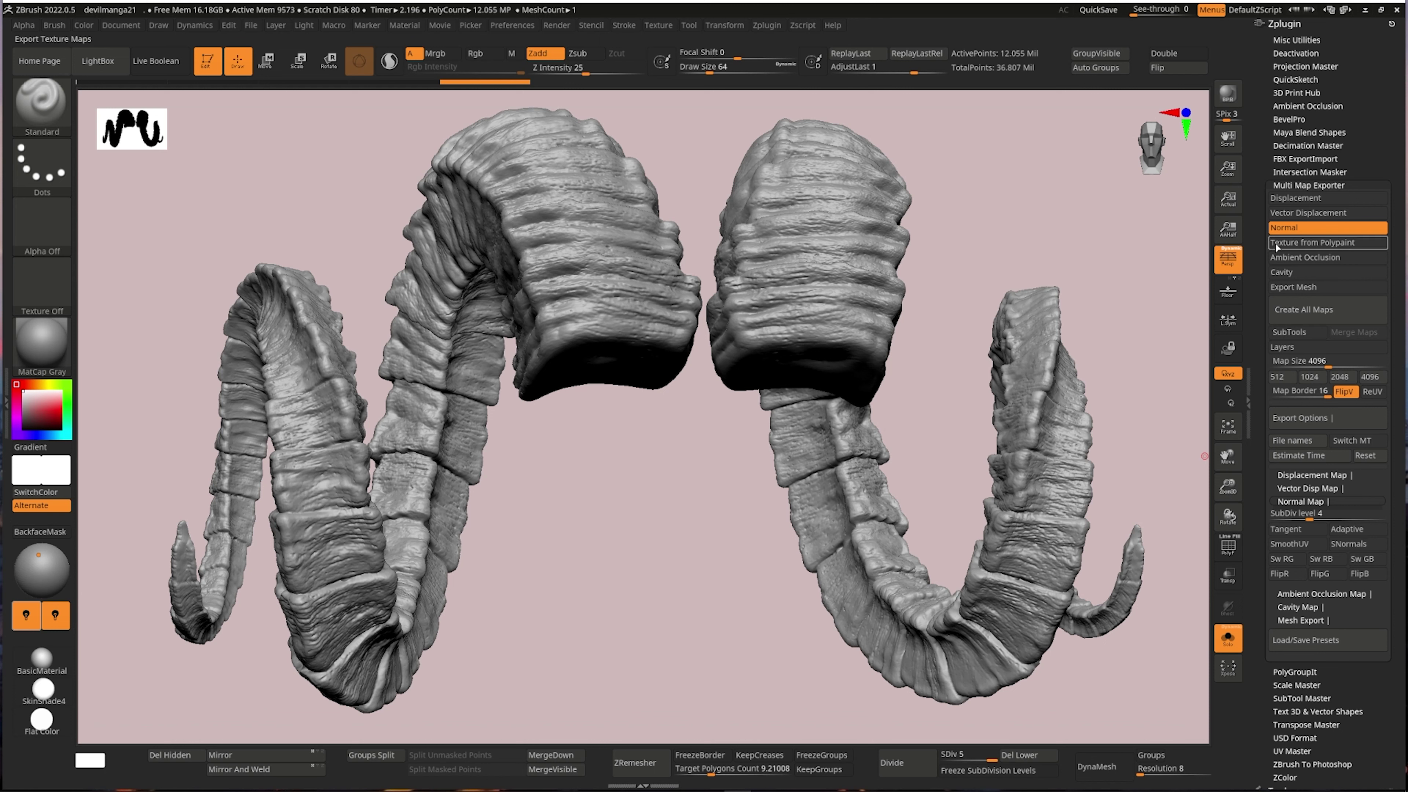
pyautogui.click(1297, 198)
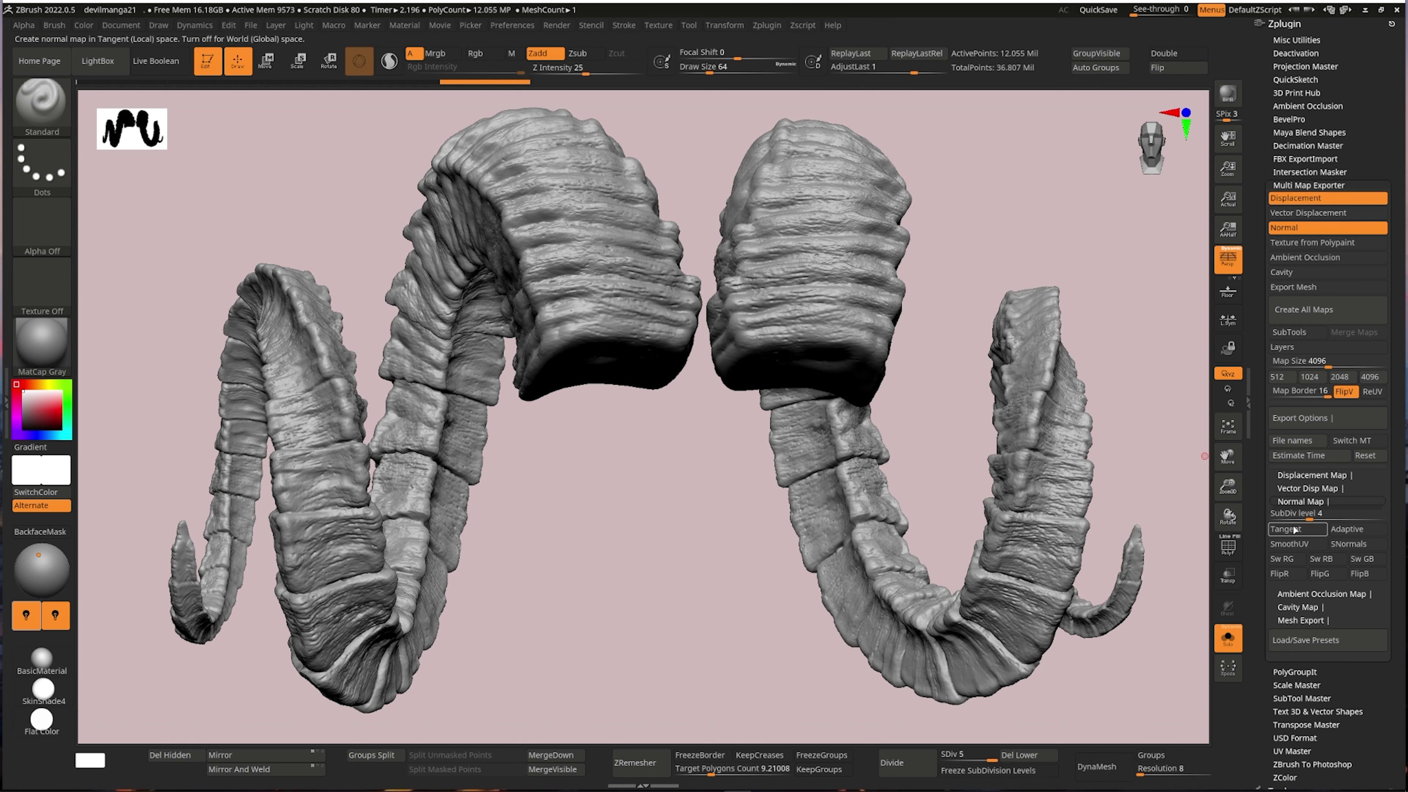
pyautogui.click(1309, 475)
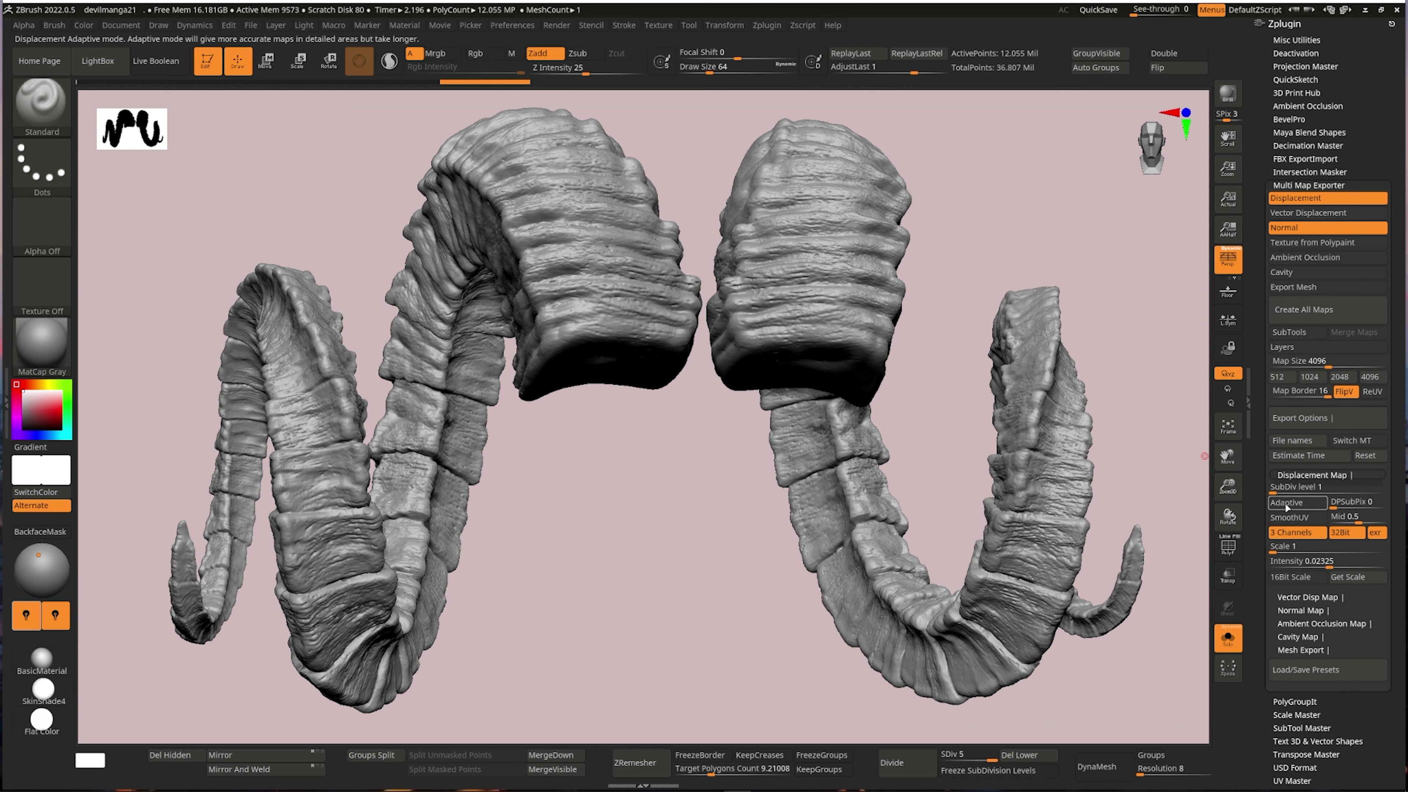
pyautogui.write('2')
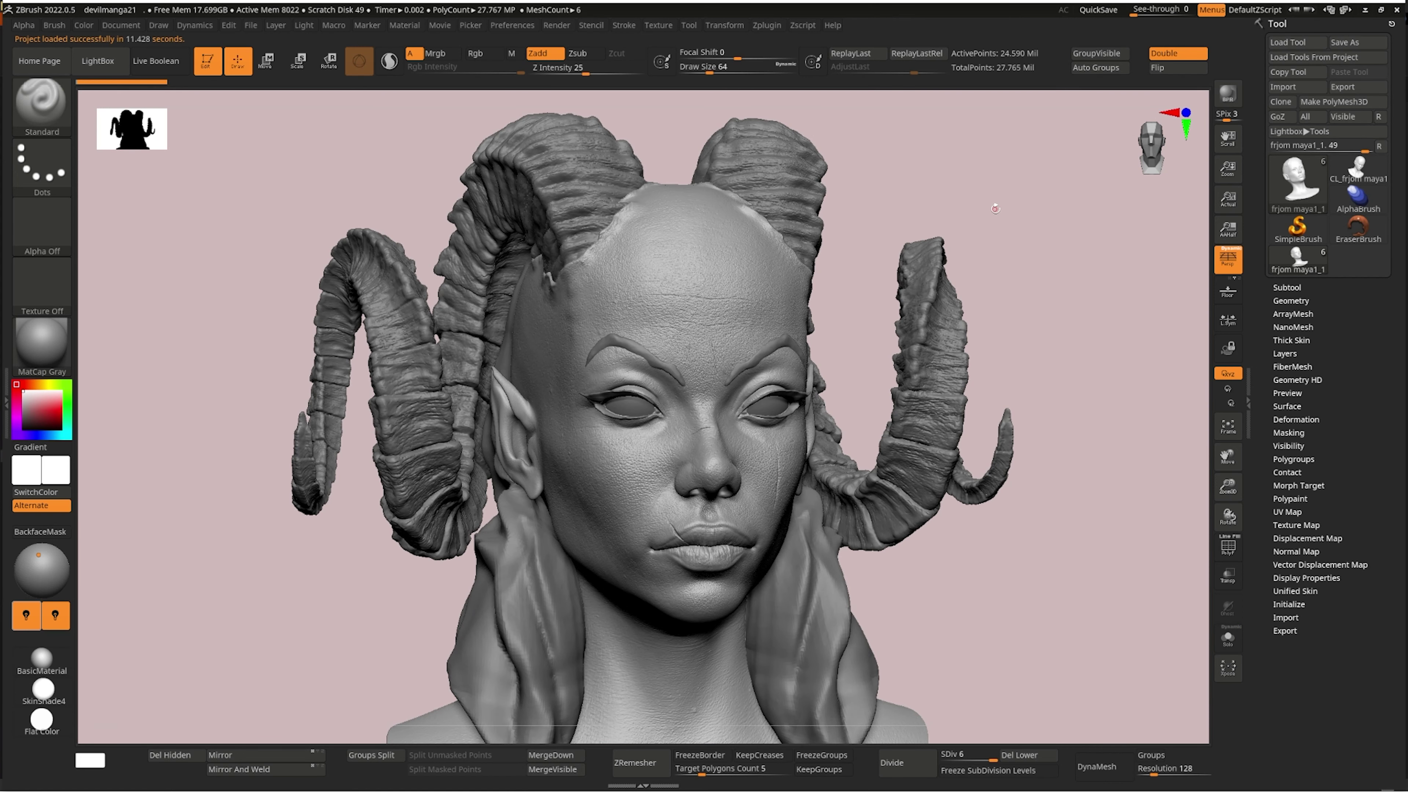
# Dock the Zplugin menu, open Multi Map Exporter, and select and solo the horns subtool
pyautogui.keyDown('alt'); pyautogui.moveTo(996, 208); pyautogui.dragTo(1116, 313); pyautogui.keyUp('alt')
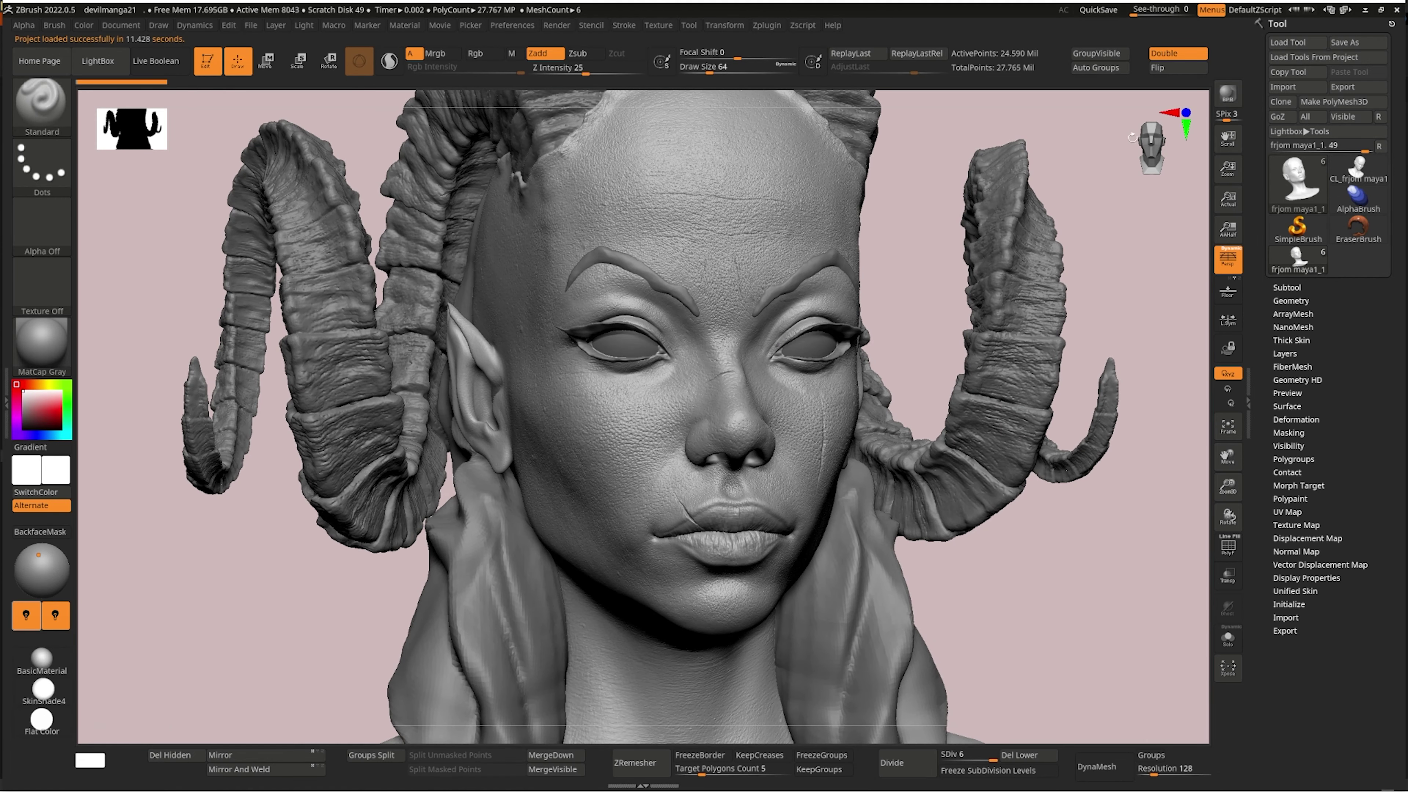
pyautogui.click(768, 25)
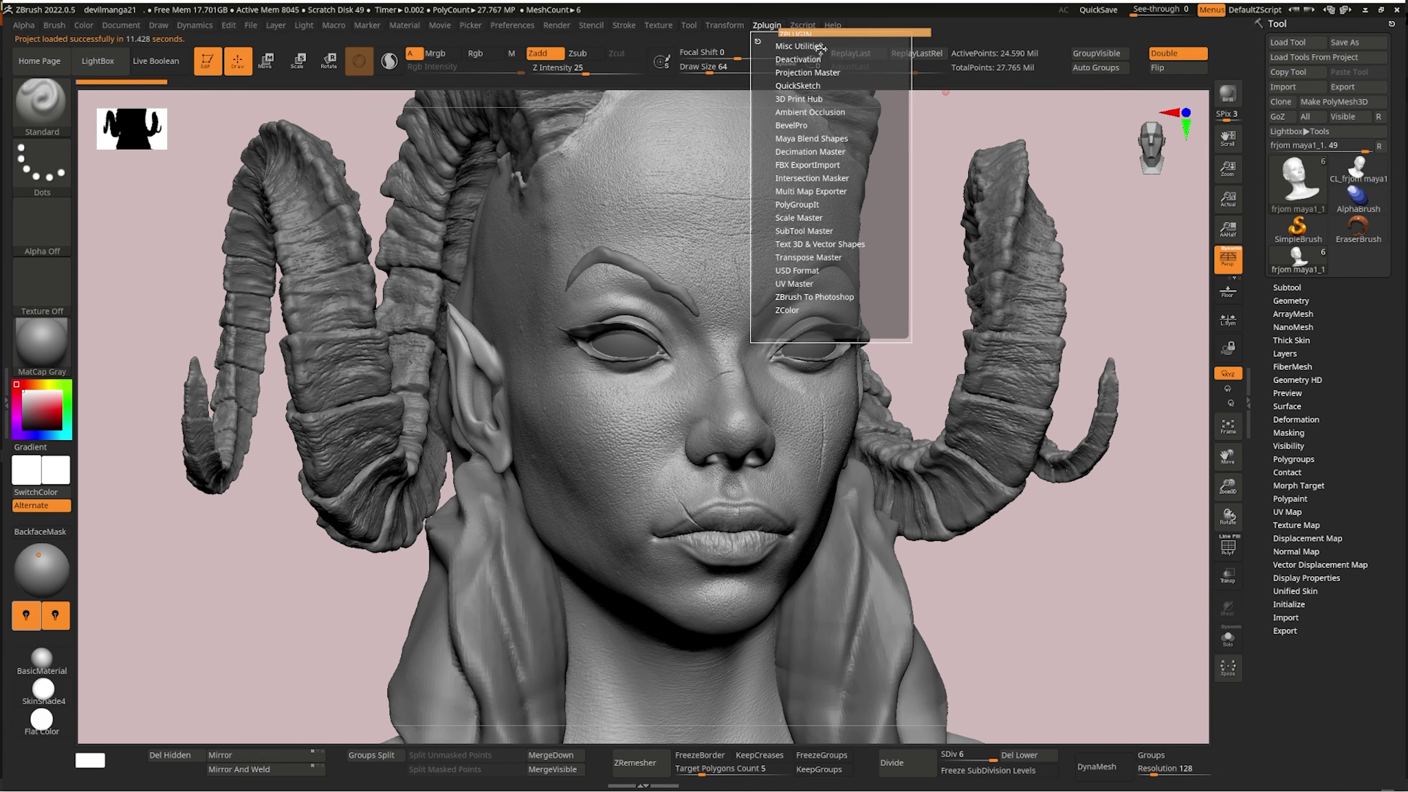
pyautogui.moveTo(759, 33); pyautogui.dragTo(1275, 69)
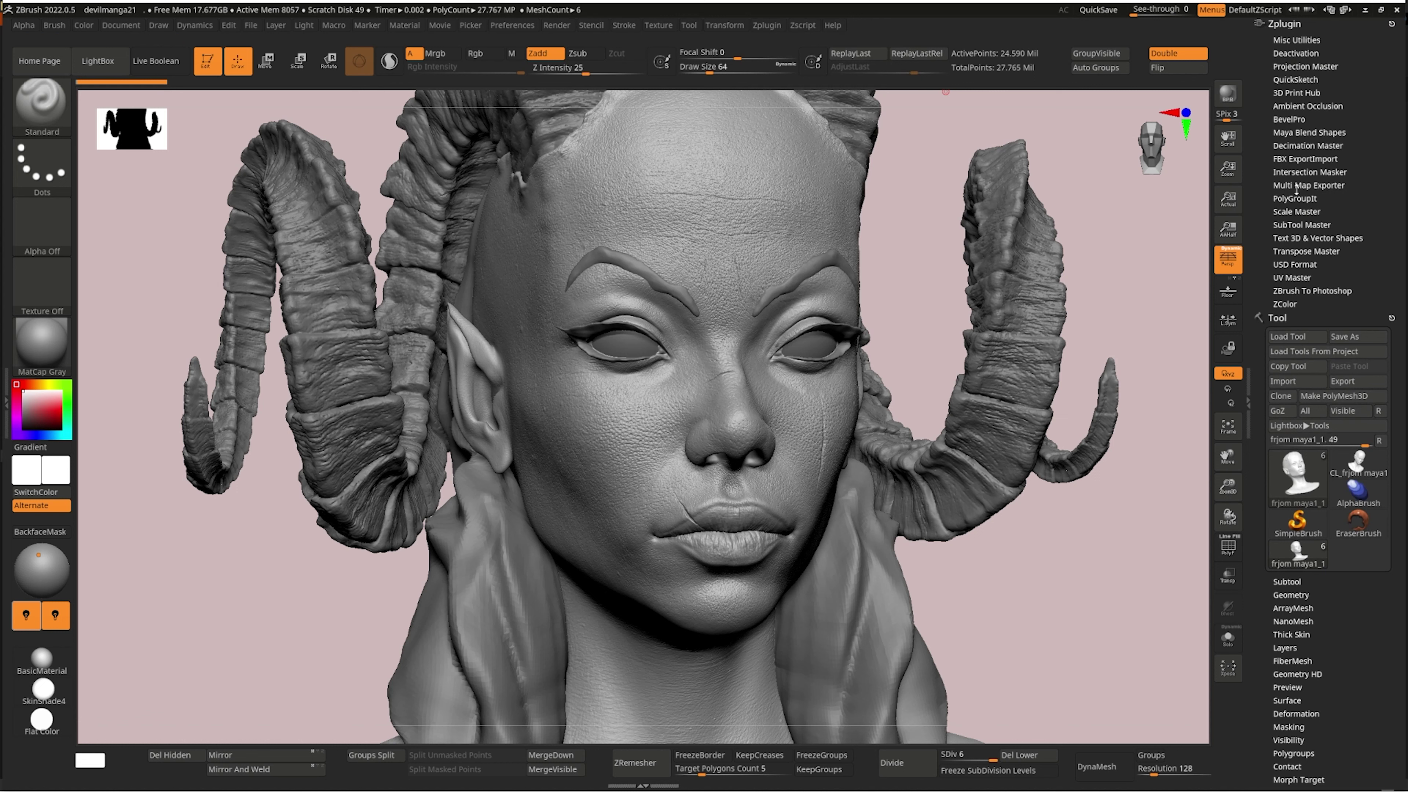
pyautogui.click(1306, 185)
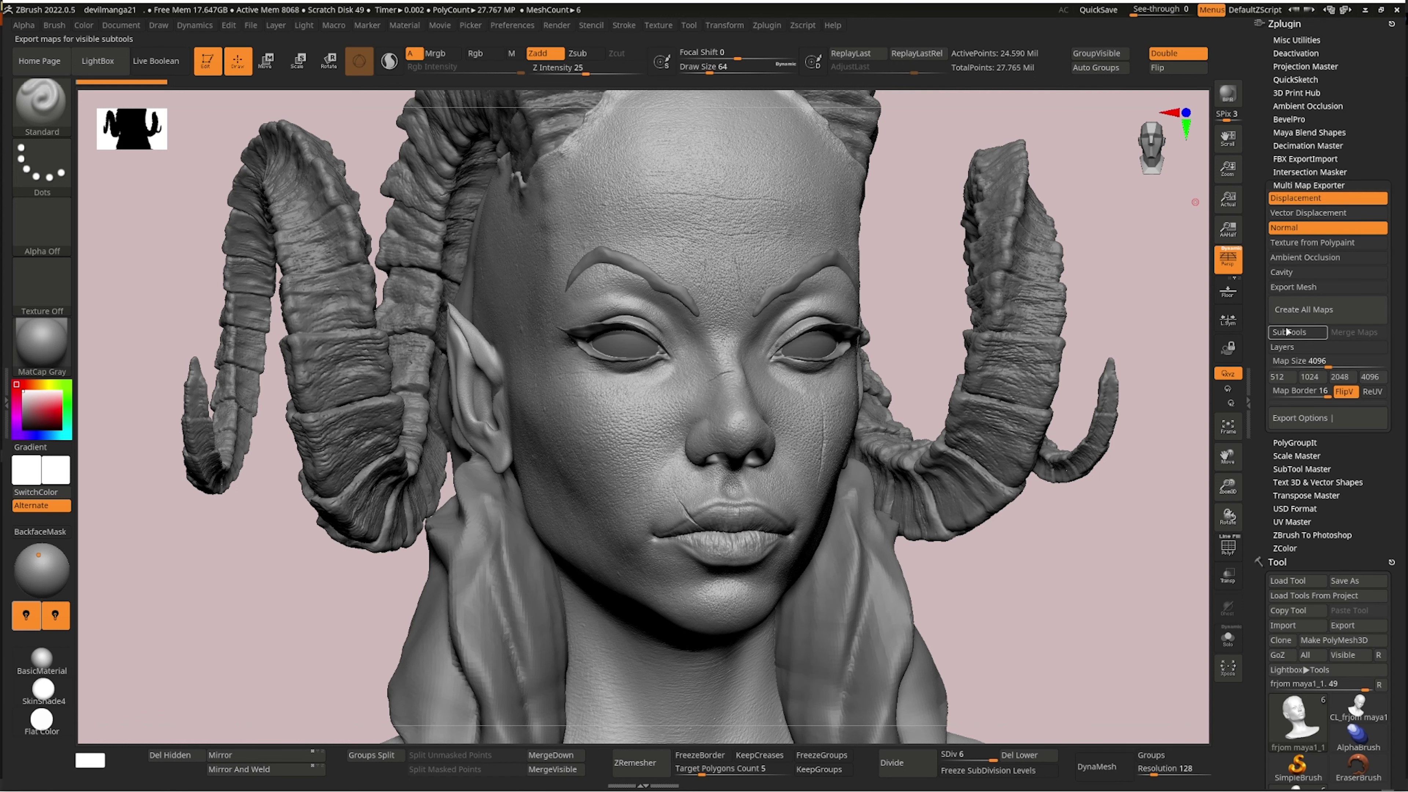
pyautogui.keyDown('alt'); pyautogui.click(1101, 333); pyautogui.keyUp('alt')
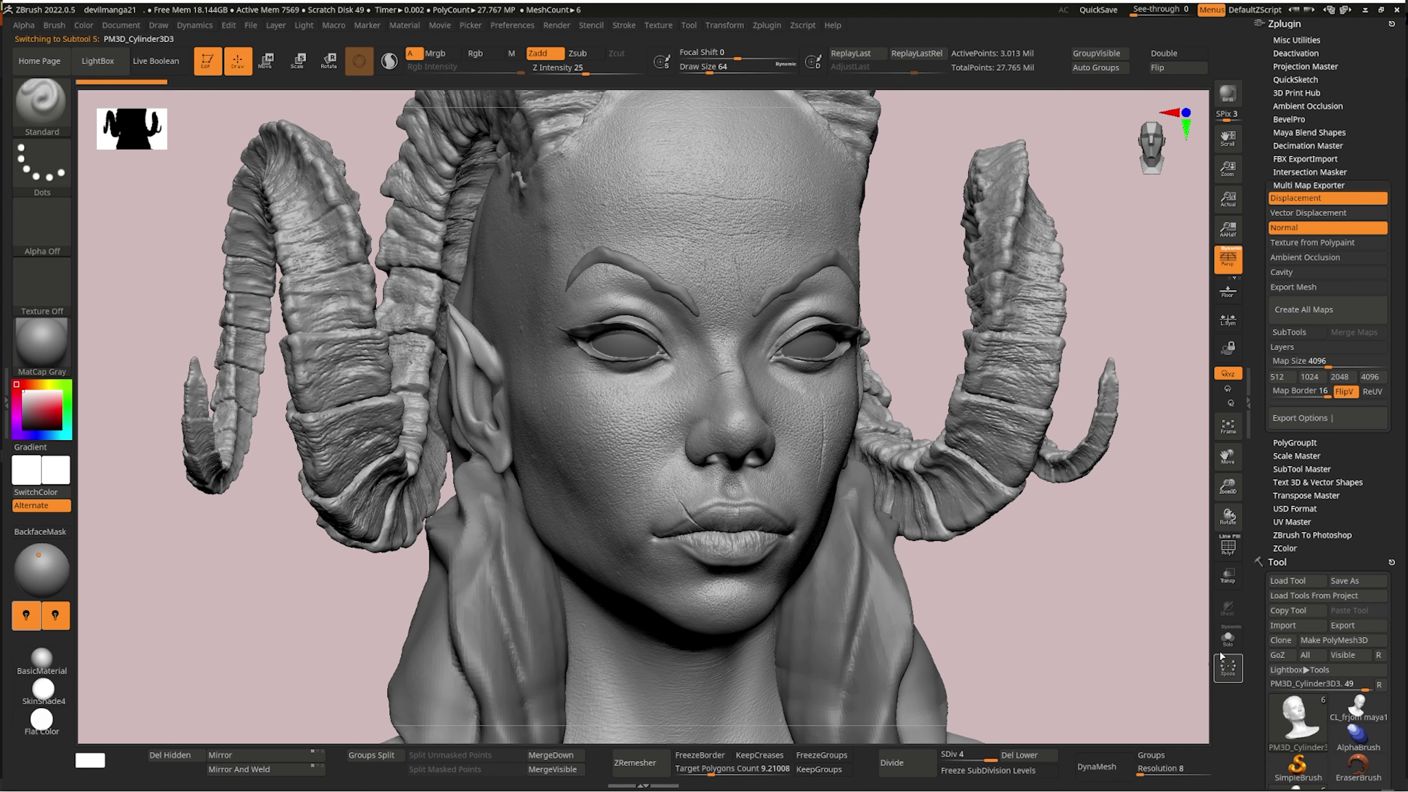
pyautogui.click(1214, 639)
pyautogui.click(1294, 359)
# Keep the map size at 4096 and review the displacement export options before creating the maps
pyautogui.press('Return')
pyautogui.click(1300, 418)
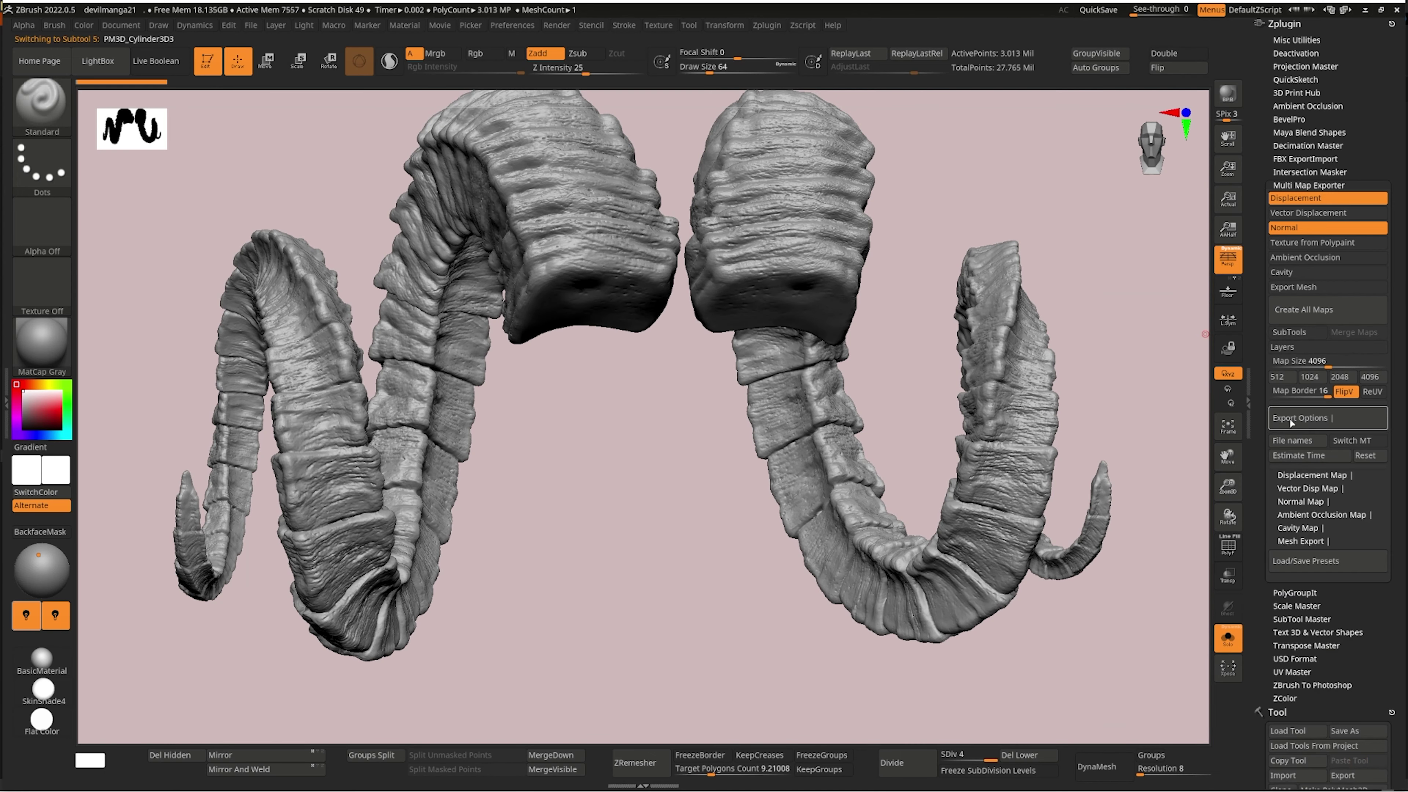
pyautogui.click(1319, 476)
pyautogui.click(1318, 475)
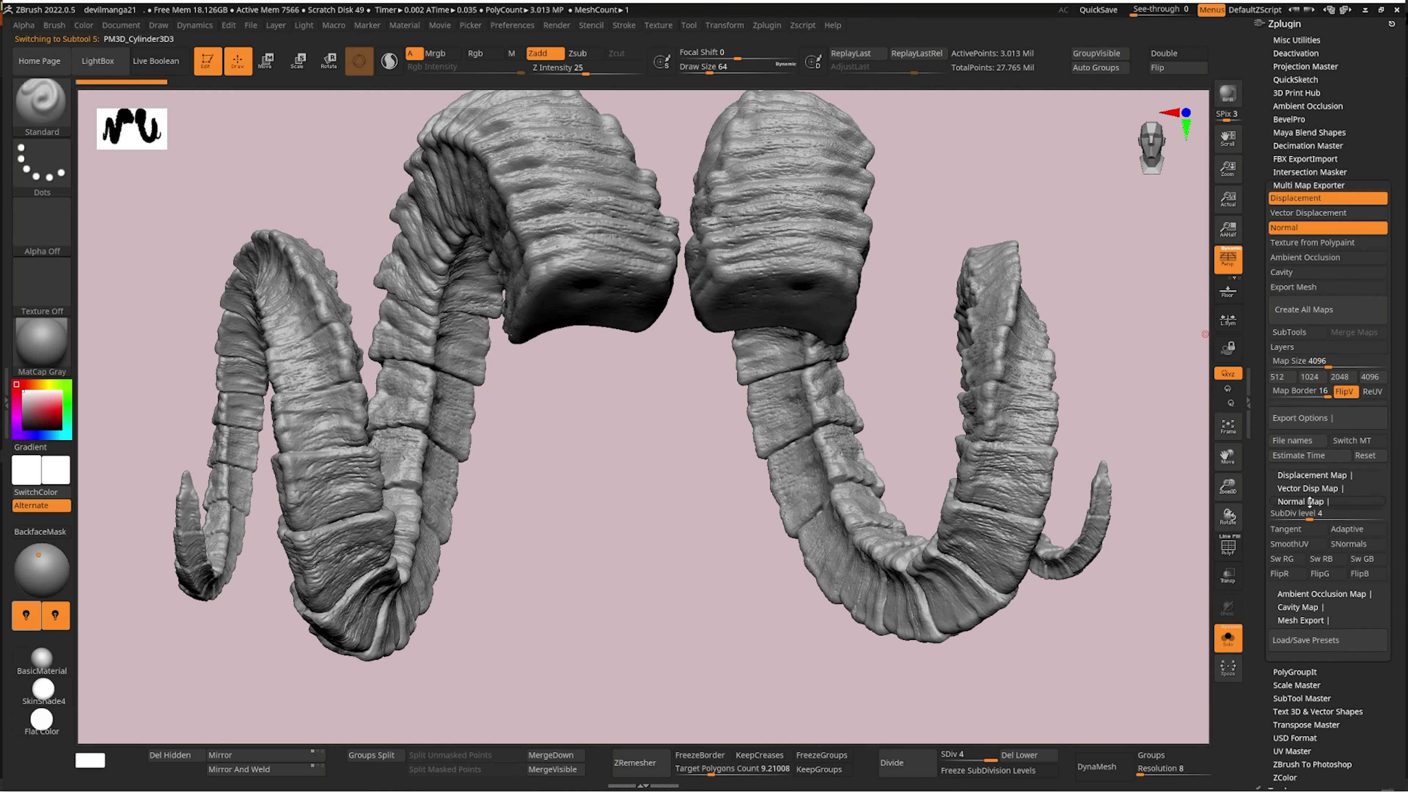
pyautogui.moveTo(532, 327)
pyautogui.mouseDown()
pyautogui.moveTo(633, 318)
pyautogui.moveTo(485, 404)
pyautogui.mouseUp()
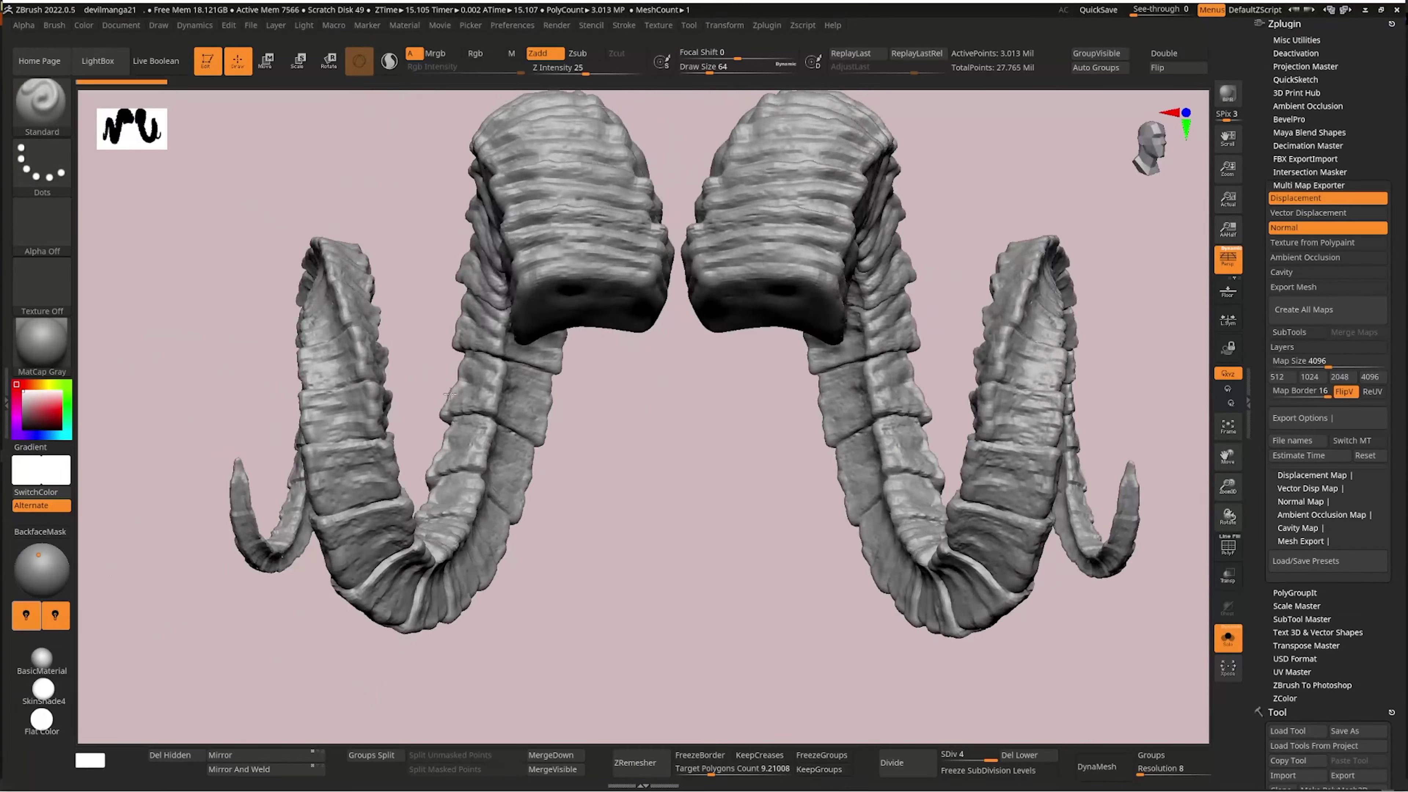
pyautogui.moveTo(485, 404)
pyautogui.mouseDown()
pyautogui.moveTo(577, 321)
pyautogui.moveTo(758, 359)
pyautogui.mouseUp()
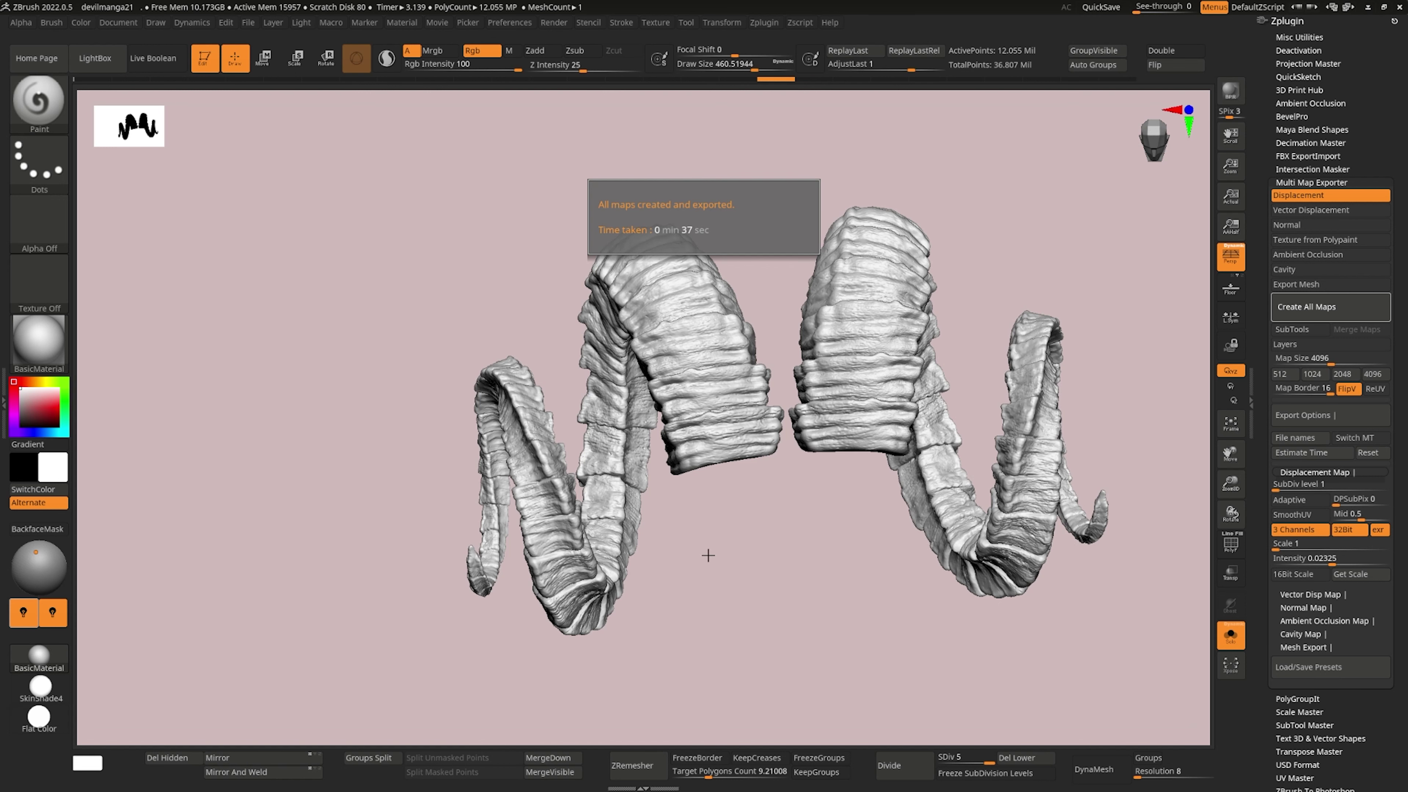
# Dismiss the export message, restore the full bust, and make the face subtool active
pyautogui.press('f')
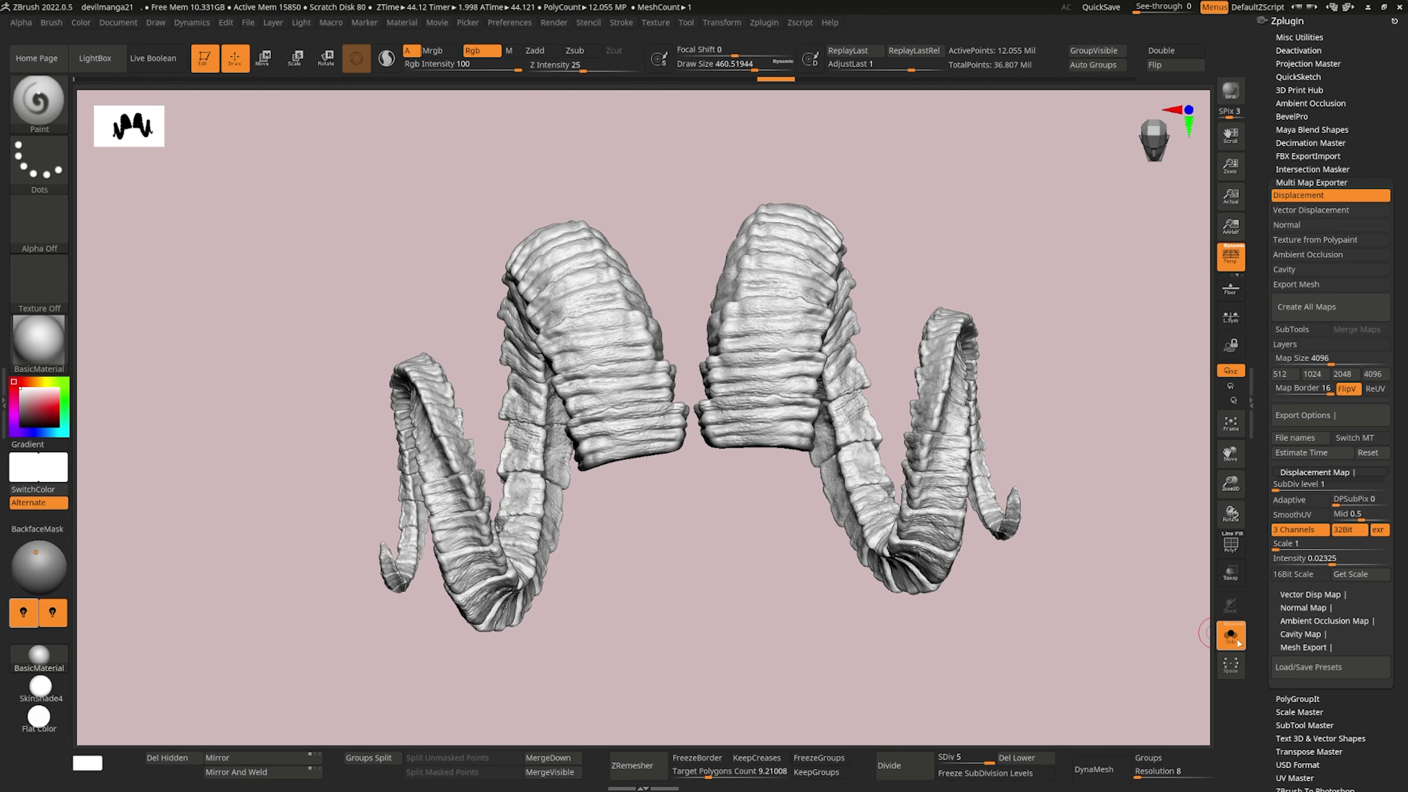
pyautogui.click(1231, 636)
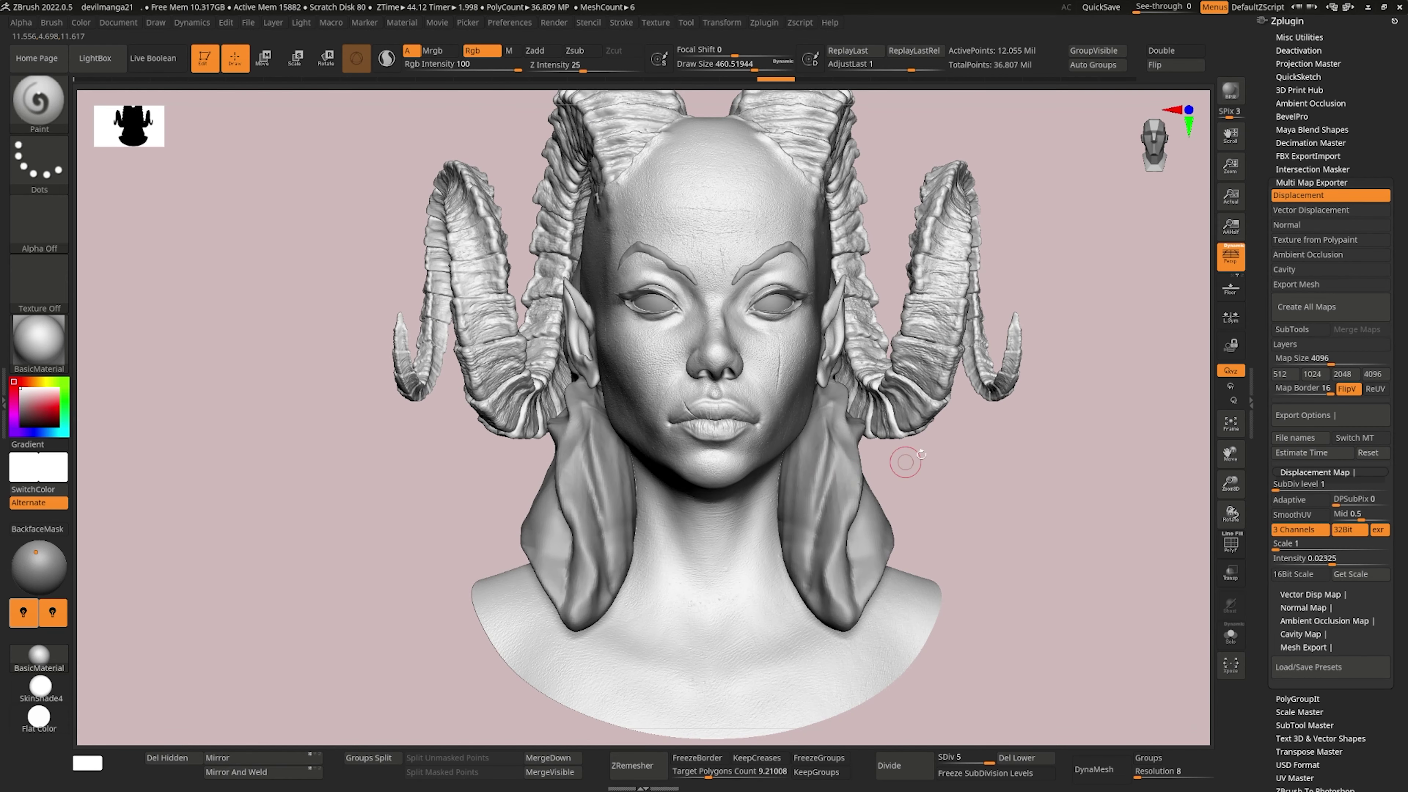
pyautogui.keyDown('alt'); pyautogui.click(666, 416); pyautogui.keyUp('alt')
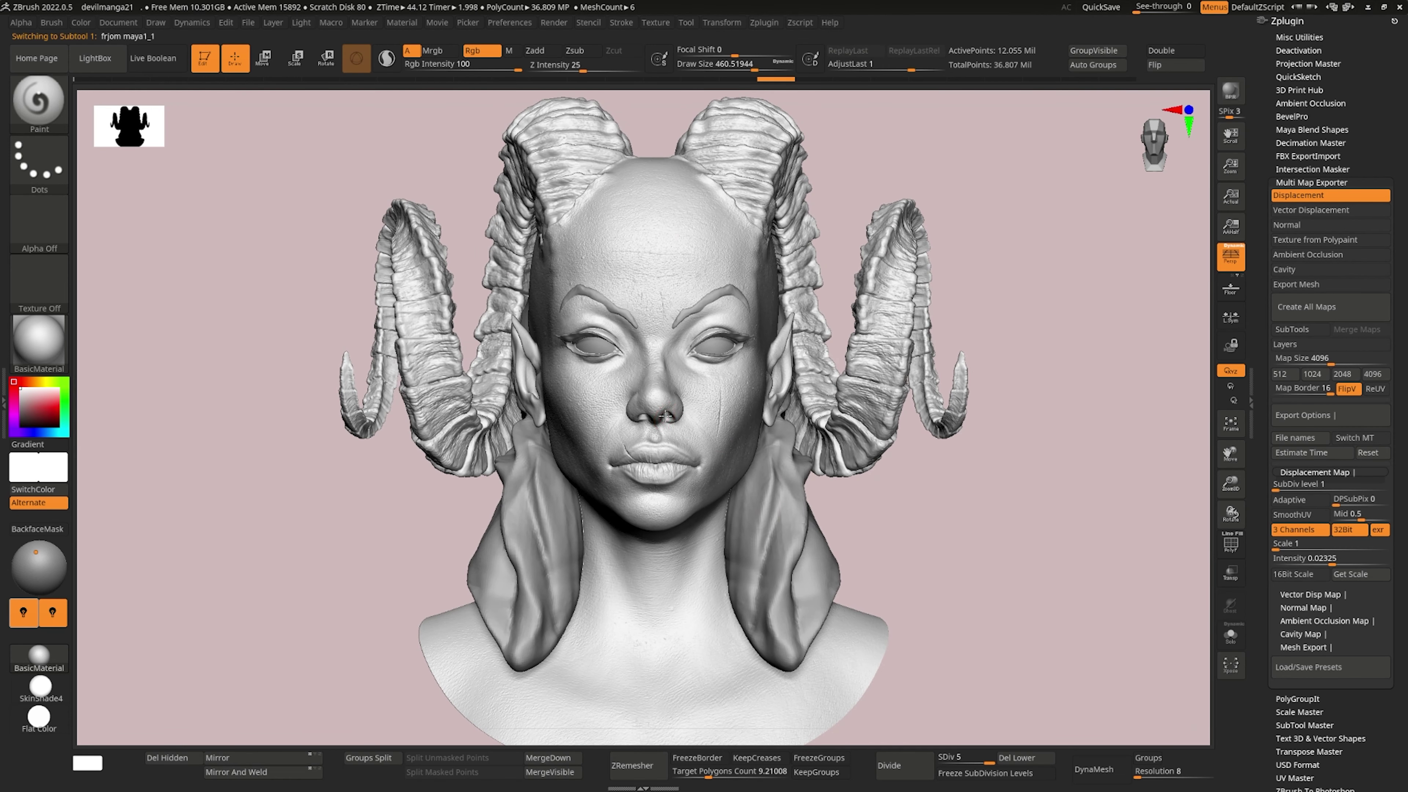
pyautogui.click(1311, 182)
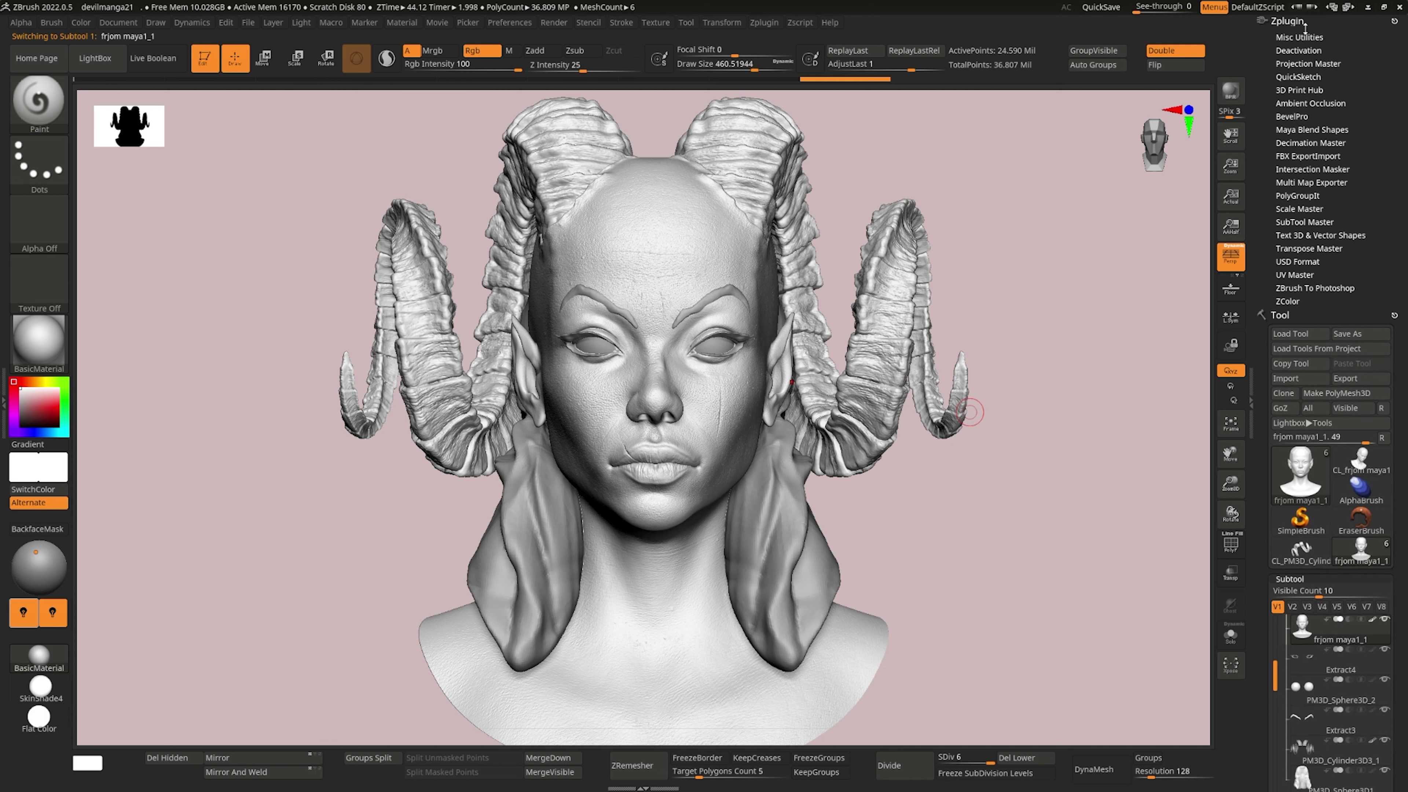
pyautogui.click(1394, 21)
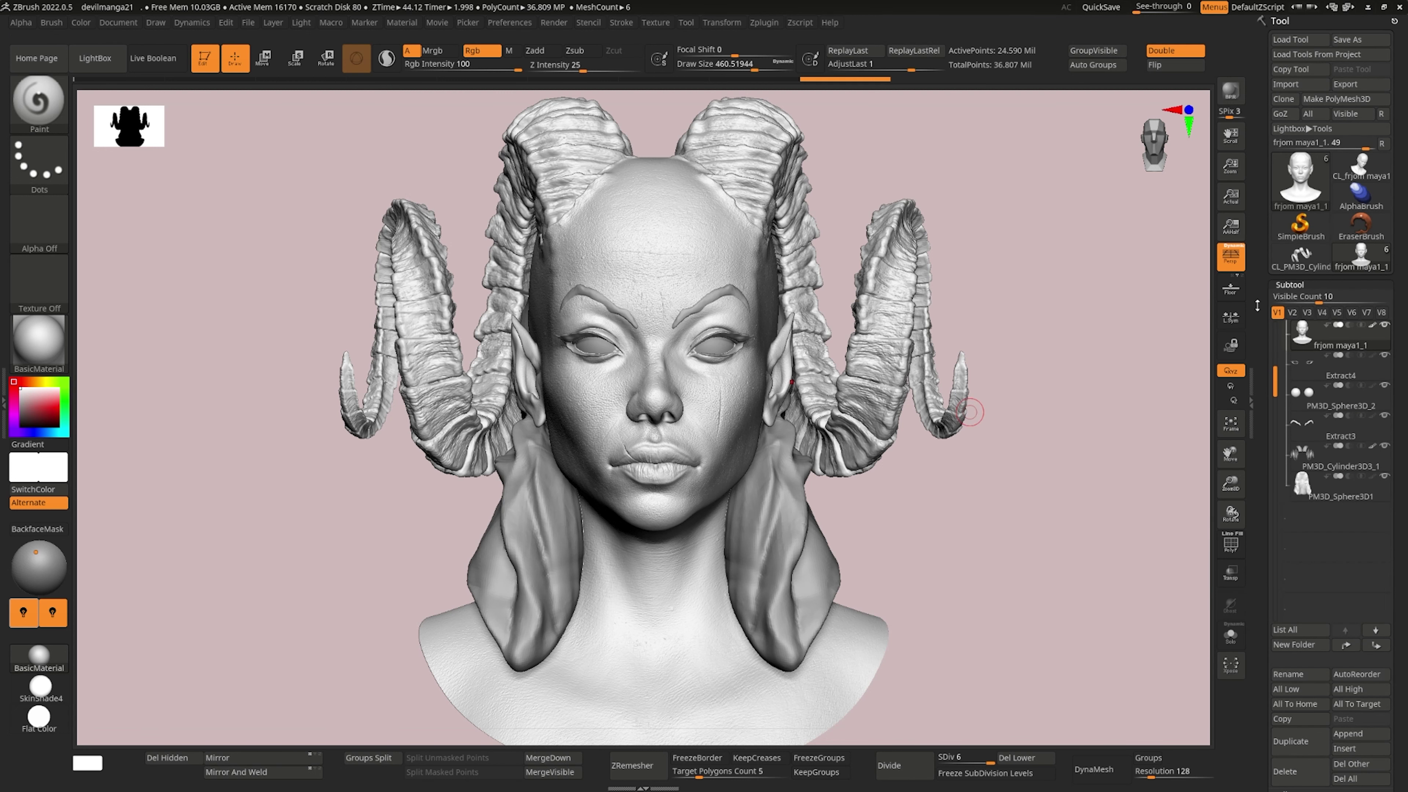
# Turn on the PolyFrame wireframe and drop the face to subdivision level 1
pyautogui.hotkey('shift', 'f')
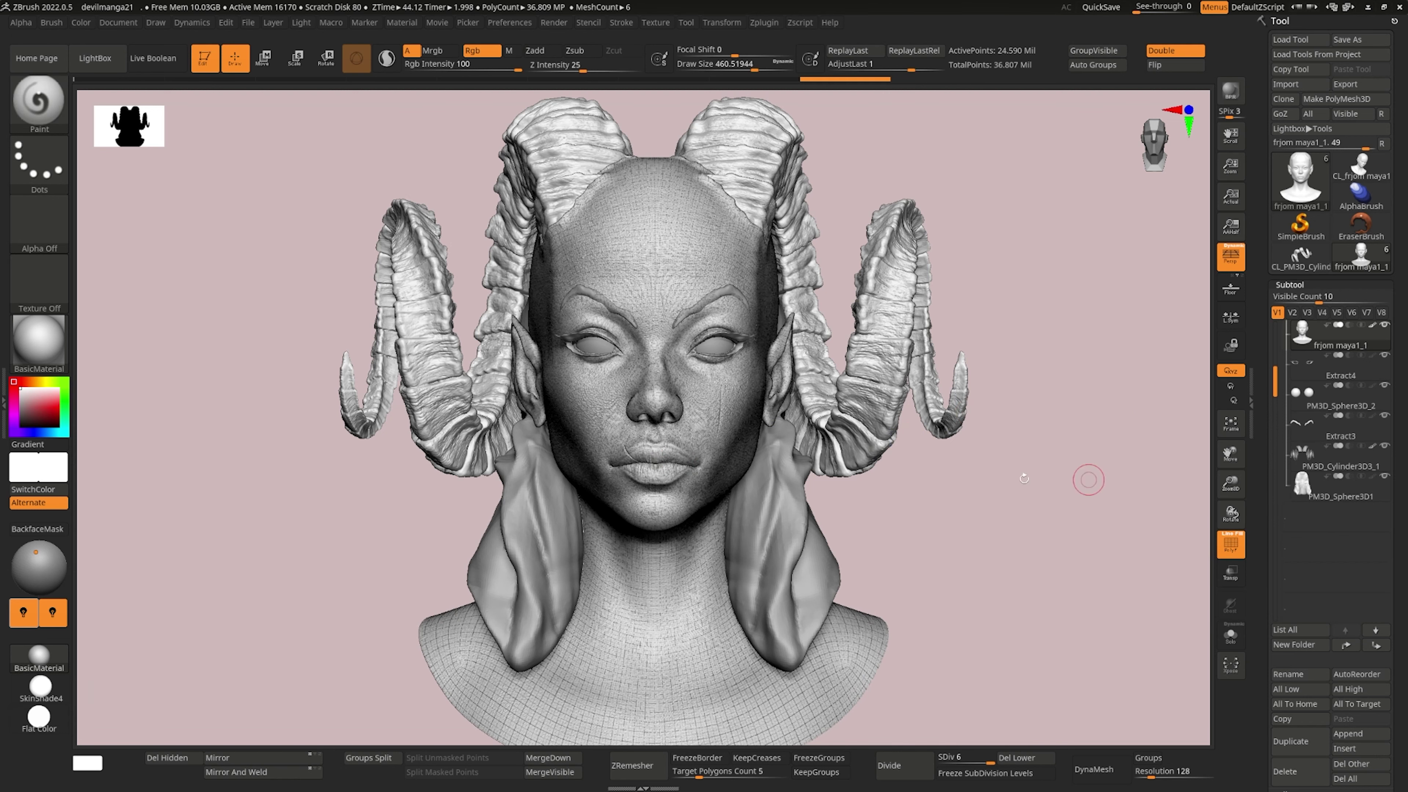
pyautogui.moveTo(838, 466)
pyautogui.mouseDown(button='right')
pyautogui.moveTo(644, 450)
pyautogui.moveTo(659, 444)
pyautogui.mouseUp(button='right')
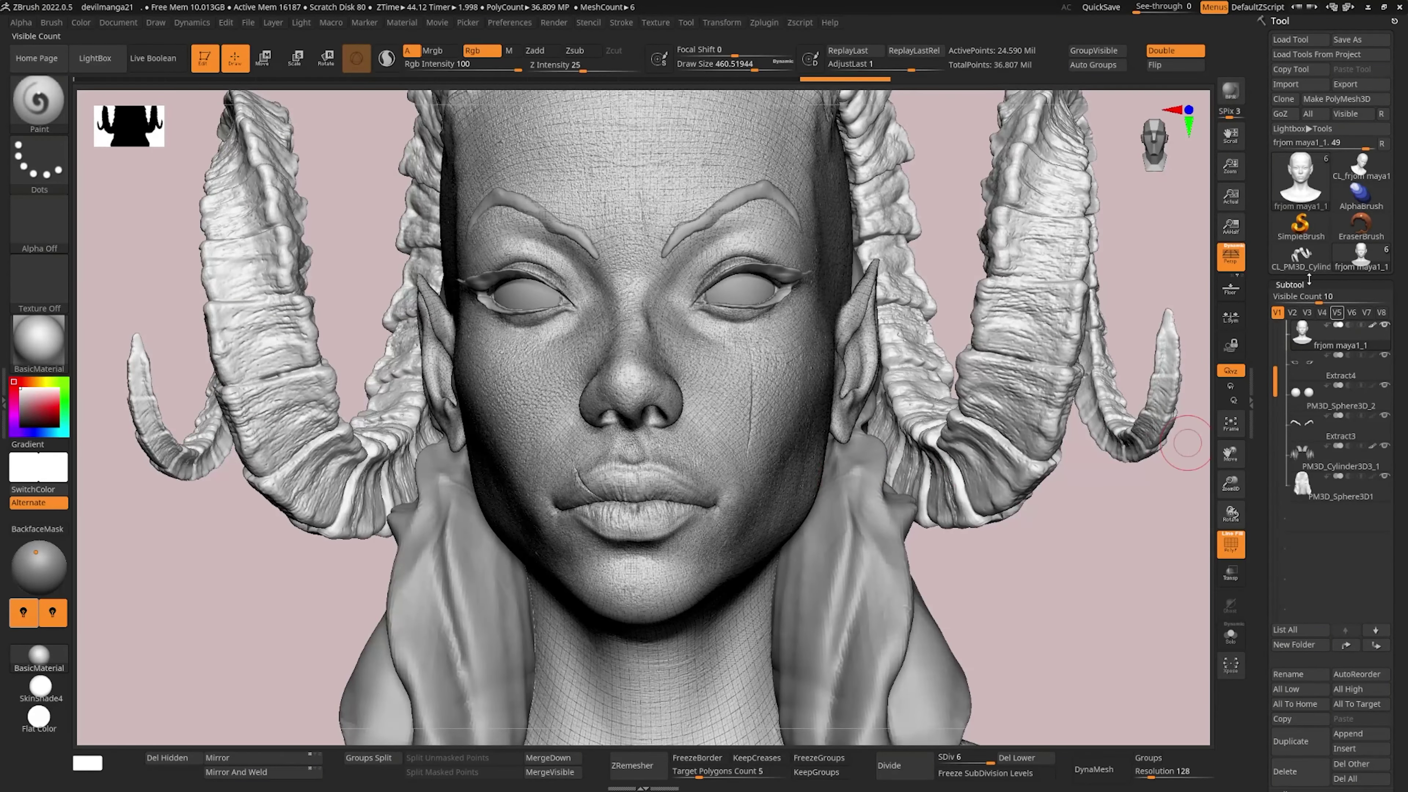
pyautogui.hotkey('shift', 'd')
pyautogui.press('f')
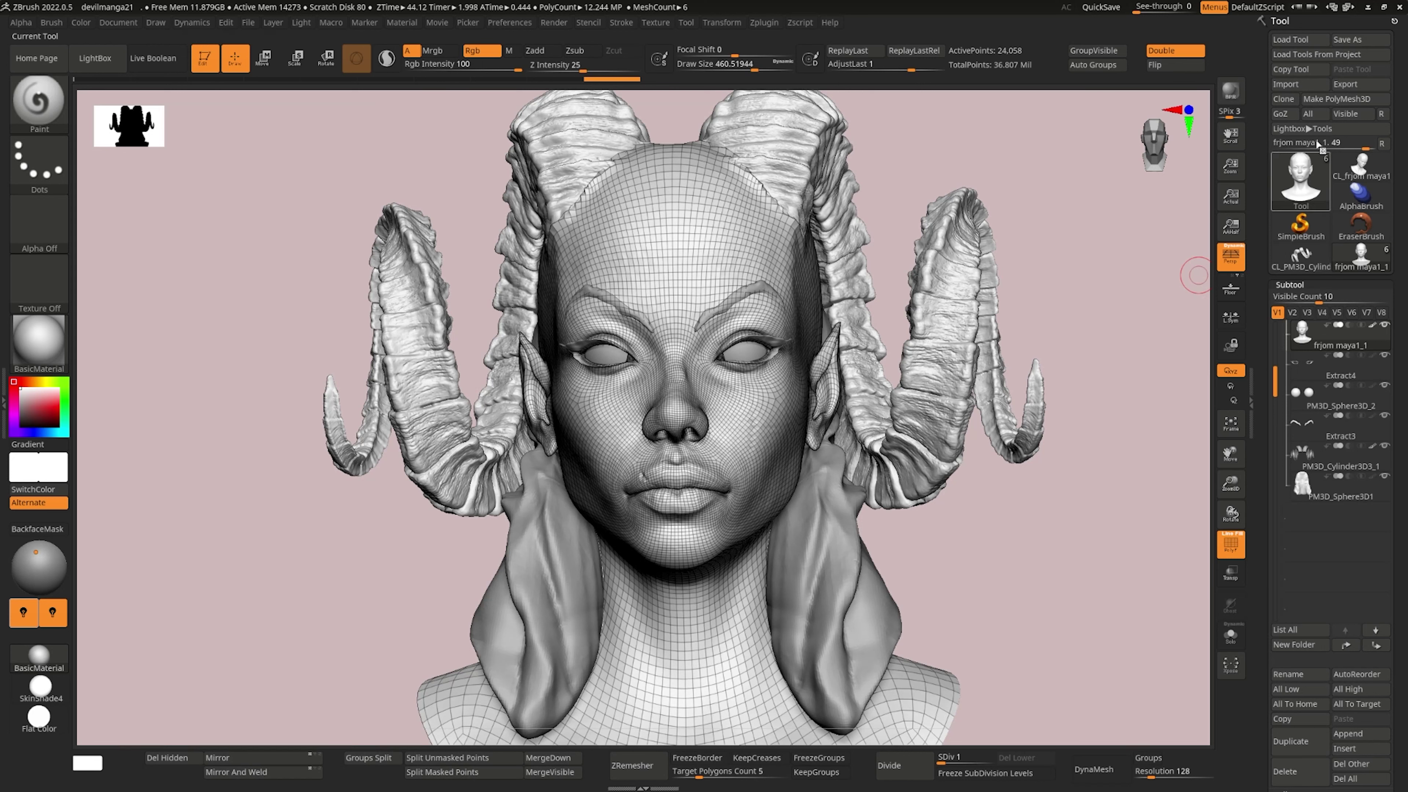
pyautogui.press('d')
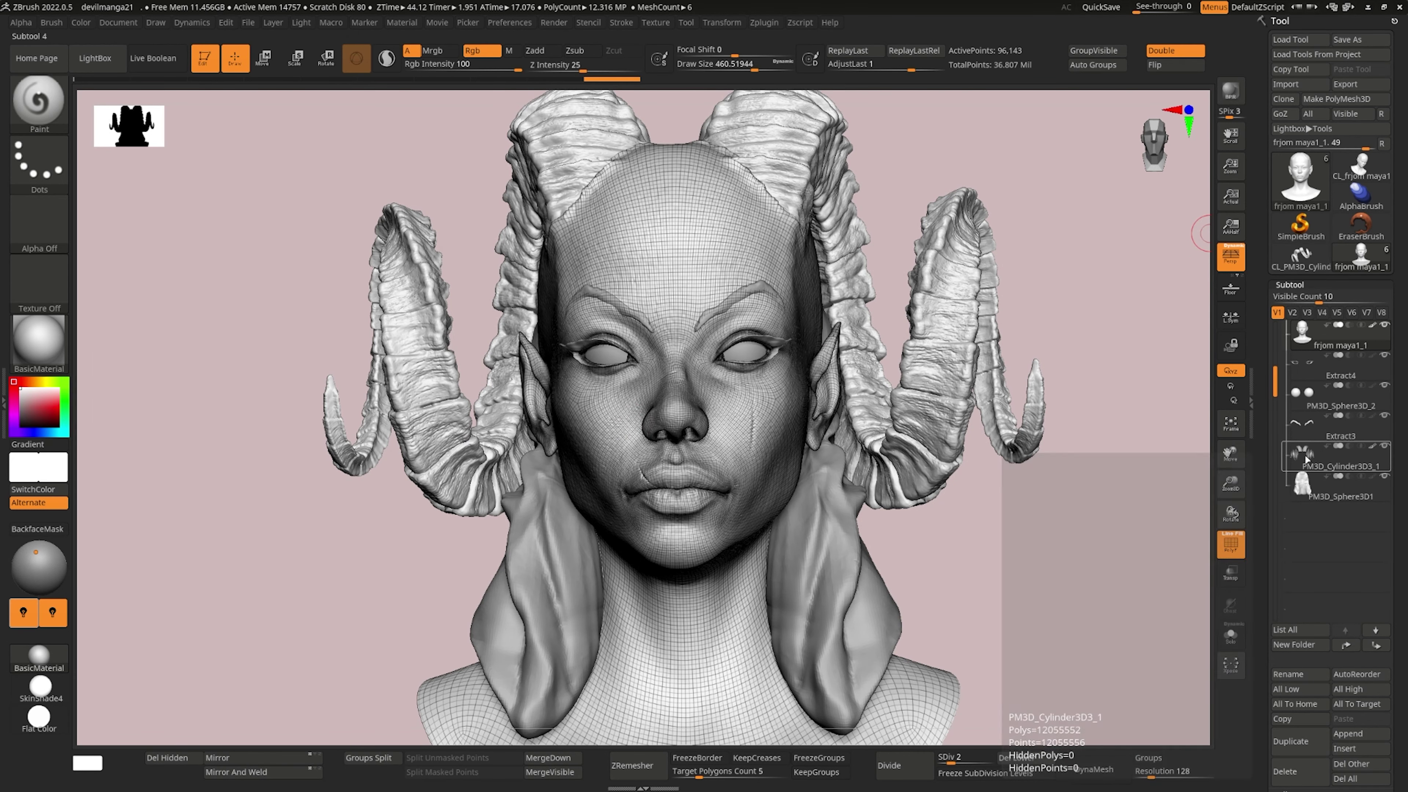
# Set the horns subtool PM3D_Cylinder3D3_1 to subdivision level 2 for OBJ export
pyautogui.click(1307, 458)
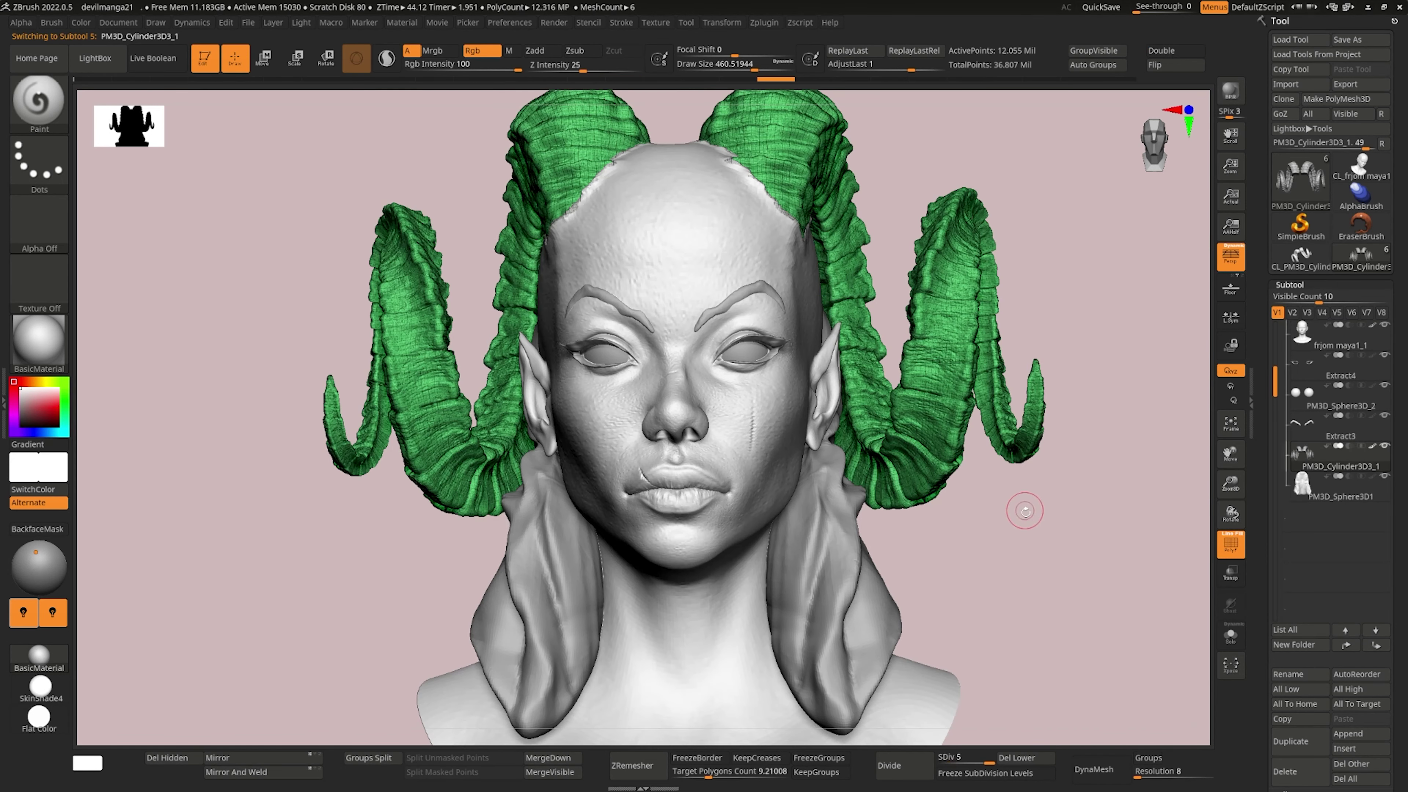
pyautogui.moveTo(1001, 524)
pyautogui.mouseDown()
pyautogui.moveTo(968, 481)
pyautogui.moveTo(971, 513)
pyautogui.mouseUp()
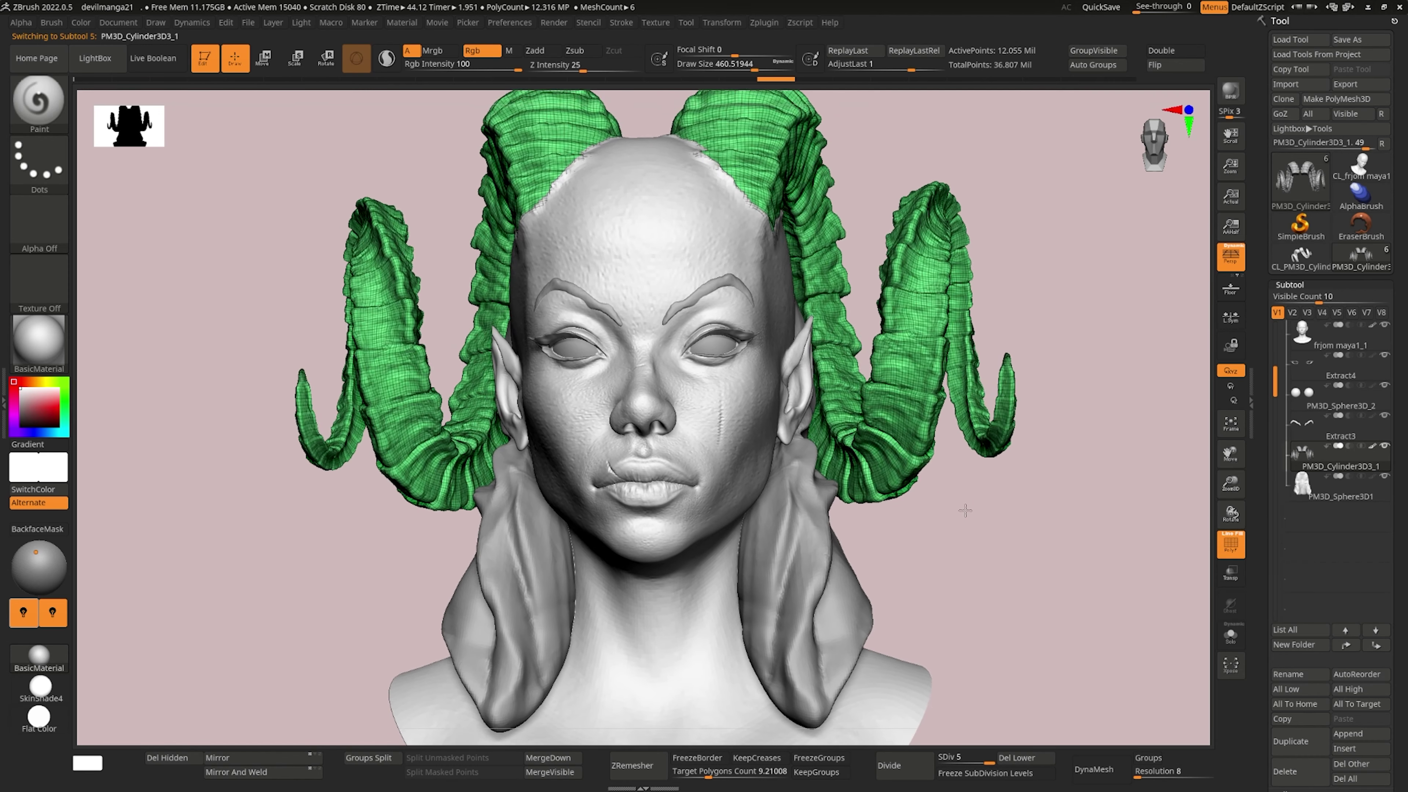
pyautogui.moveTo(989, 763); pyautogui.dragTo(941, 757)
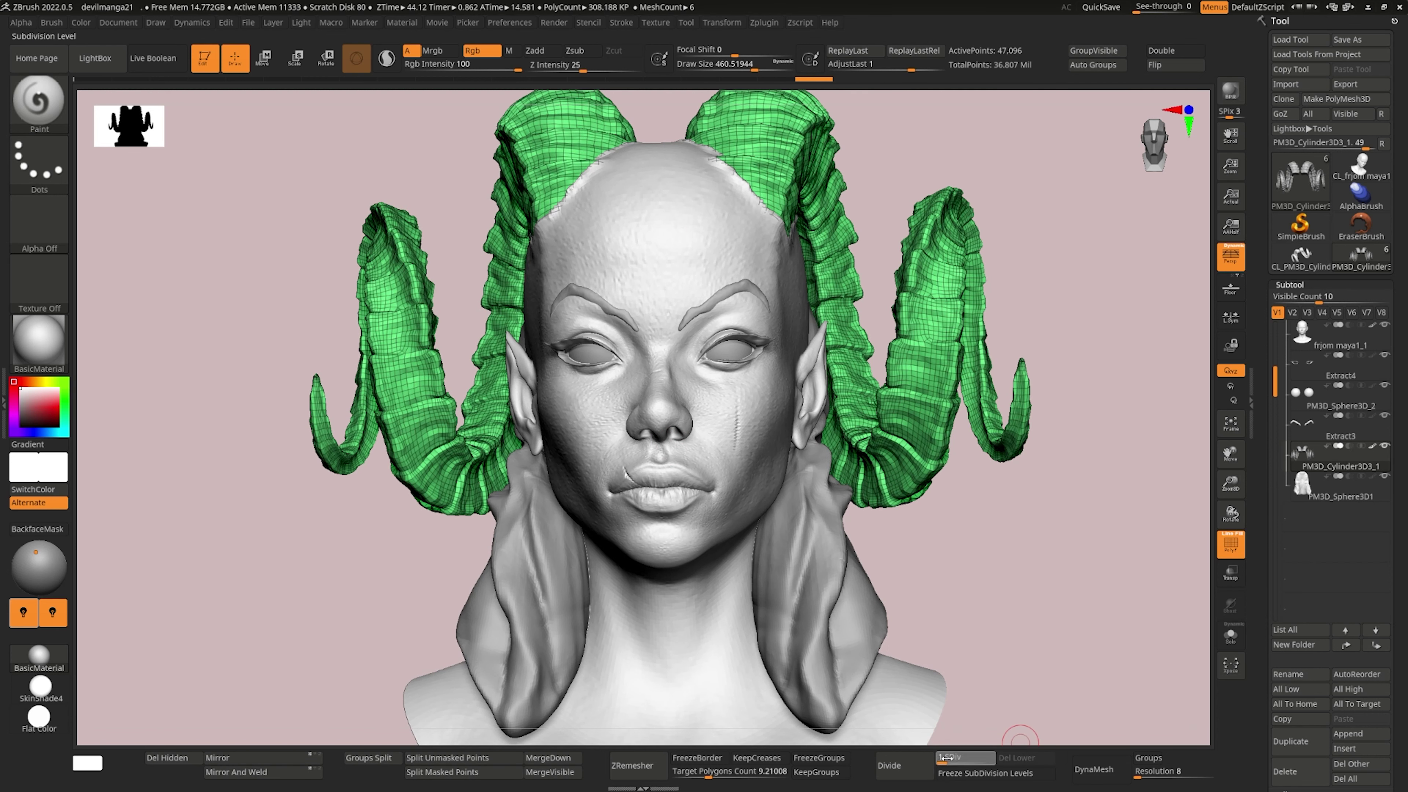
pyautogui.moveTo(945, 758); pyautogui.dragTo(954, 757)
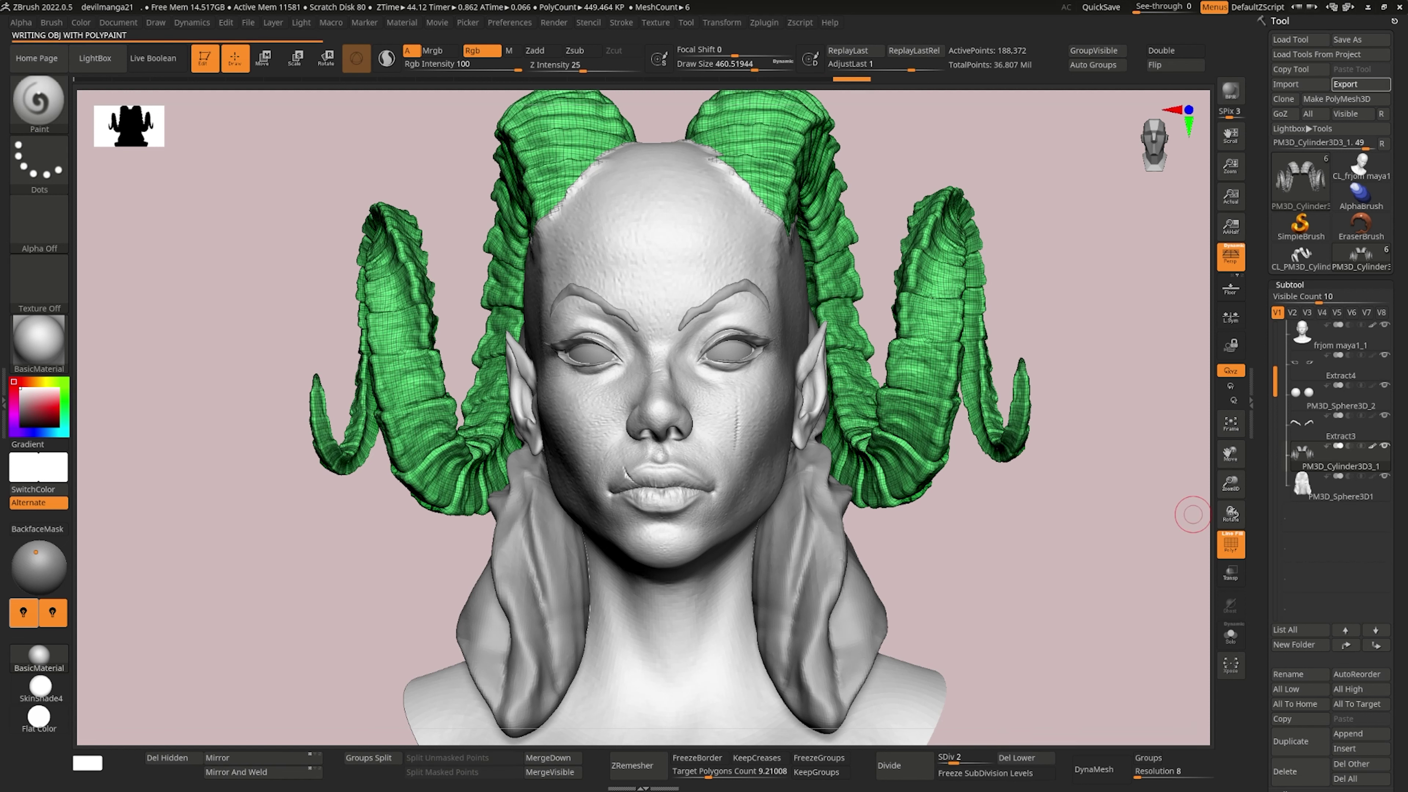
pyautogui.keyDown('alt'); pyautogui.click(554, 347); pyautogui.keyUp('alt')
# Merge Extract4 down twice, confirming each merge, so the eyeliner, eyes and brows become one subtool
pyautogui.scroll(-5, 1272, 593)
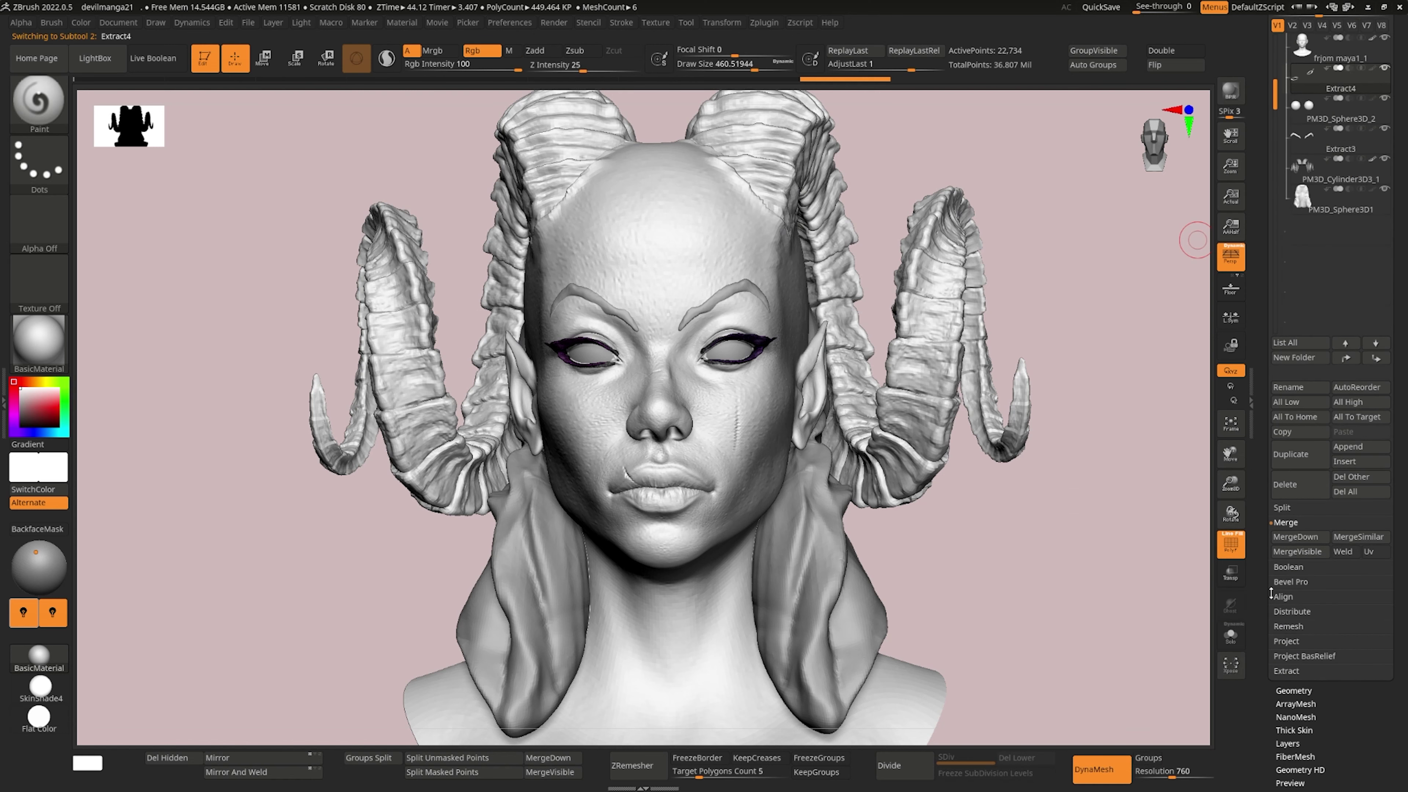
pyautogui.click(1297, 537)
pyautogui.click(1192, 569)
pyautogui.click(1300, 537)
pyautogui.click(1190, 563)
pyautogui.click(1300, 536)
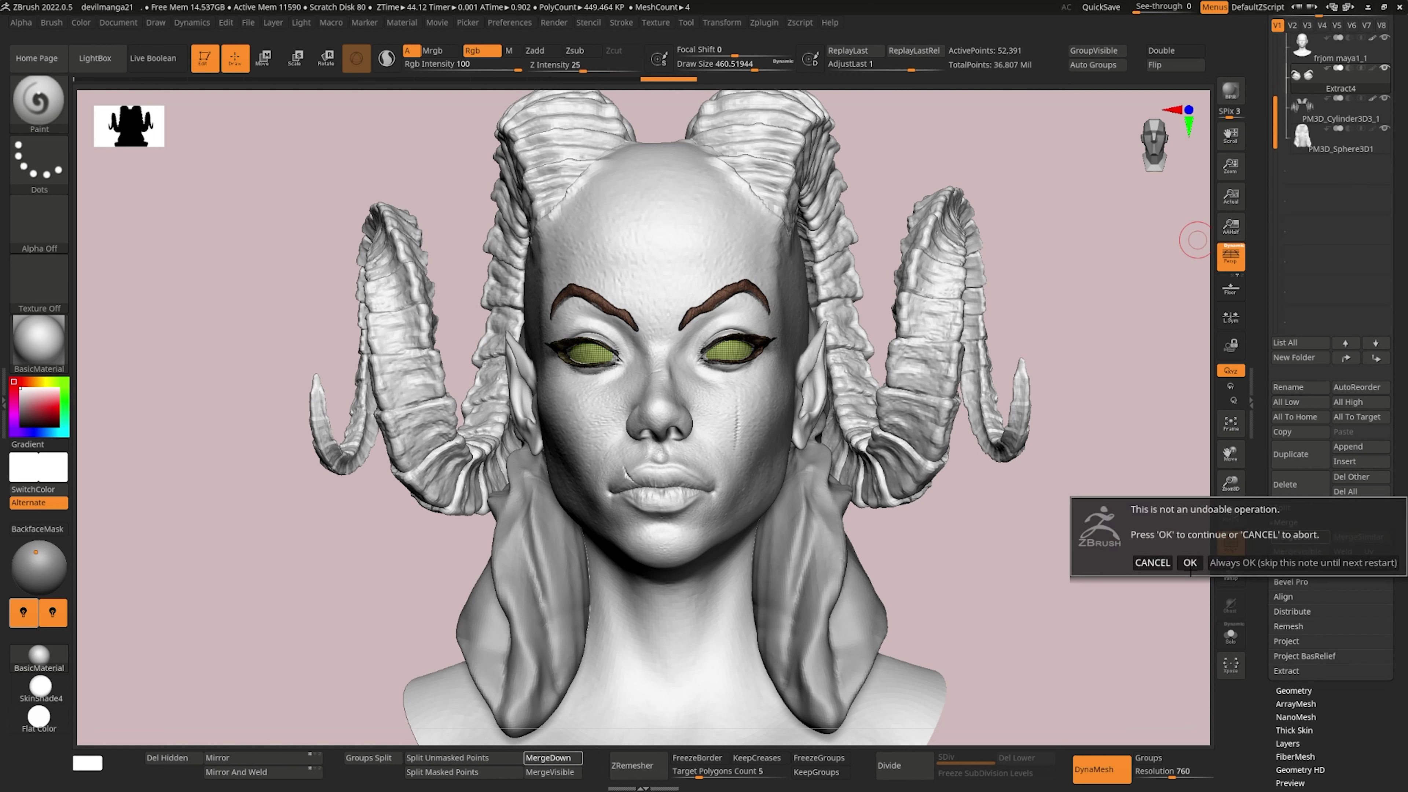
pyautogui.click(1190, 563)
pyautogui.keyDown('alt'); pyautogui.moveTo(1048, 510); pyautogui.dragTo(1049, 566); pyautogui.keyUp('alt')
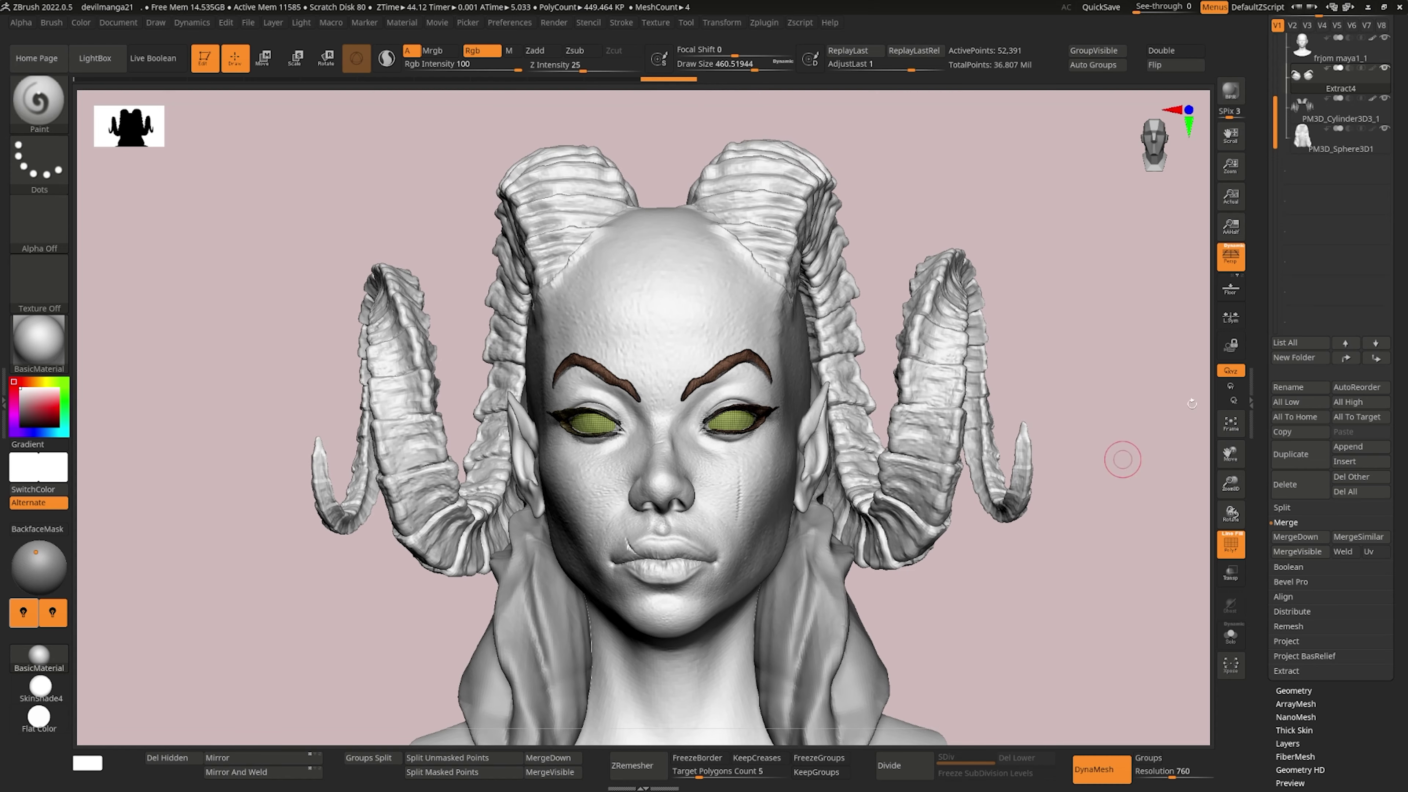
pyautogui.click(1252, 372)
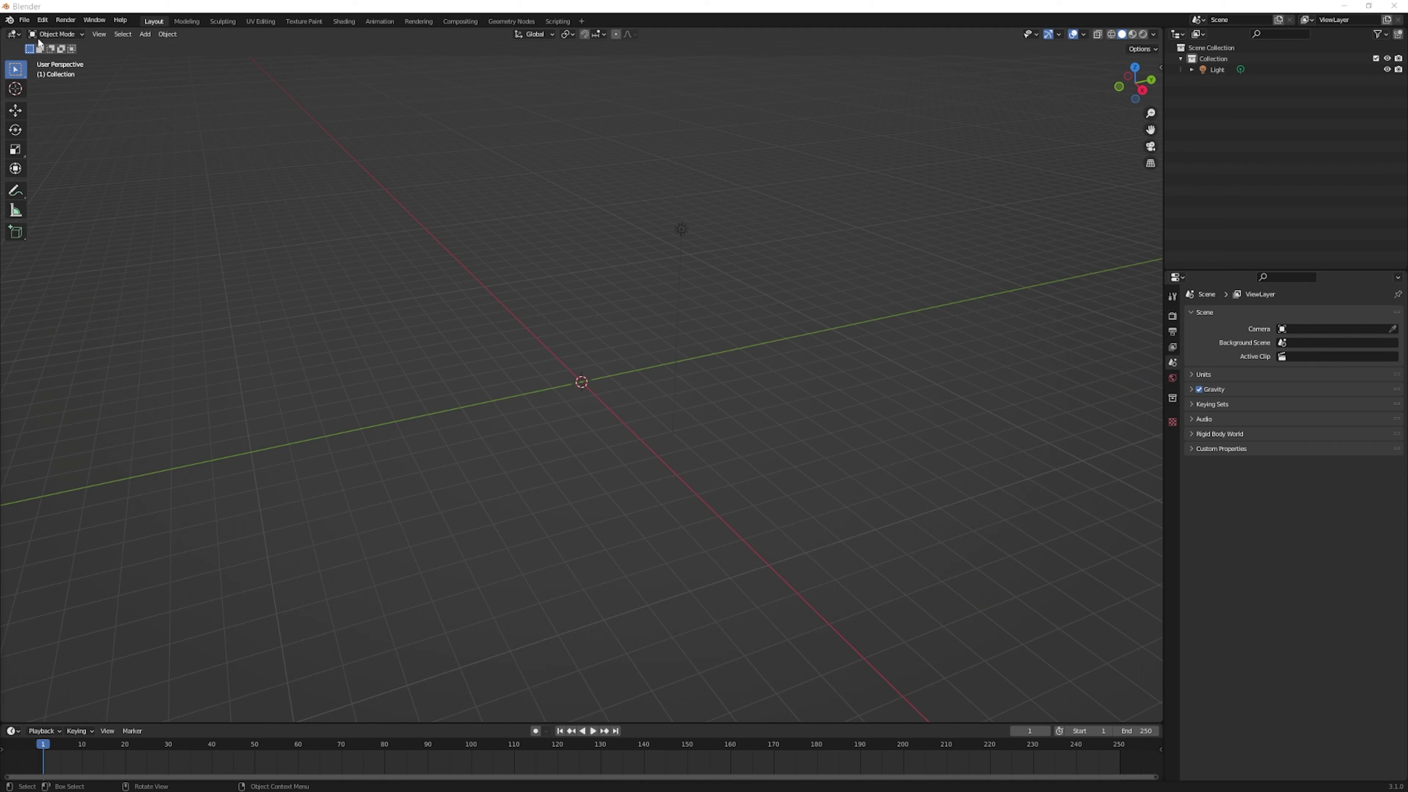
# In the Wavefront OBJ import browser, go to 3D Objects\devilmanga\final zbrush output and pick subd1HORNS.obj
pyautogui.click(25, 20)
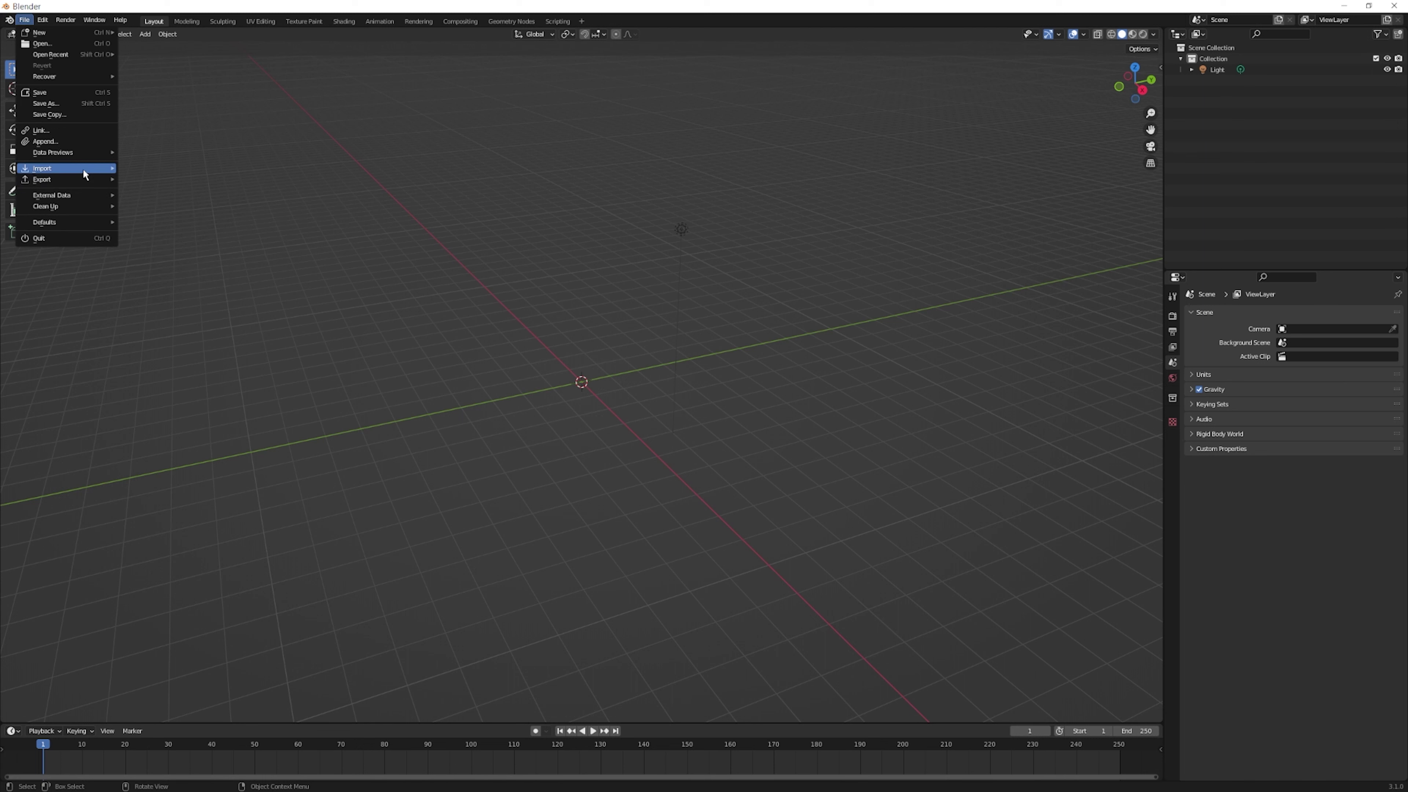
pyautogui.moveTo(66, 167)
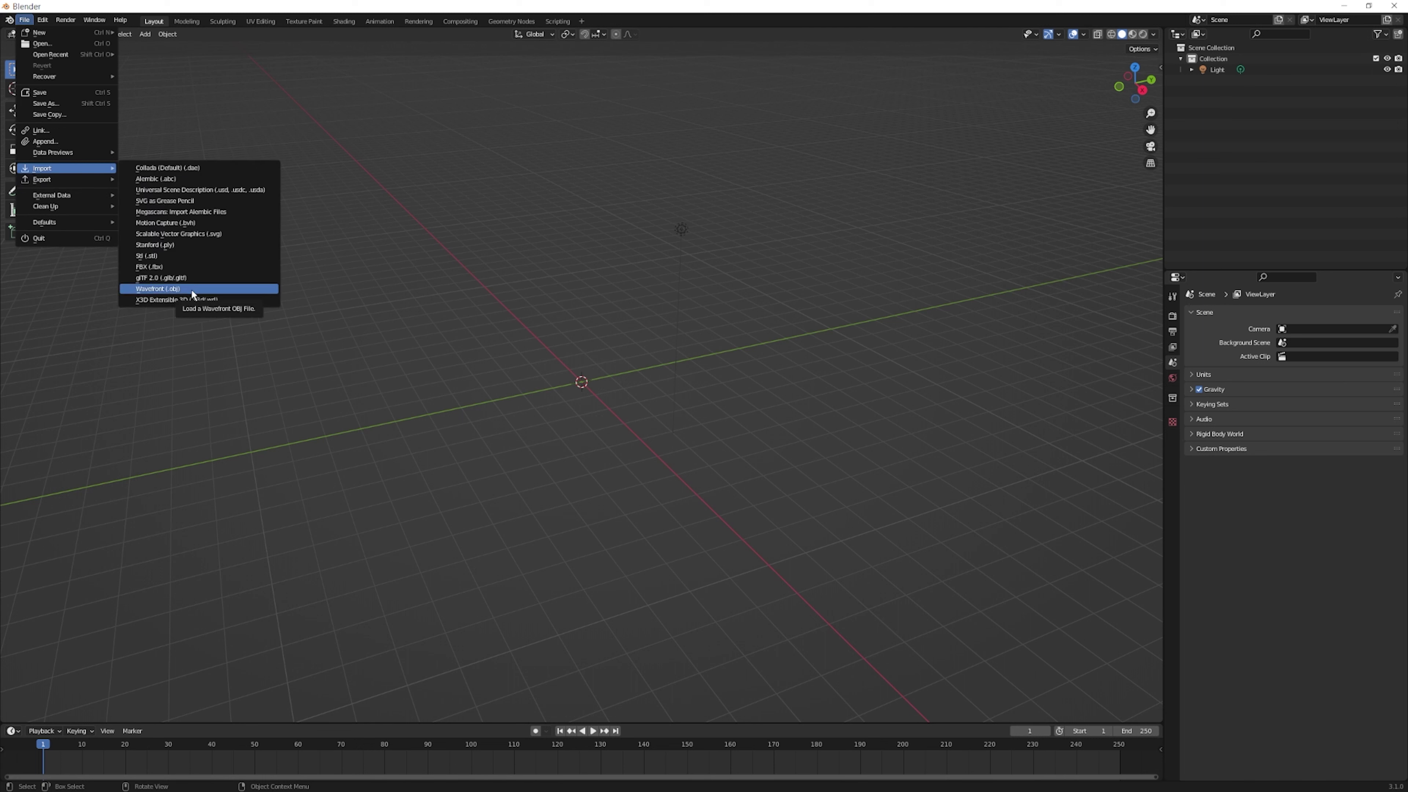
pyautogui.click(191, 291)
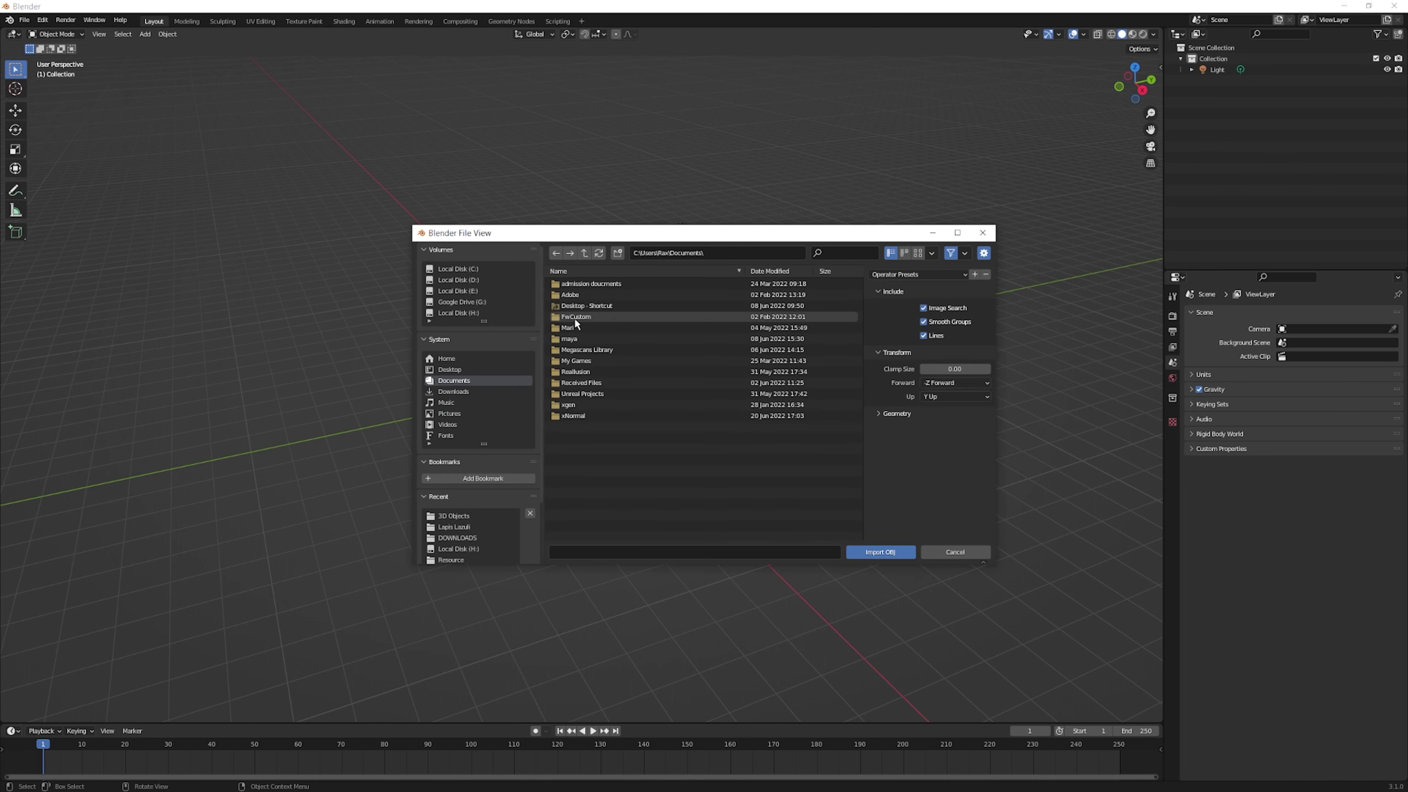
pyautogui.click(454, 517)
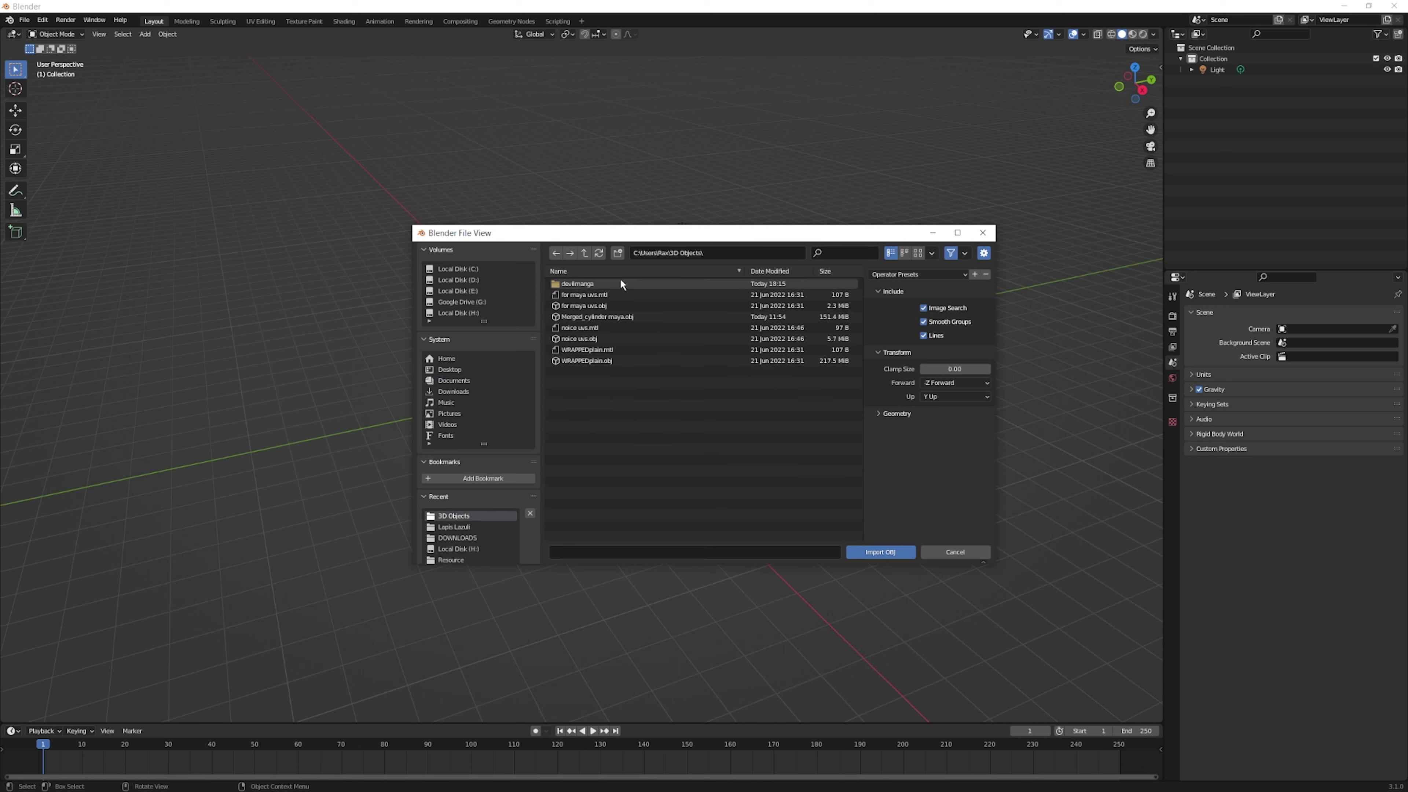
pyautogui.doubleClick(588, 283)
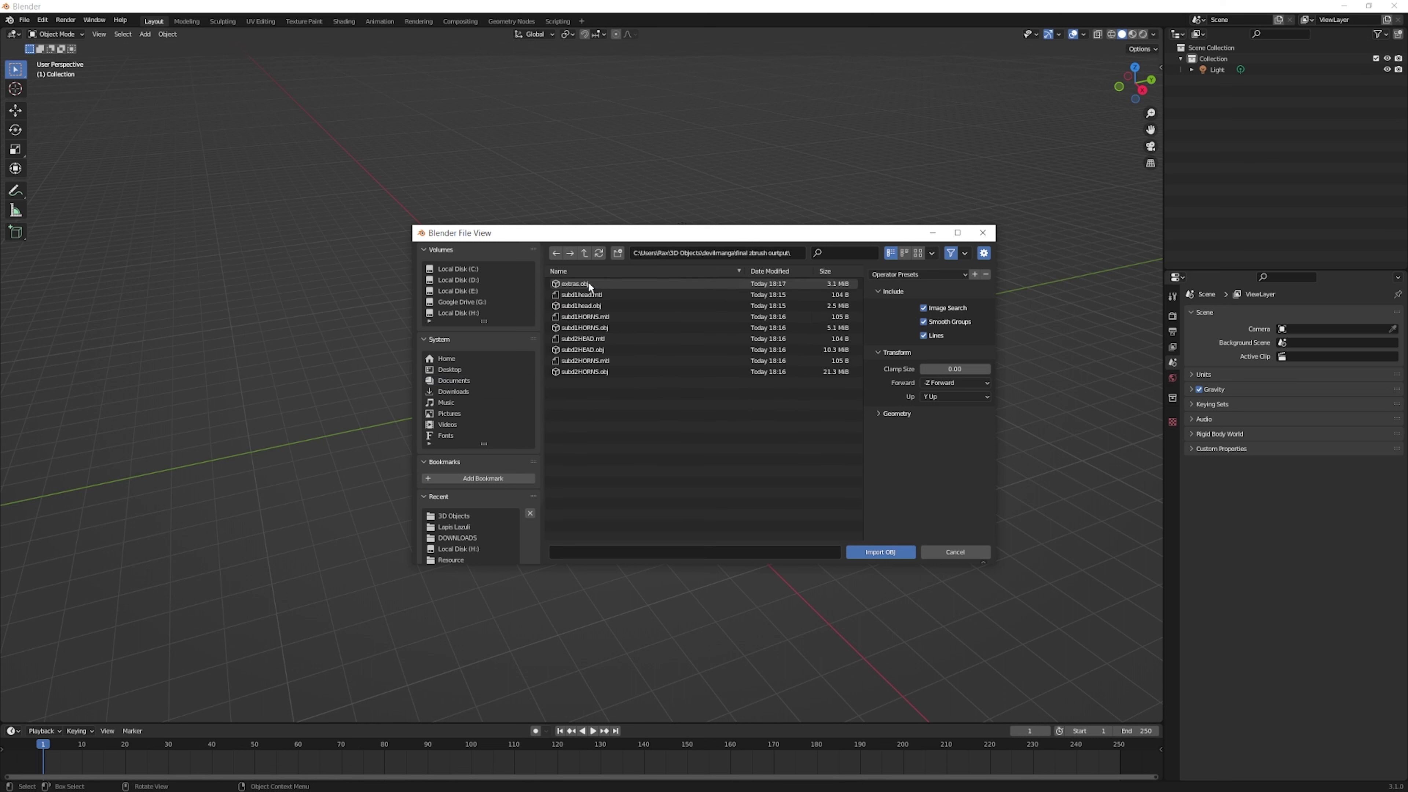
pyautogui.click(584, 329)
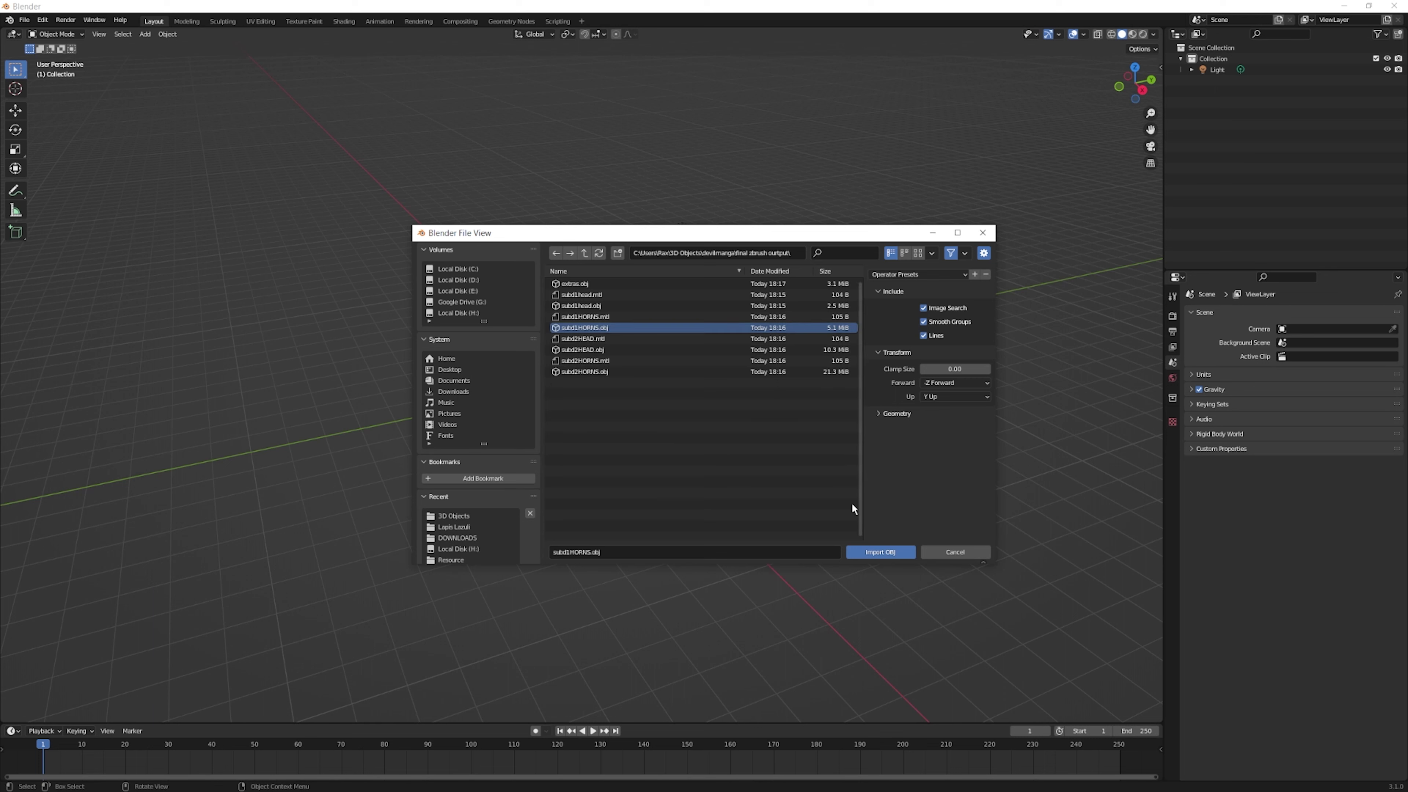
# Import subd1HORNS.obj and orbit the view to inspect the horns mesh
pyautogui.click(889, 553)
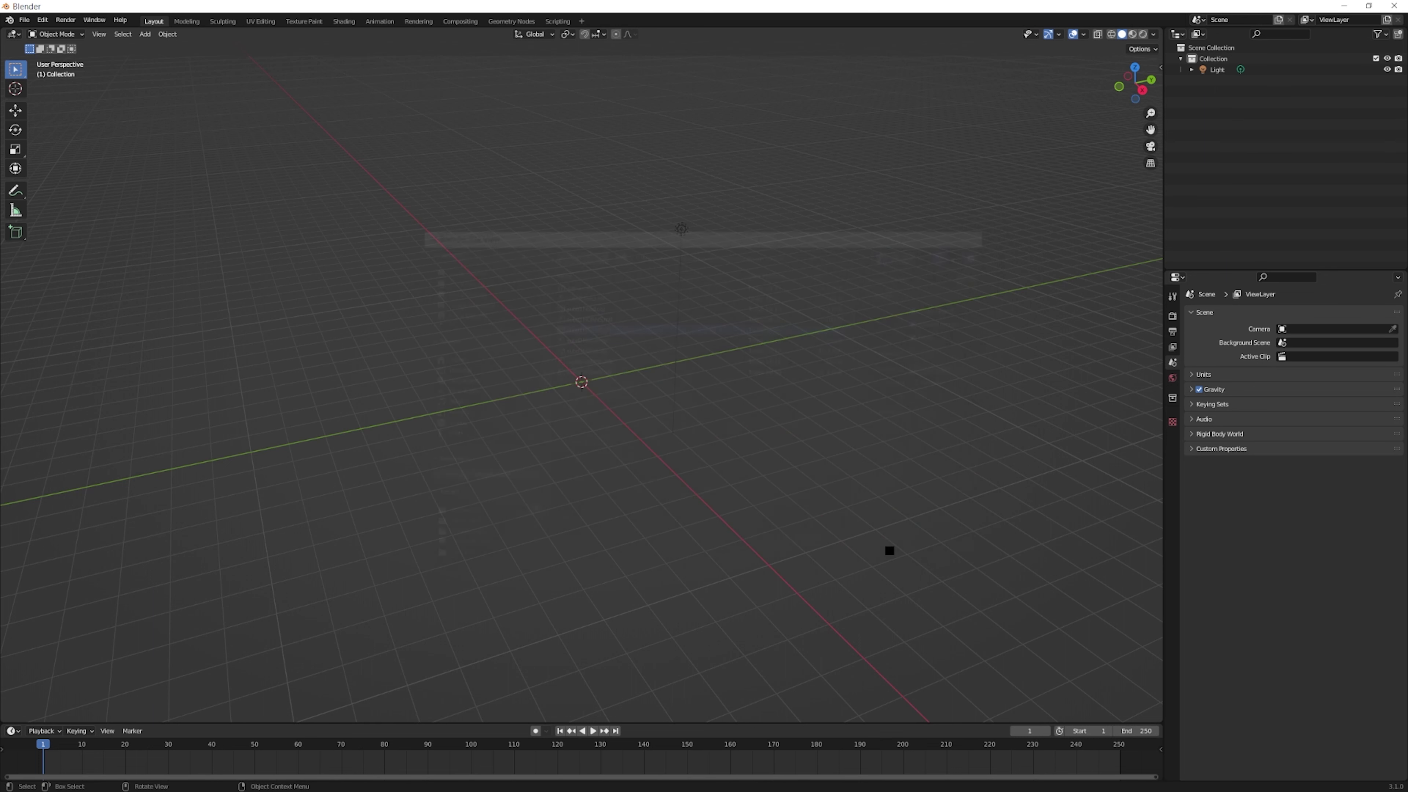
pyautogui.scroll(-5, 708, 319)
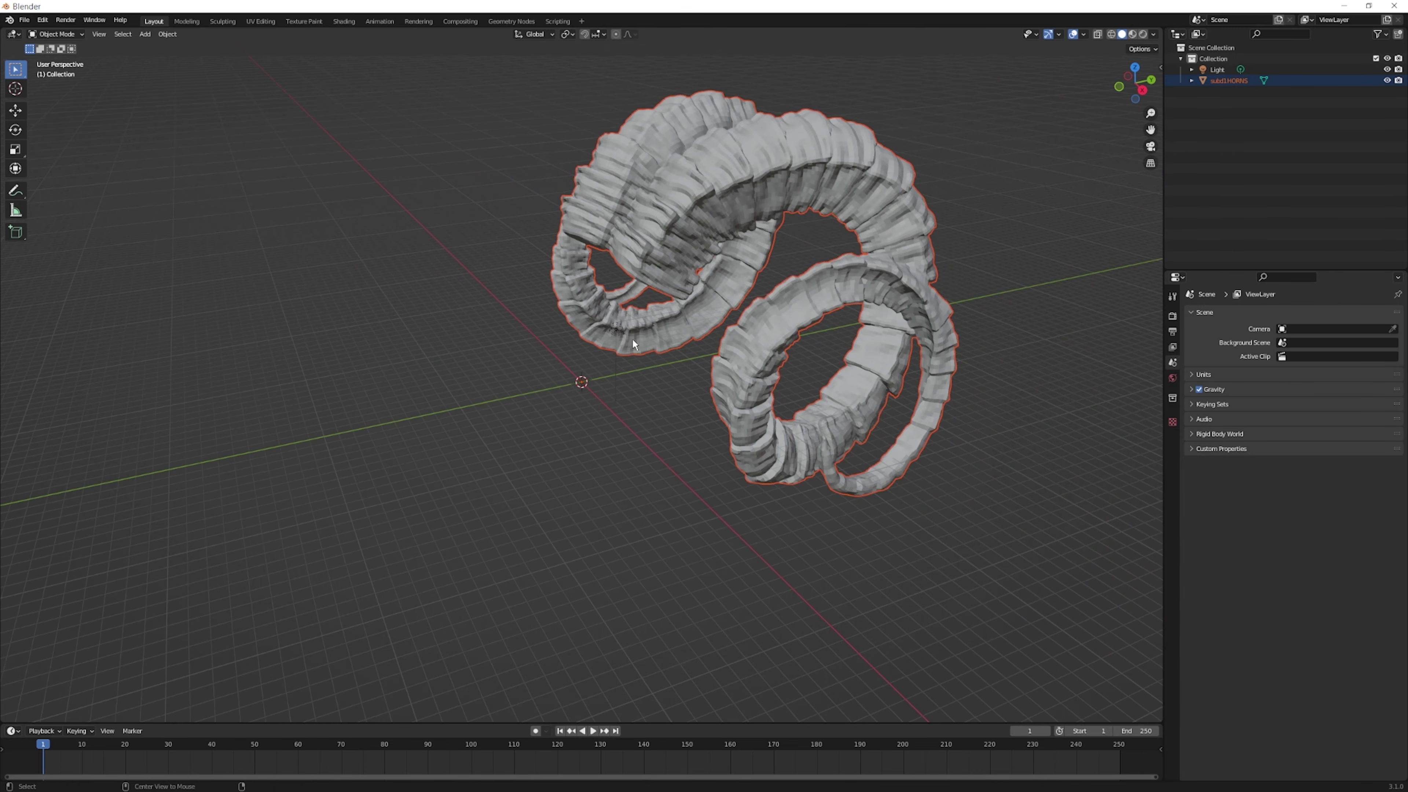
pyautogui.moveTo(681, 326); pyautogui.dragTo(681, 381, button='middle')
pyautogui.click(681, 381)
pyautogui.scroll(3, 575, 384)
pyautogui.moveTo(597, 355); pyautogui.dragTo(60, 85, button='middle')
# Import the subd1head mesh and orbit to a frontal view of the bust
pyautogui.click(24, 19)
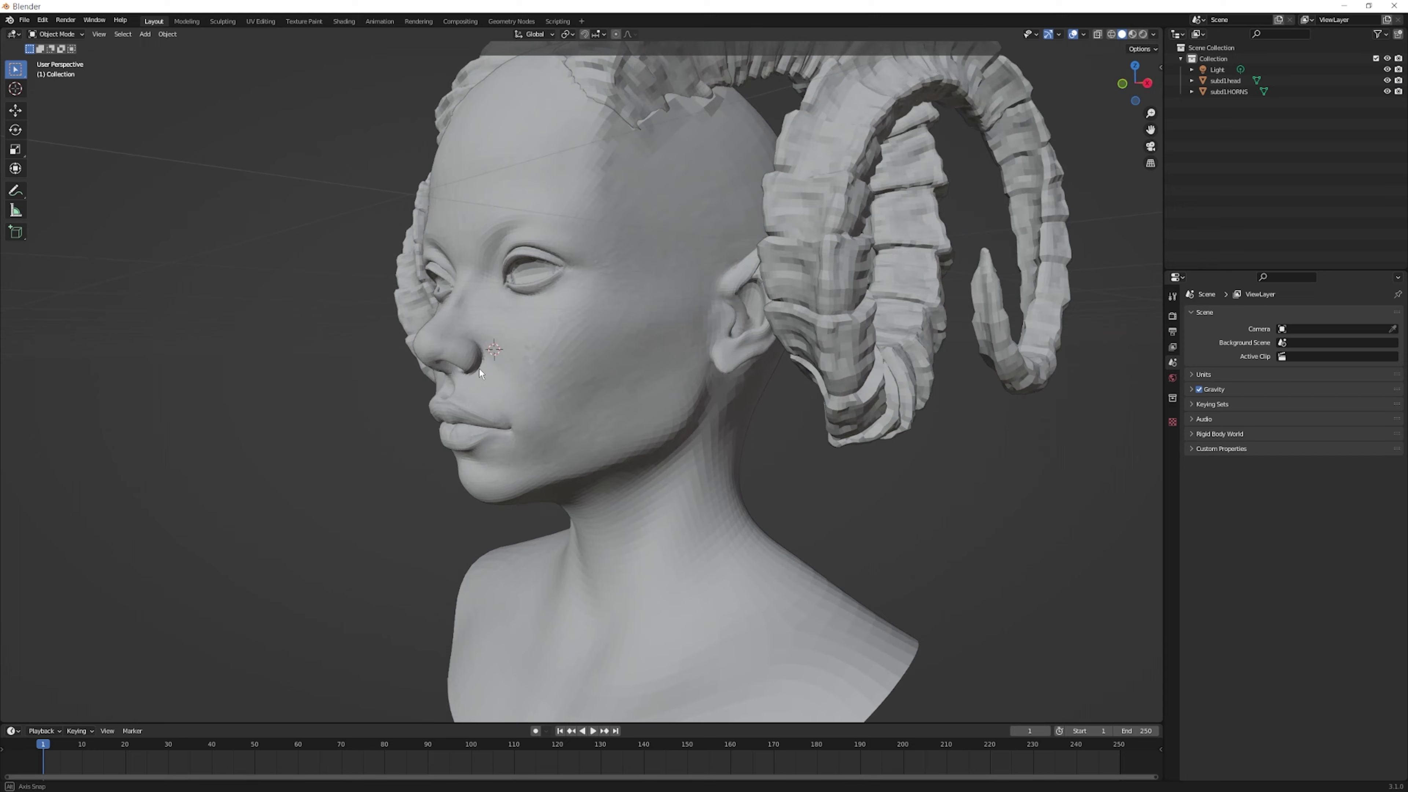
pyautogui.moveTo(455, 368)
pyautogui.mouseDown(button='middle')
pyautogui.moveTo(564, 378)
pyautogui.moveTo(488, 328)
pyautogui.moveTo(586, 357)
pyautogui.mouseUp(button='middle')
pyautogui.scroll(2, 540, 356)
pyautogui.scroll(-2, 540, 356)
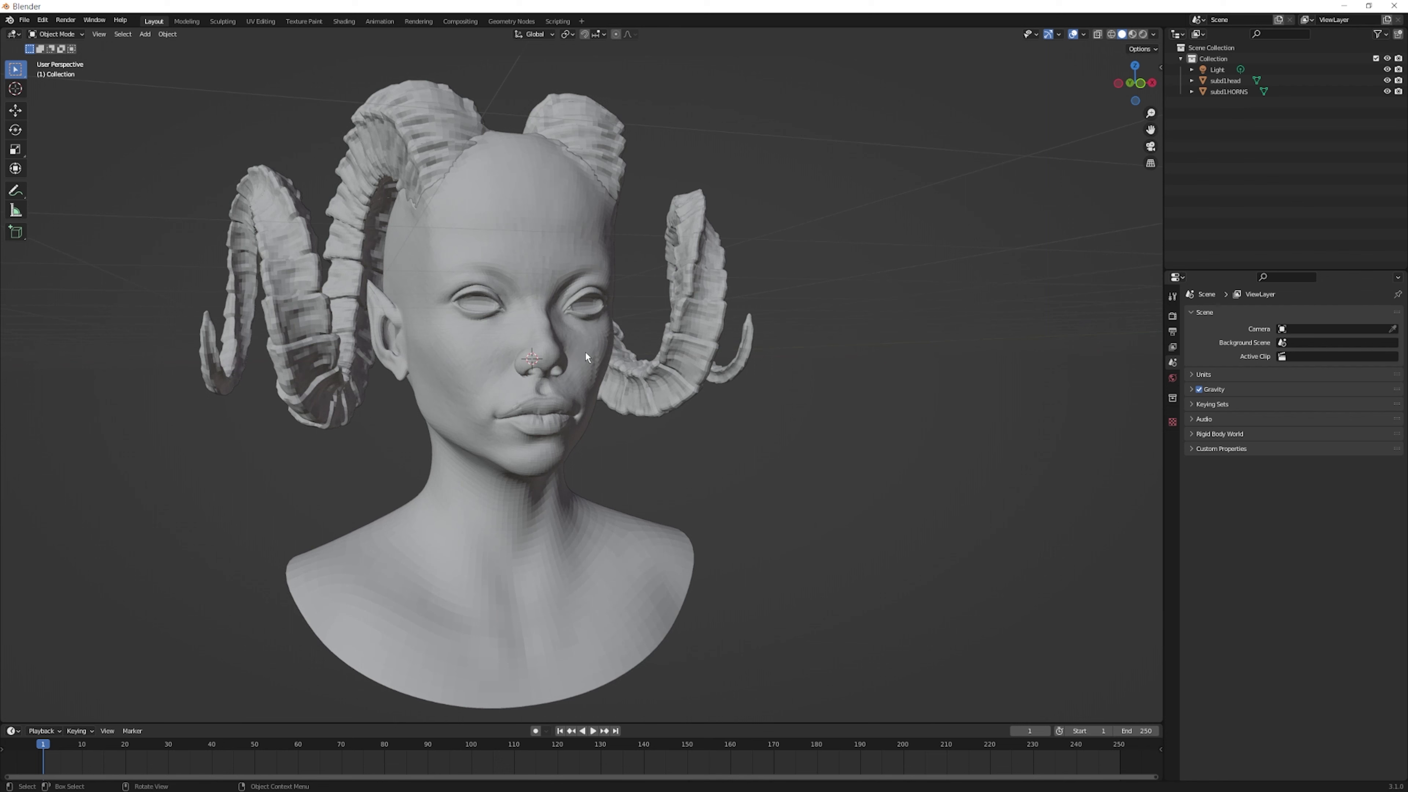
pyautogui.moveTo(661, 421); pyautogui.dragTo(574, 407, button='middle')
pyautogui.scroll(3, 621, 405)
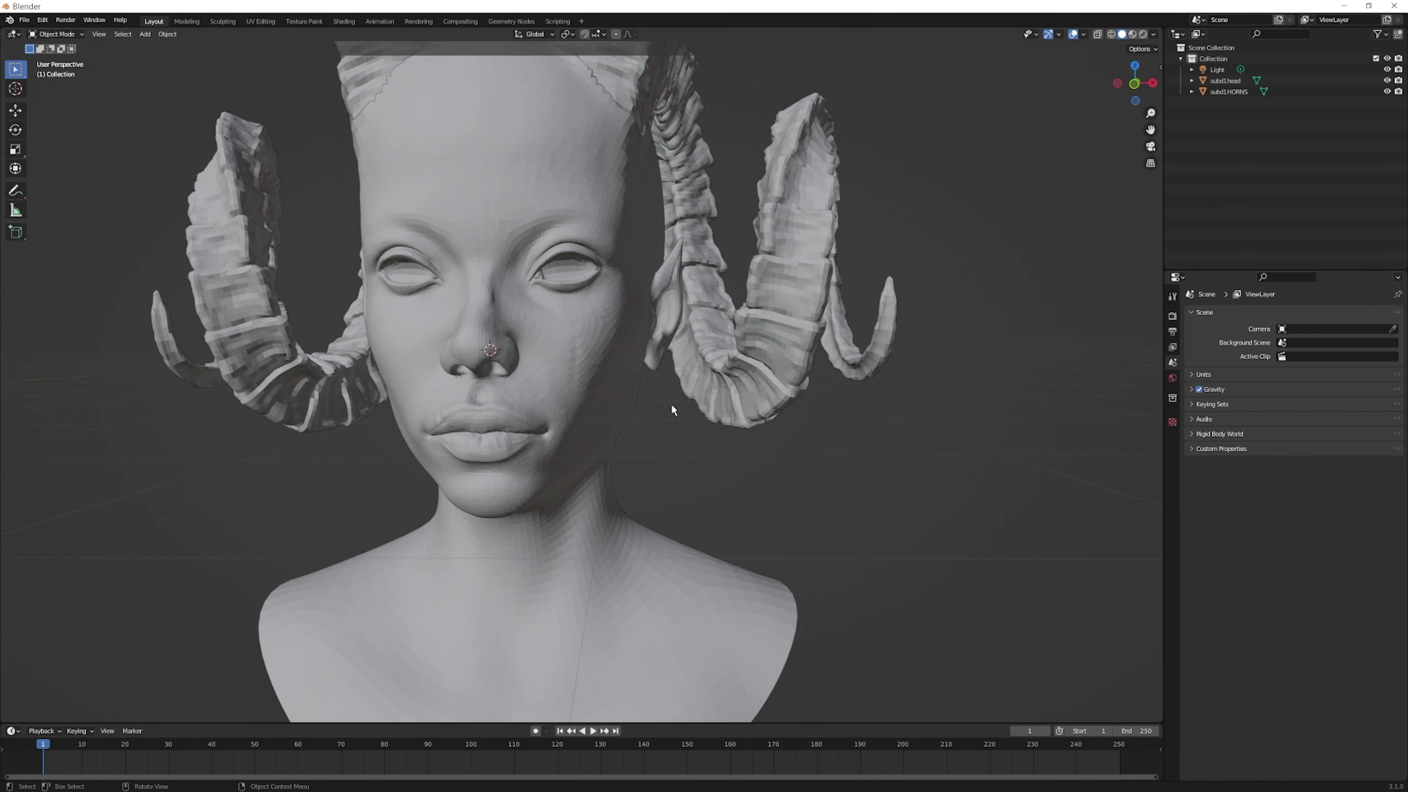
pyautogui.scroll(-3, 737, 433)
# Add a cube, view it in local mode, then delete it and return to the full scene
pyautogui.hotkey('shift', 'a')
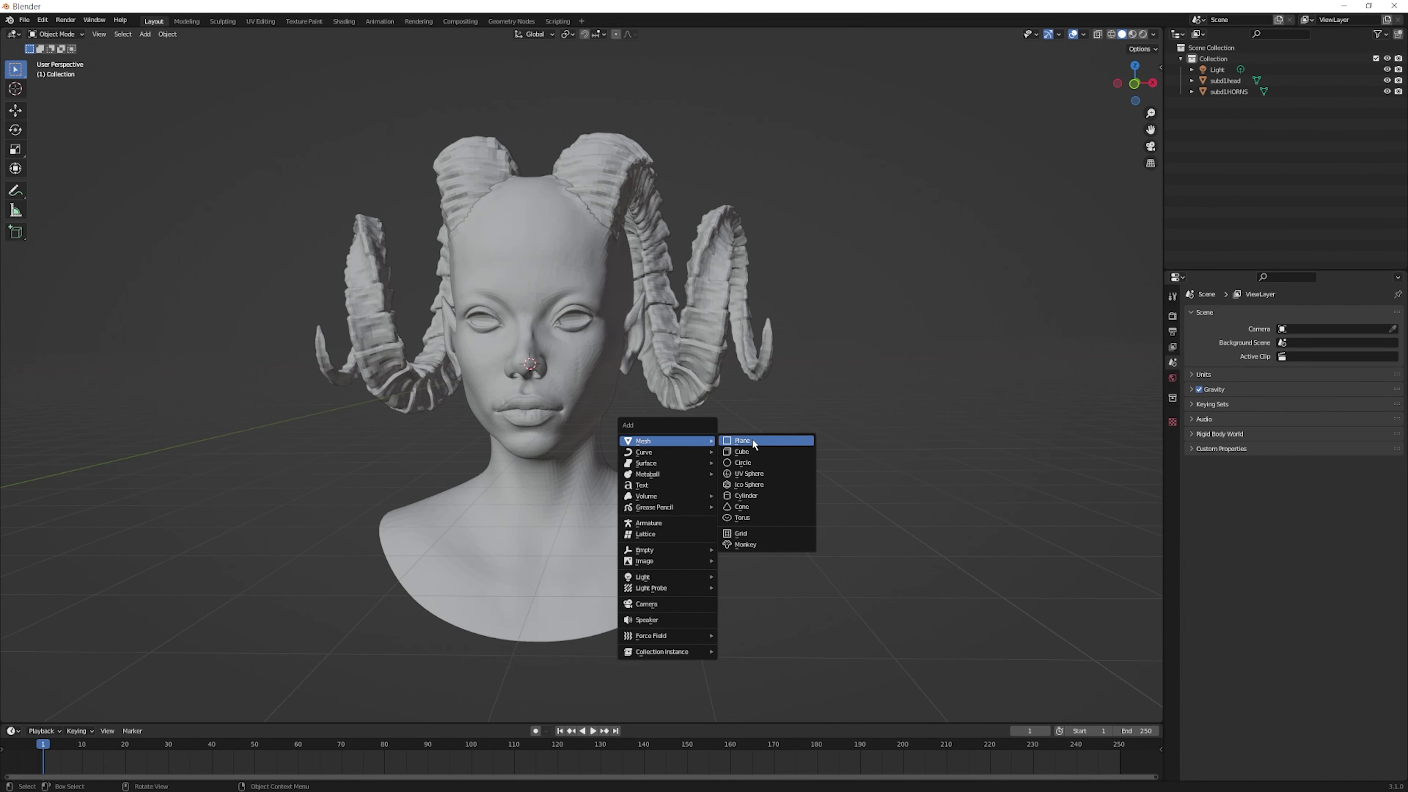
pyautogui.click(753, 452)
pyautogui.moveTo(752, 452); pyautogui.dragTo(616, 460, button='middle')
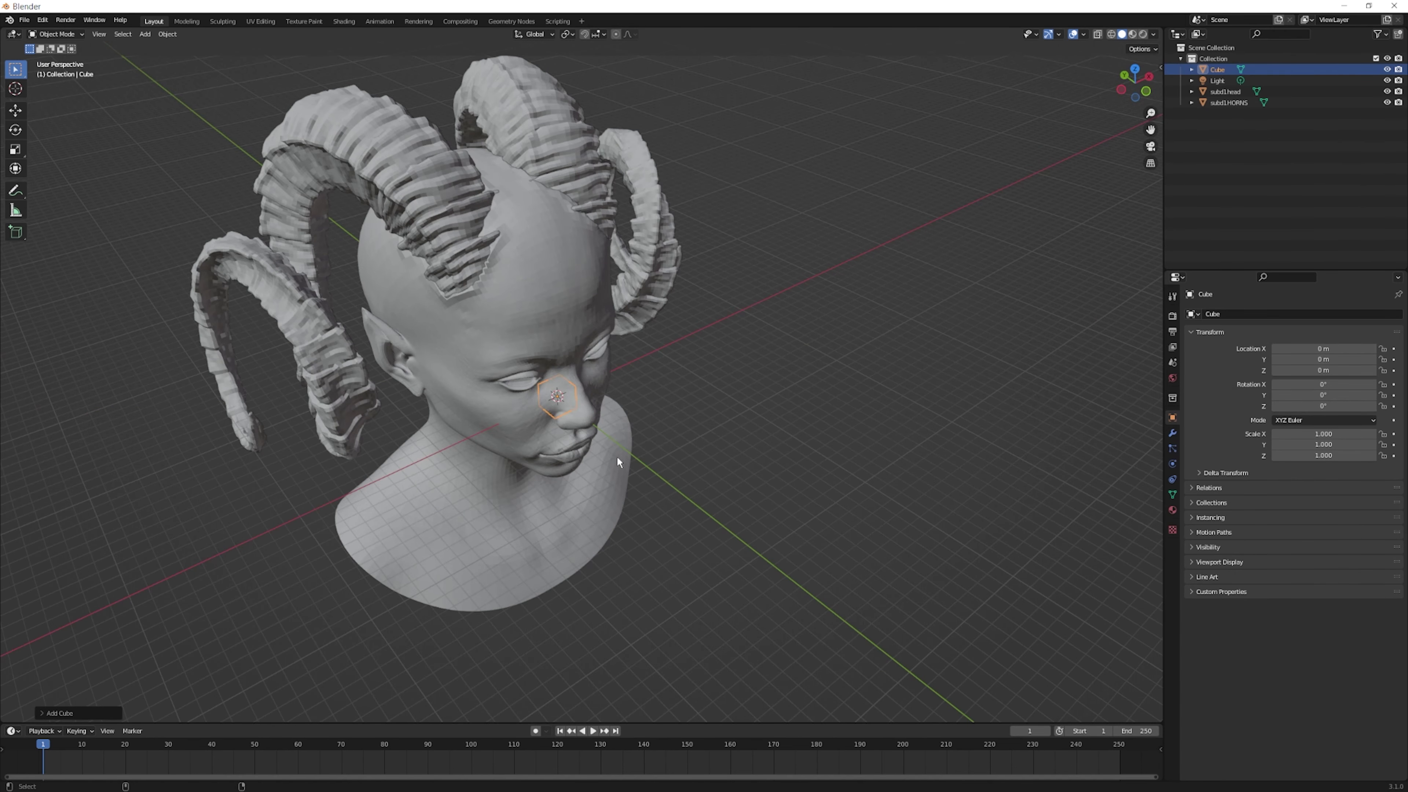
pyautogui.press('KP_Divide')
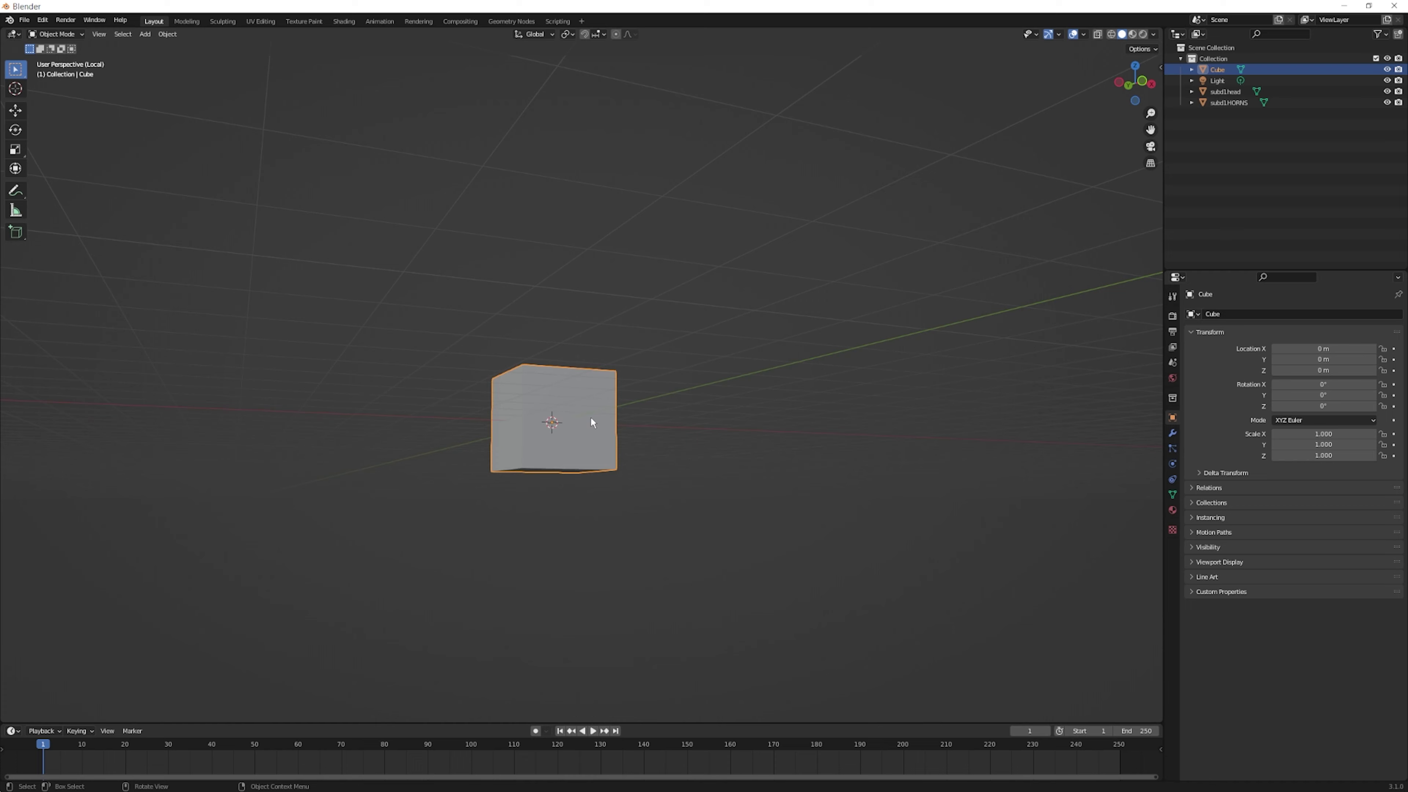
pyautogui.press('Delete')
pyautogui.press('KP_Divide')
# Select the head mesh and orbit to a low frontal view of the bust
pyautogui.moveTo(599, 425); pyautogui.dragTo(593, 405, button='middle')
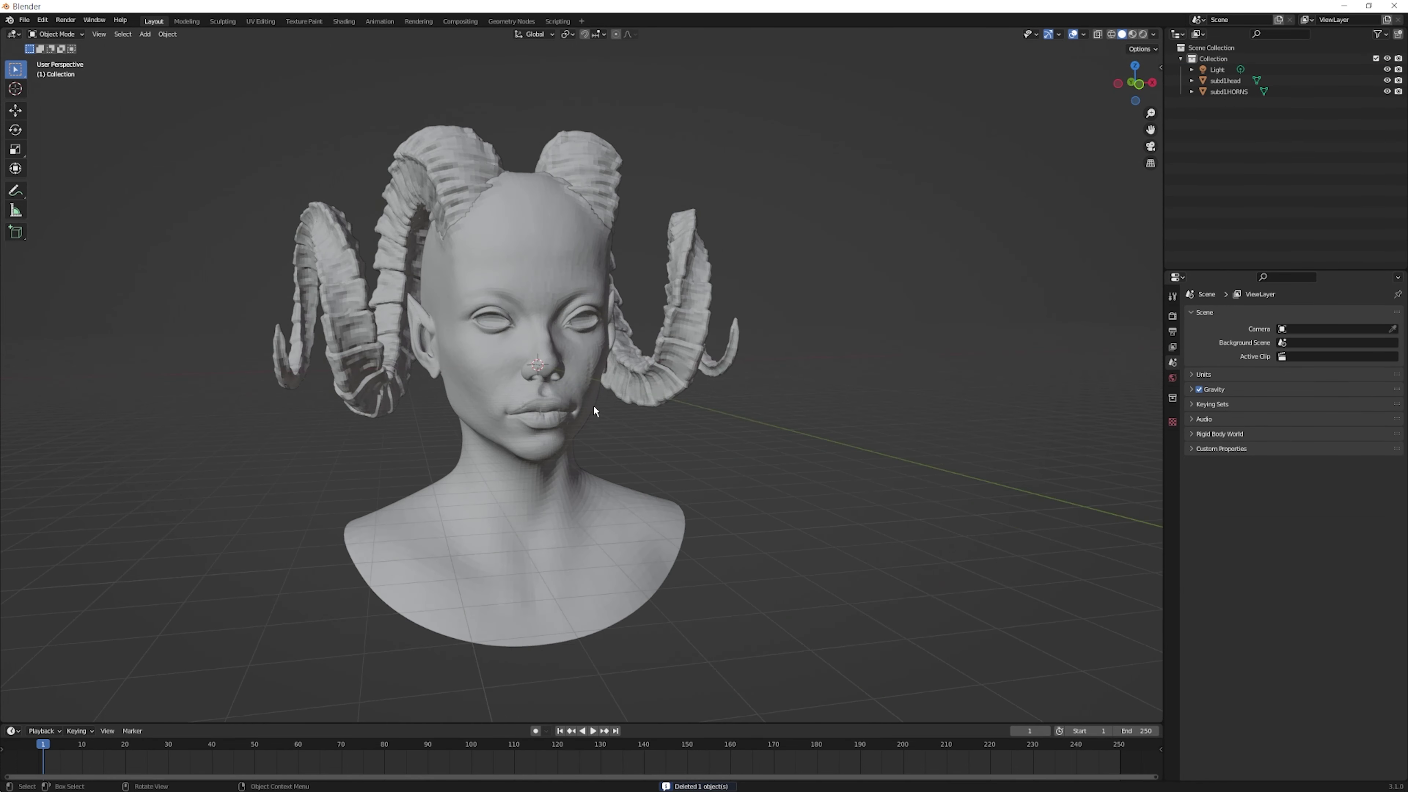
pyautogui.scroll(3, 528, 409)
pyautogui.scroll(2, 562, 394)
pyautogui.click(562, 394)
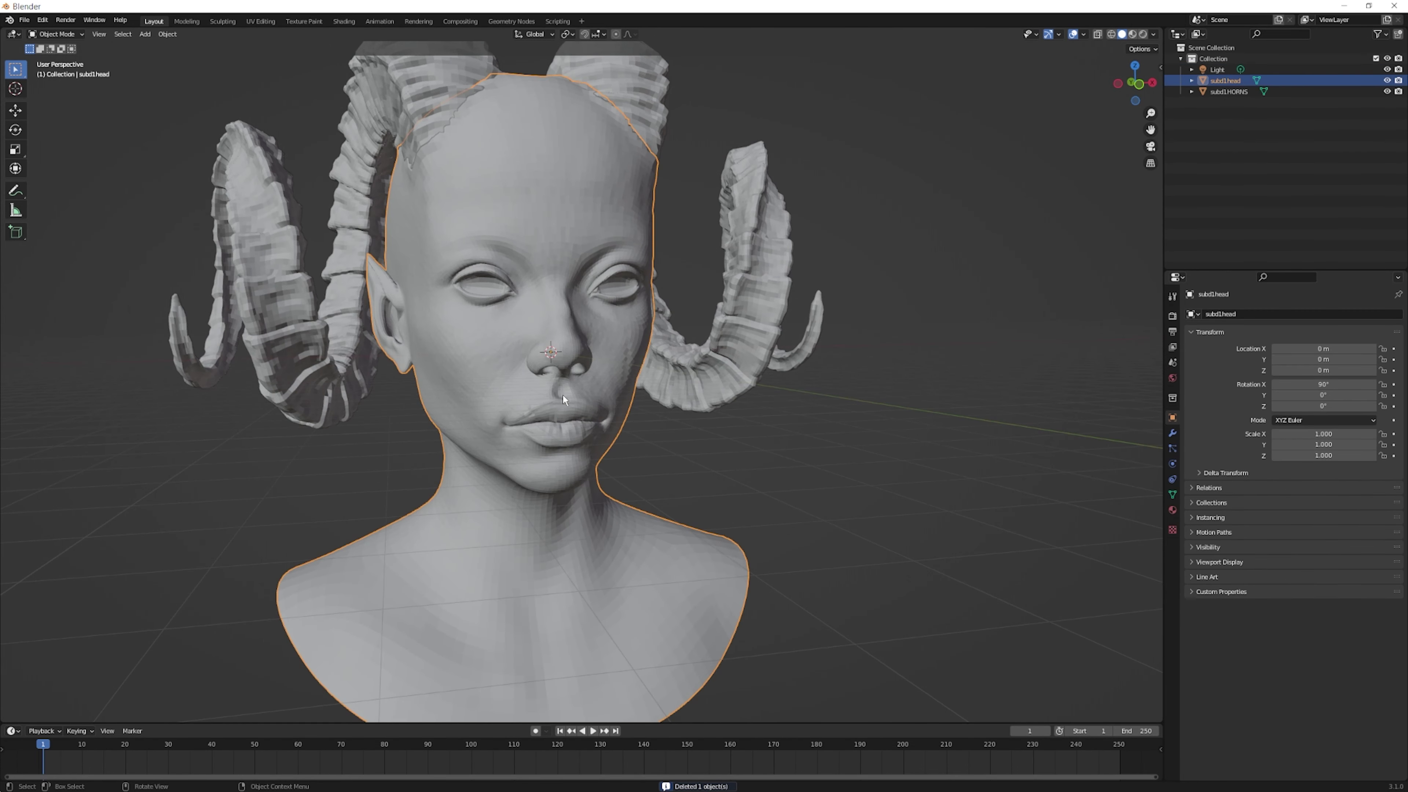
pyautogui.scroll(-2, 562, 394)
pyautogui.scroll(2, 562, 394)
pyautogui.keyDown('shift'); pyautogui.moveTo(562, 393); pyautogui.dragTo(621, 398, button='middle'); pyautogui.keyUp('shift')
pyautogui.scroll(-2, 621, 398)
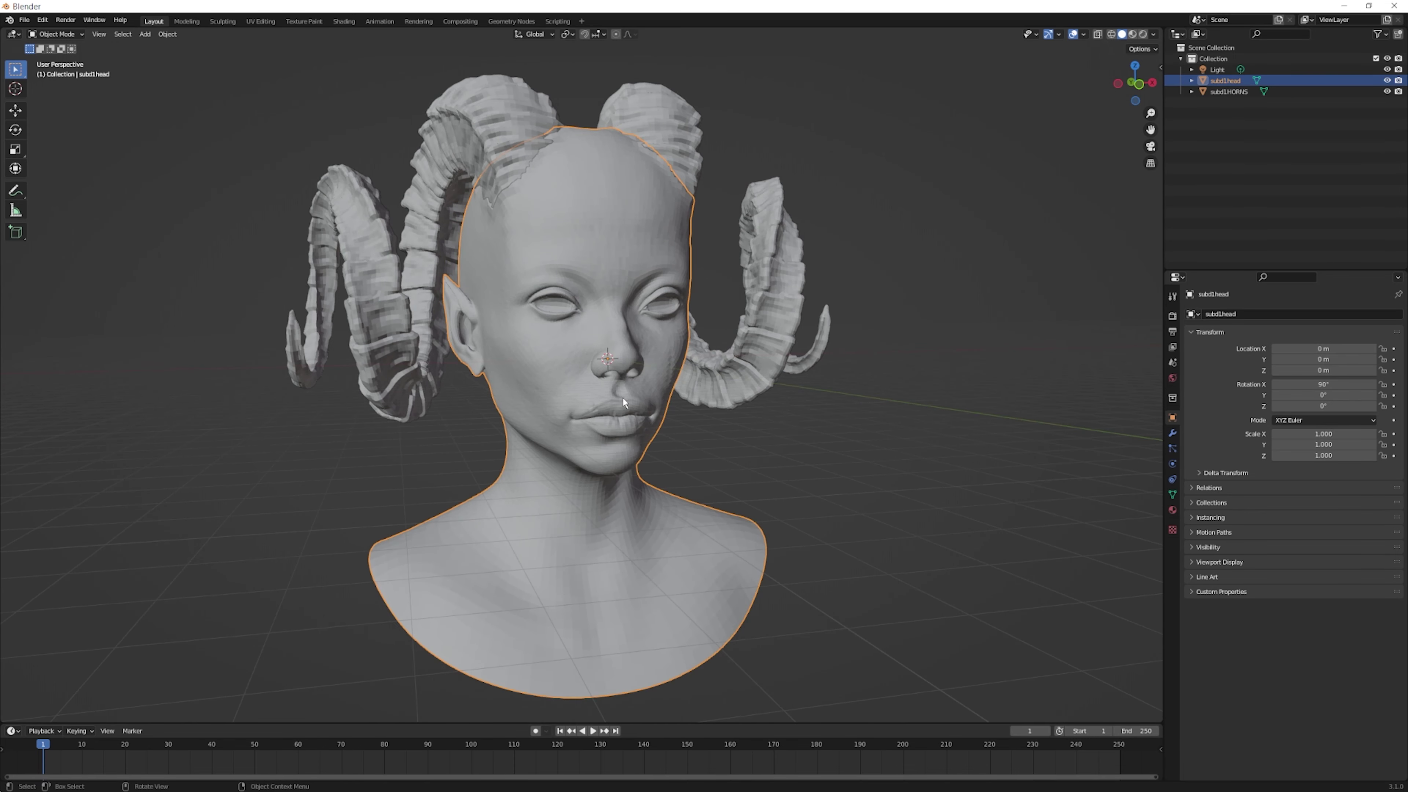
pyautogui.moveTo(623, 396); pyautogui.dragTo(629, 418, button='middle')
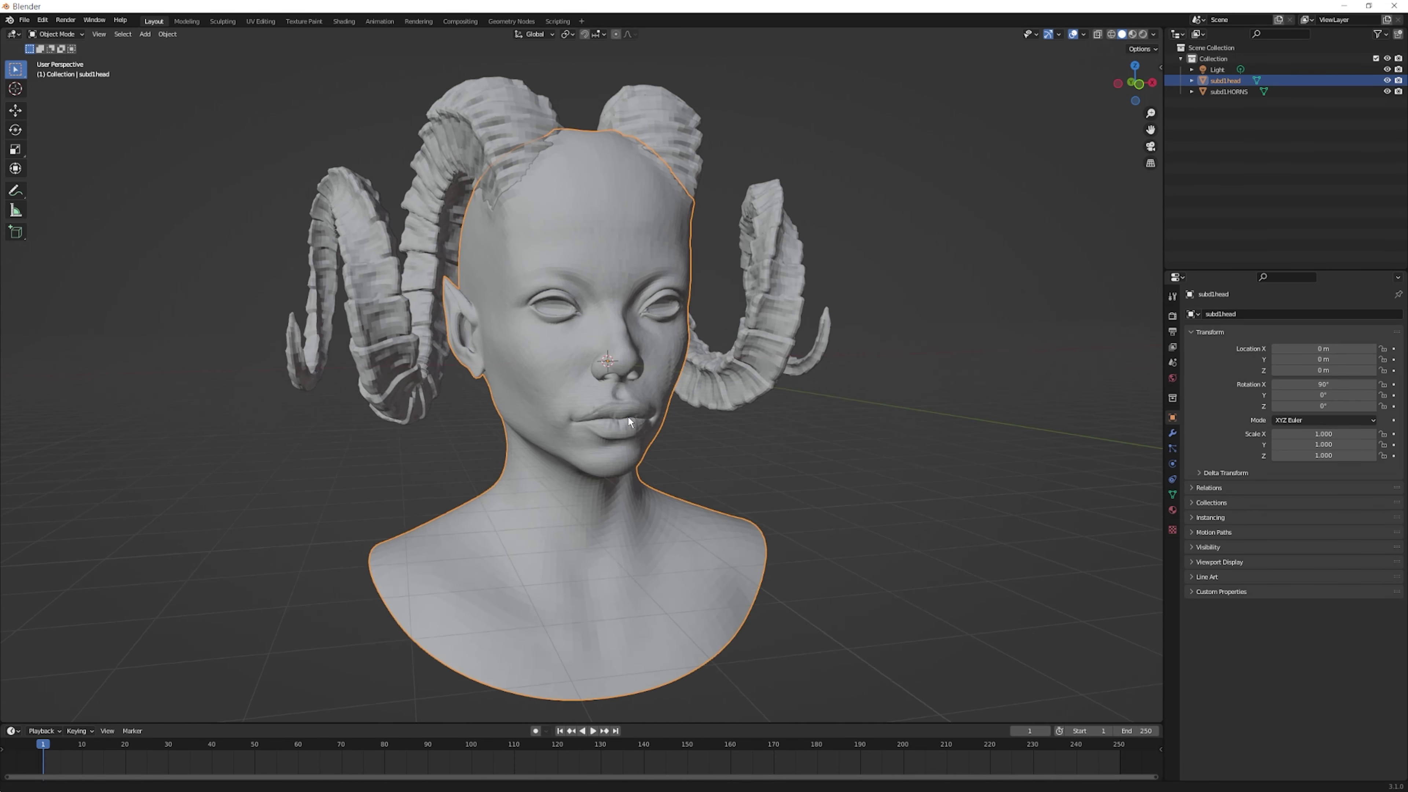
pyautogui.moveTo(706, 469)
pyautogui.mouseDown(button='middle')
pyautogui.moveTo(691, 460)
pyautogui.moveTo(898, 537)
pyautogui.moveTo(554, 389)
pyautogui.mouseUp(button='middle')
# Switch the selection between the head and horns and show the Modifier Properties tab
pyautogui.click(759, 493)
pyautogui.click(554, 444)
pyautogui.click(440, 172)
pyautogui.rightClick(440, 172)
pyautogui.press('Escape')
pyautogui.click(618, 431)
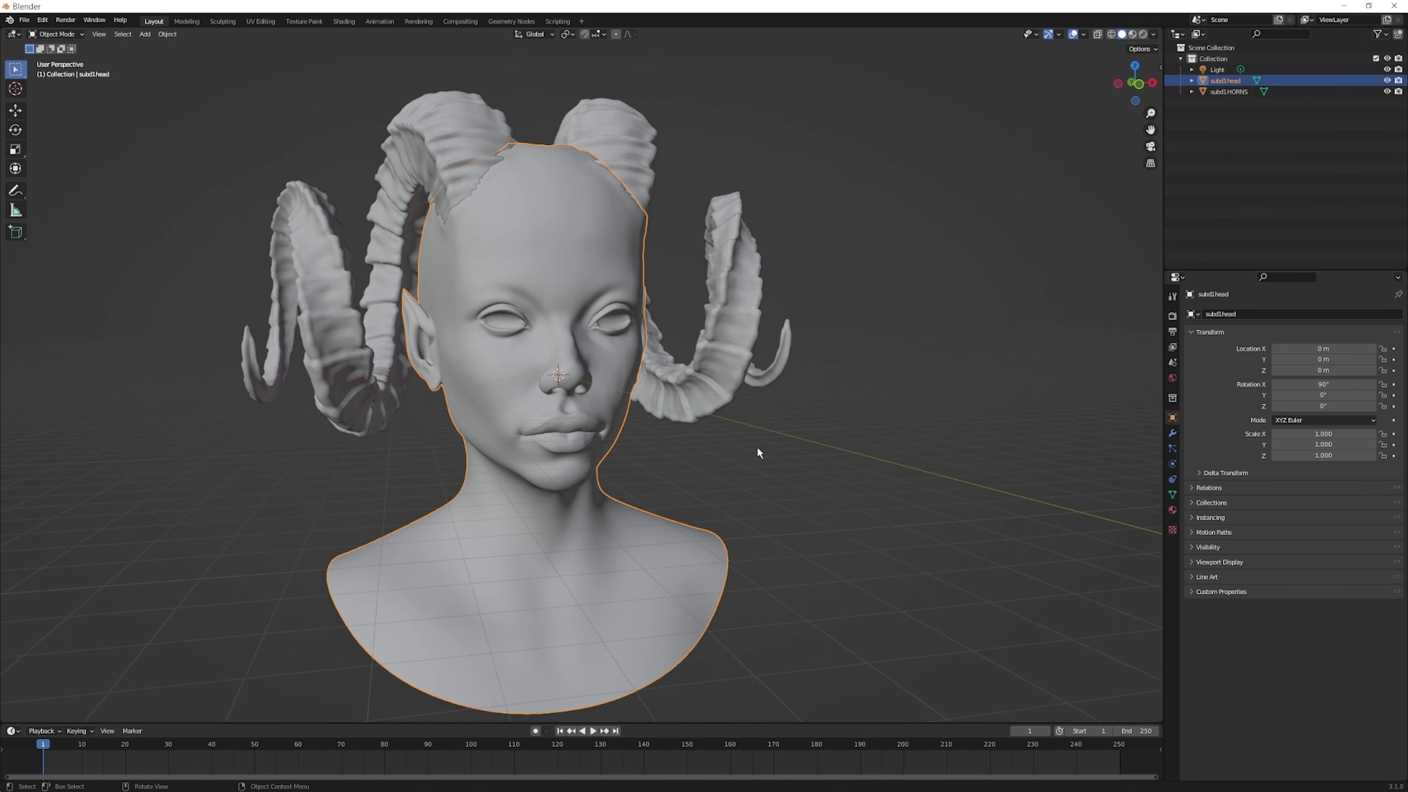
pyautogui.click(1173, 434)
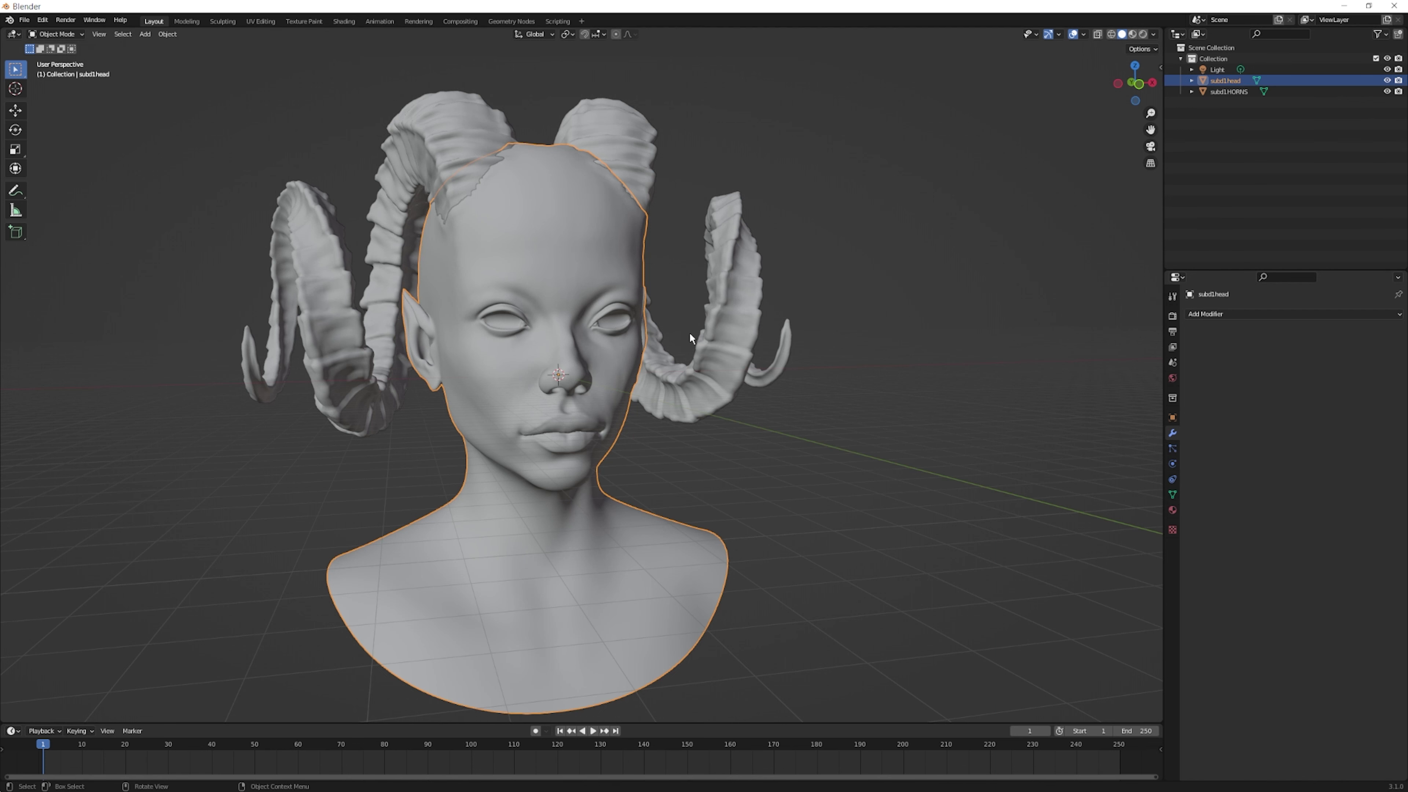
pyautogui.click(628, 153)
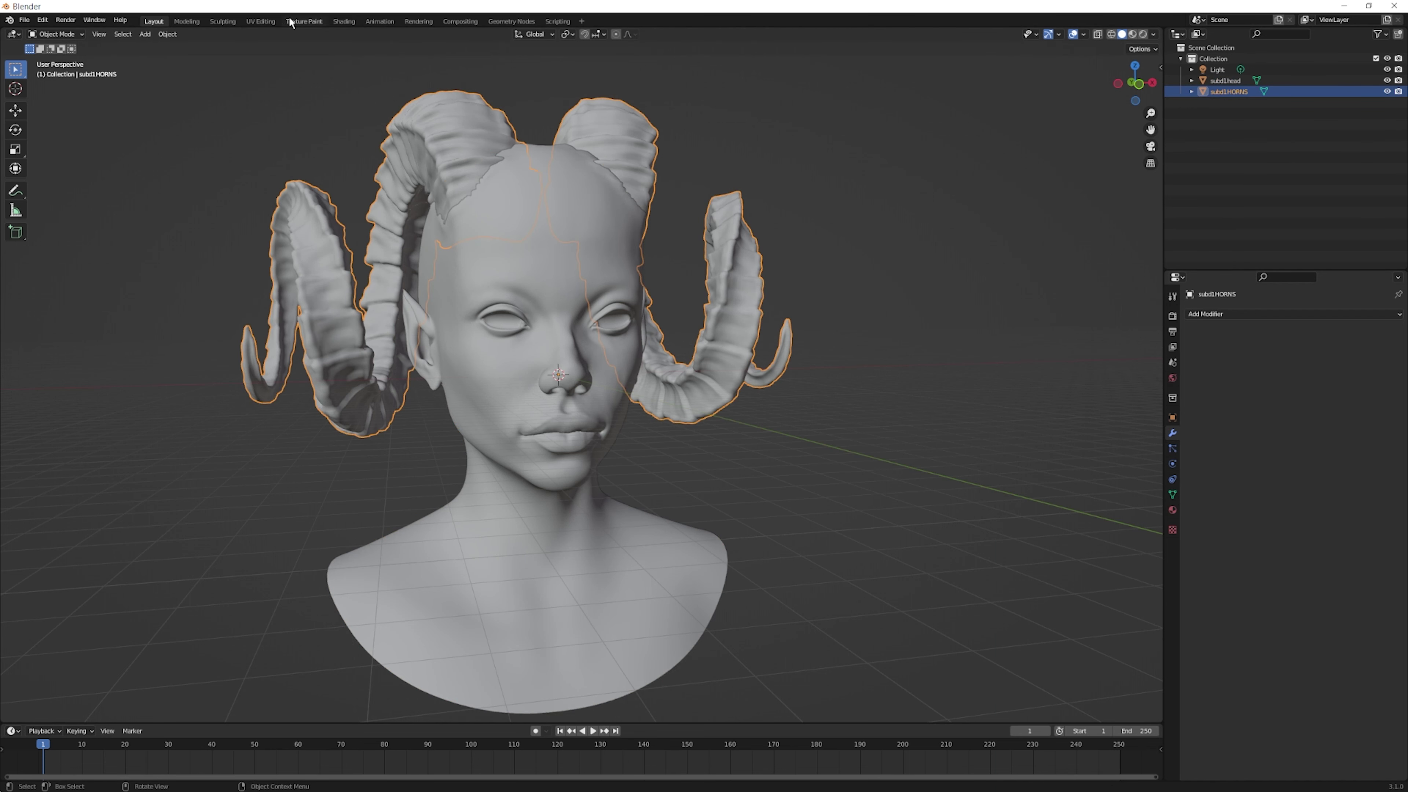
pyautogui.click(260, 21)
pyautogui.scroll(-3, 288, 463)
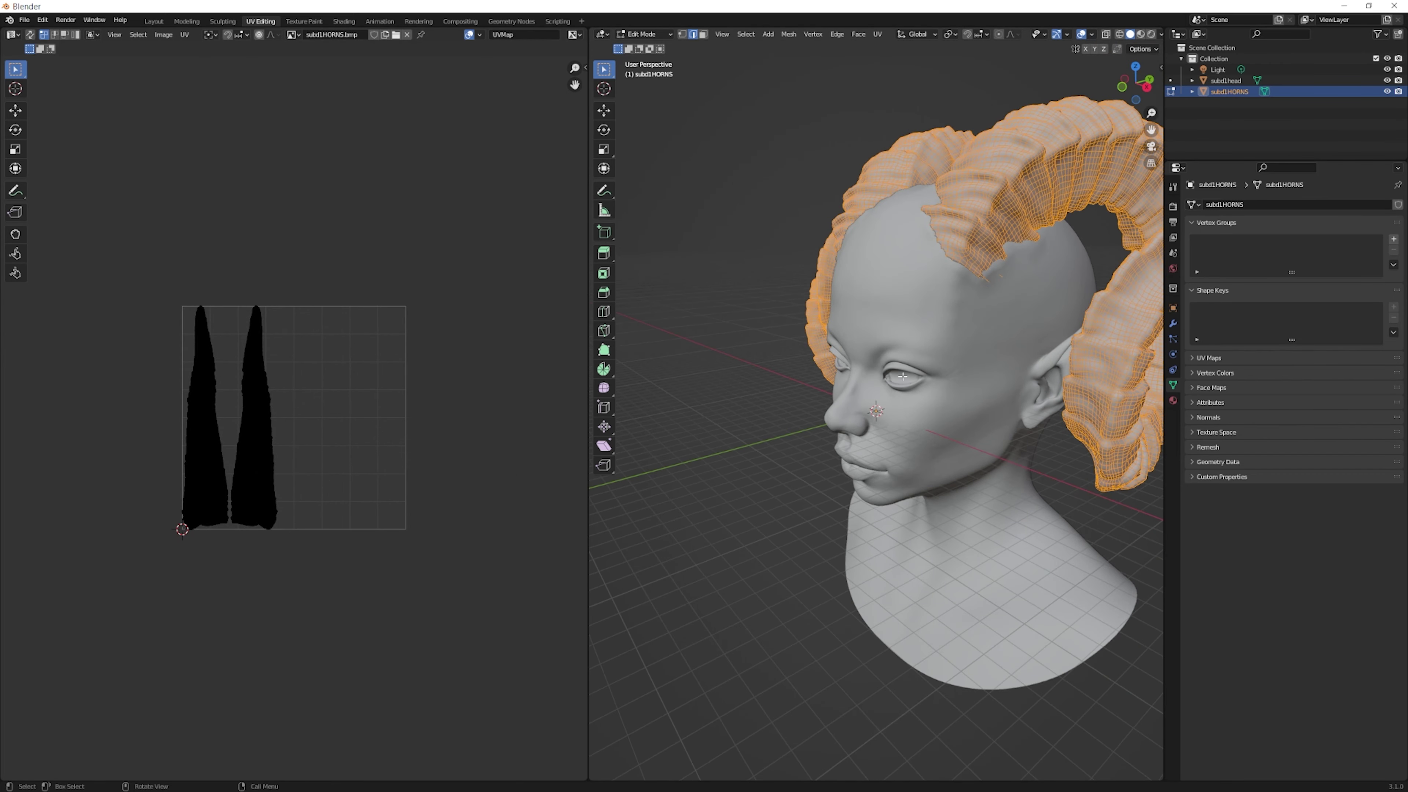
pyautogui.press('Tab')
pyautogui.click(974, 379)
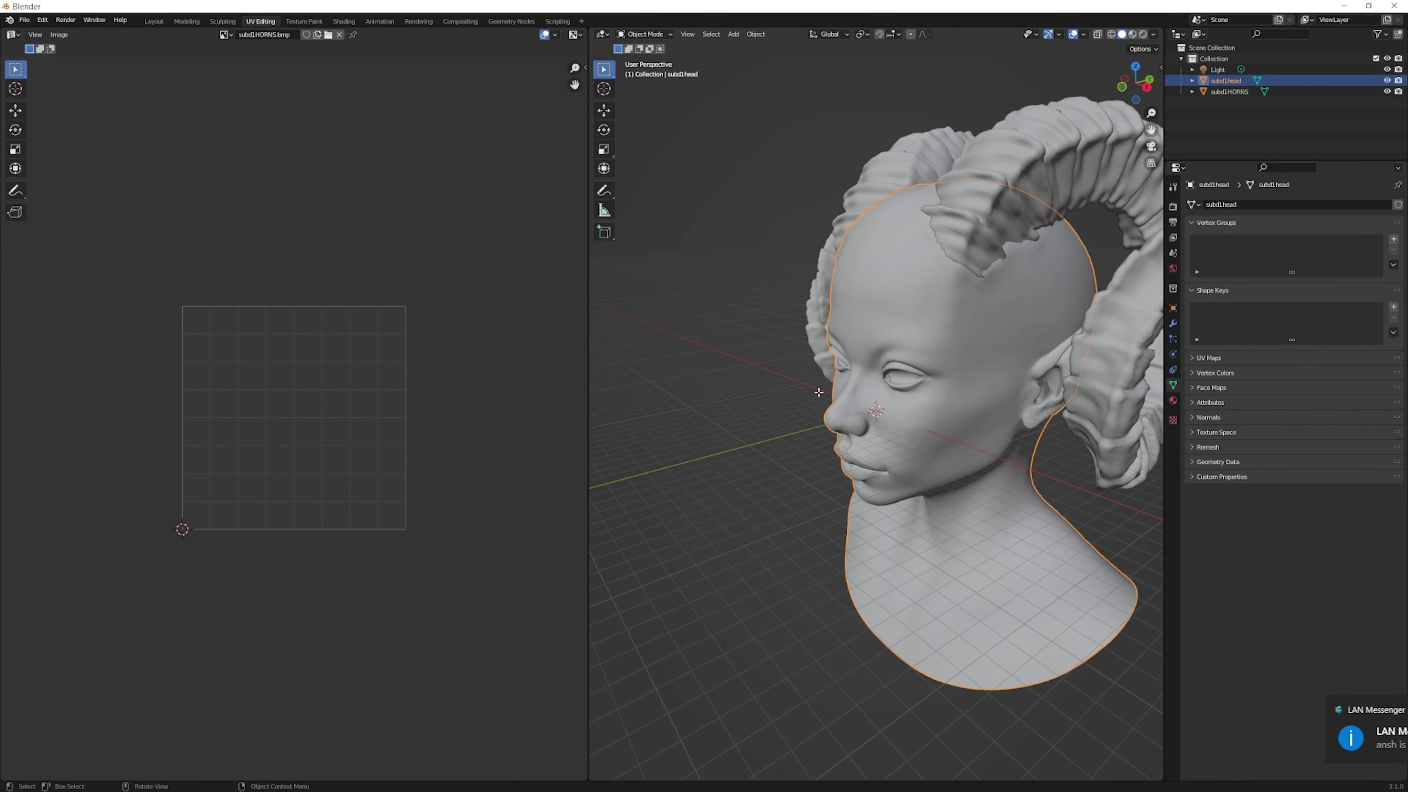
pyautogui.press('Tab')
pyautogui.scroll(-5, 255, 508)
pyautogui.scroll(-1, 255, 508)
pyautogui.scroll(5, 230, 410)
pyautogui.scroll(-2, 280, 505)
pyautogui.scroll(-3, 281, 505)
pyautogui.scroll(-3, 281, 505)
pyautogui.press('Tab')
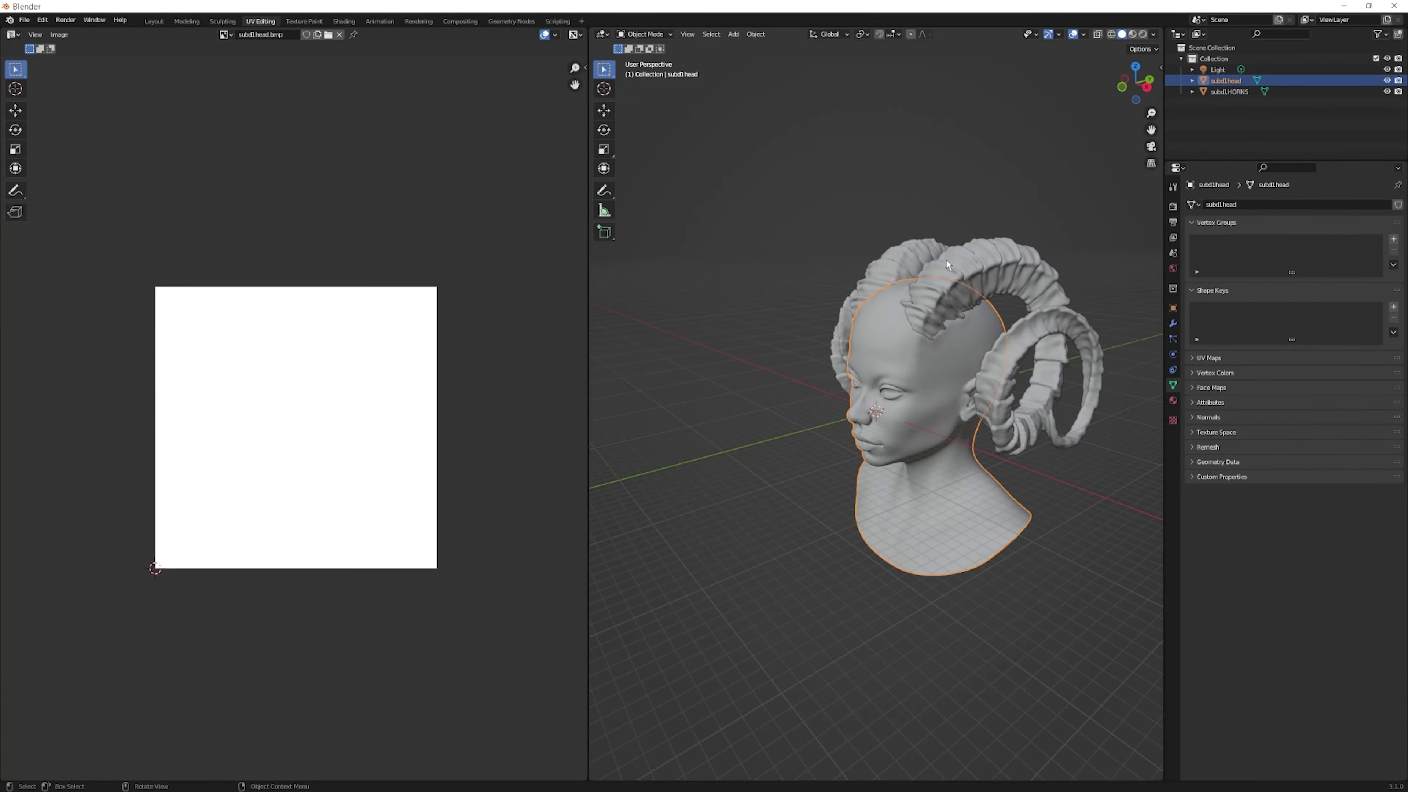
pyautogui.click(959, 281)
pyautogui.press('Tab')
pyautogui.press('Tab')
pyautogui.click(859, 345)
pyautogui.press('Tab')
pyautogui.scroll(10, 415, 495)
pyautogui.scroll(-3, 415, 495)
pyautogui.scroll(-4, 415, 495)
pyautogui.moveTo(415, 495)
pyautogui.mouseDown(button='middle')
pyautogui.moveTo(152, 442)
pyautogui.moveTo(123, 453)
pyautogui.mouseUp(button='middle')
pyautogui.scroll(3, 123, 453)
pyautogui.scroll(2, 123, 452)
pyautogui.scroll(-2, 241, 284)
pyautogui.moveTo(237, 345); pyautogui.dragTo(378, 543, button='middle')
pyautogui.scroll(-1, 319, 396)
pyautogui.scroll(-4, 318, 397)
pyautogui.press('Tab')
pyautogui.moveTo(936, 377)
pyautogui.mouseDown(button='middle')
pyautogui.moveTo(943, 471)
pyautogui.moveTo(1059, 559)
pyautogui.mouseUp(button='middle')
pyautogui.scroll(3, 1059, 559)
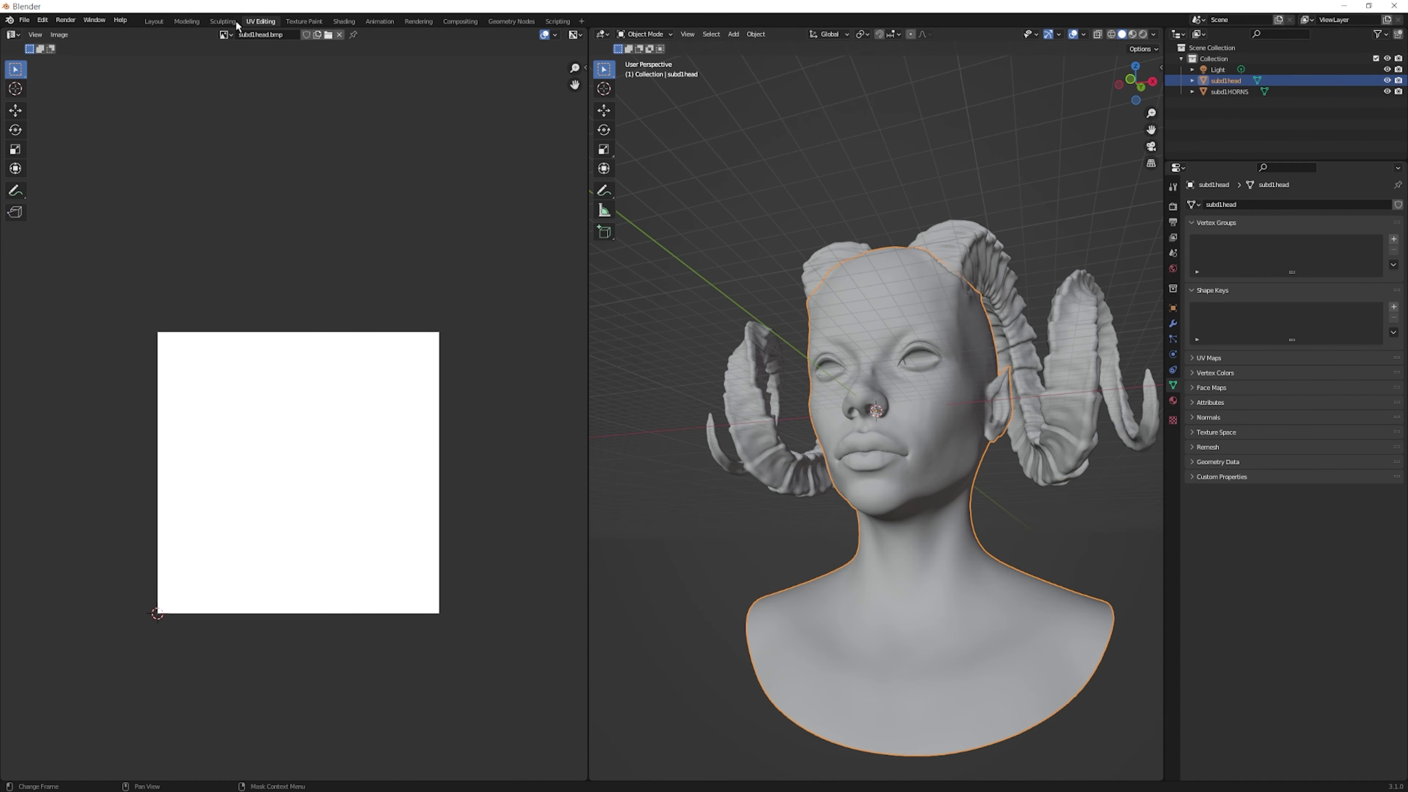
pyautogui.click(154, 21)
pyautogui.moveTo(700, 372)
pyautogui.mouseDown(button='middle')
pyautogui.moveTo(740, 452)
pyautogui.moveTo(629, 435)
pyautogui.moveTo(659, 385)
pyautogui.mouseUp(button='middle')
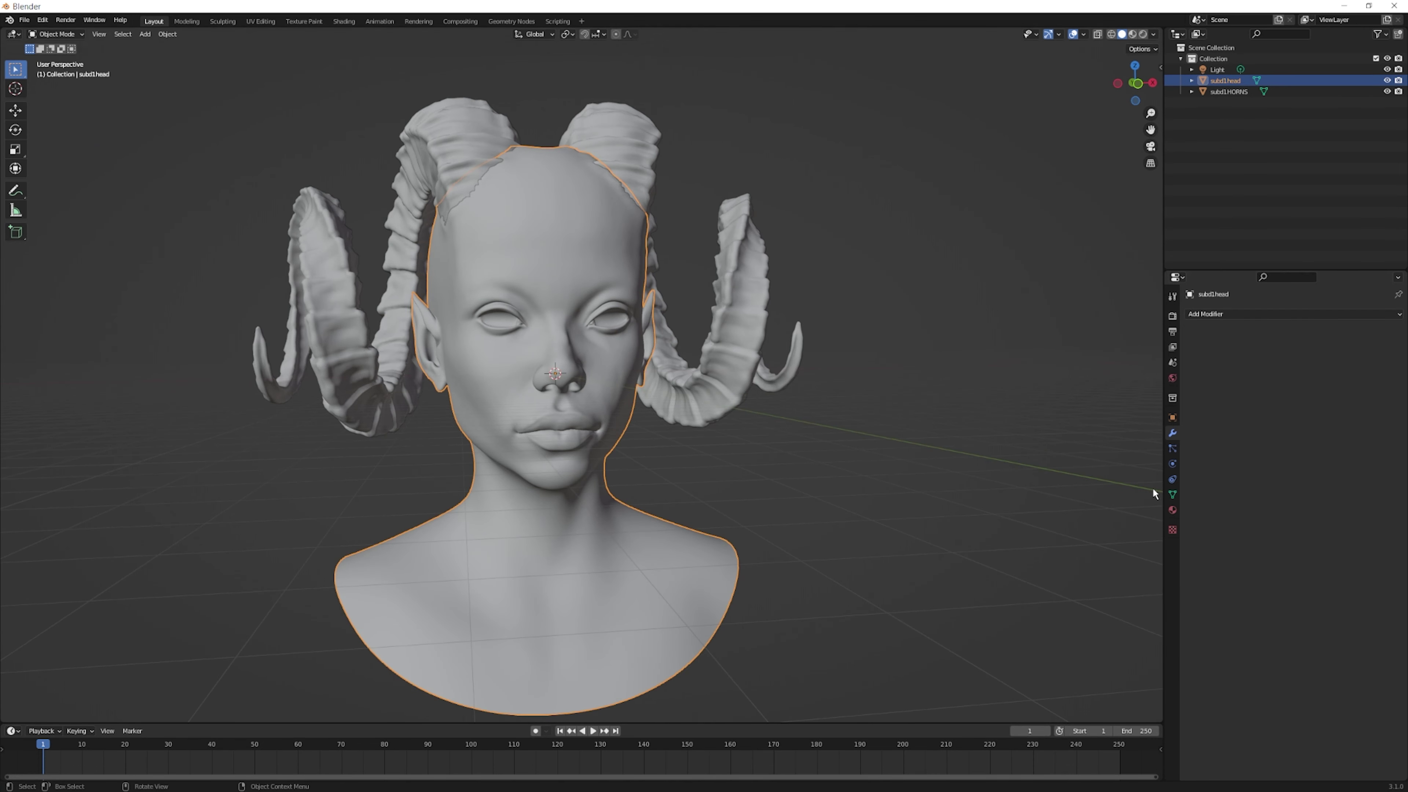
# Add a Subdivision Surface modifier to subd1head with 3 viewport levels and 6 render levels
pyautogui.click(1241, 314)
pyautogui.hotkey('ctrl', '2')
pyautogui.moveTo(1380, 373); pyautogui.dragTo(1382, 376)
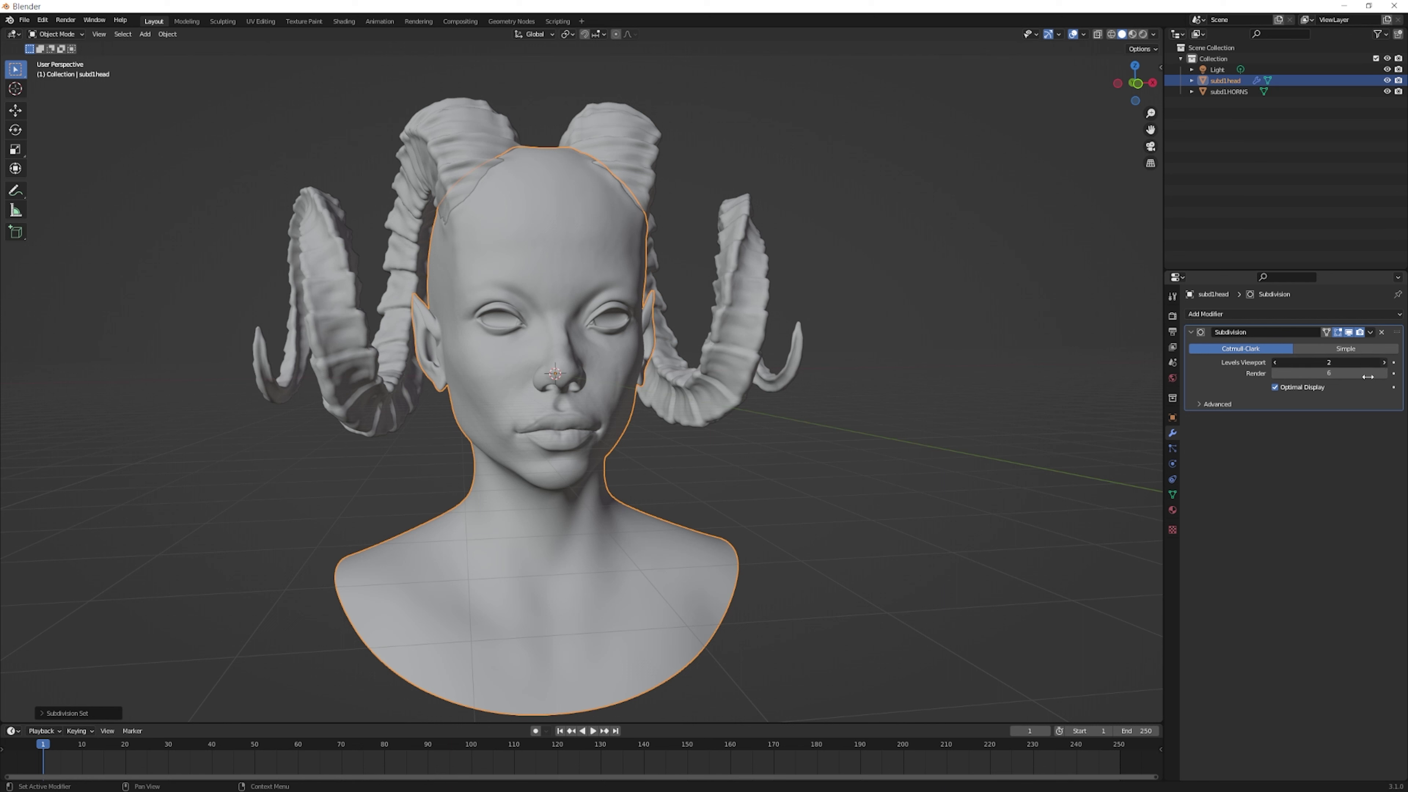
pyautogui.hotkey('ctrl', '3')
pyautogui.scroll(-1, 715, 408)
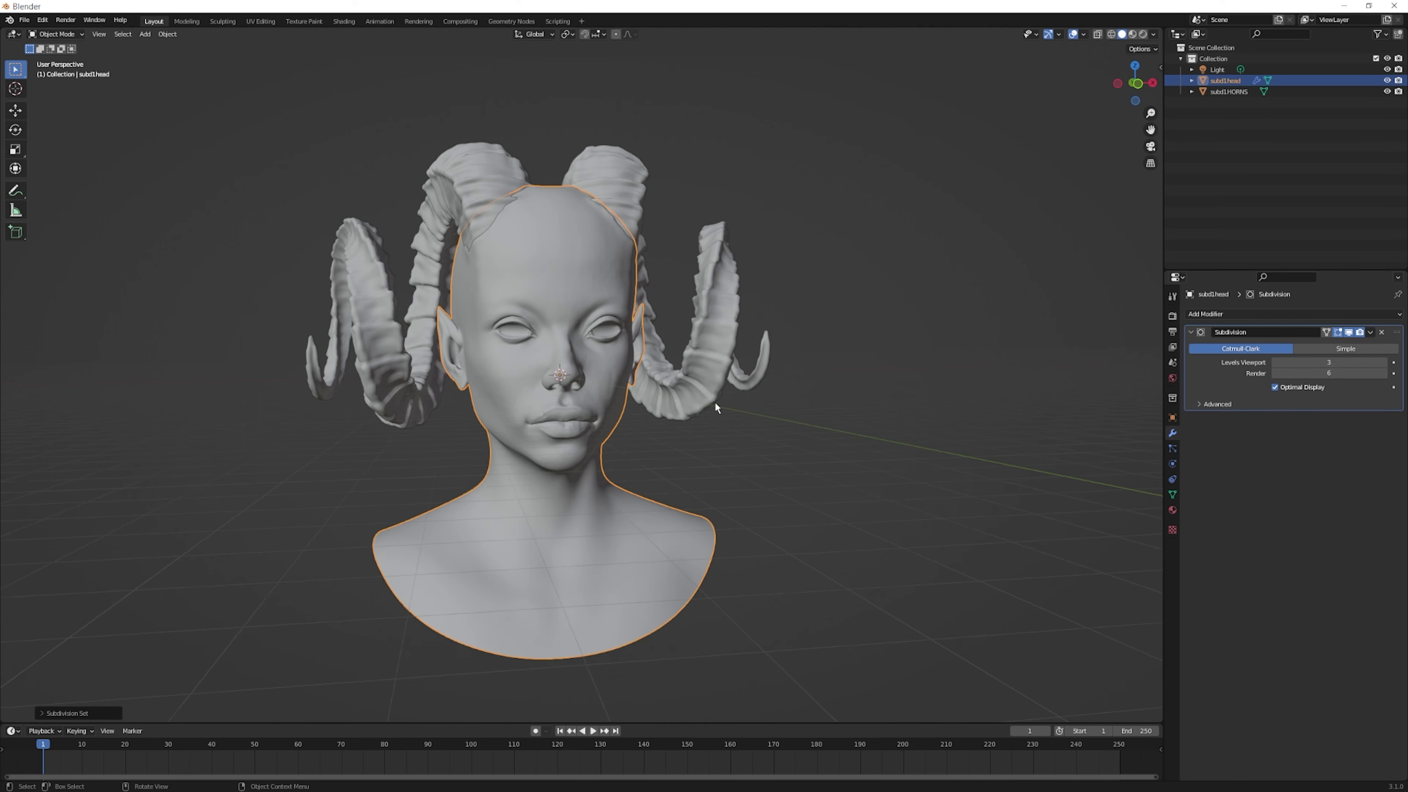
pyautogui.scroll(1, 738, 433)
pyautogui.scroll(1, 742, 458)
pyautogui.scroll(1, 742, 459)
pyautogui.scroll(1, 742, 459)
pyautogui.moveTo(743, 459)
pyautogui.mouseDown(button='middle')
pyautogui.moveTo(784, 459)
pyautogui.moveTo(740, 422)
pyautogui.moveTo(738, 399)
pyautogui.mouseUp(button='middle')
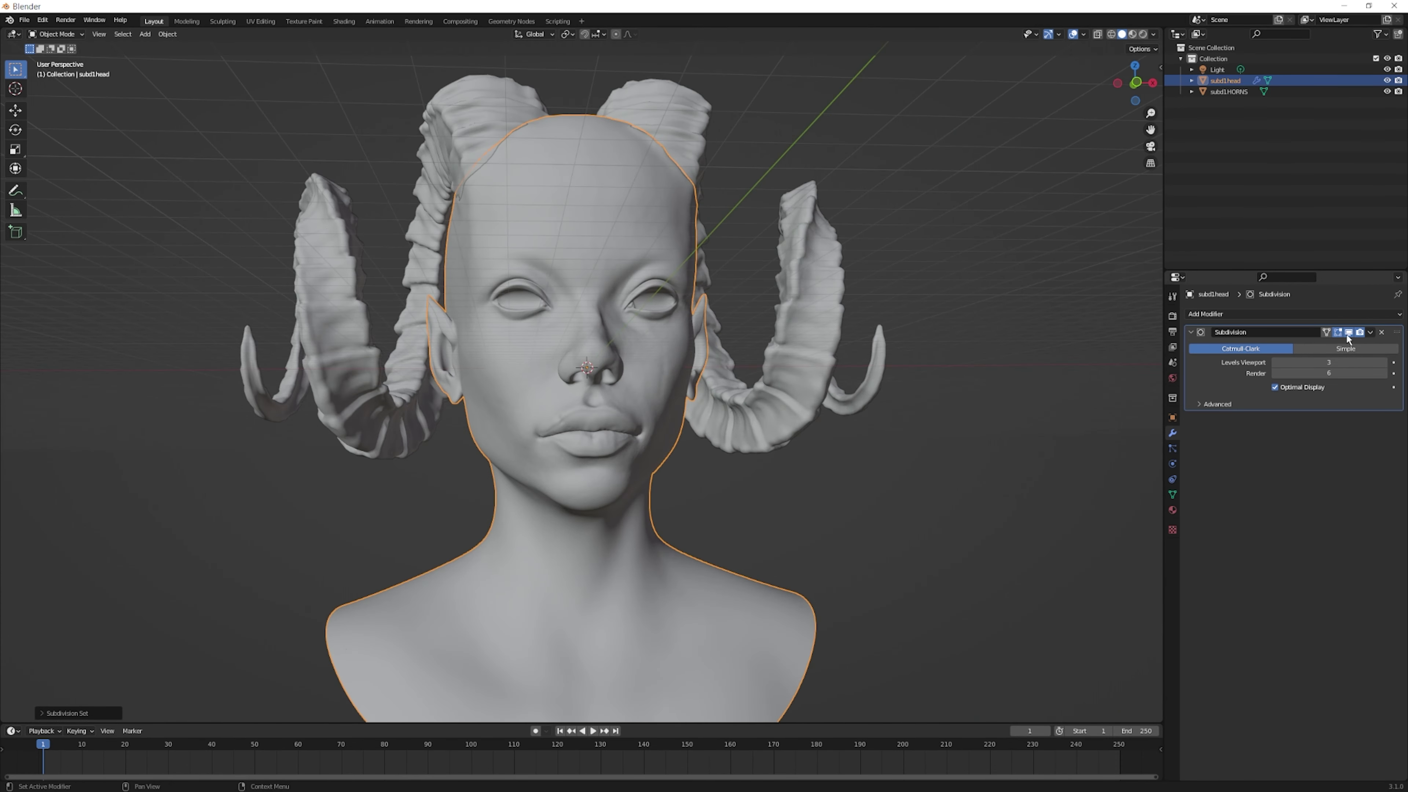
pyautogui.click(1230, 314)
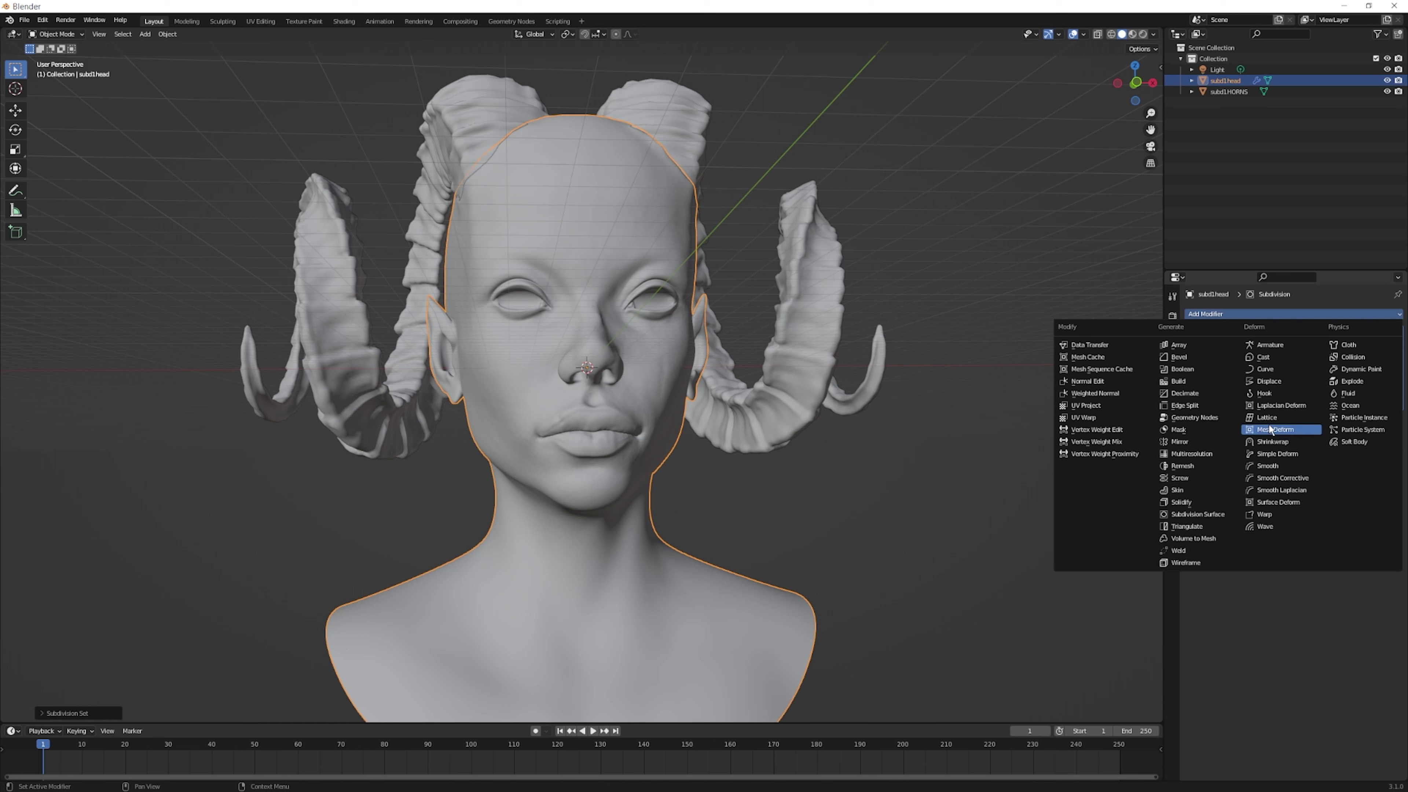
# Add a Displace modifier to the head and look over its data, material and particle tabs
pyautogui.click(1271, 382)
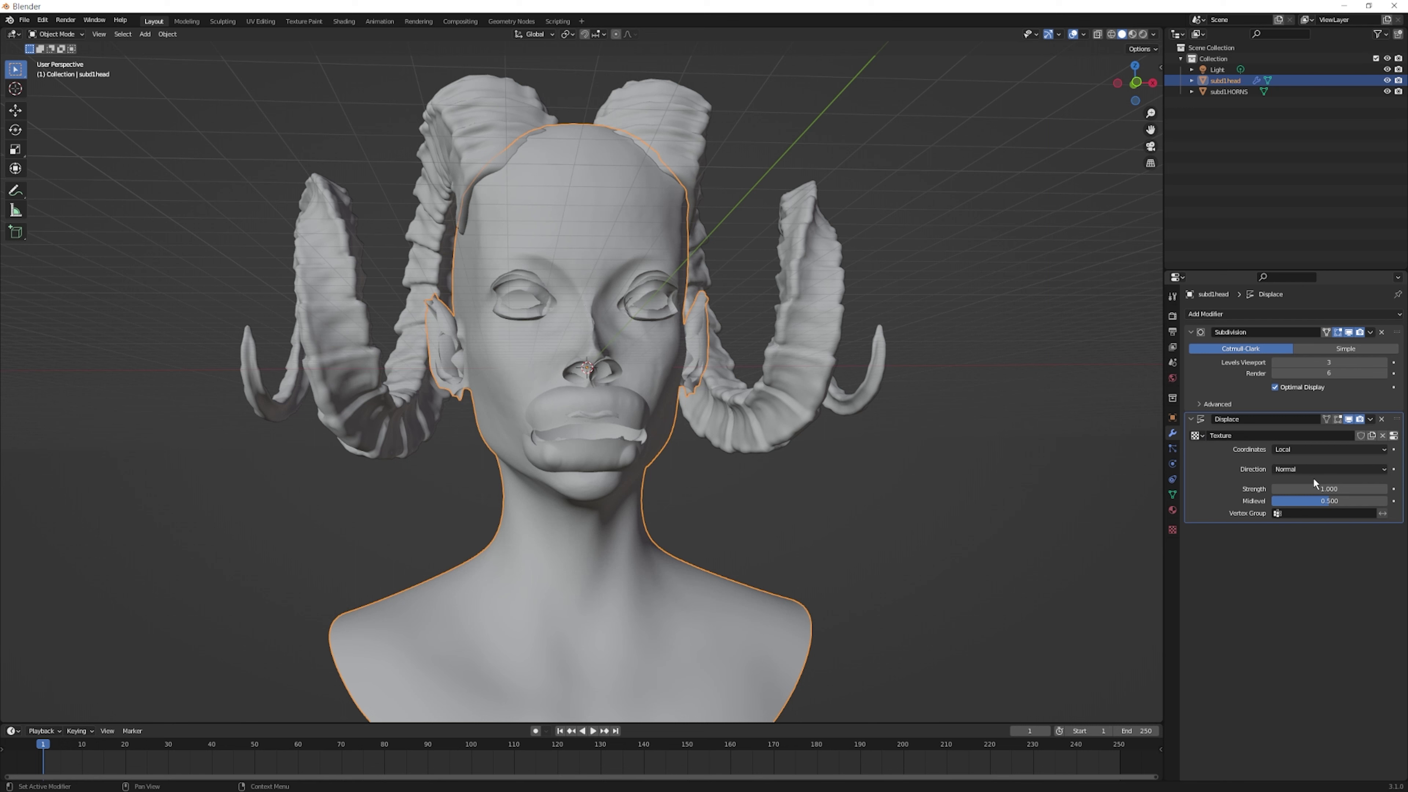
pyautogui.click(1174, 495)
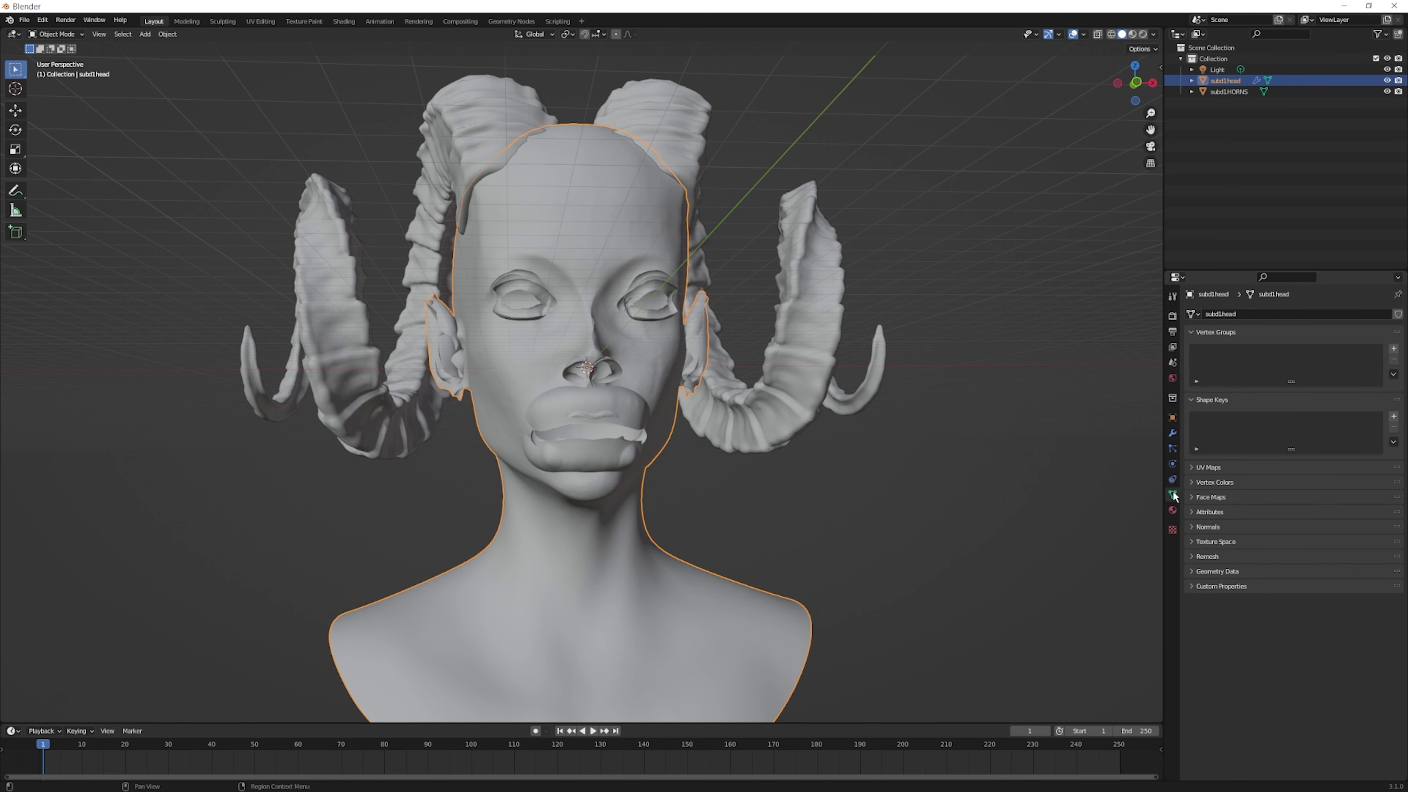
pyautogui.click(1171, 508)
pyautogui.click(1172, 435)
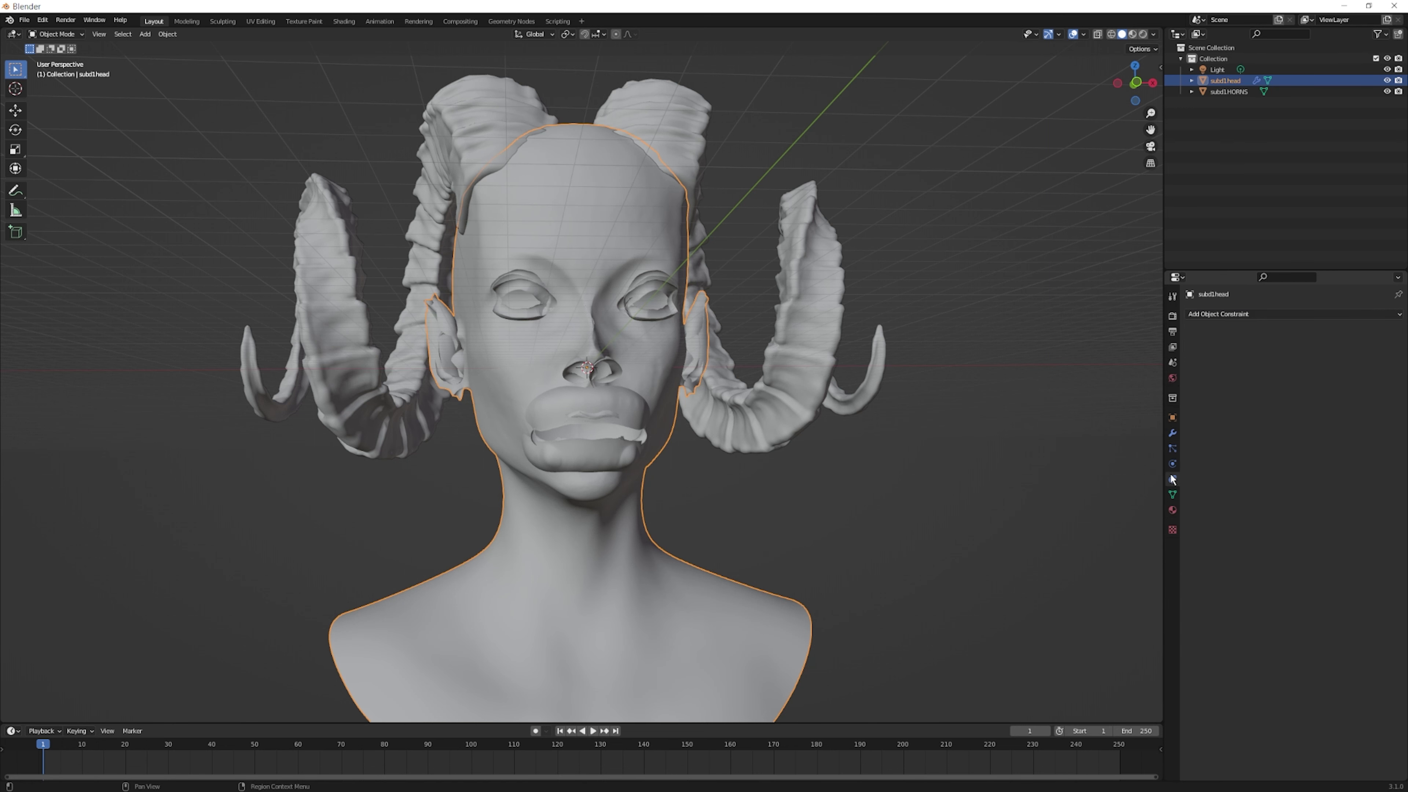
pyautogui.click(1173, 448)
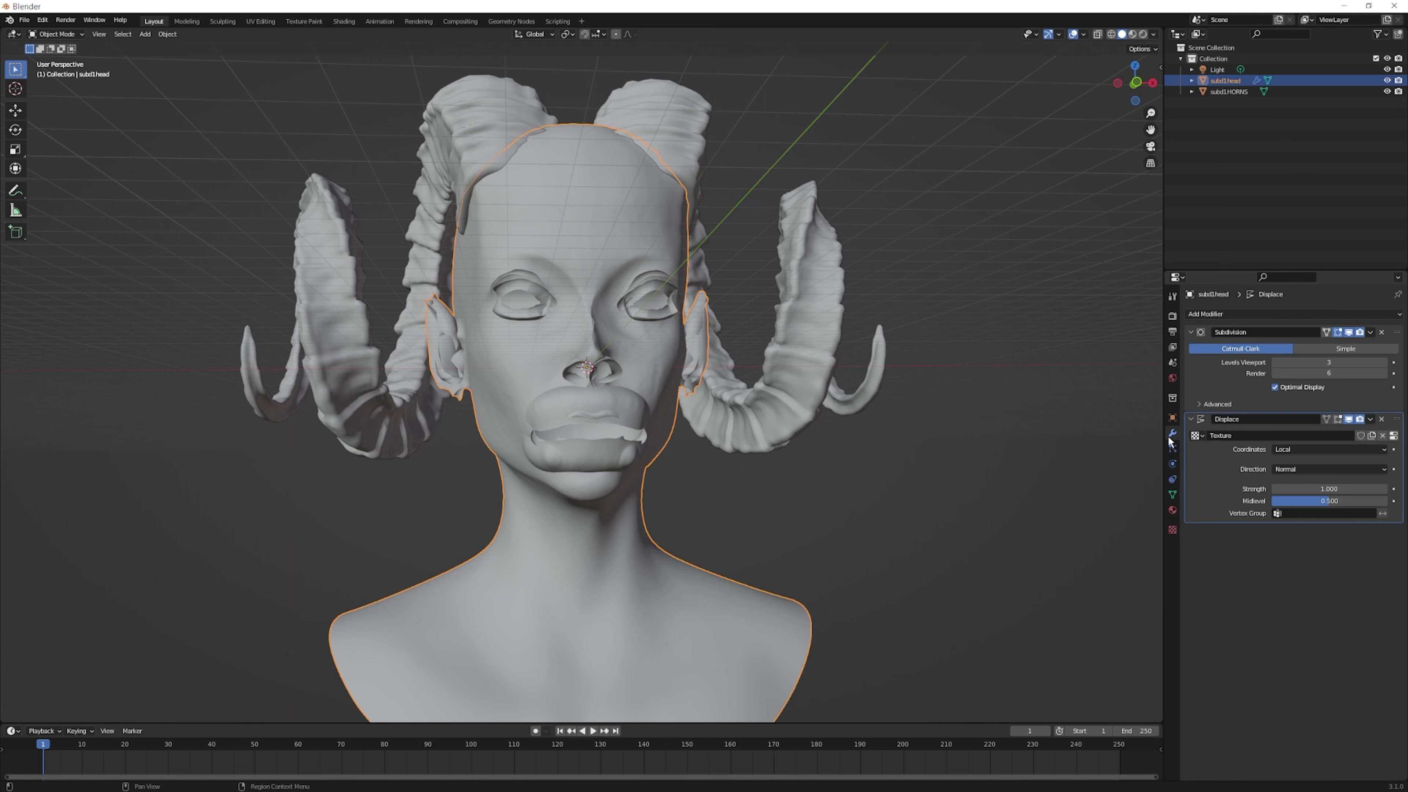
pyautogui.click(1174, 449)
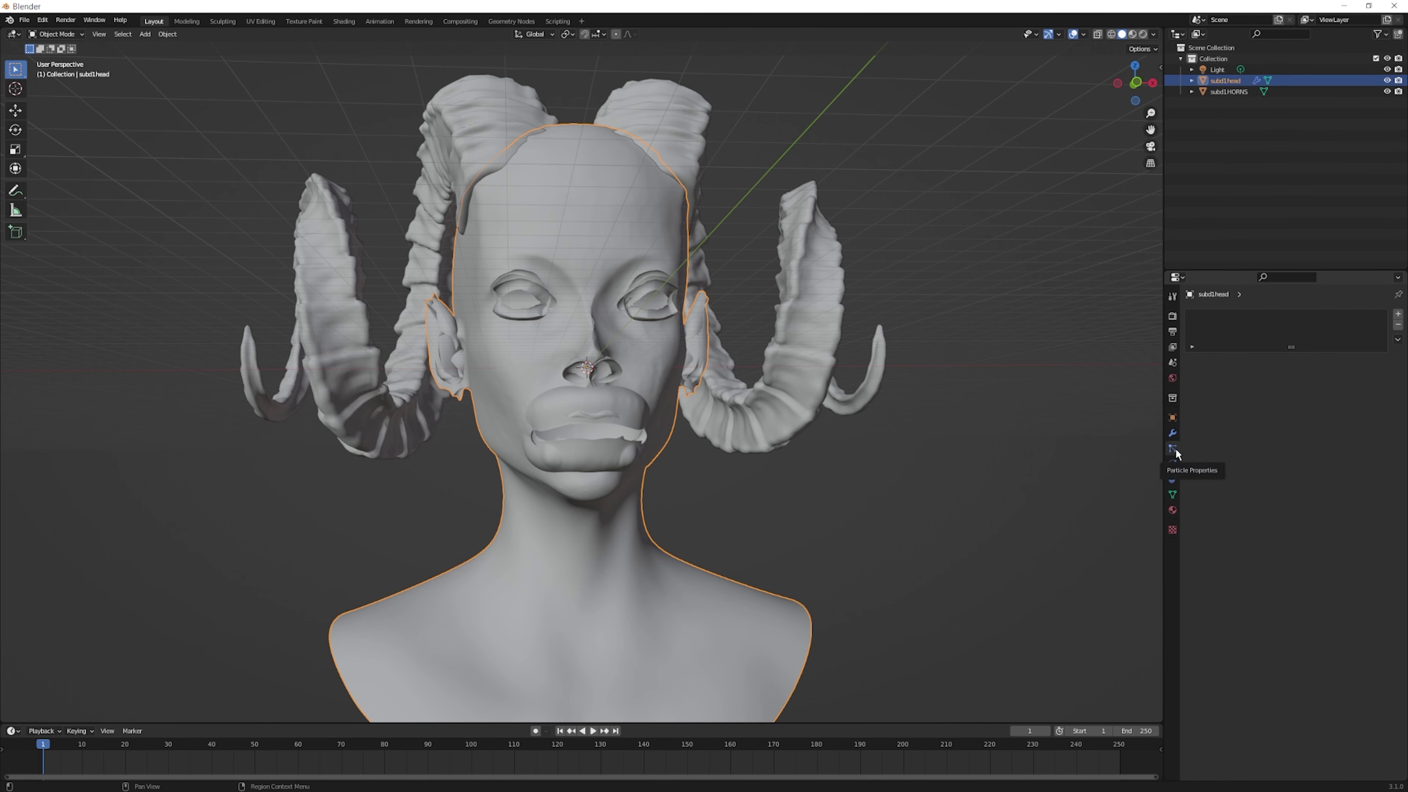
# Back in the modifier stack, give the Displace a new image texture and browse for its image
pyautogui.click(1174, 418)
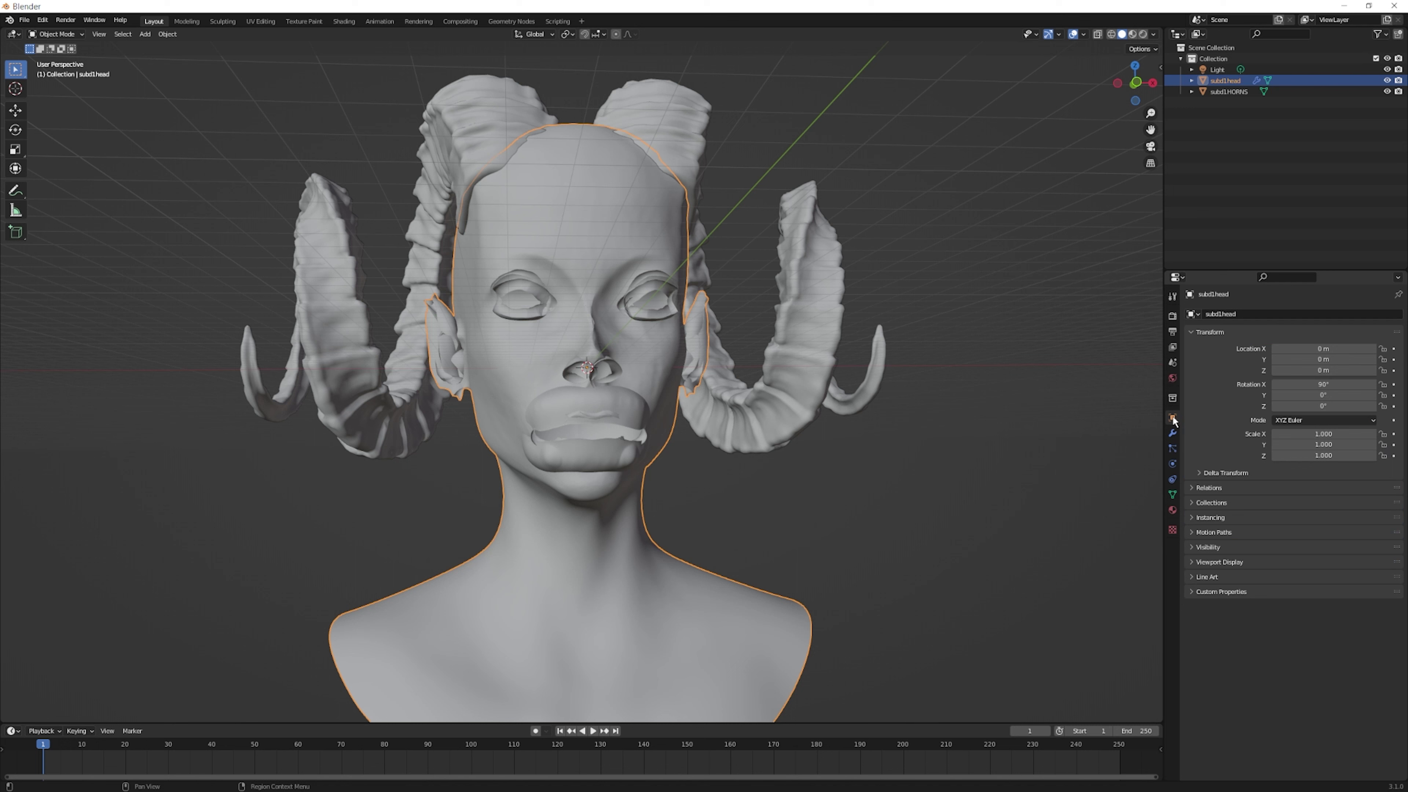
pyautogui.click(1172, 398)
pyautogui.click(1172, 377)
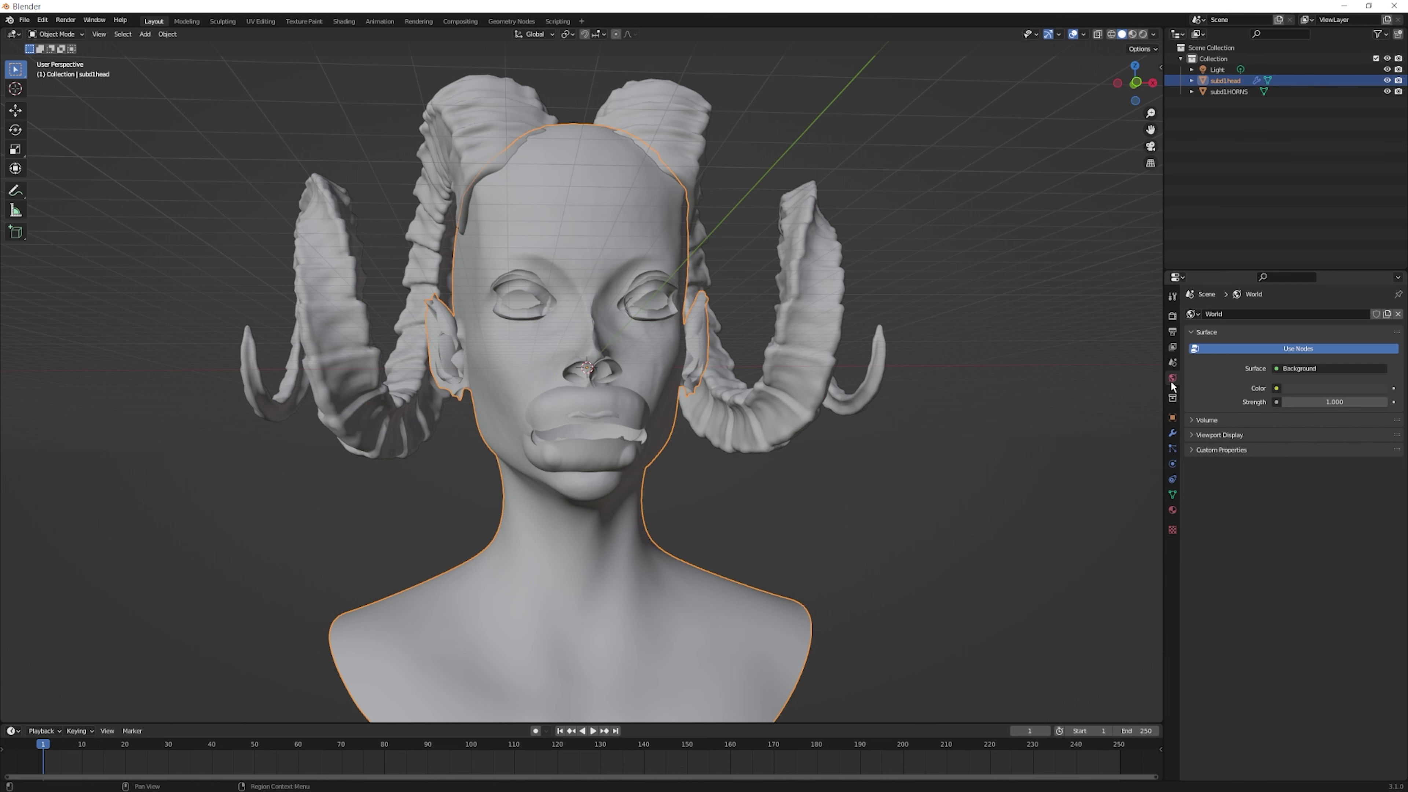
pyautogui.click(1172, 433)
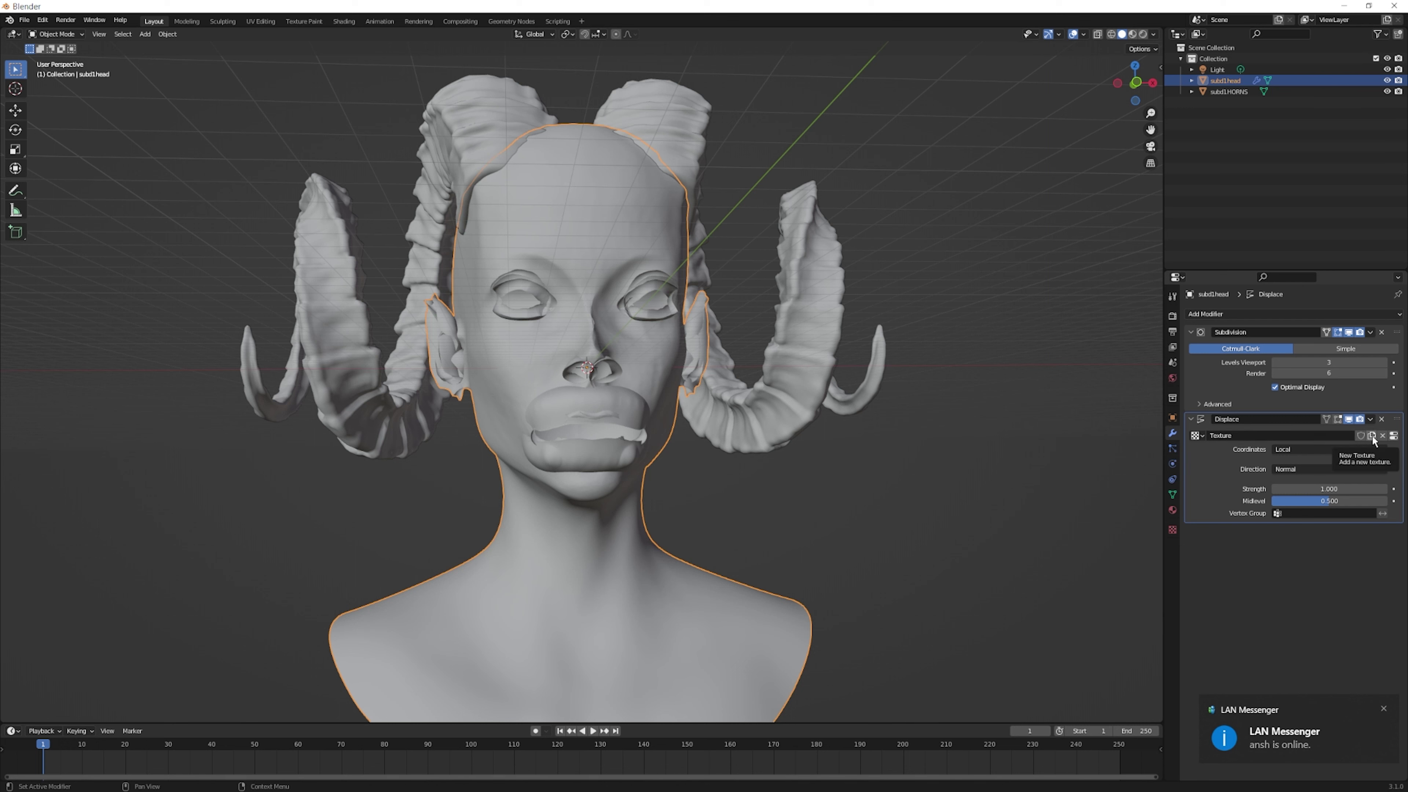
pyautogui.click(1390, 436)
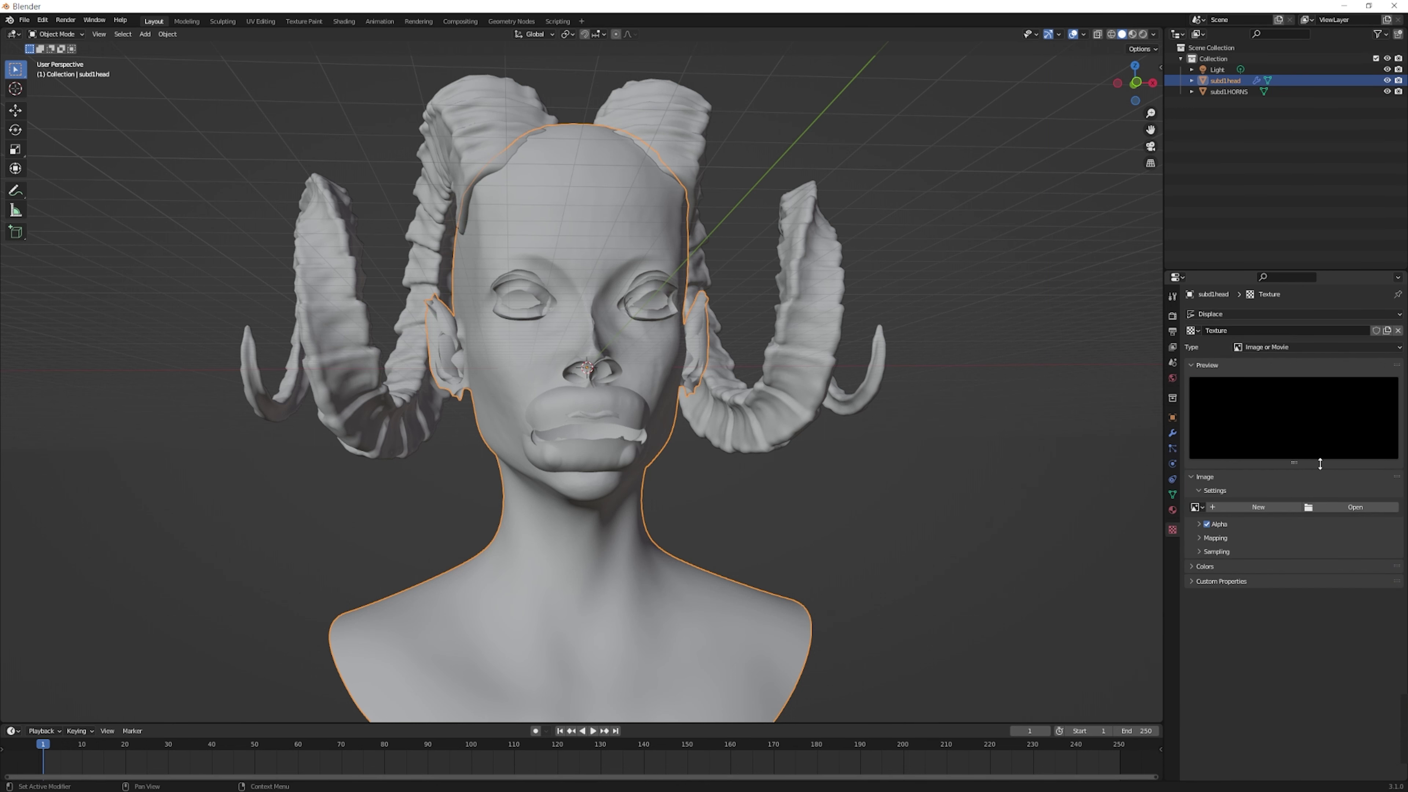
pyautogui.click(1324, 510)
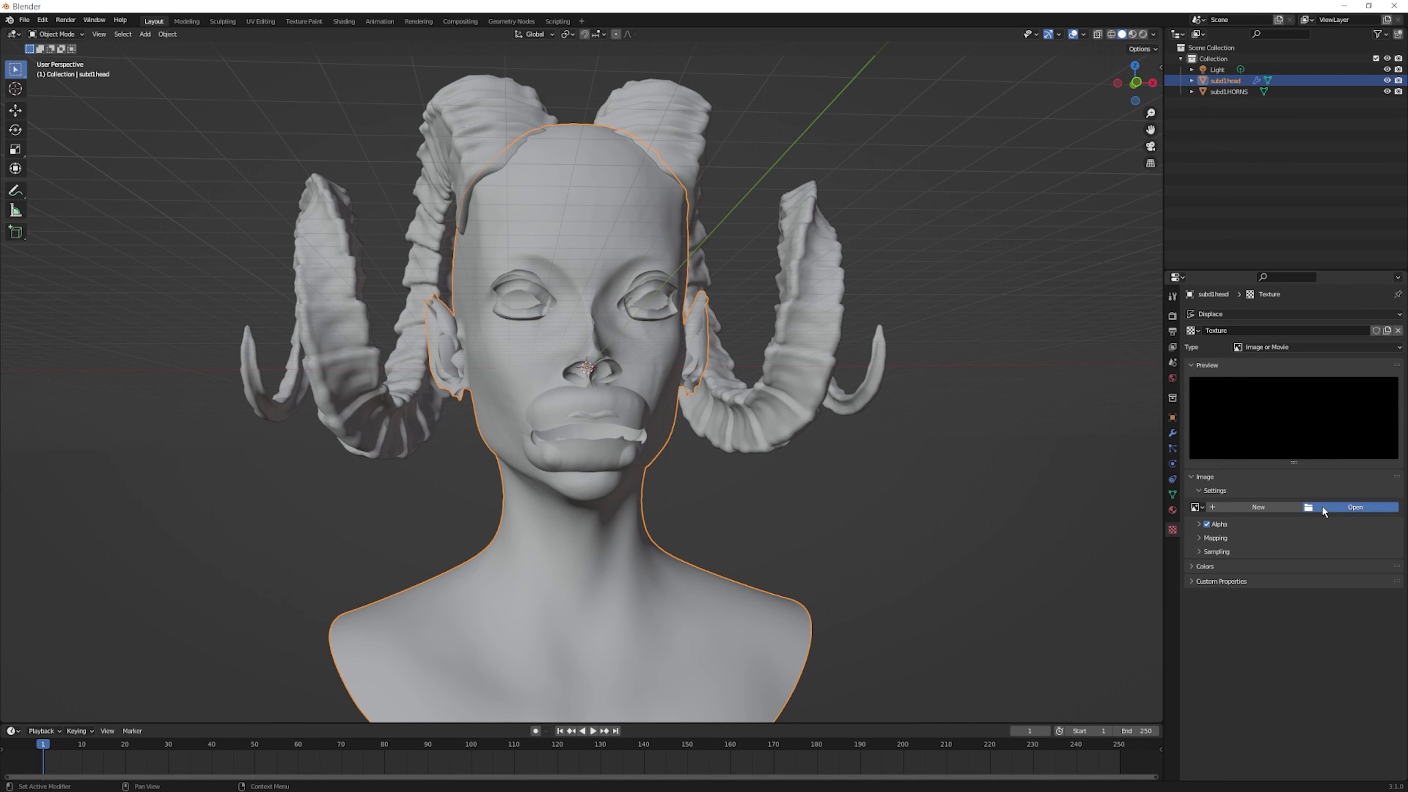
# Load DM1001 EXR from E:\Zbrush multimaps\devilmanga\face\1 subd as the texture image
pyautogui.scroll(-3, 491, 460)
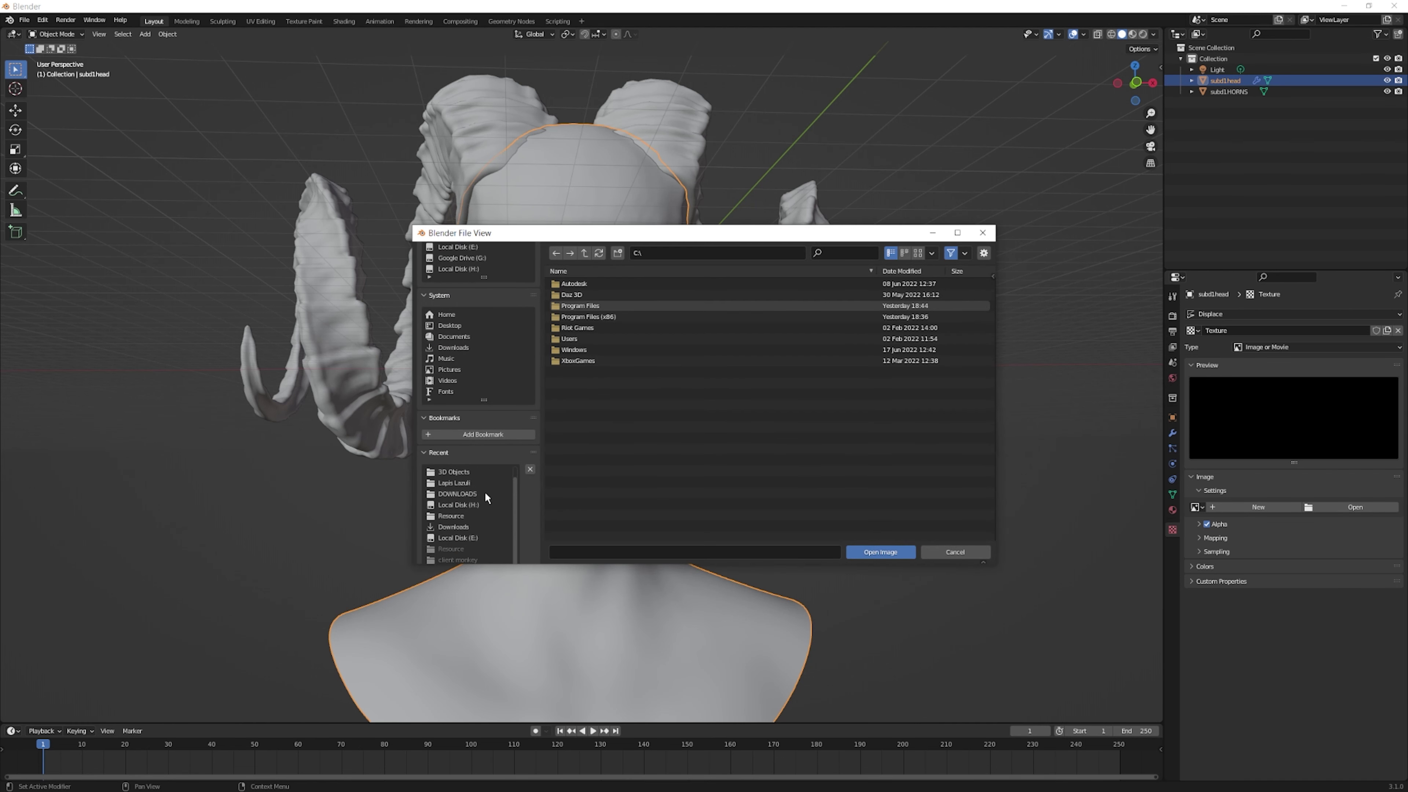
pyautogui.click(475, 505)
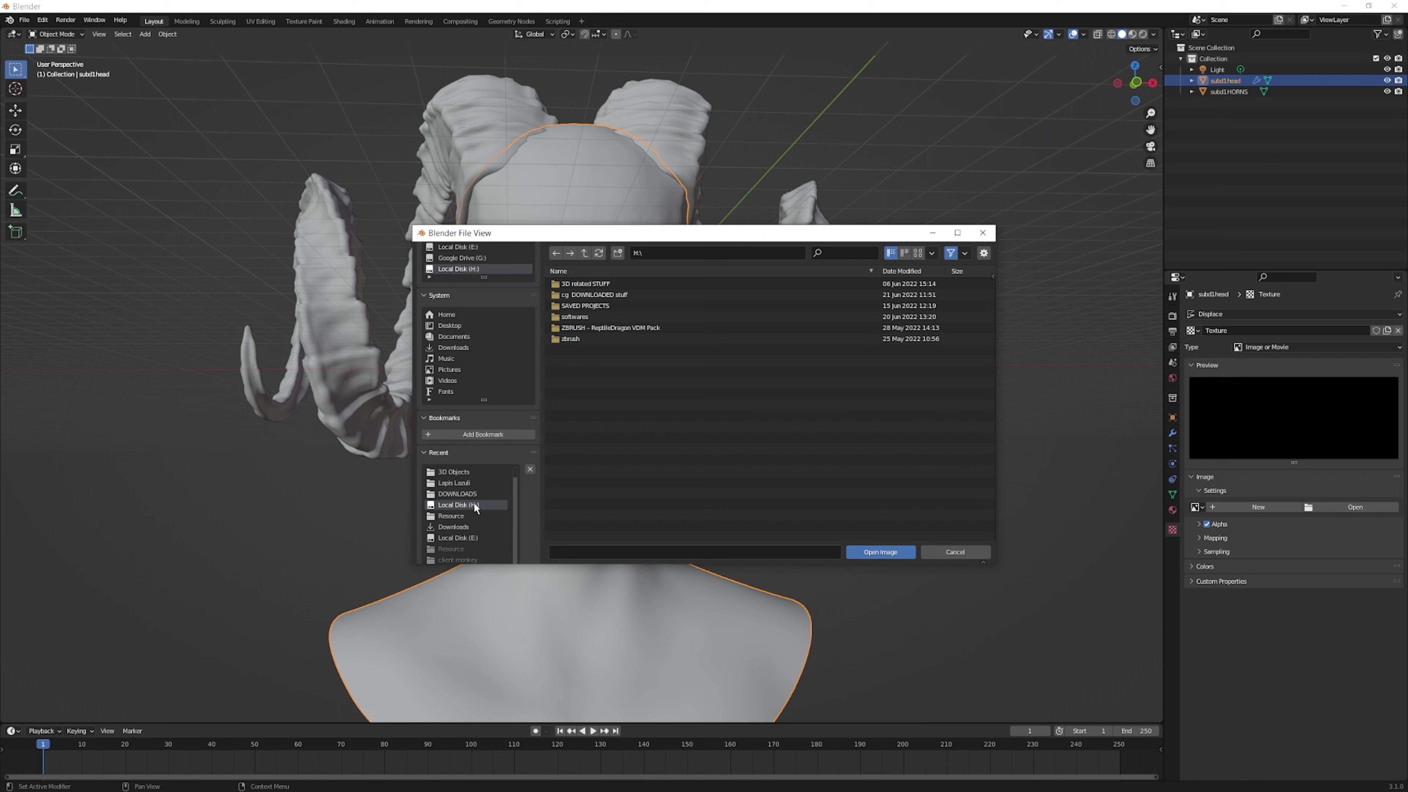
pyautogui.click(468, 537)
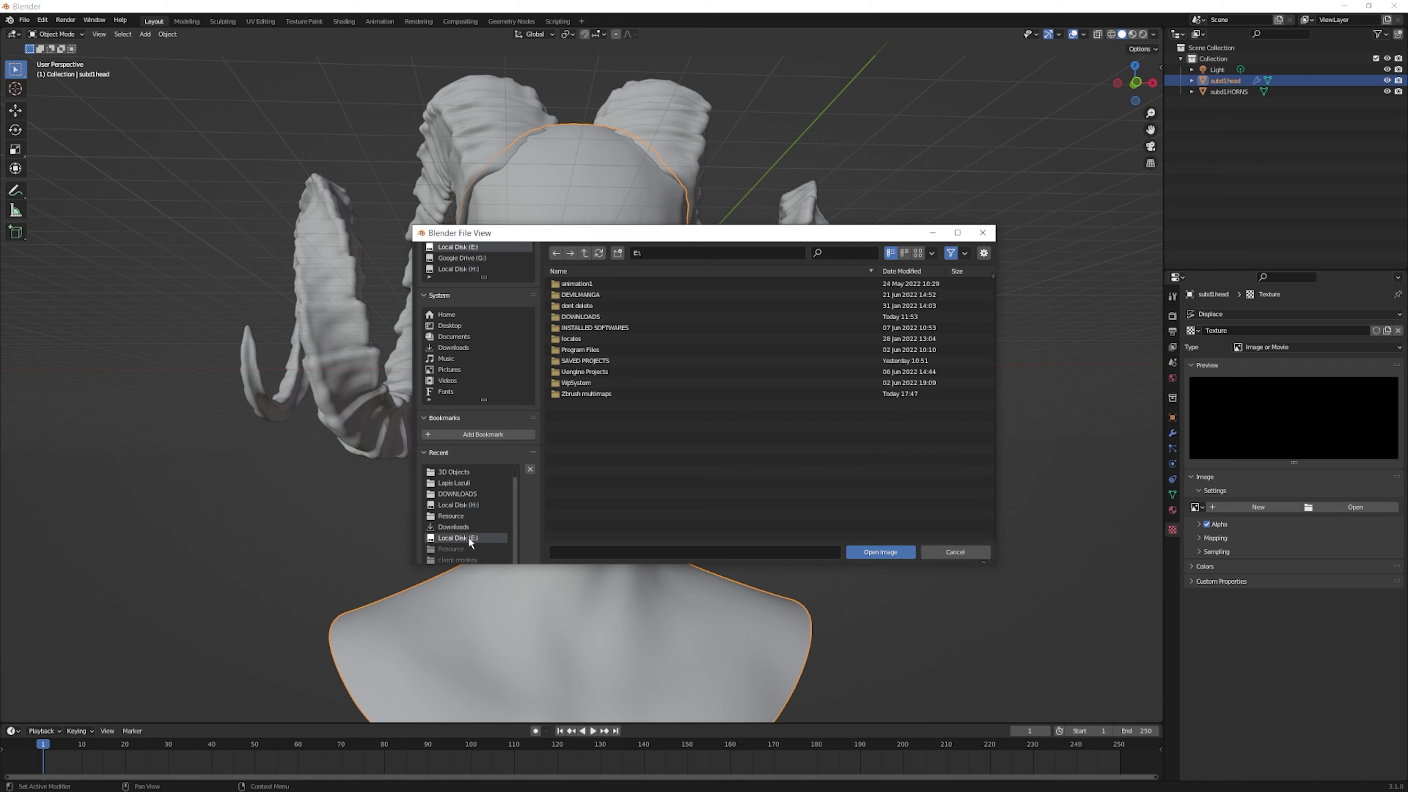
pyautogui.doubleClick(585, 390)
pyautogui.doubleClick(580, 283)
pyautogui.doubleClick(577, 284)
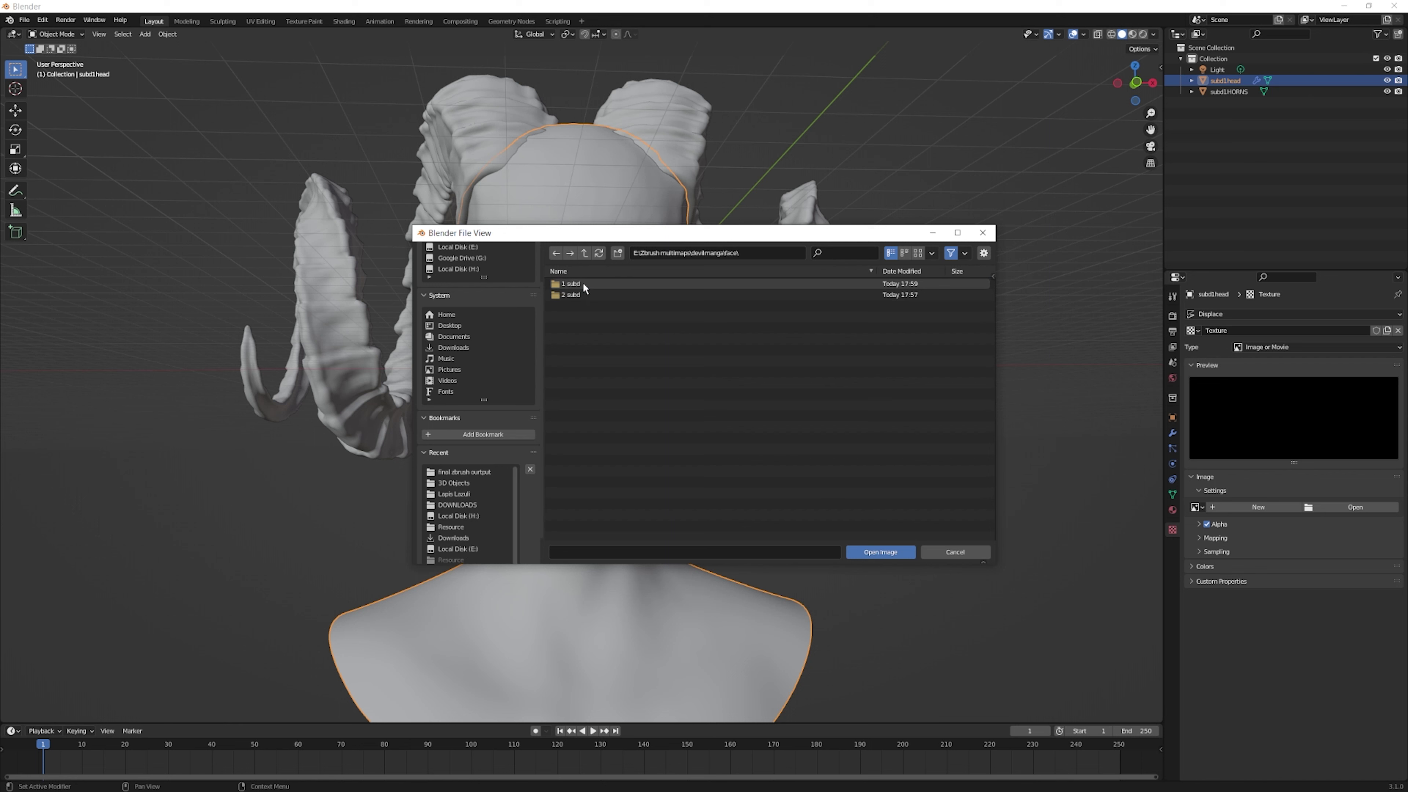
pyautogui.doubleClick(583, 284)
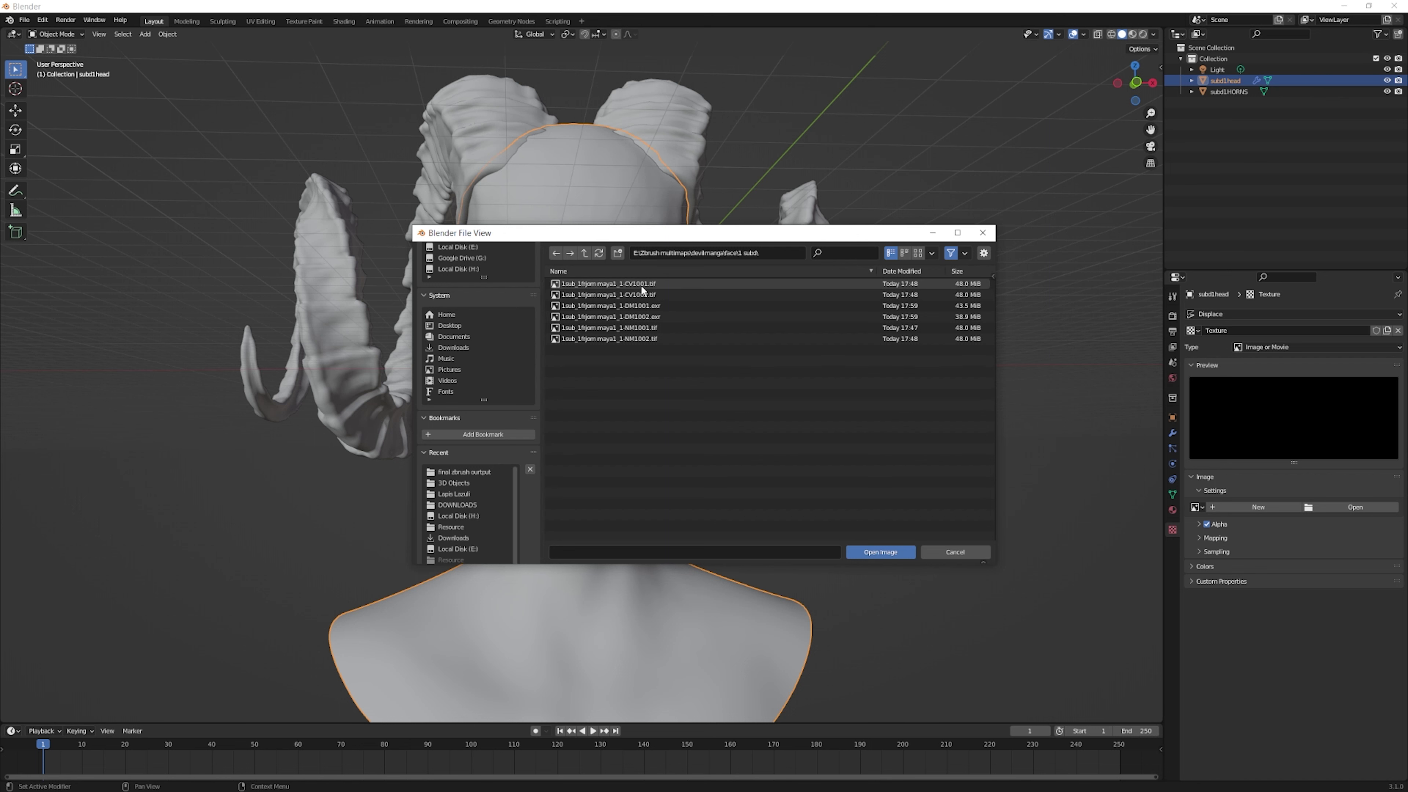
pyautogui.click(652, 303)
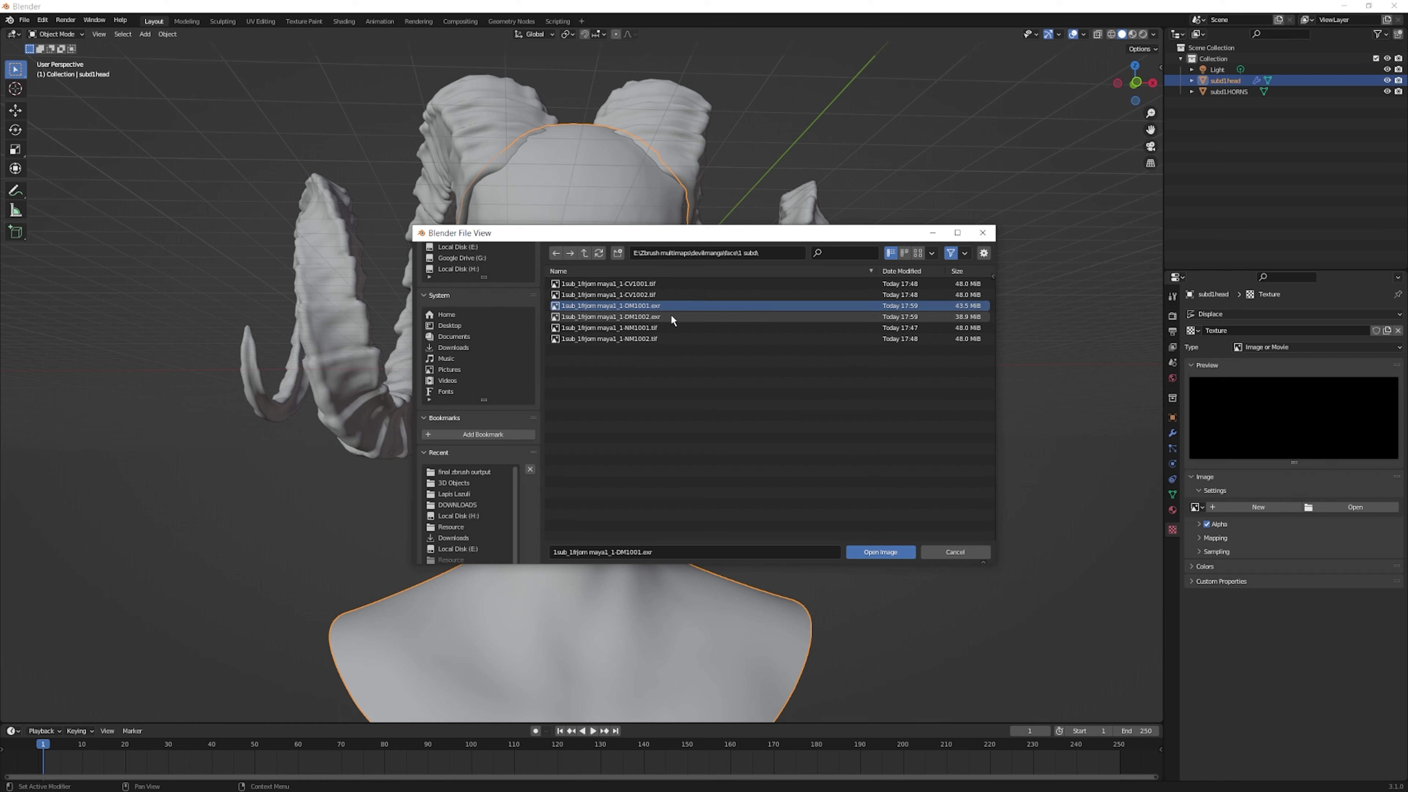
pyautogui.click(880, 551)
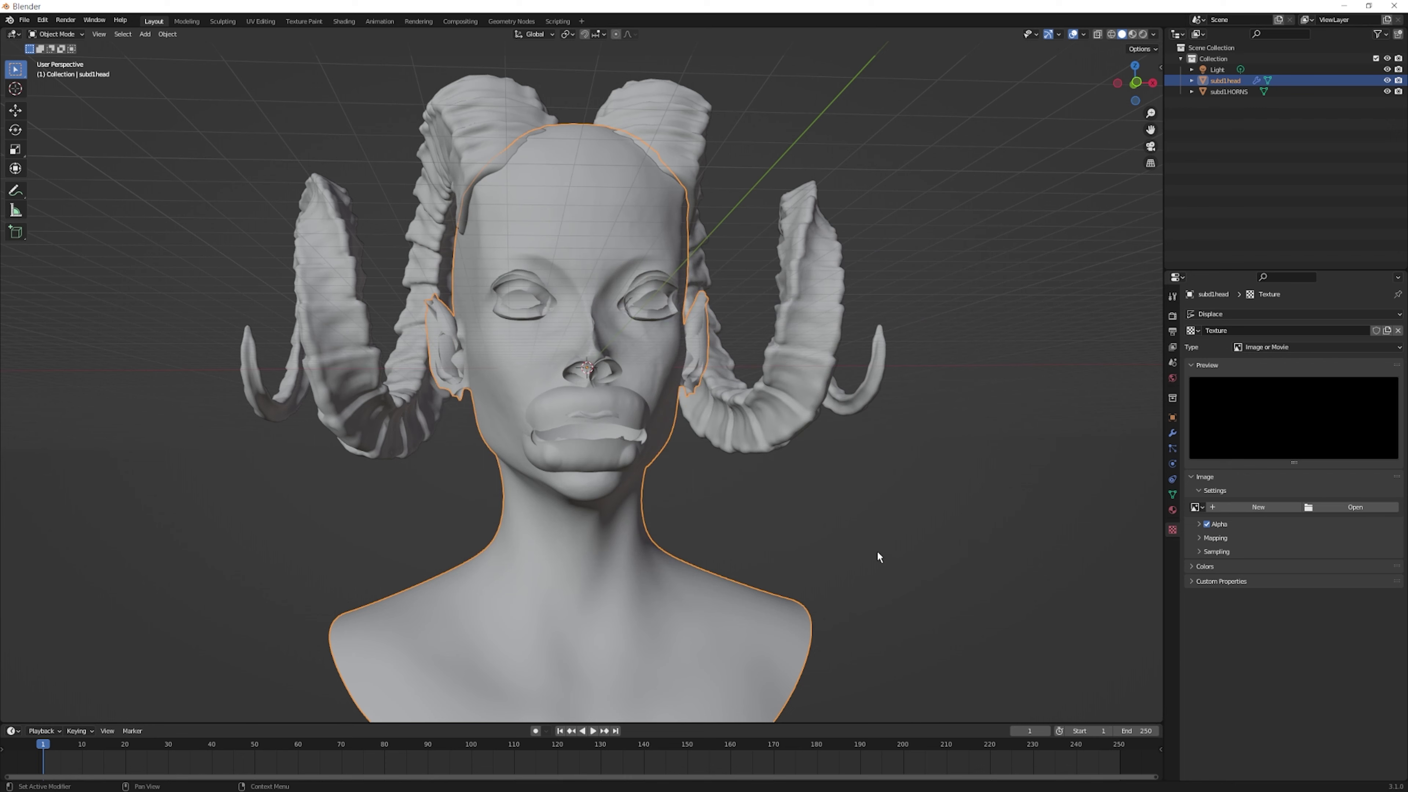
# Undo the DM1001 image load, leaving the texture without an image
pyautogui.scroll(4, 618, 491)
pyautogui.scroll(3, 618, 491)
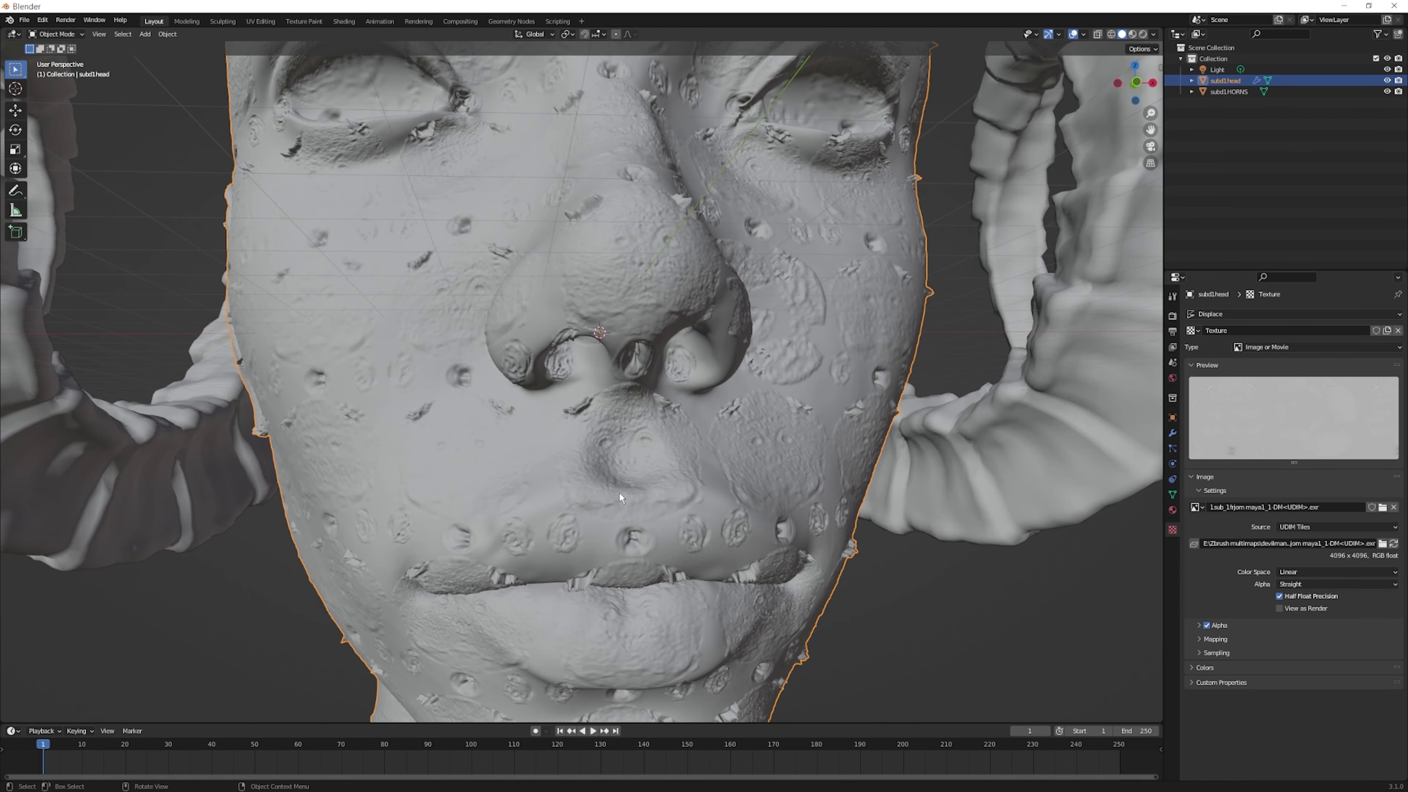
pyautogui.scroll(-5, 620, 497)
pyautogui.scroll(3, 620, 498)
pyautogui.scroll(-3, 620, 497)
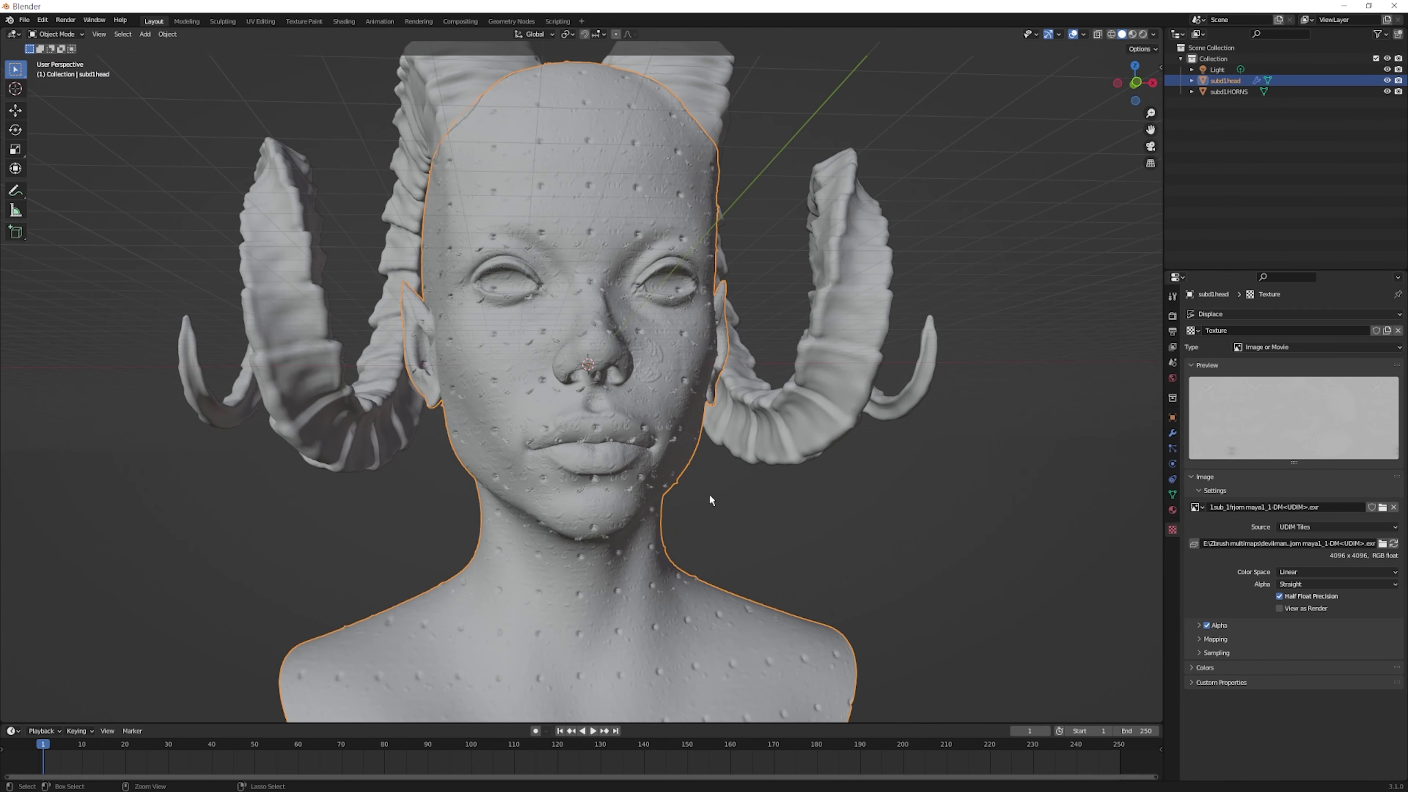
pyautogui.hotkey('ctrl', 'z')
# Load the DM1001 displacement EXR from the 1 subd folder into the texture
pyautogui.click(1347, 507)
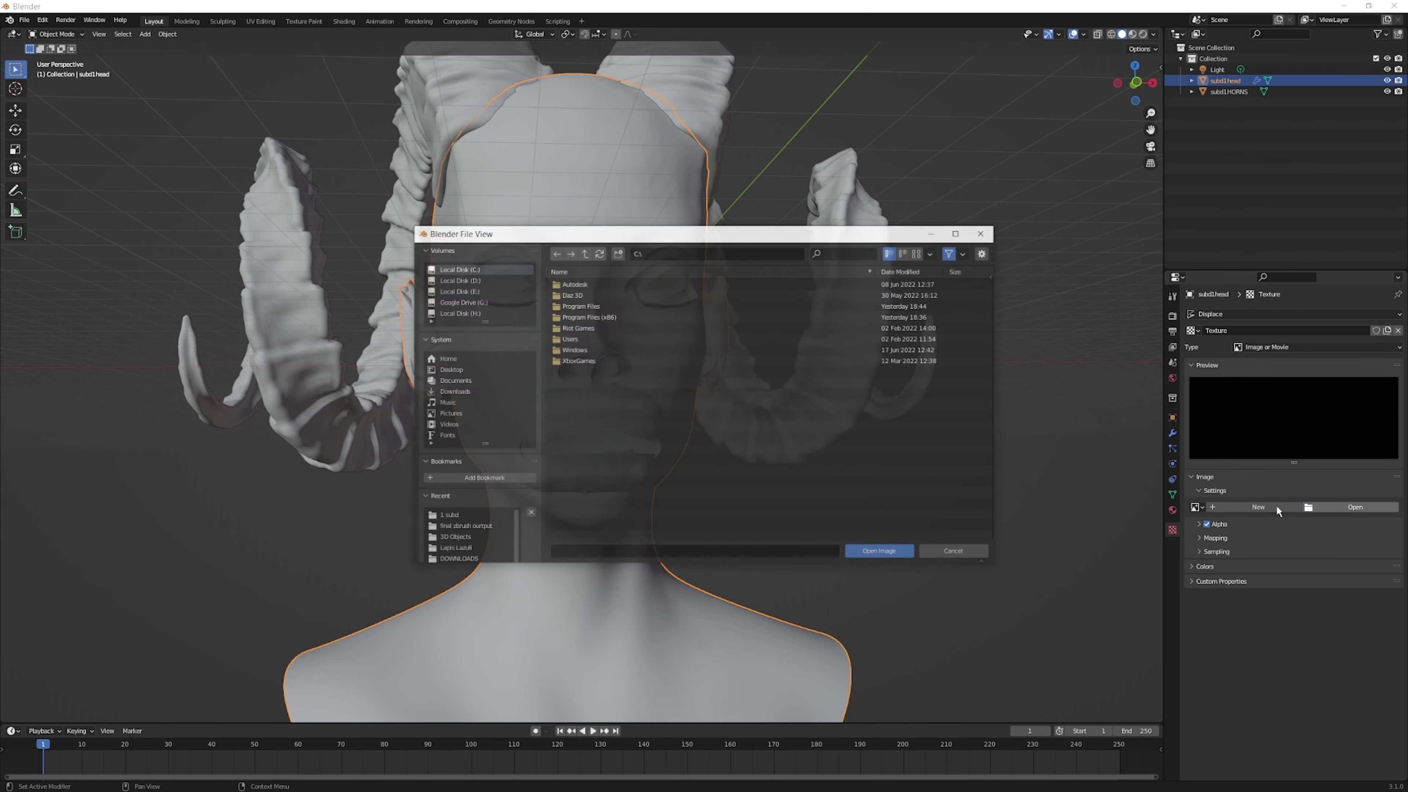
pyautogui.scroll(-3, 482, 479)
pyautogui.scroll(-2, 471, 528)
pyautogui.click(471, 535)
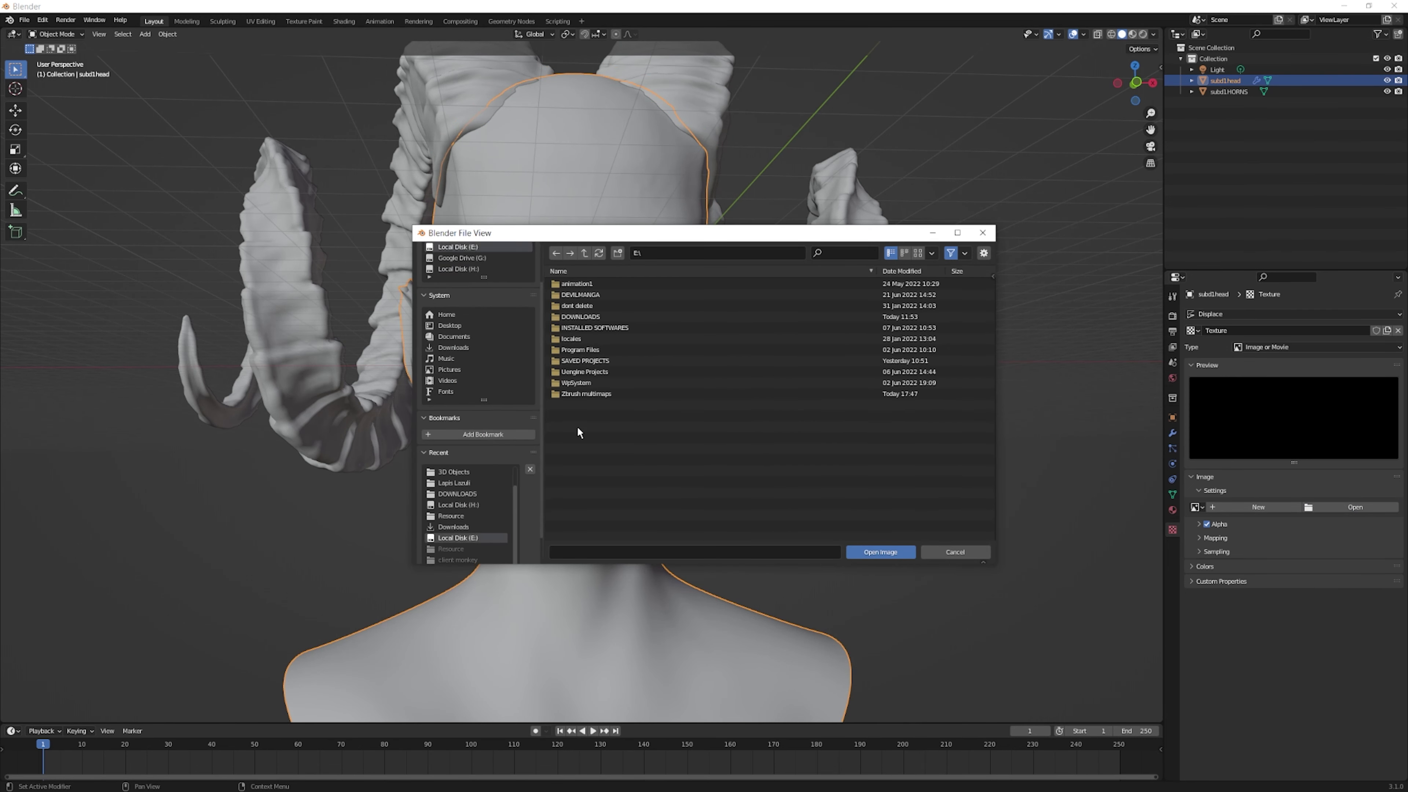
pyautogui.doubleClick(595, 392)
pyautogui.doubleClick(585, 284)
pyautogui.doubleClick(588, 281)
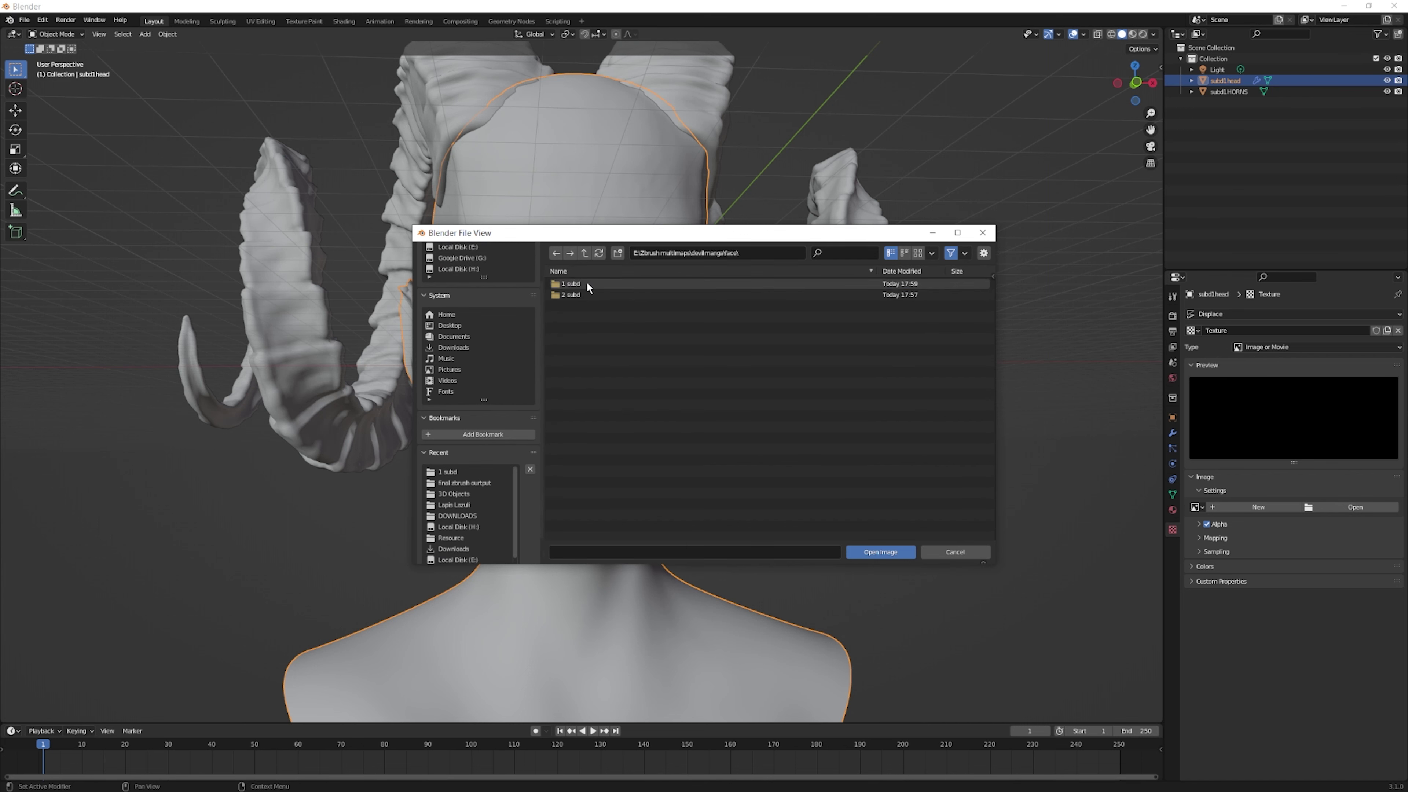
pyautogui.click(608, 305)
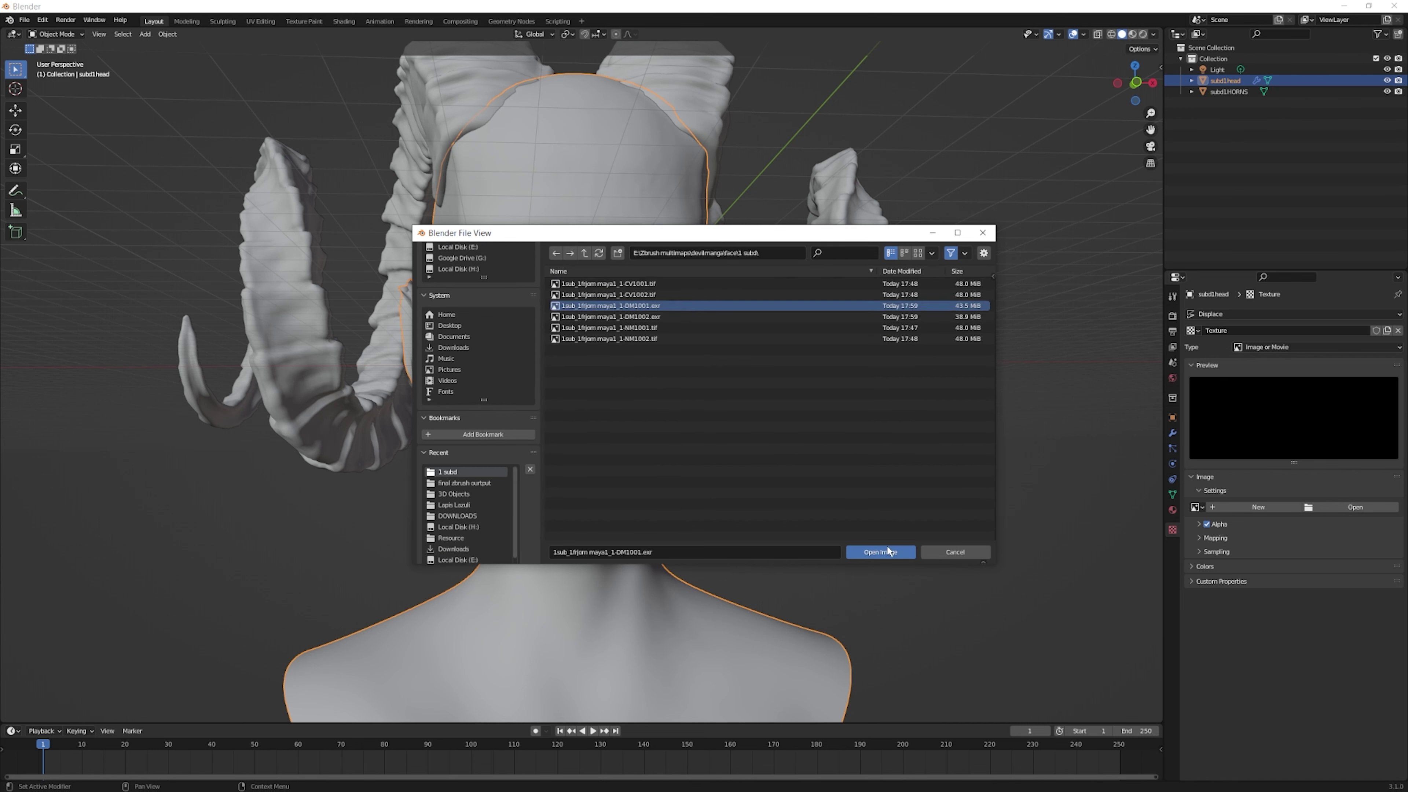
pyautogui.click(889, 552)
# Unlink that image and reload the DM UDIM EXR from the same 1 subd folder
pyautogui.click(1394, 507)
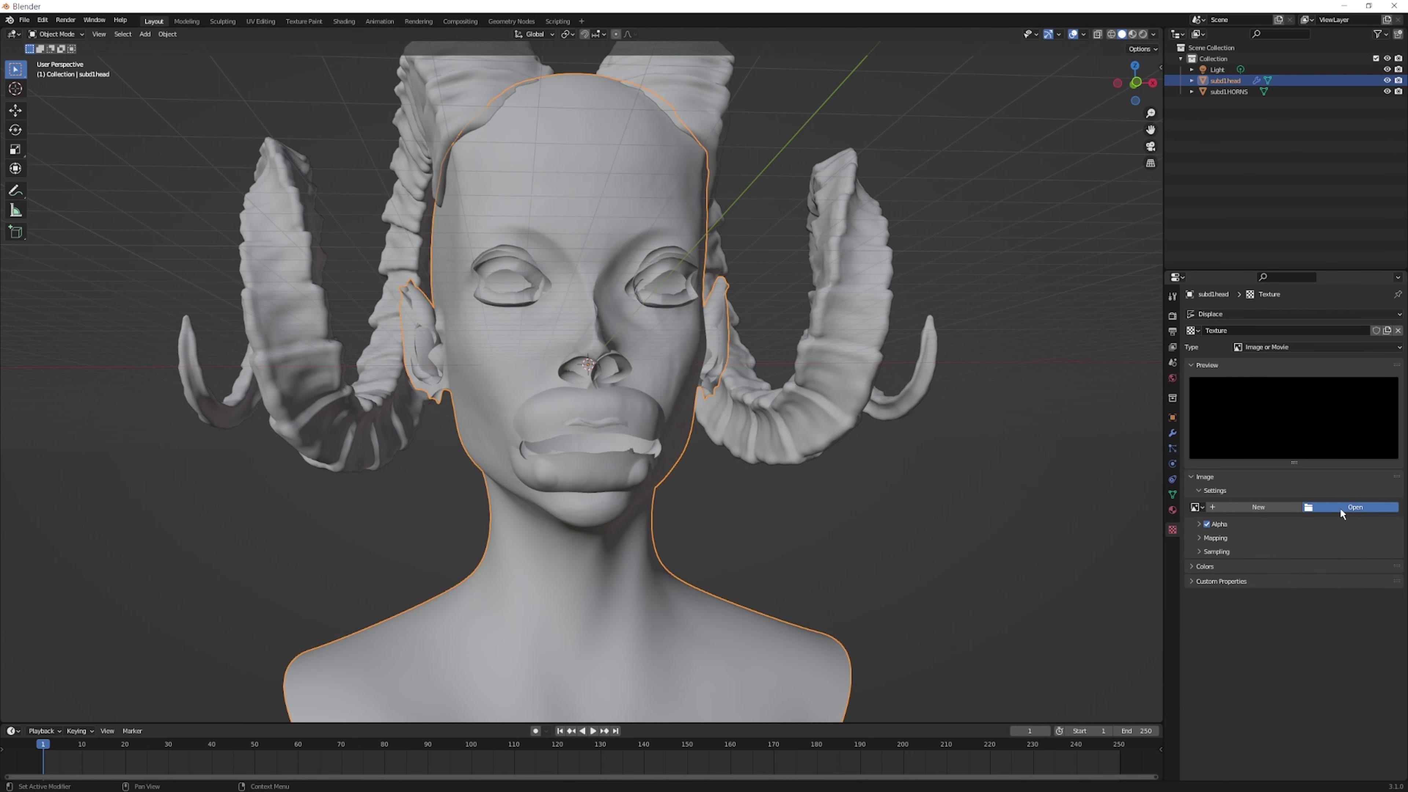
pyautogui.click(1340, 507)
pyautogui.click(475, 515)
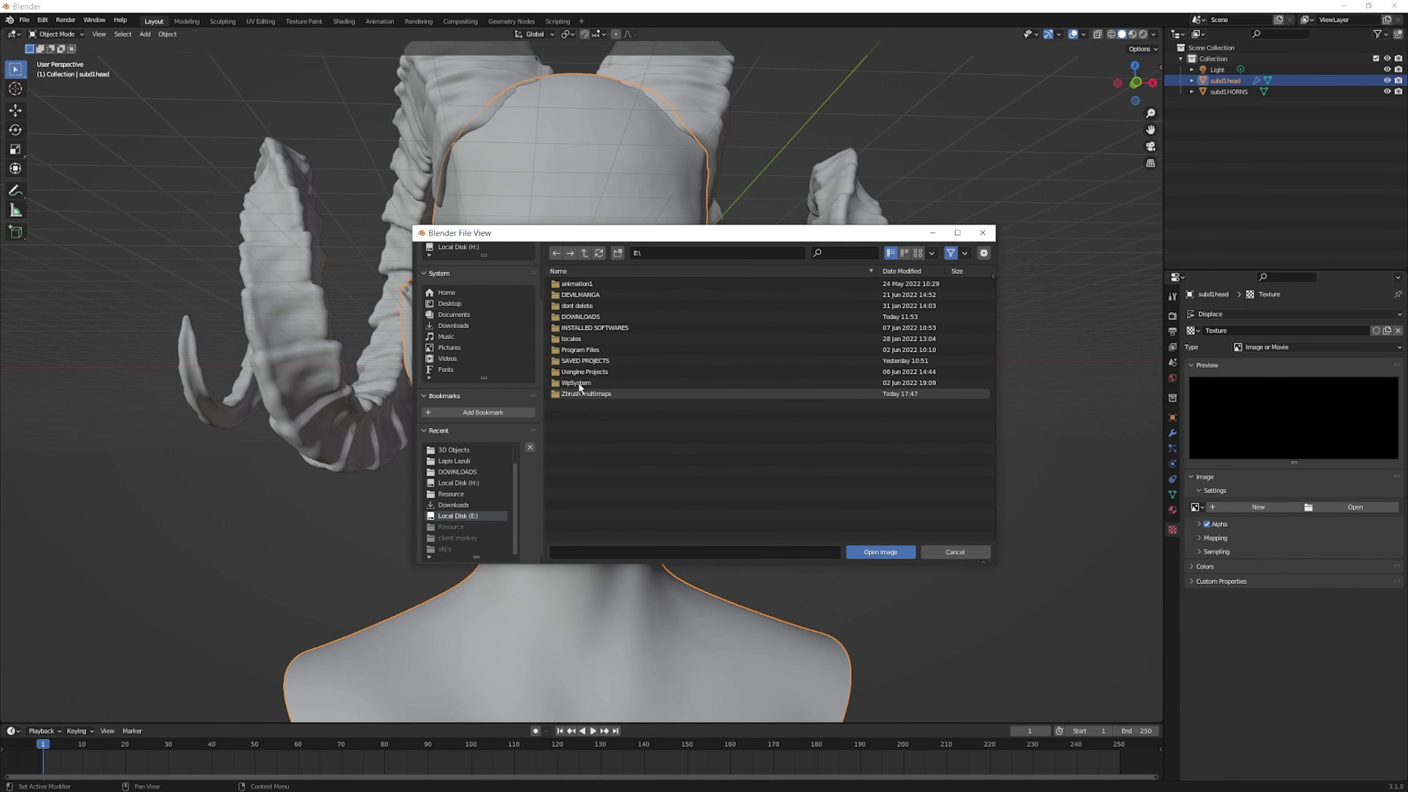
pyautogui.click(603, 393)
pyautogui.click(599, 283)
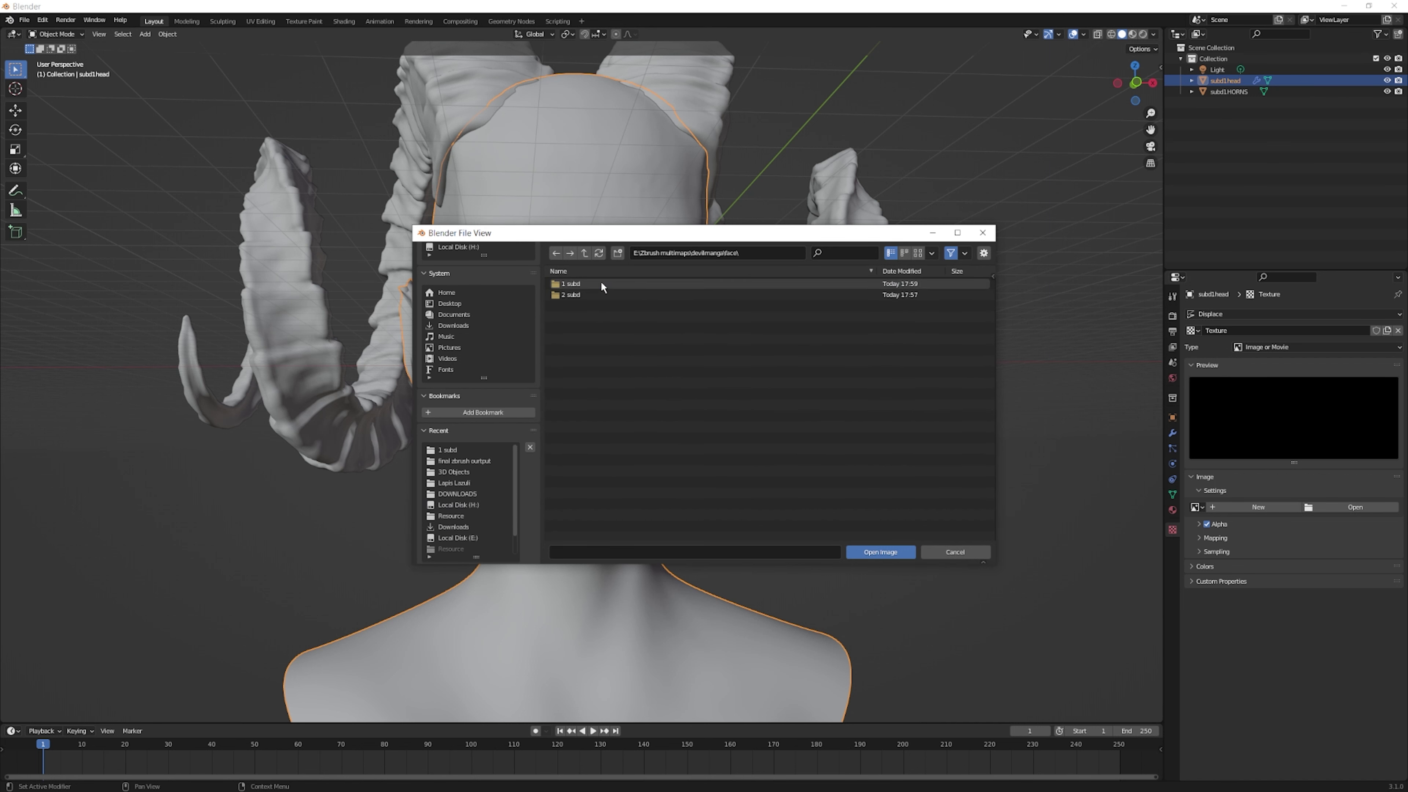
pyautogui.doubleClick(600, 280)
pyautogui.doubleClick(600, 284)
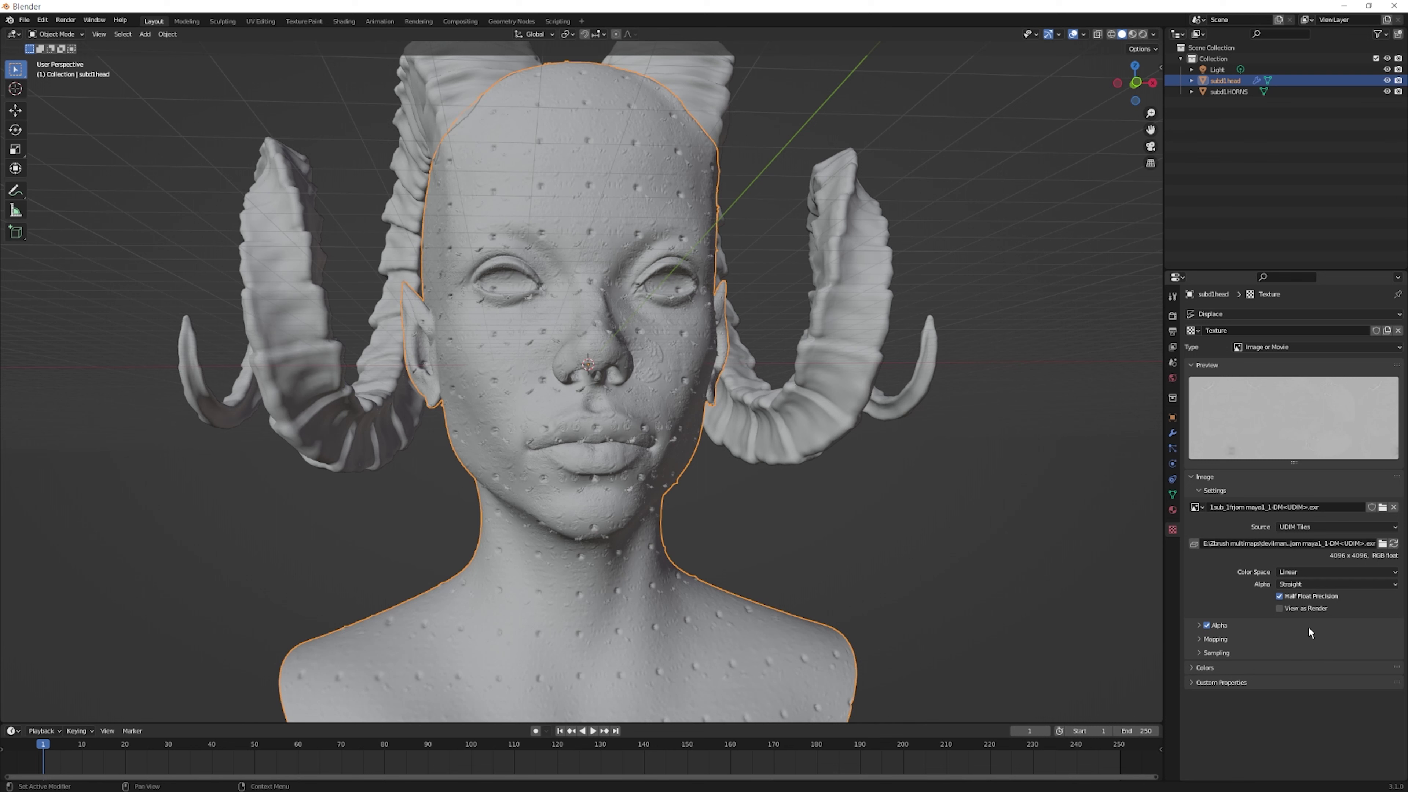
pyautogui.click(1304, 524)
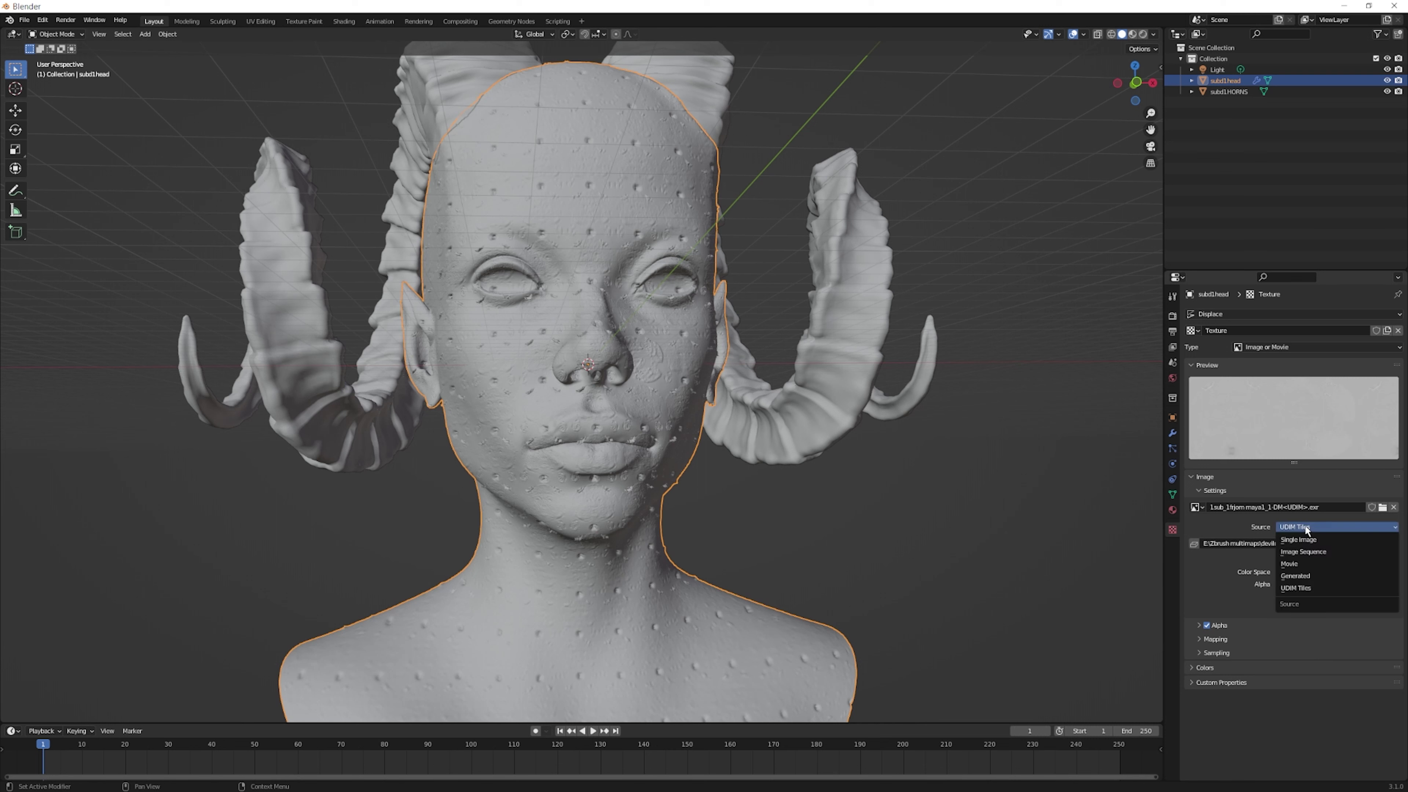
pyautogui.click(1304, 524)
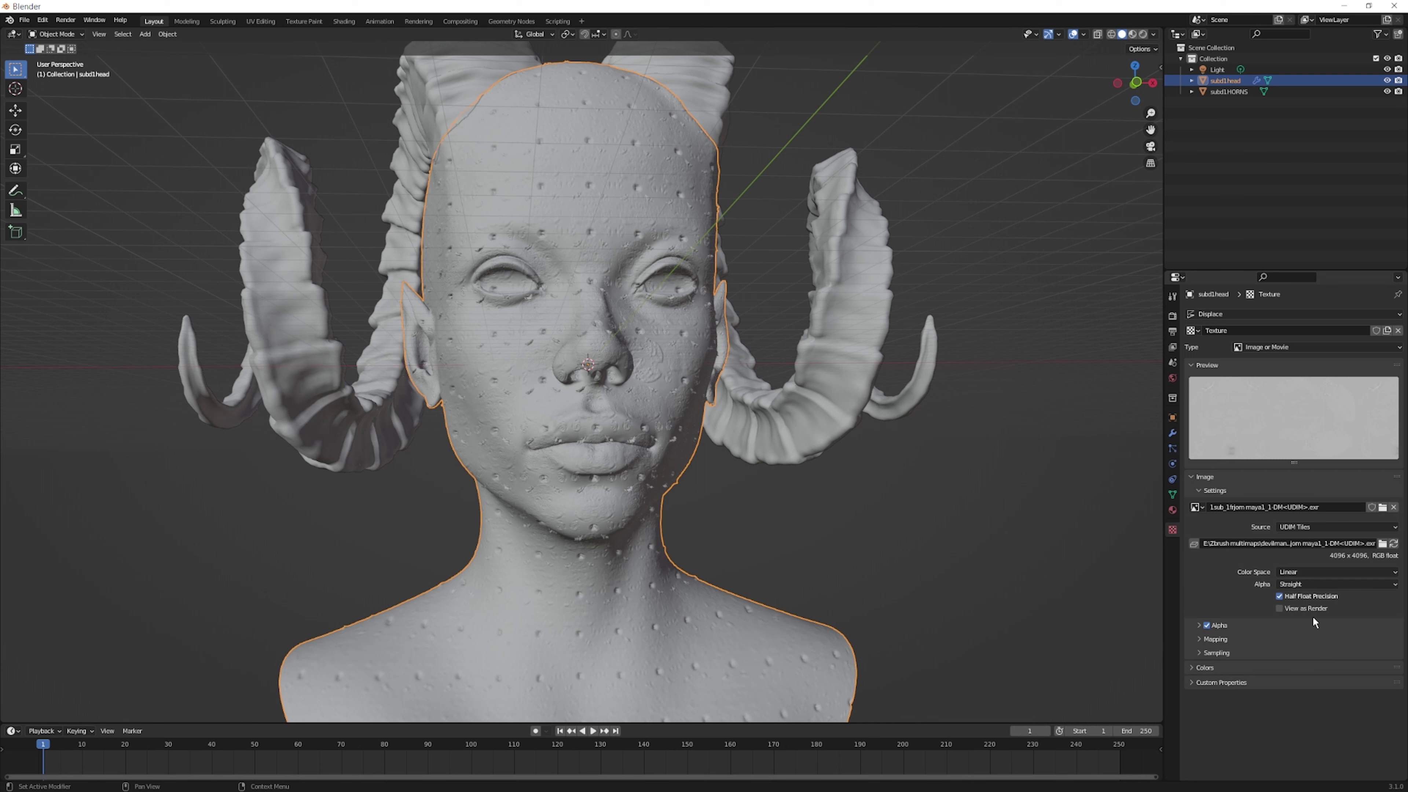
pyautogui.click(1317, 574)
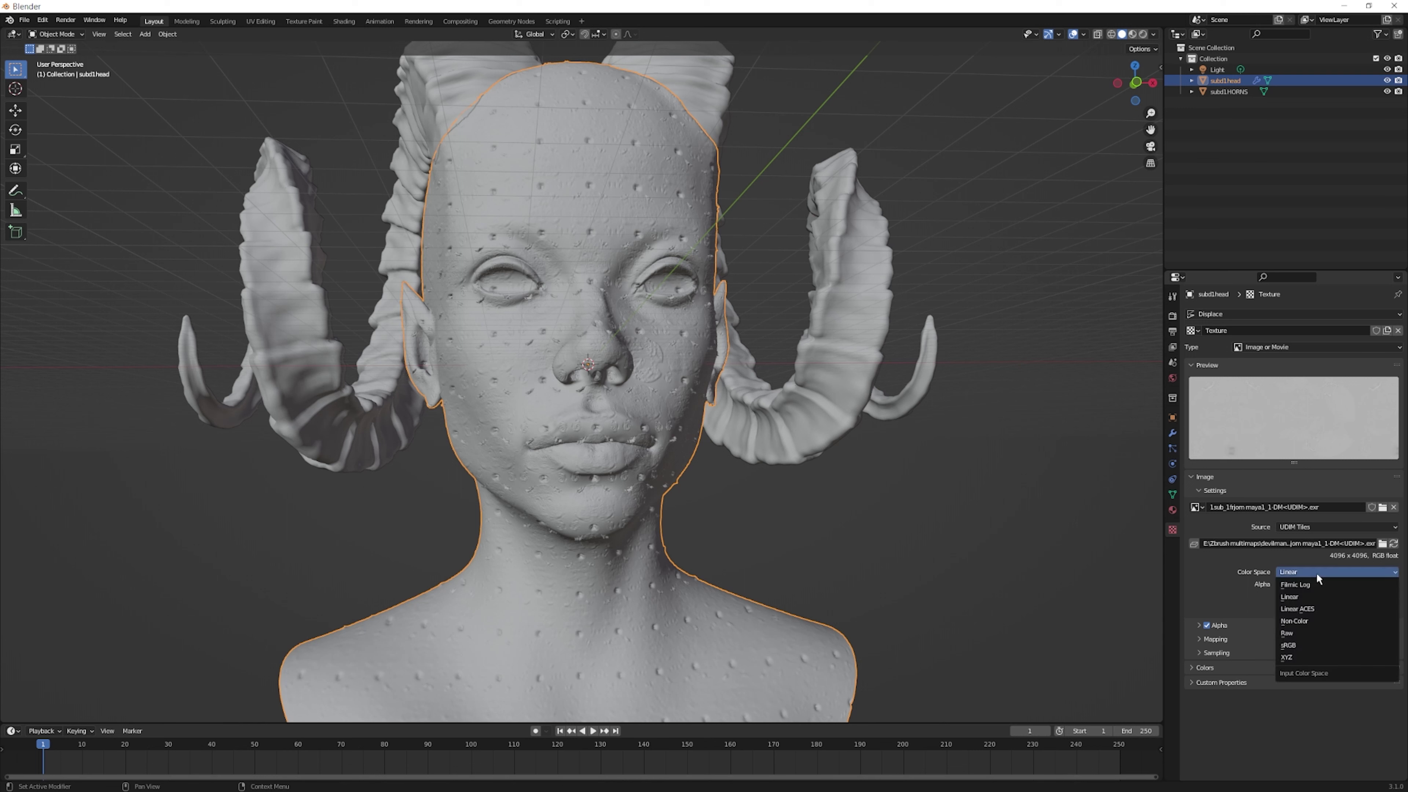
pyautogui.click(1316, 573)
pyautogui.click(1316, 584)
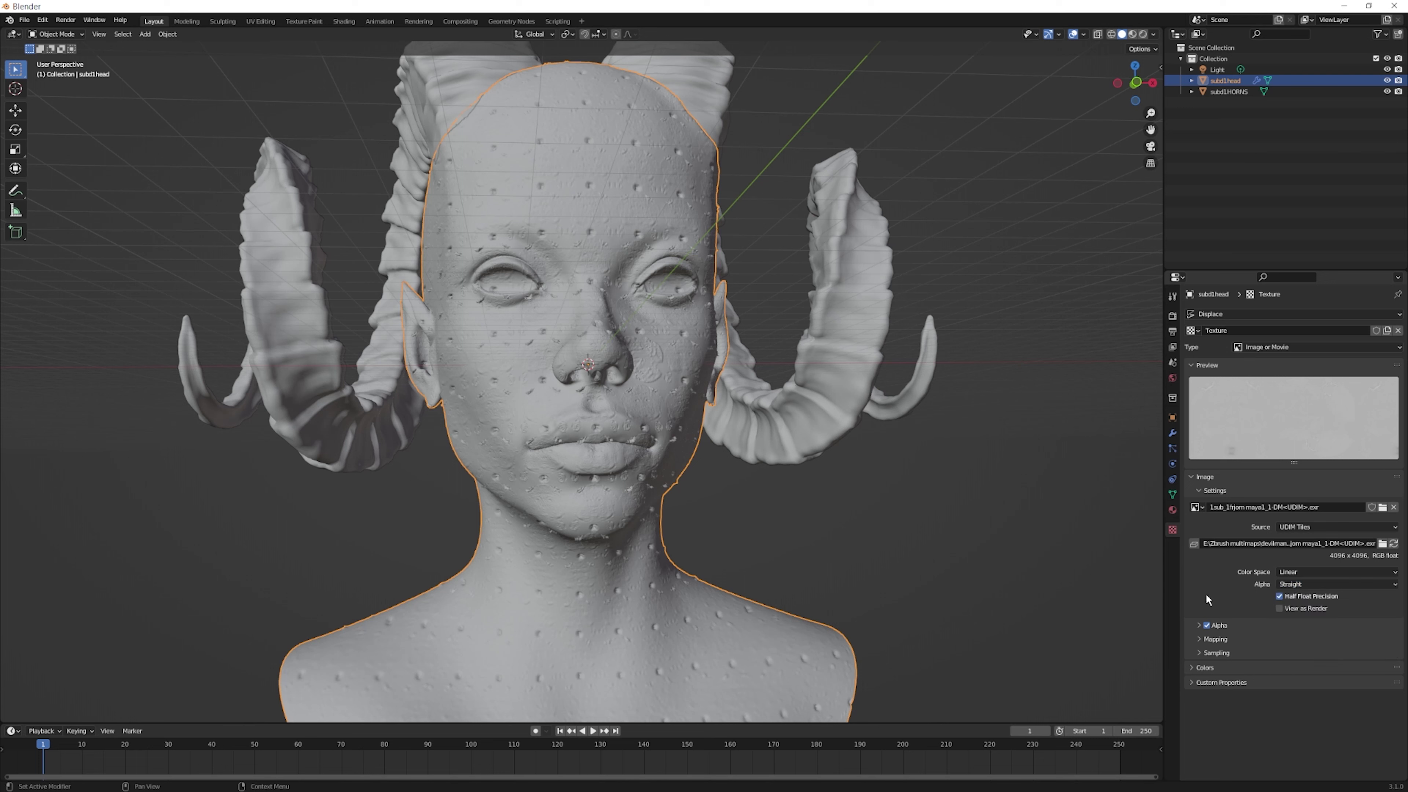
pyautogui.click(1213, 639)
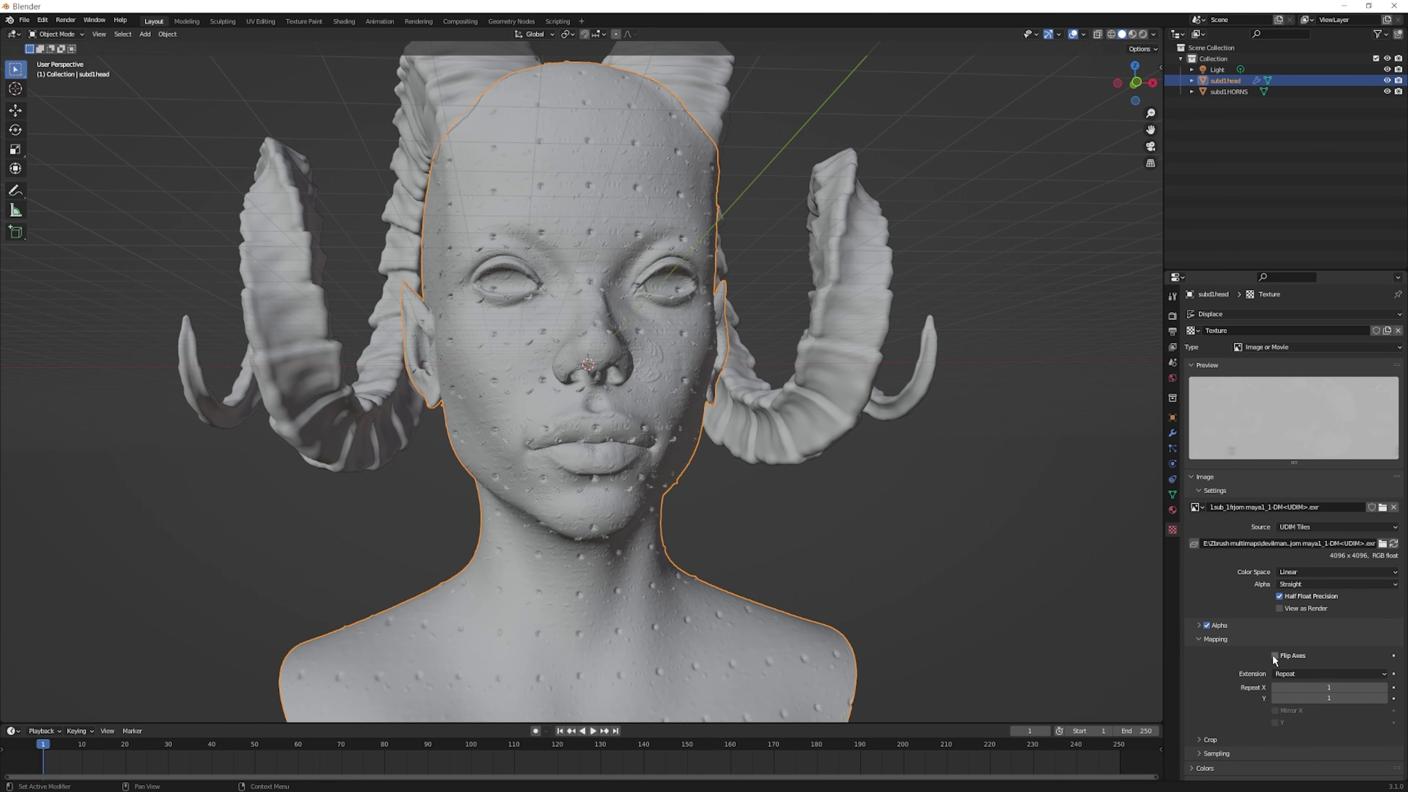
pyautogui.moveTo(1329, 688)
pyautogui.mouseDown()
pyautogui.moveTo(1386, 687)
pyautogui.moveTo(1329, 687)
pyautogui.mouseUp()
pyautogui.click(1203, 641)
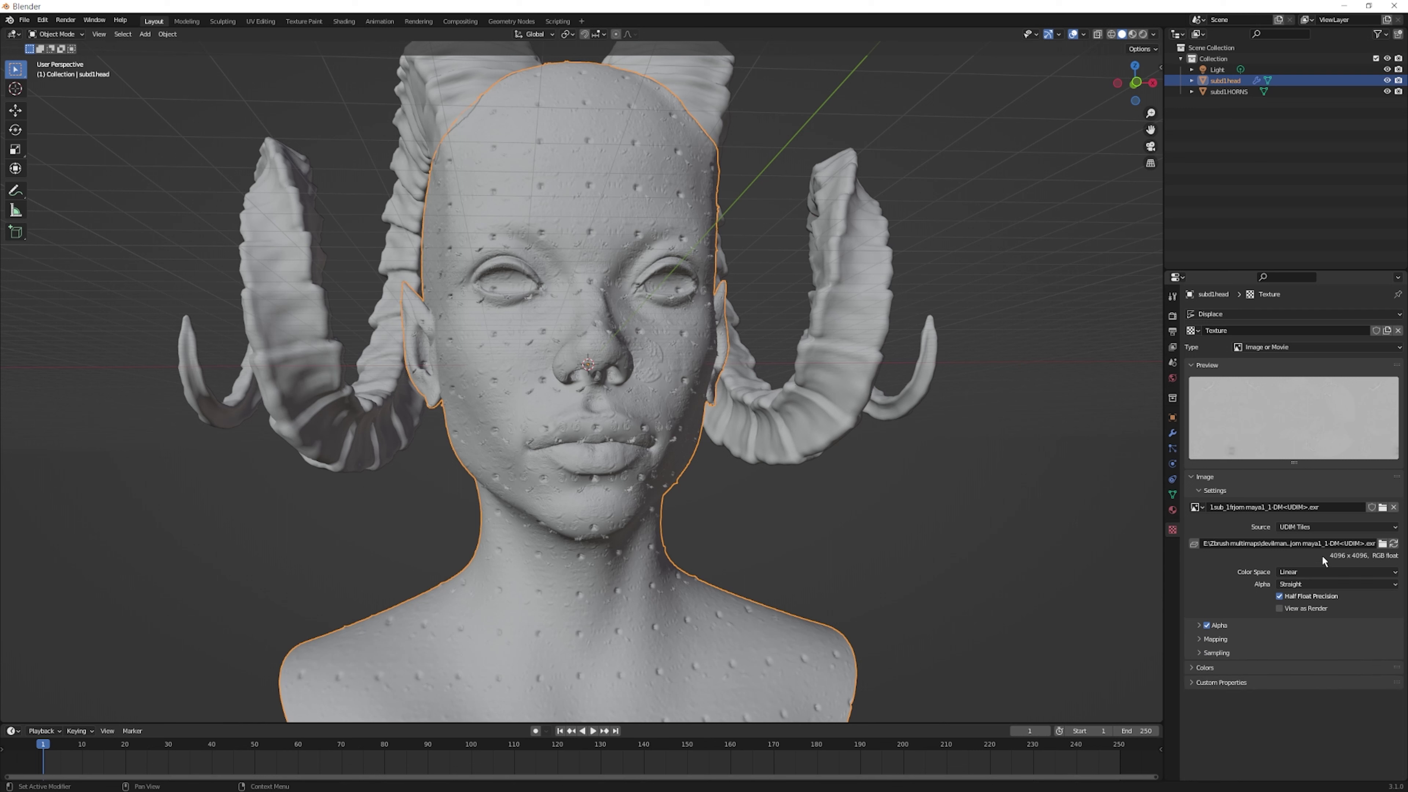
pyautogui.click(1346, 572)
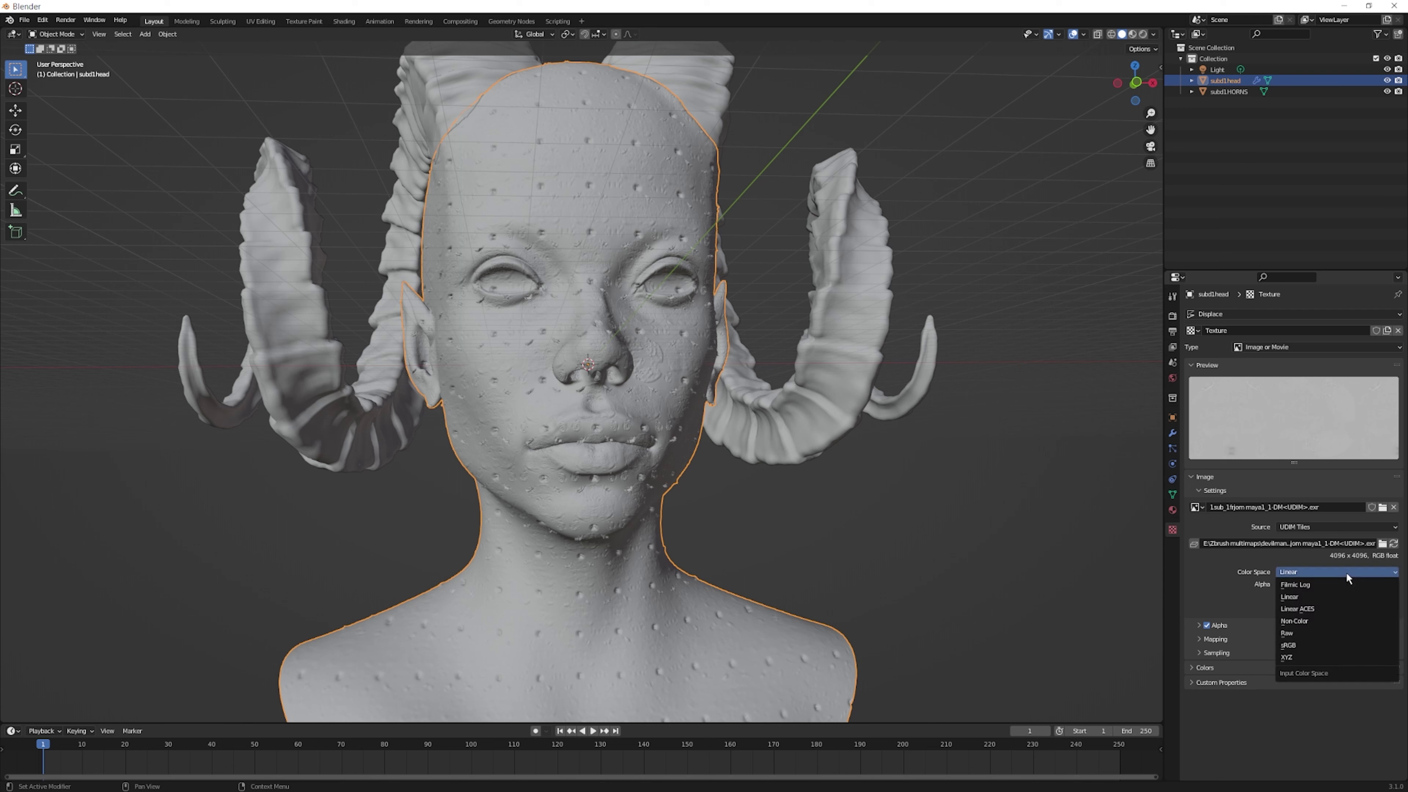
pyautogui.click(1344, 571)
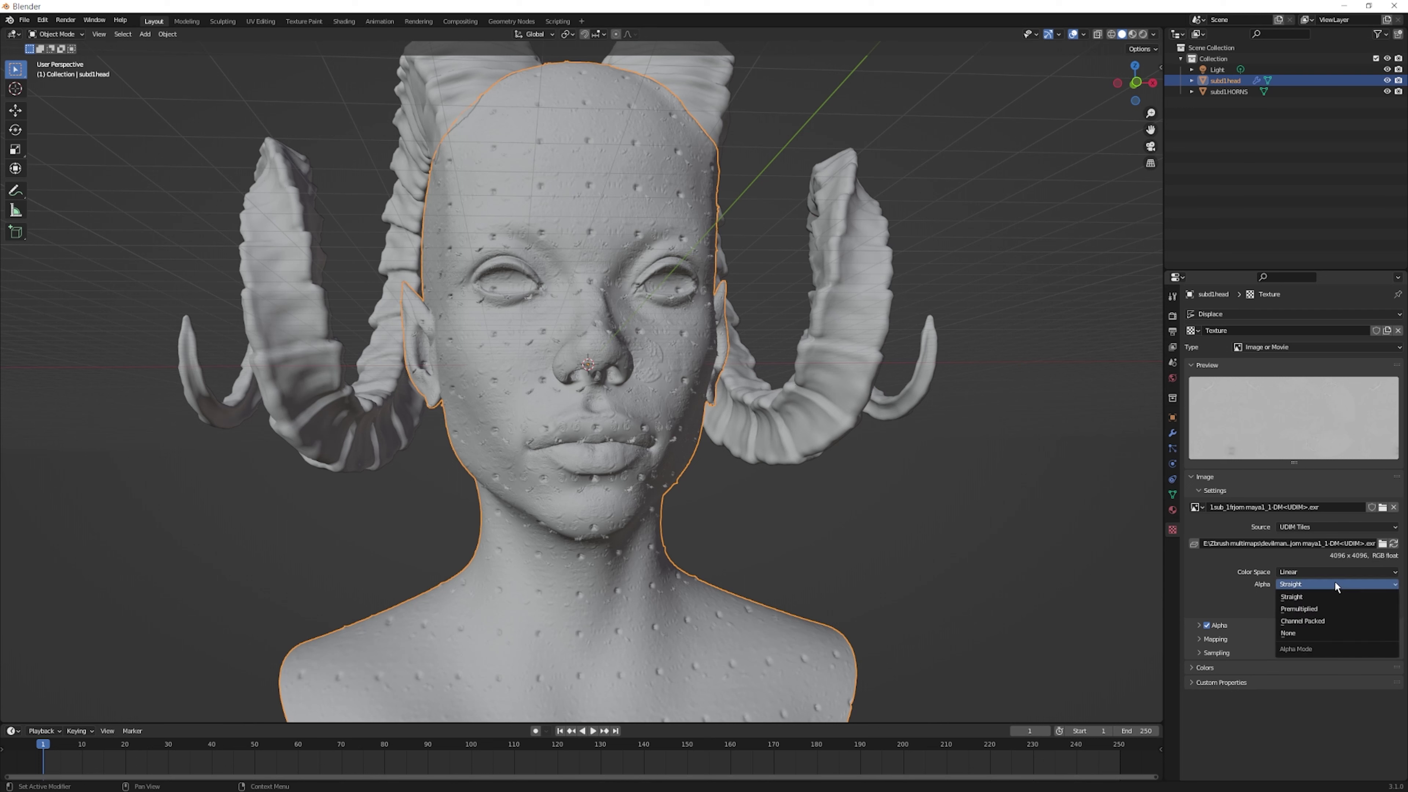
pyautogui.click(1322, 608)
pyautogui.click(1330, 582)
pyautogui.click(1331, 621)
pyautogui.click(1334, 585)
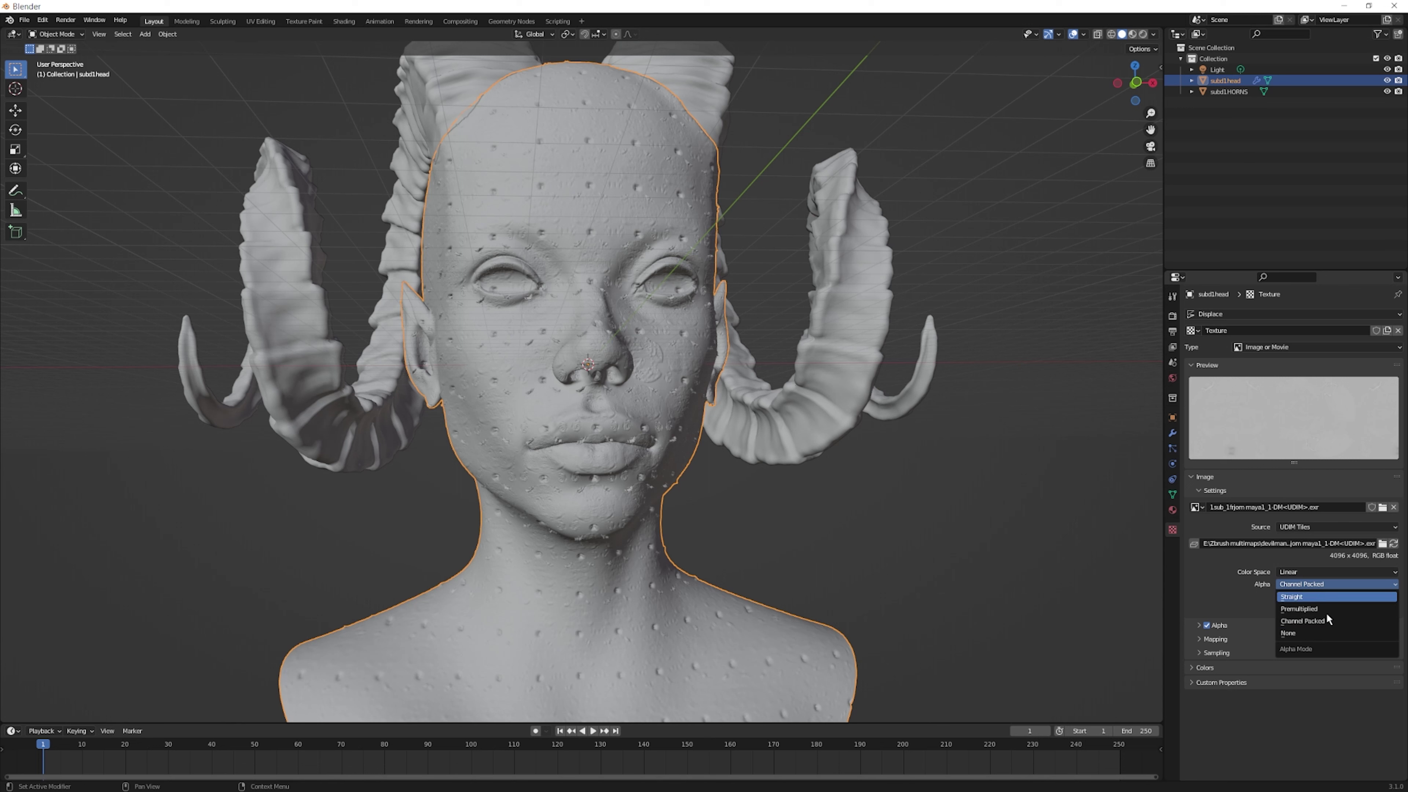
pyautogui.press('Return')
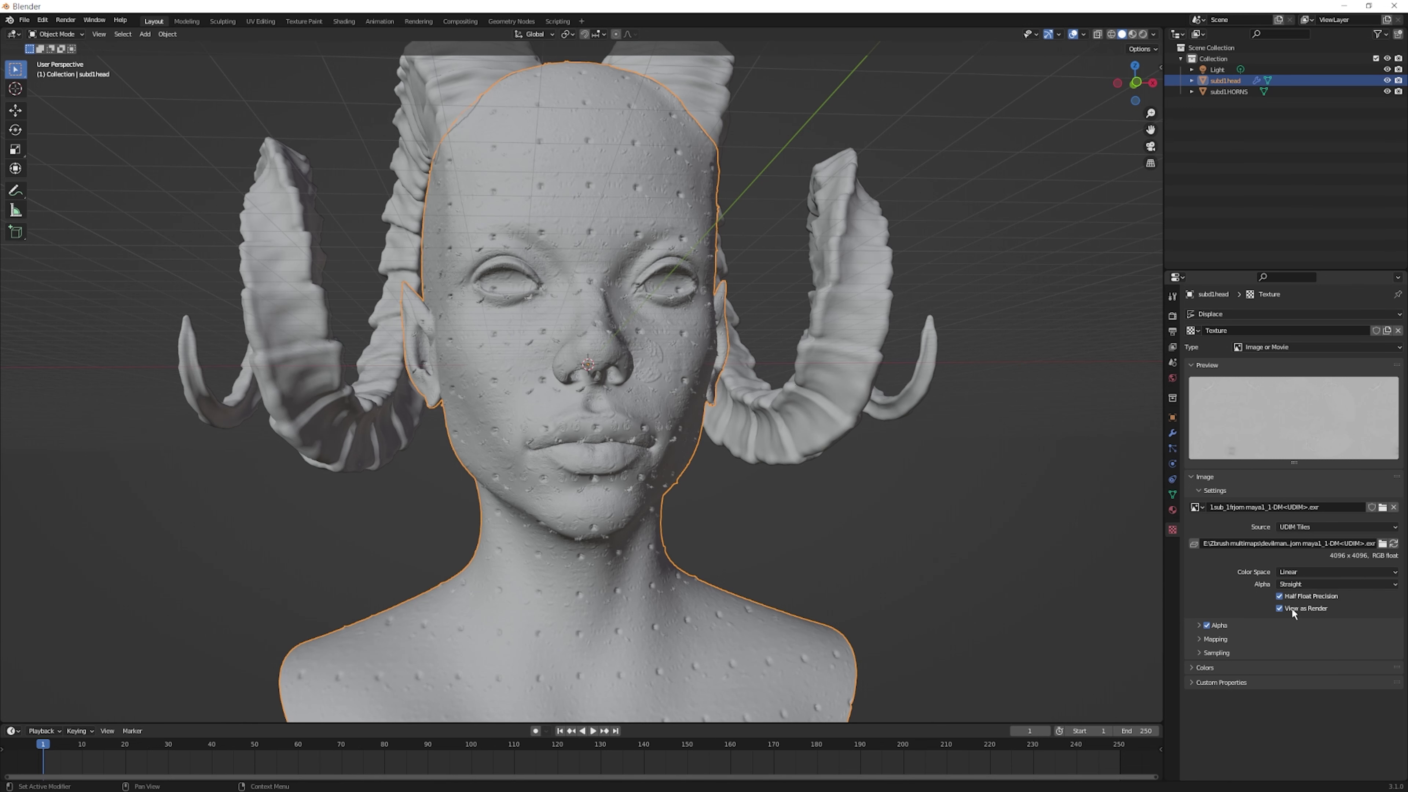
pyautogui.click(1292, 607)
pyautogui.click(1334, 524)
pyautogui.click(1333, 539)
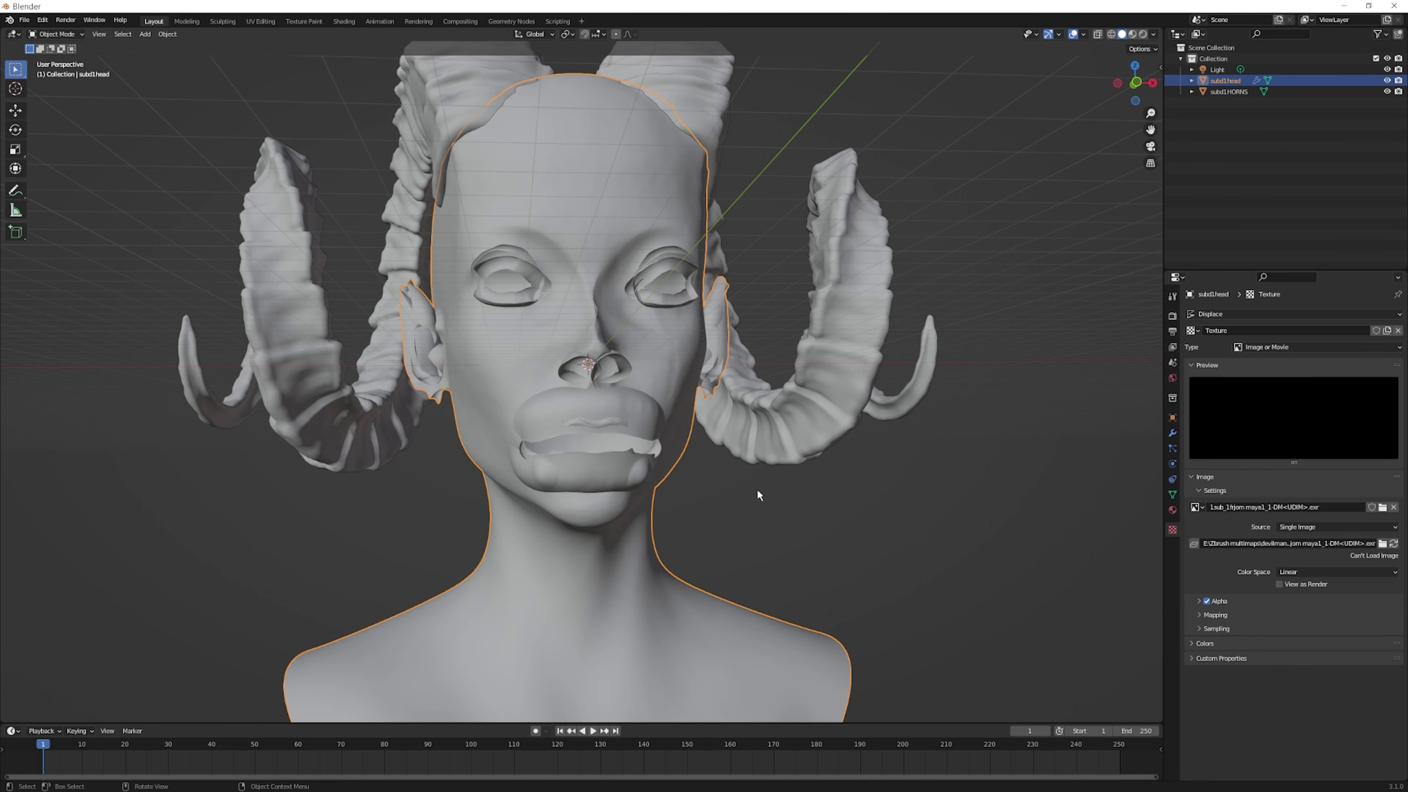
pyautogui.click(1351, 528)
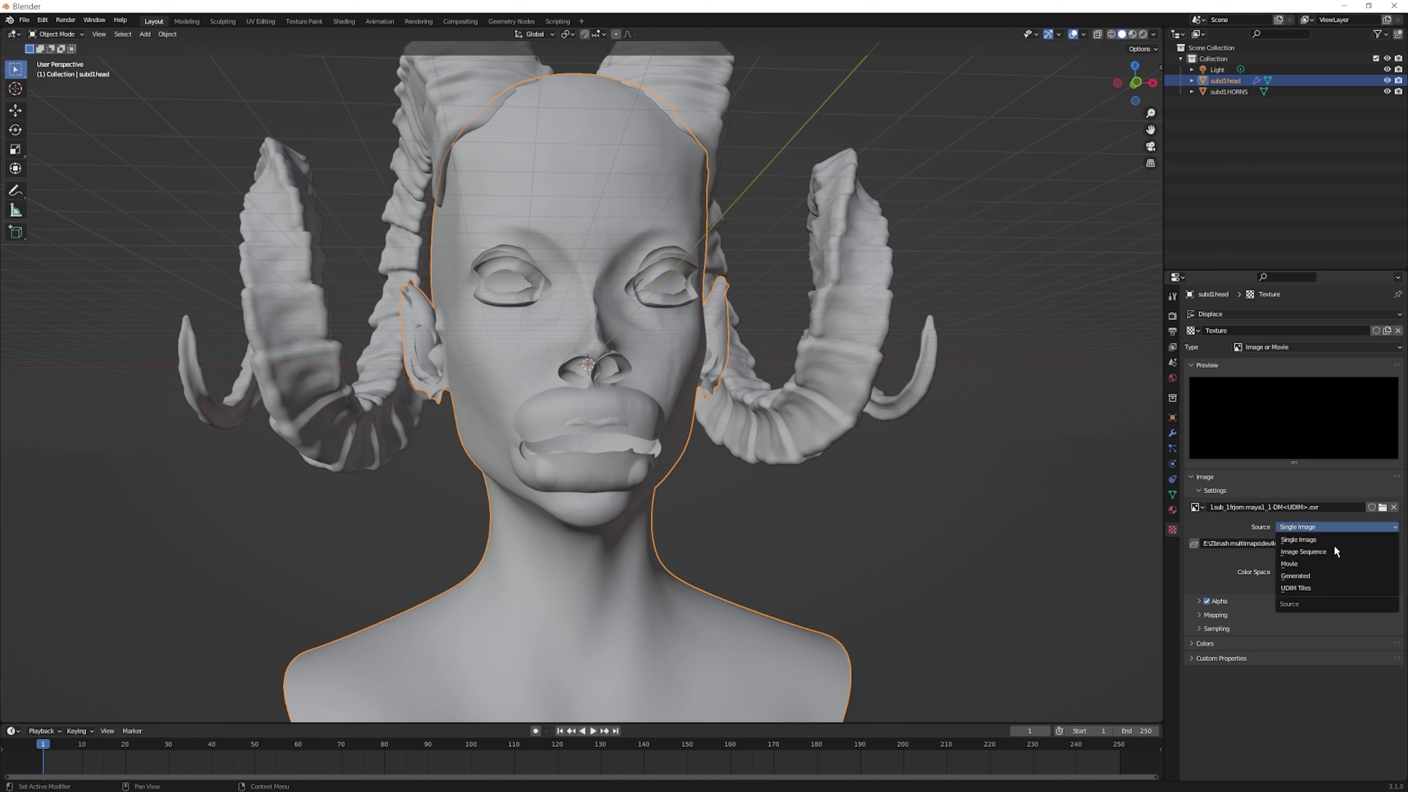
pyautogui.click(1334, 551)
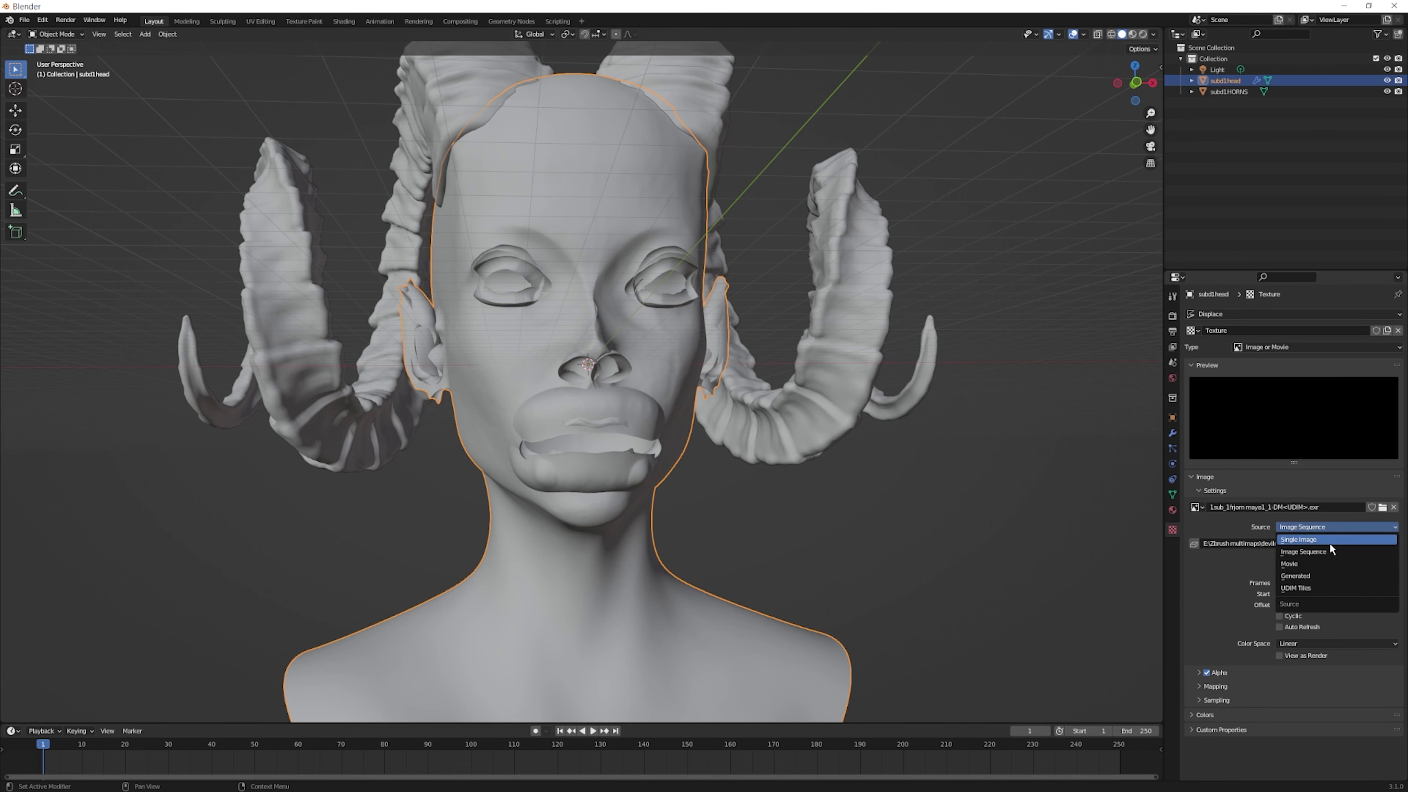
pyautogui.click(1323, 559)
pyautogui.click(1335, 528)
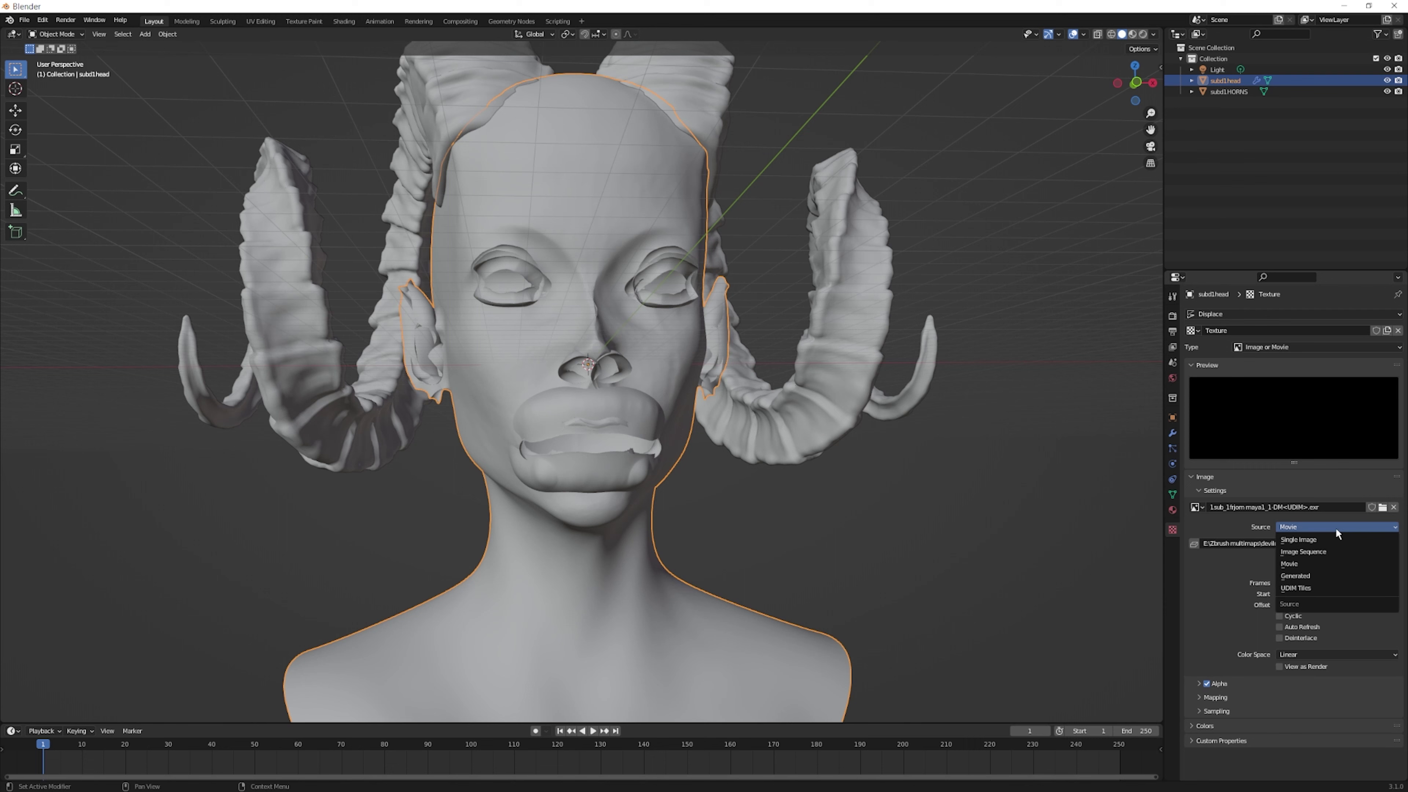
pyautogui.click(1295, 589)
pyautogui.scroll(5, 706, 427)
pyautogui.scroll(-2, 715, 440)
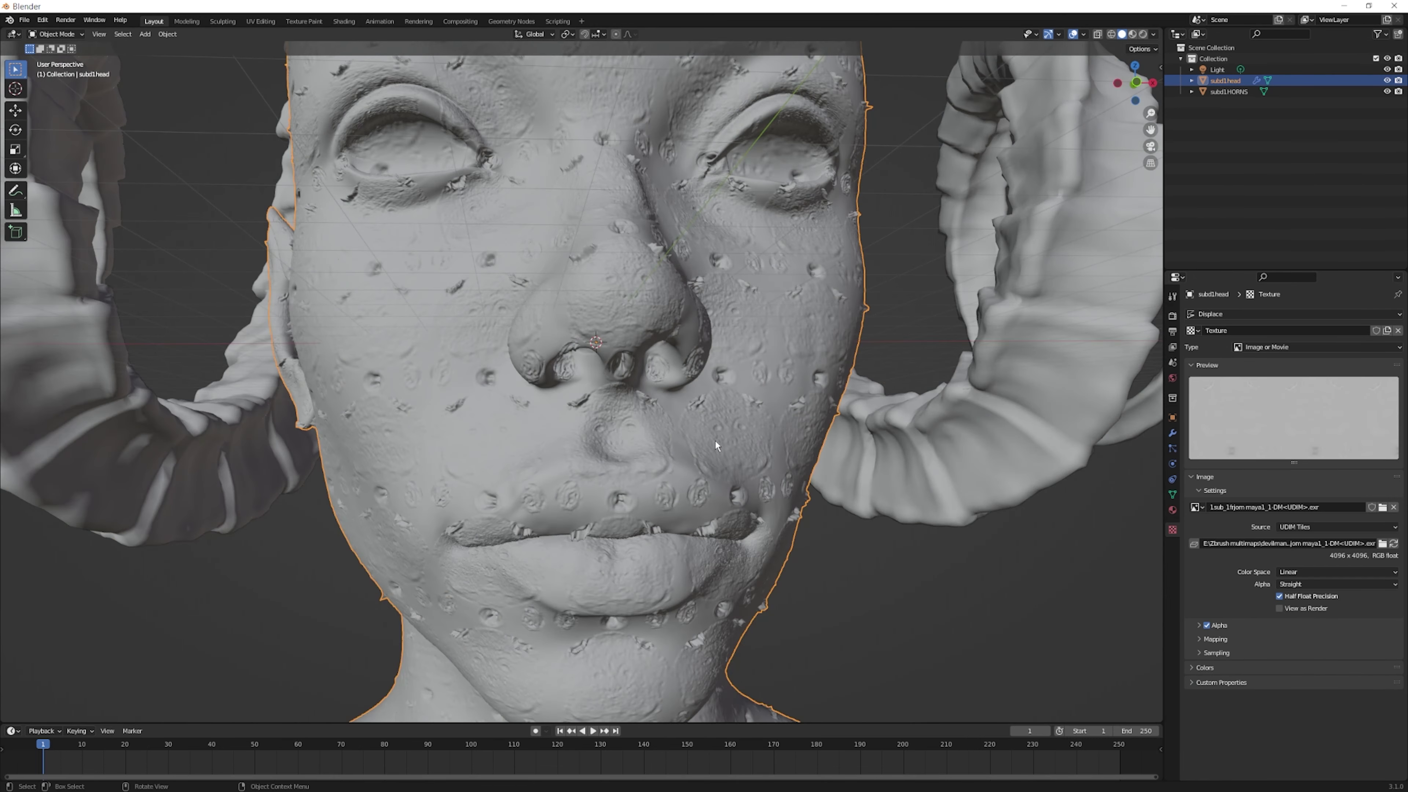
pyautogui.scroll(-4, 715, 439)
pyautogui.moveTo(738, 440)
pyautogui.mouseDown(button='middle')
pyautogui.moveTo(670, 452)
pyautogui.moveTo(723, 429)
pyautogui.moveTo(711, 467)
pyautogui.moveTo(741, 537)
pyautogui.moveTo(681, 295)
pyautogui.mouseUp(button='middle')
pyautogui.click(839, 483)
pyautogui.scroll(4, 722, 428)
pyautogui.scroll(-4, 722, 429)
pyautogui.moveTo(730, 360); pyautogui.dragTo(724, 473, button='middle')
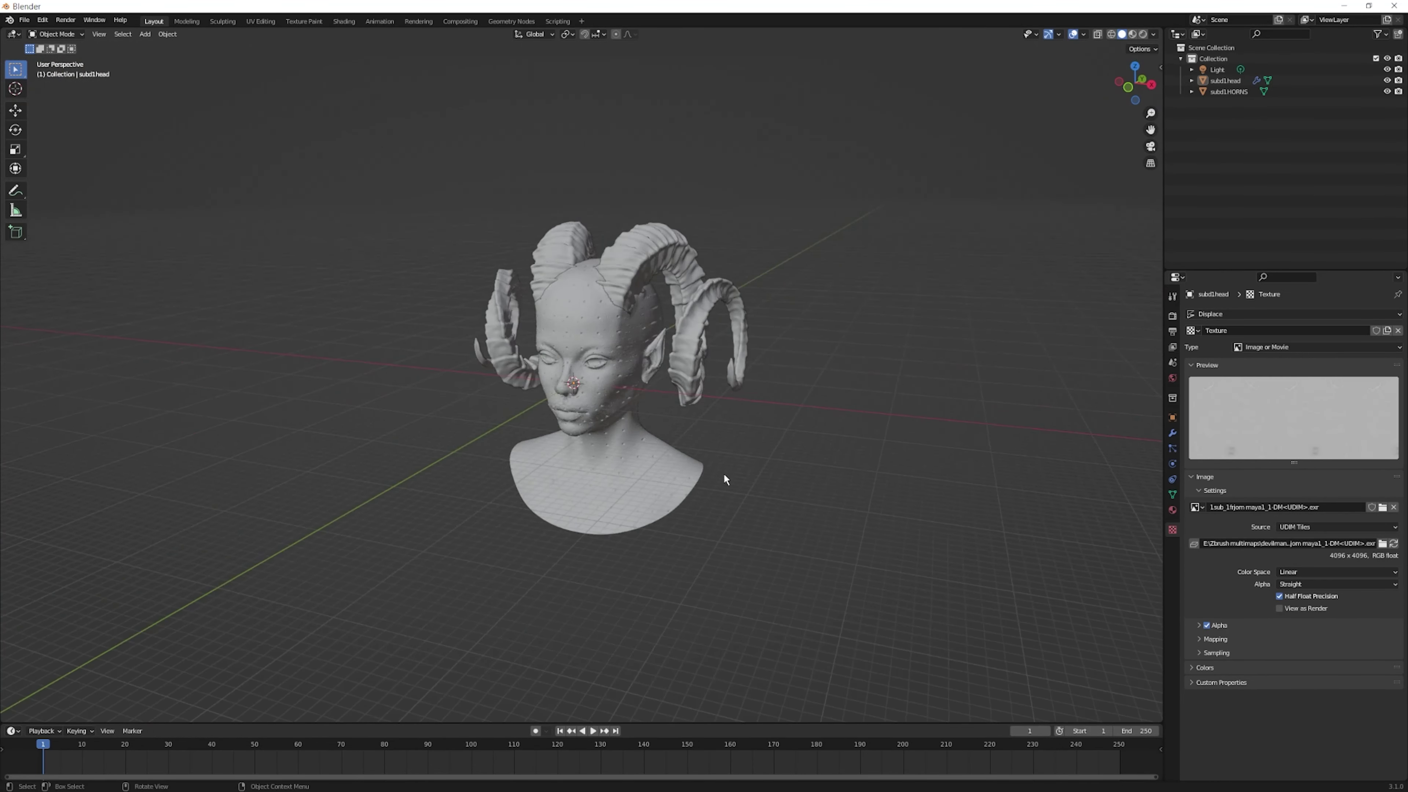
pyautogui.scroll(4, 715, 463)
pyautogui.scroll(2, 706, 454)
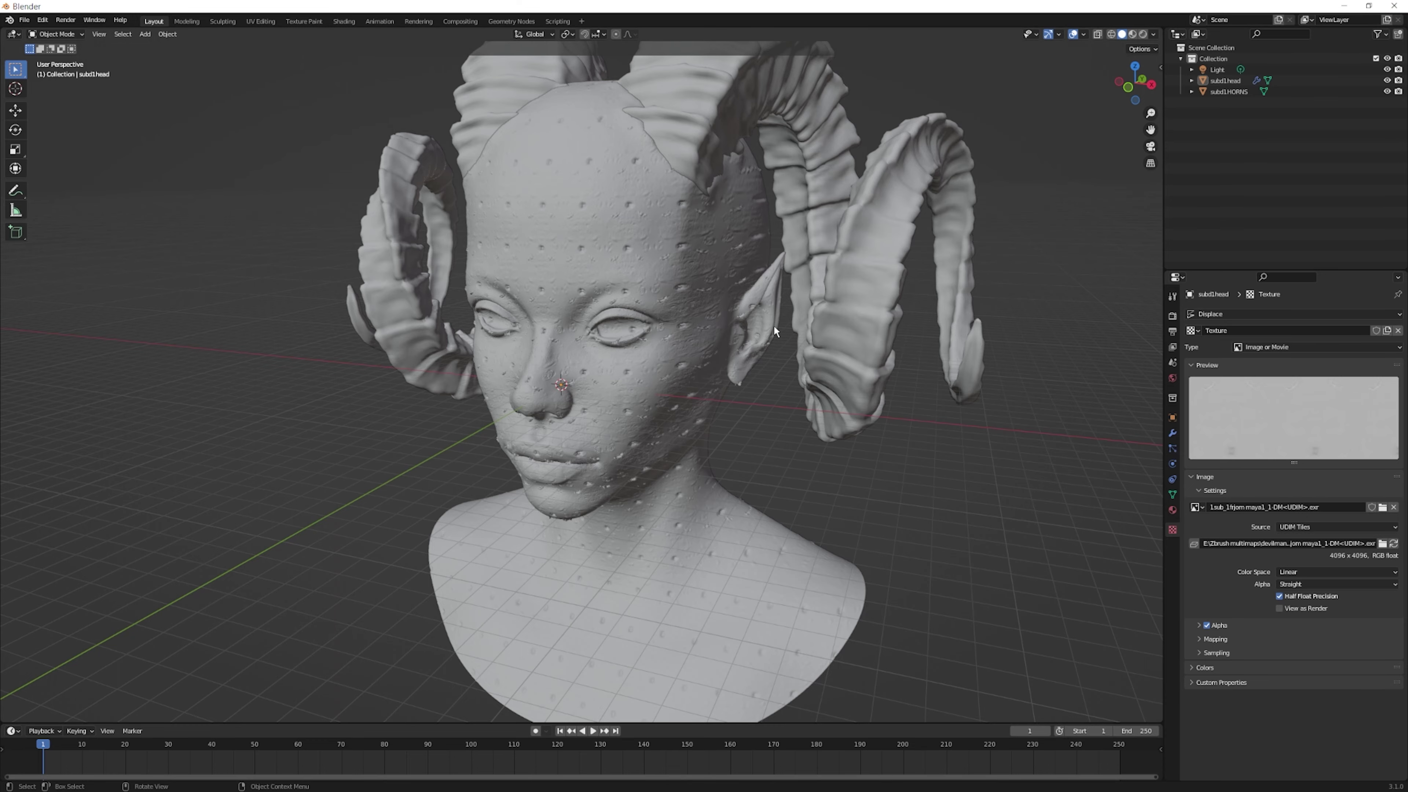
pyautogui.scroll(-5, 773, 325)
pyautogui.moveTo(763, 345)
pyautogui.mouseDown(button='middle')
pyautogui.moveTo(771, 388)
pyautogui.moveTo(637, 374)
pyautogui.mouseUp(button='middle')
pyautogui.scroll(3, 770, 389)
pyautogui.scroll(5, 643, 383)
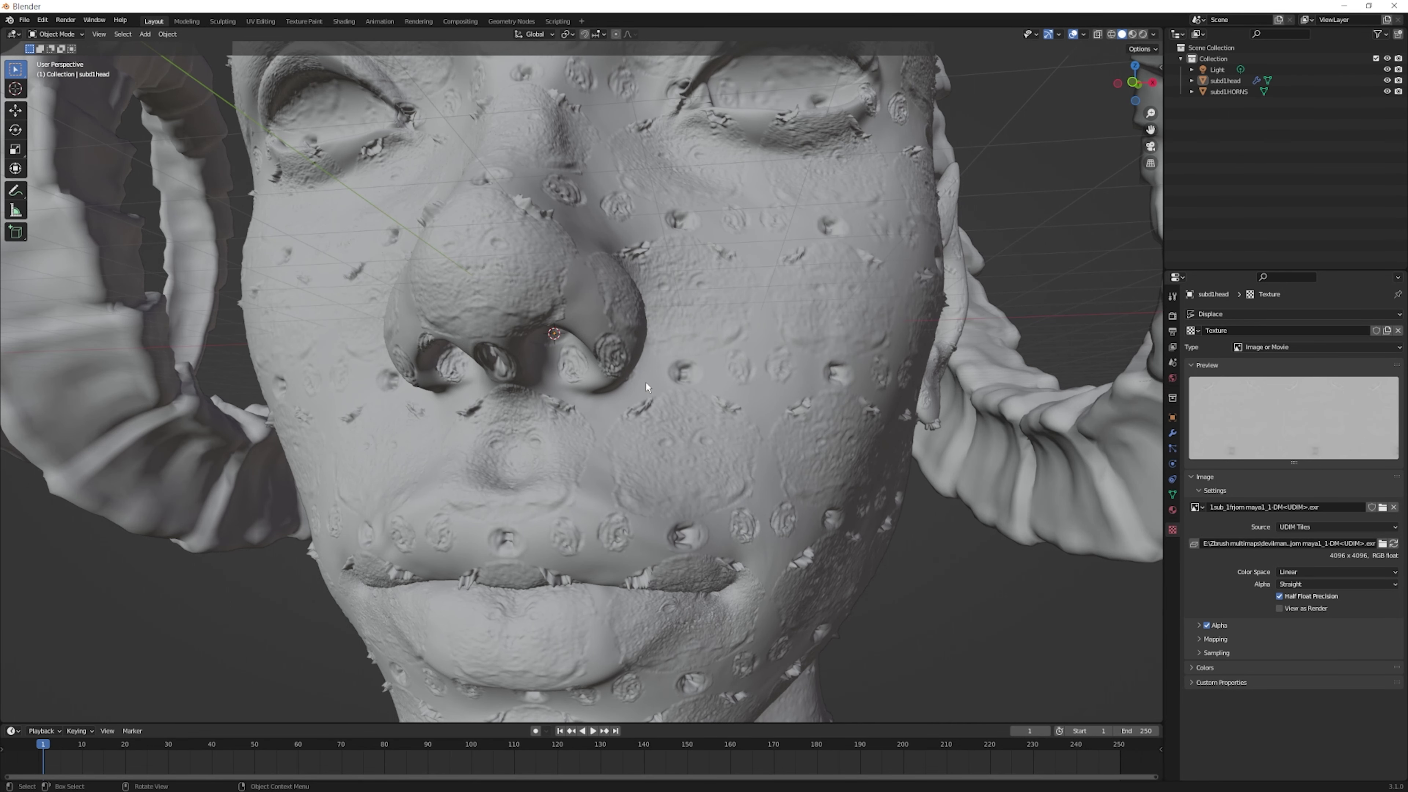
pyautogui.scroll(-5, 645, 383)
pyautogui.moveTo(646, 383)
pyautogui.mouseDown(button='middle')
pyautogui.moveTo(655, 394)
pyautogui.moveTo(726, 321)
pyautogui.moveTo(898, 419)
pyautogui.mouseUp(button='middle')
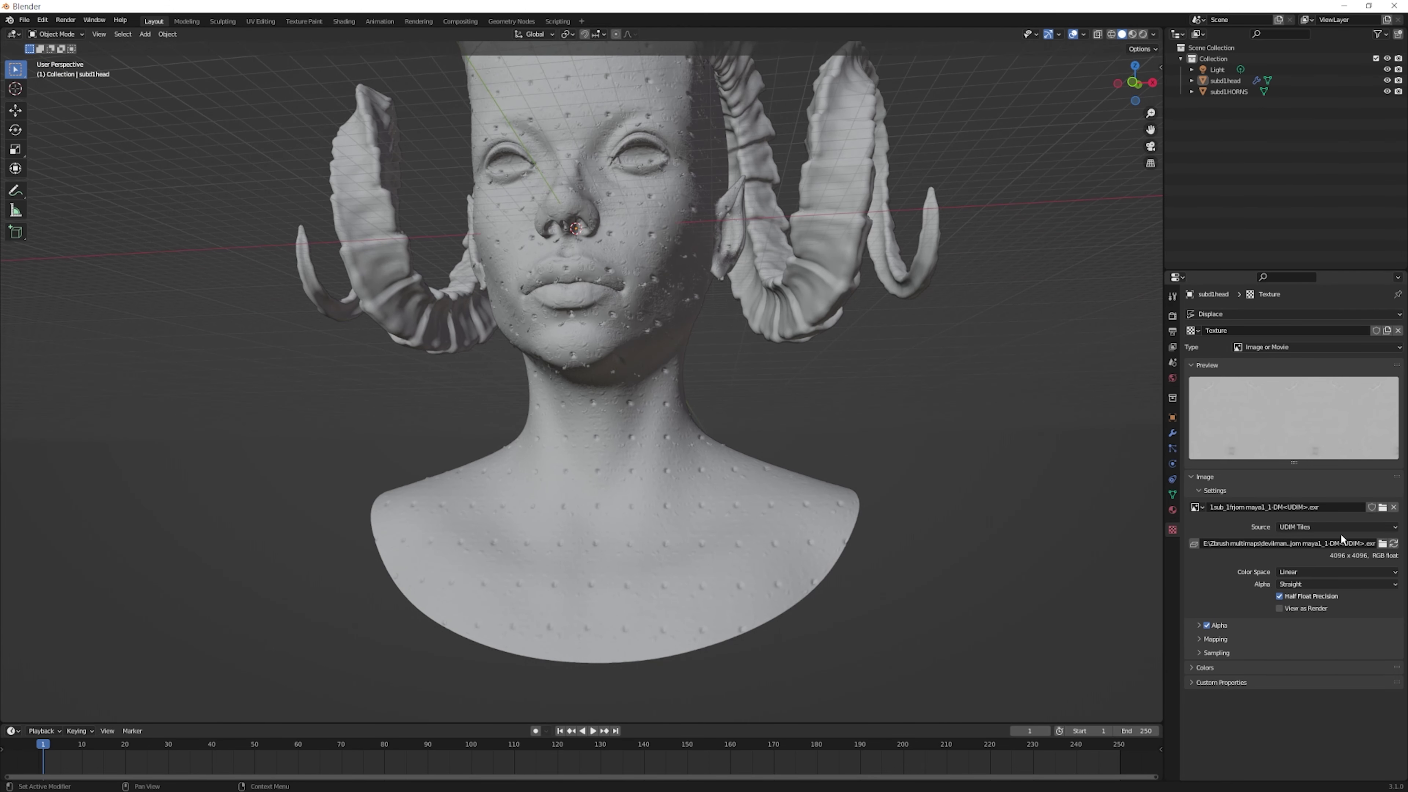
# Repoint the image's file path to DM1002.exr instead of the UDIM-pattern name
pyautogui.click(1232, 474)
pyautogui.click(1231, 478)
pyautogui.click(1340, 543)
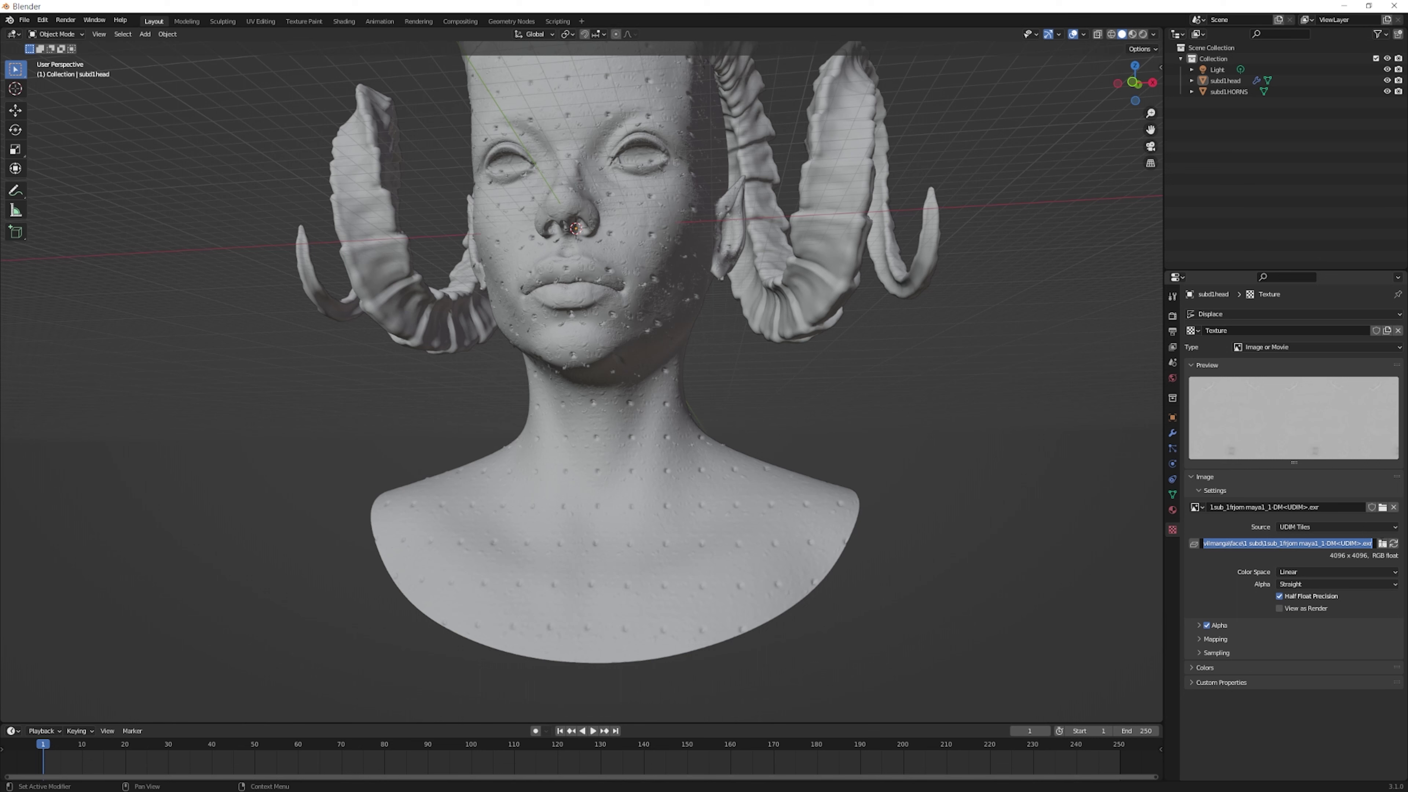
pyautogui.click(1383, 543)
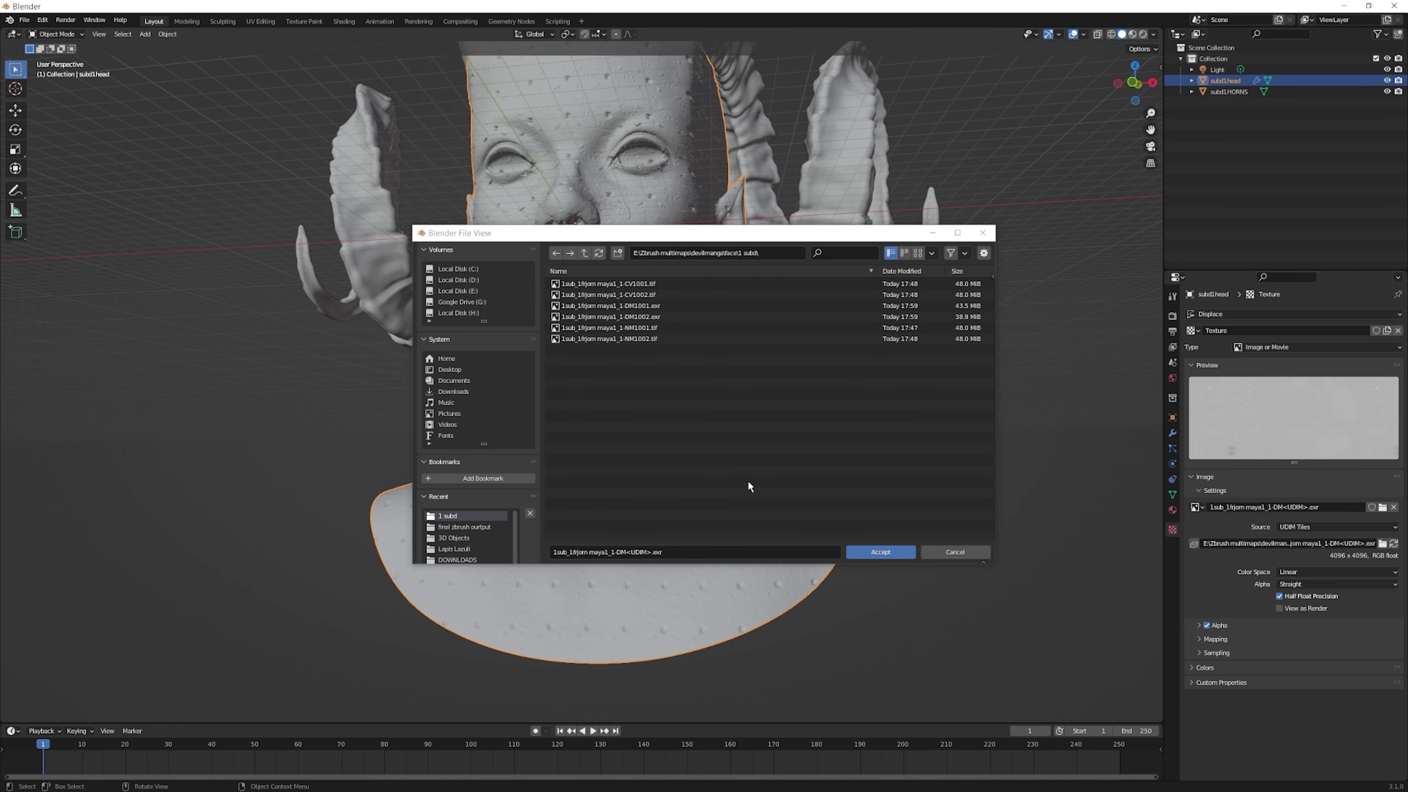
pyautogui.click(653, 316)
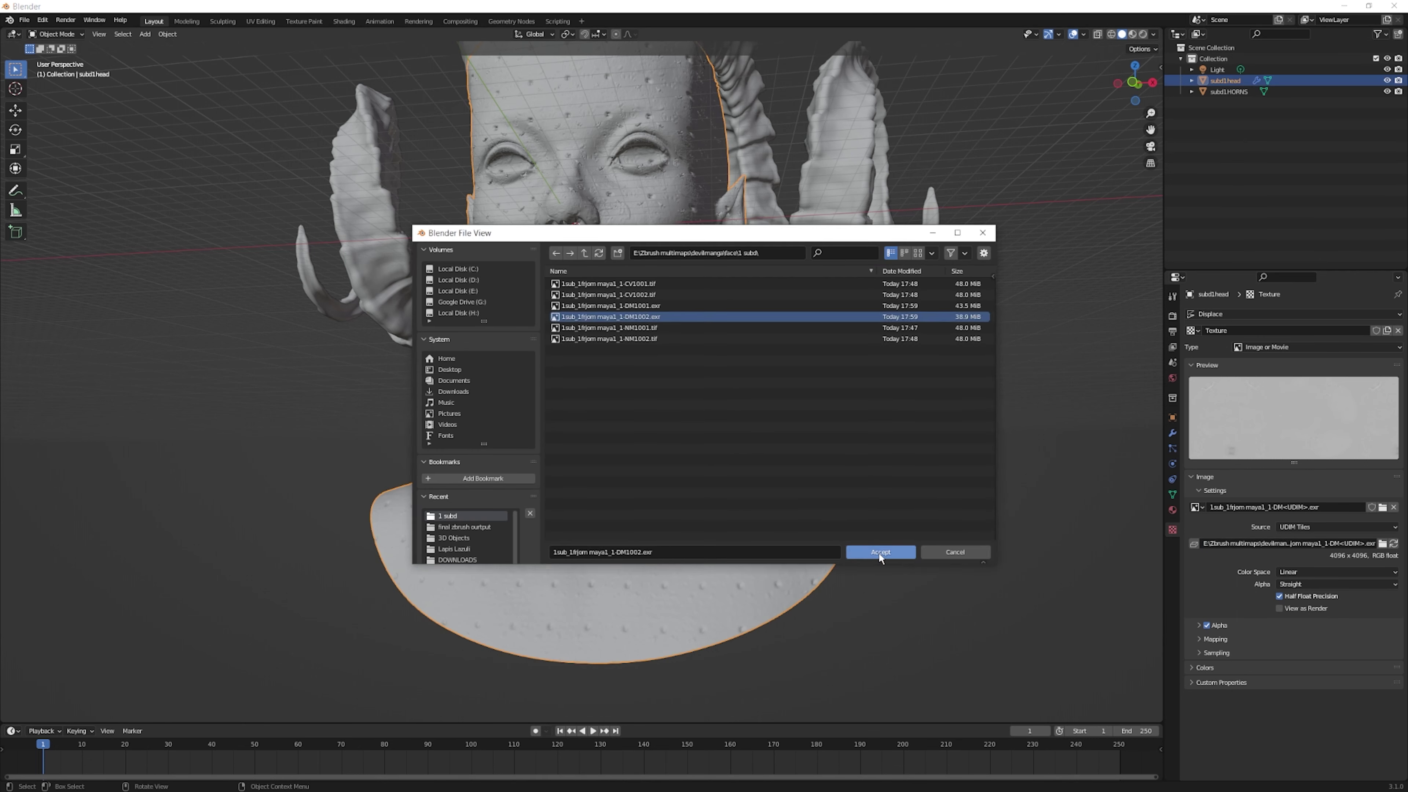
pyautogui.click(879, 553)
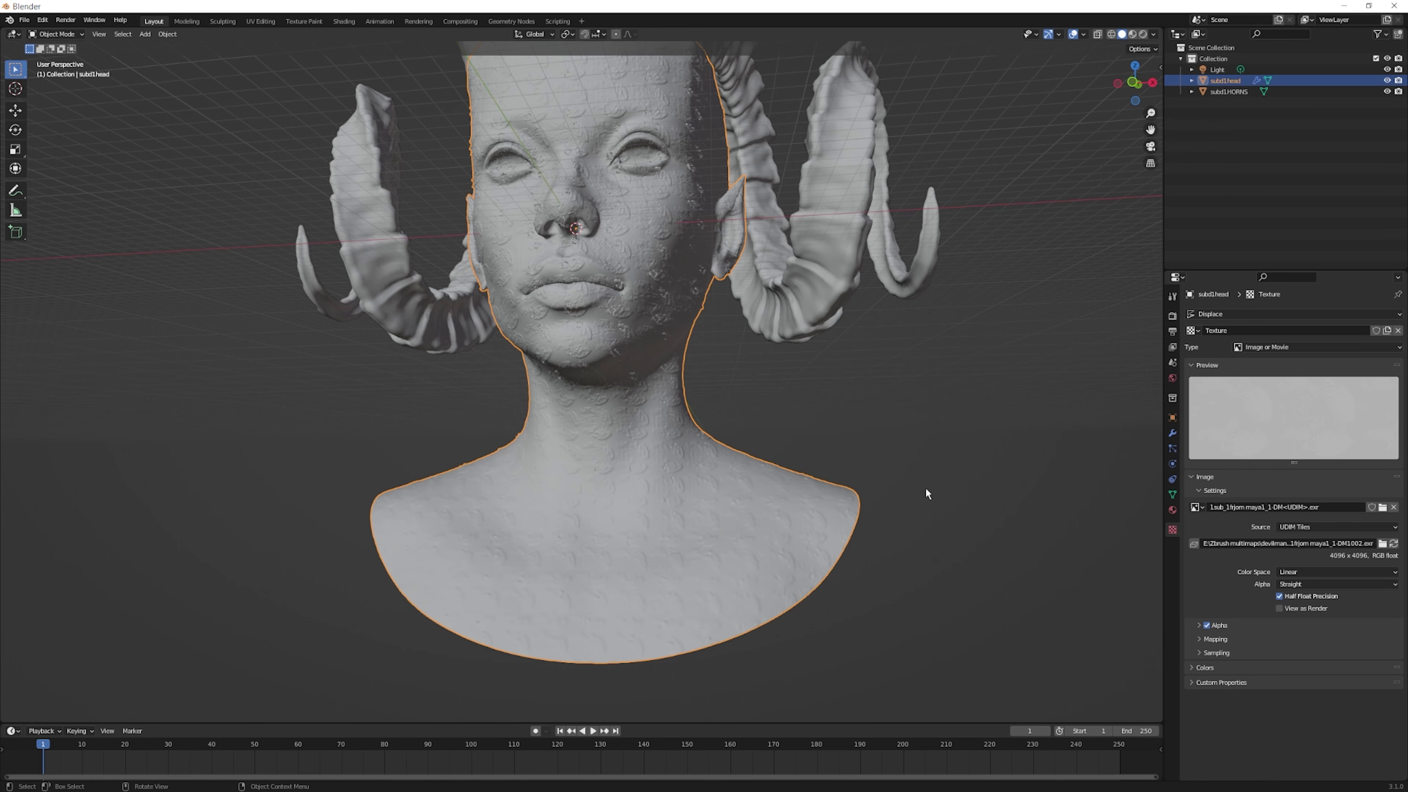
# Split the viewport and turn the right half into the Shader Editor
pyautogui.scroll(2, 720, 432)
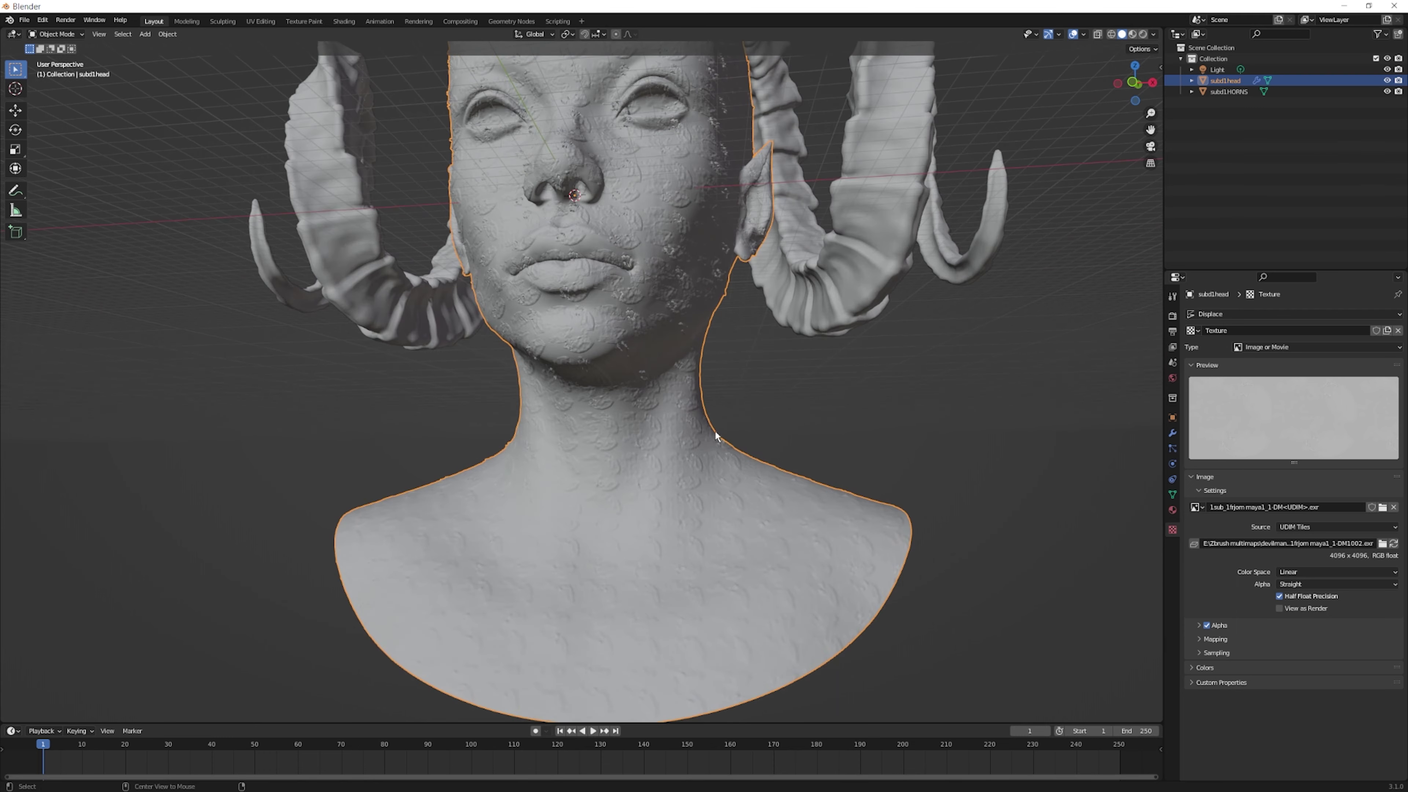
pyautogui.moveTo(743, 423); pyautogui.dragTo(752, 433, button='middle')
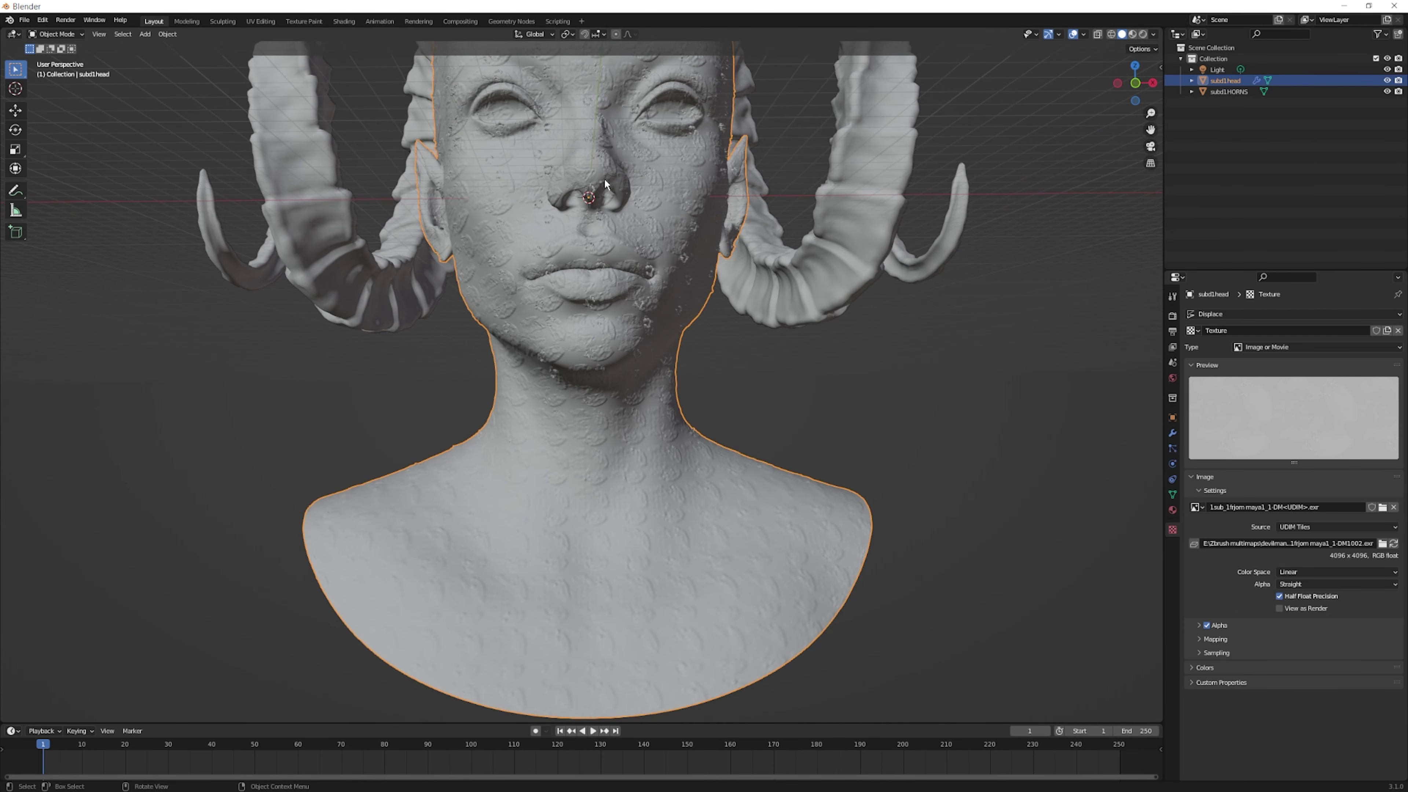
pyautogui.moveTo(1157, 36); pyautogui.dragTo(549, 37)
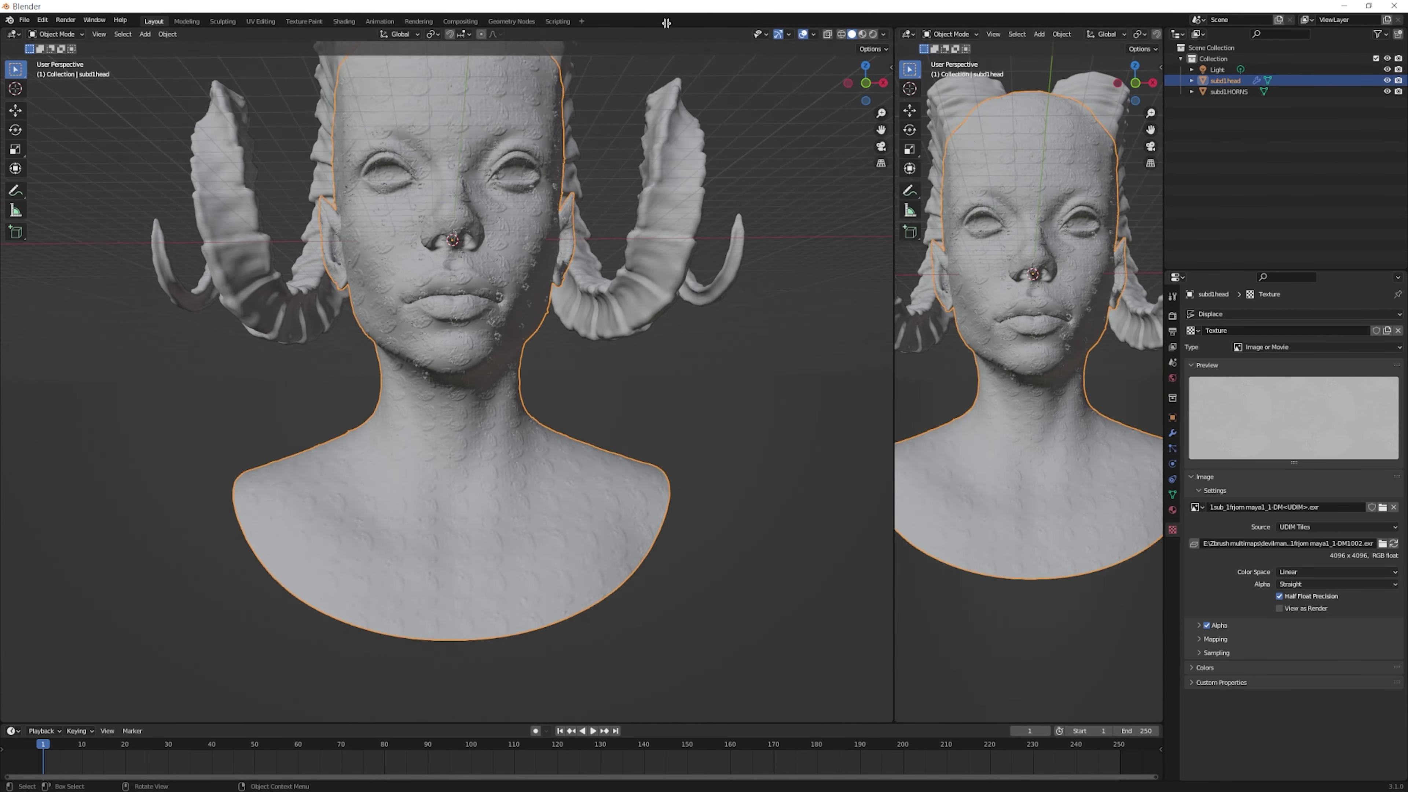
pyautogui.click(564, 34)
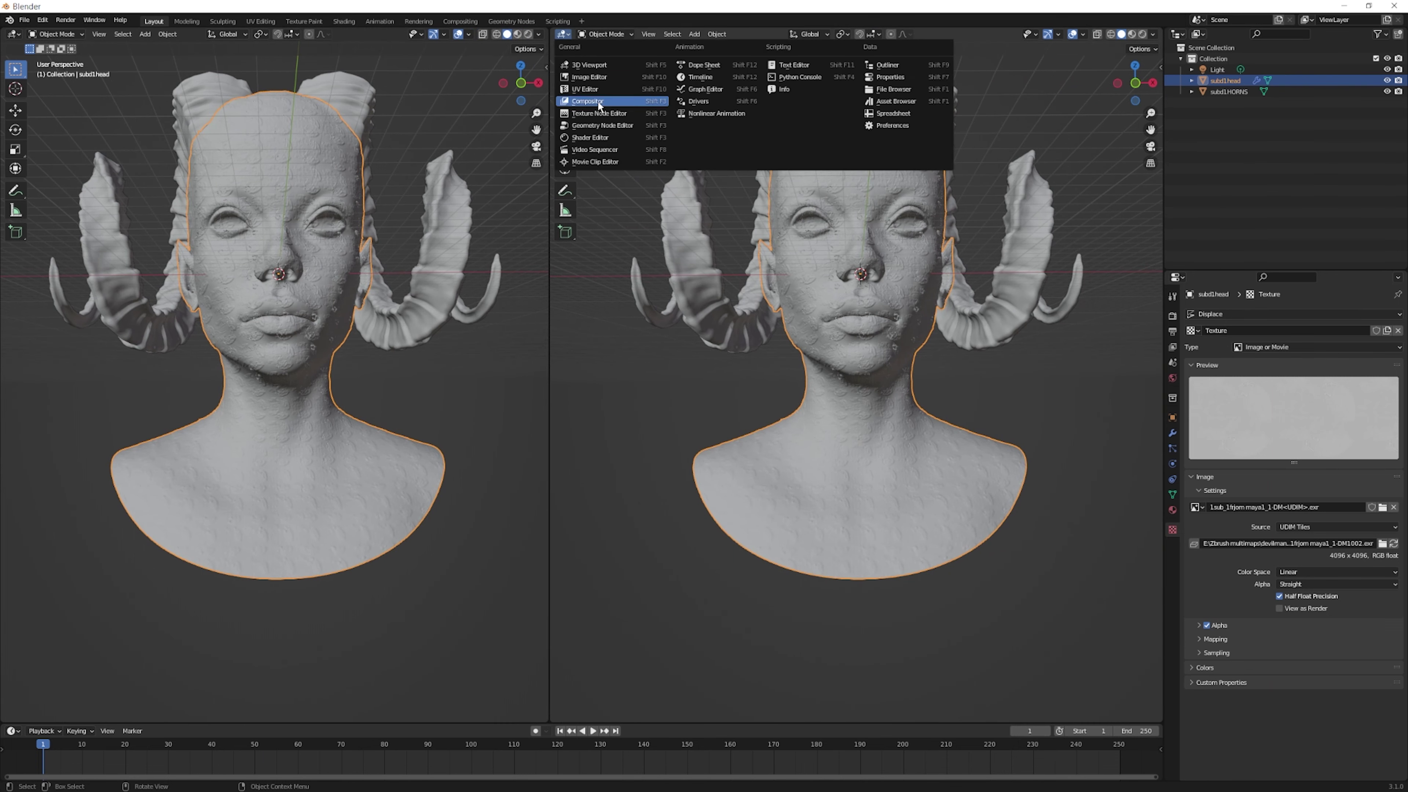
pyautogui.click(604, 139)
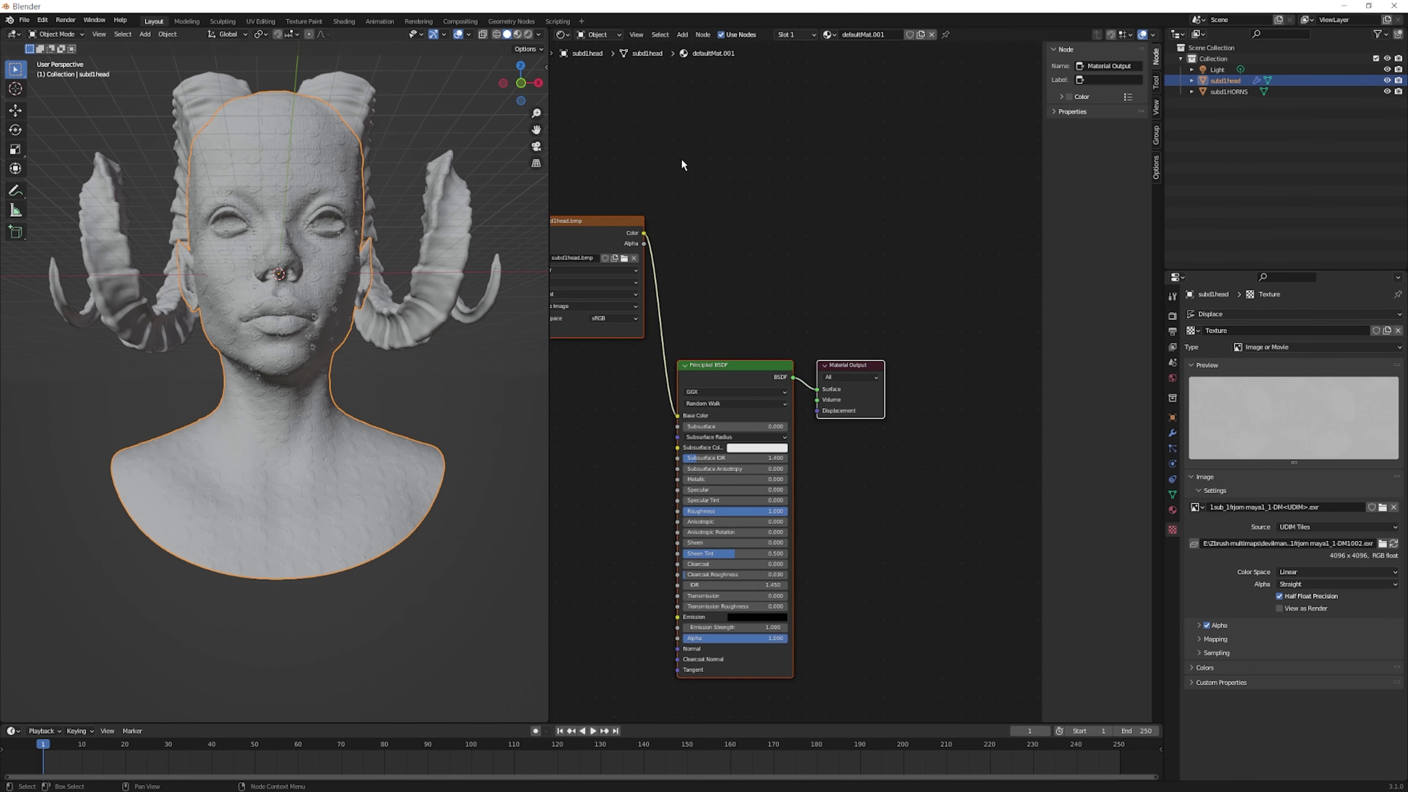
pyautogui.scroll(-1, 848, 395)
# Wire the Image Texture's Color into Material Output Displacement and rearrange the nodes
pyautogui.moveTo(848, 395); pyautogui.dragTo(1003, 319, button='middle')
pyautogui.click(951, 394)
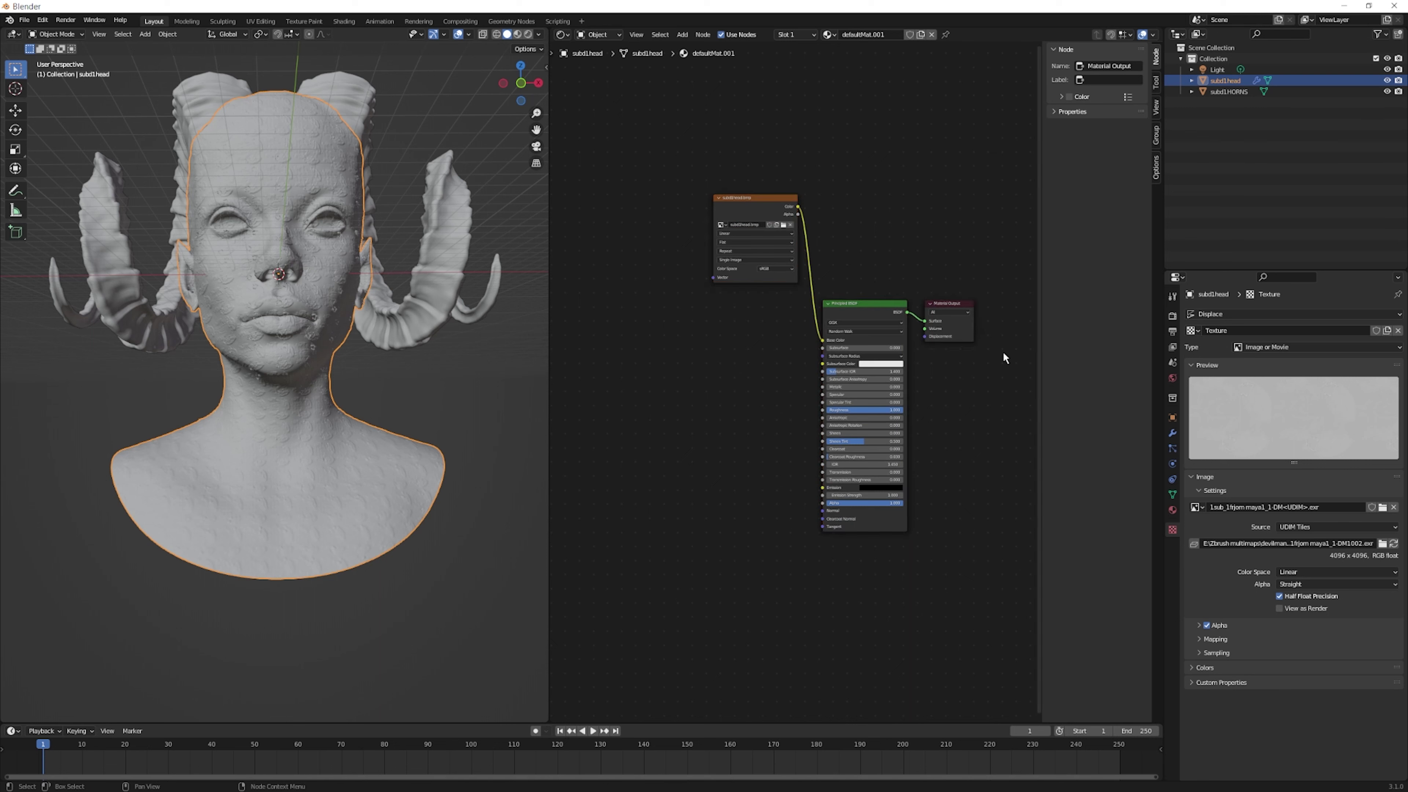
pyautogui.moveTo(743, 207); pyautogui.dragTo(691, 275)
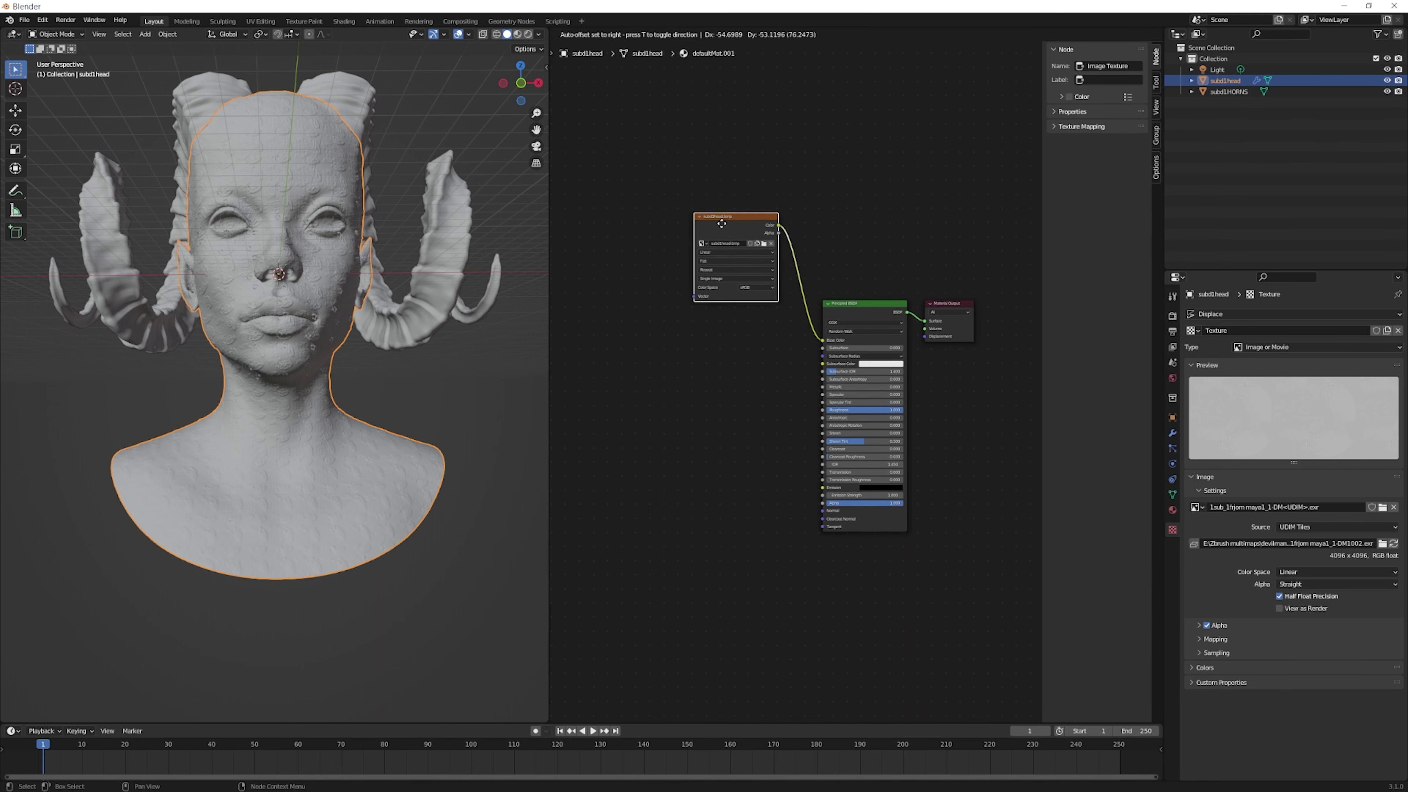
pyautogui.scroll(3, 700, 288)
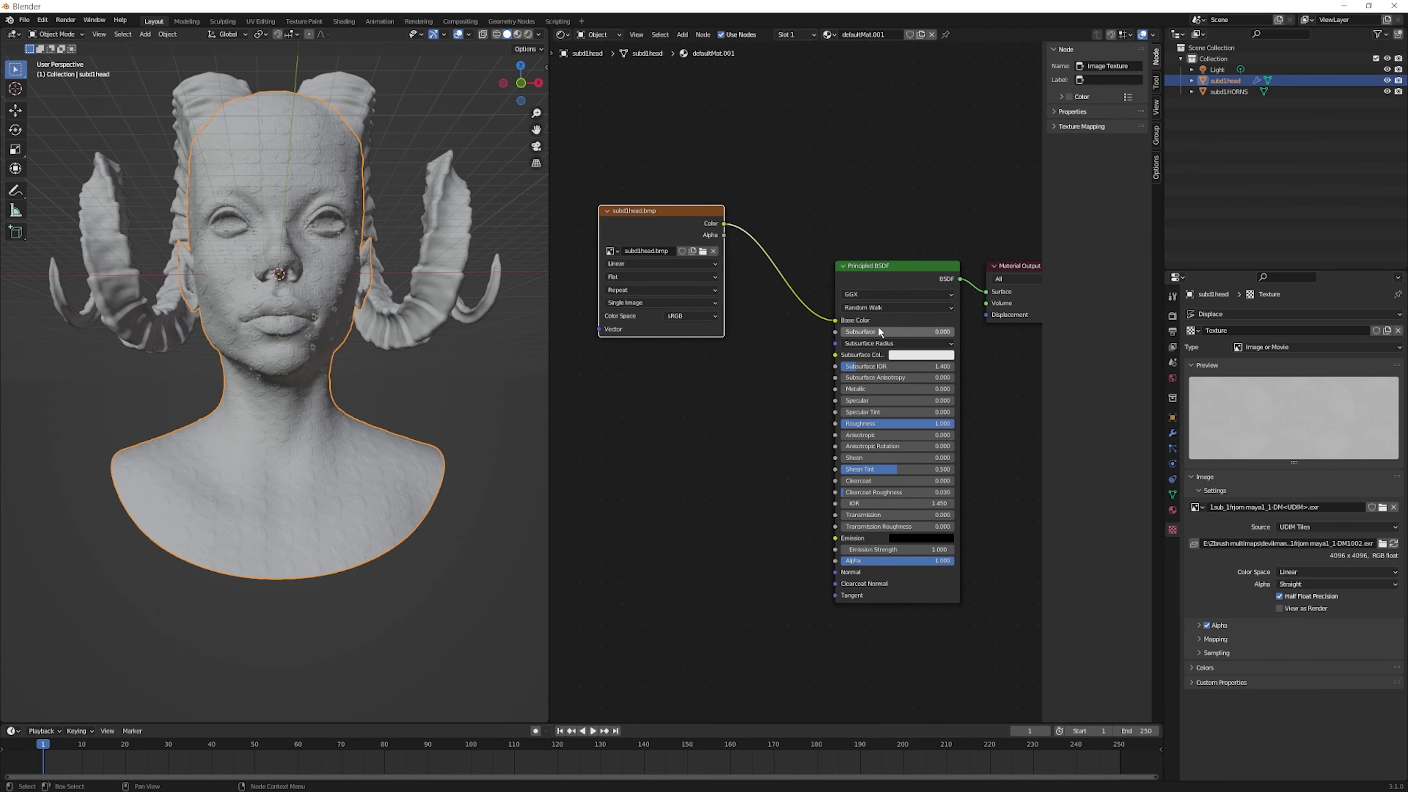
pyautogui.moveTo(836, 321); pyautogui.dragTo(986, 315)
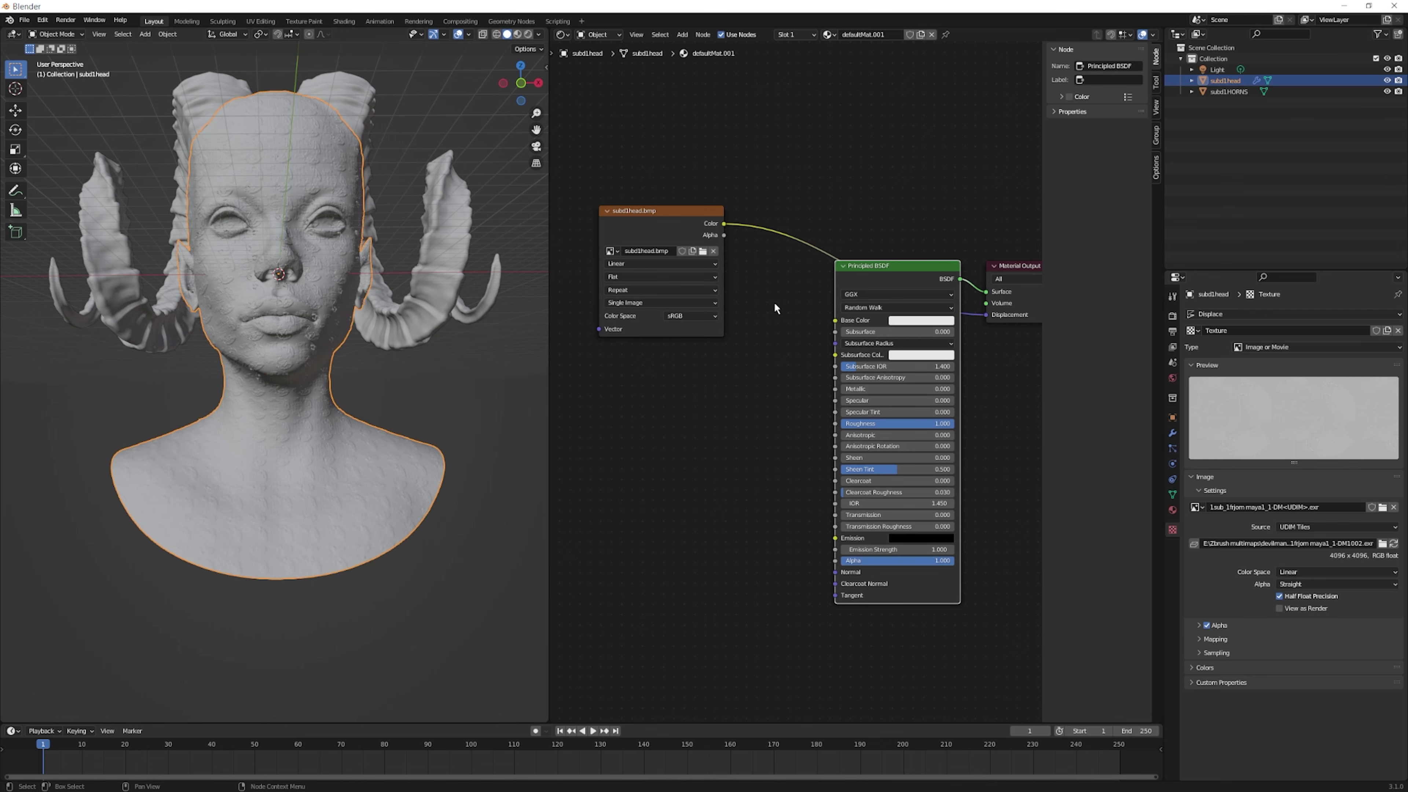
pyautogui.moveTo(618, 235); pyautogui.dragTo(833, 631)
pyautogui.moveTo(855, 283); pyautogui.dragTo(804, 246)
pyautogui.scroll(-5, 398, 457)
pyautogui.hotkey('shift', 'a')
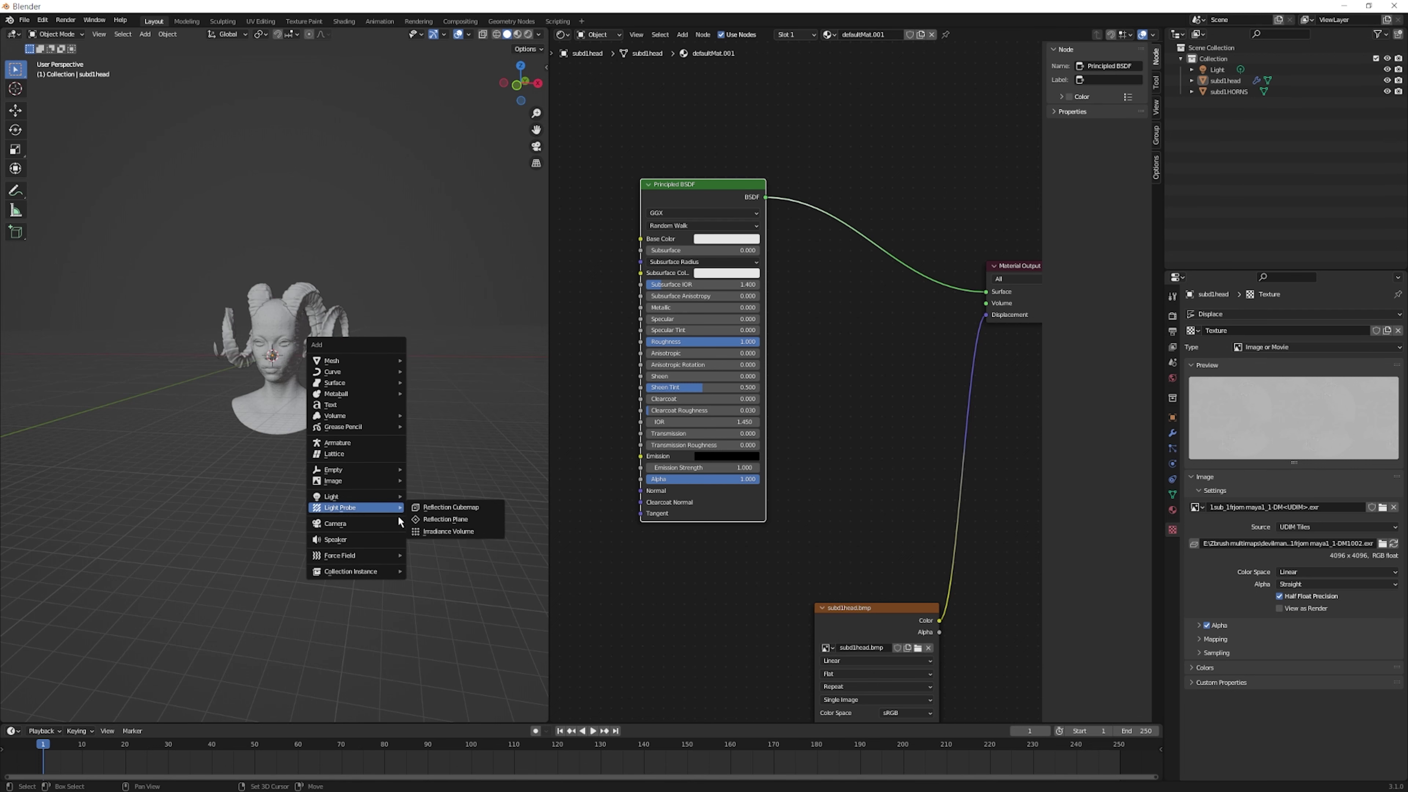
# Add a camera and view the scene through it
pyautogui.click(390, 525)
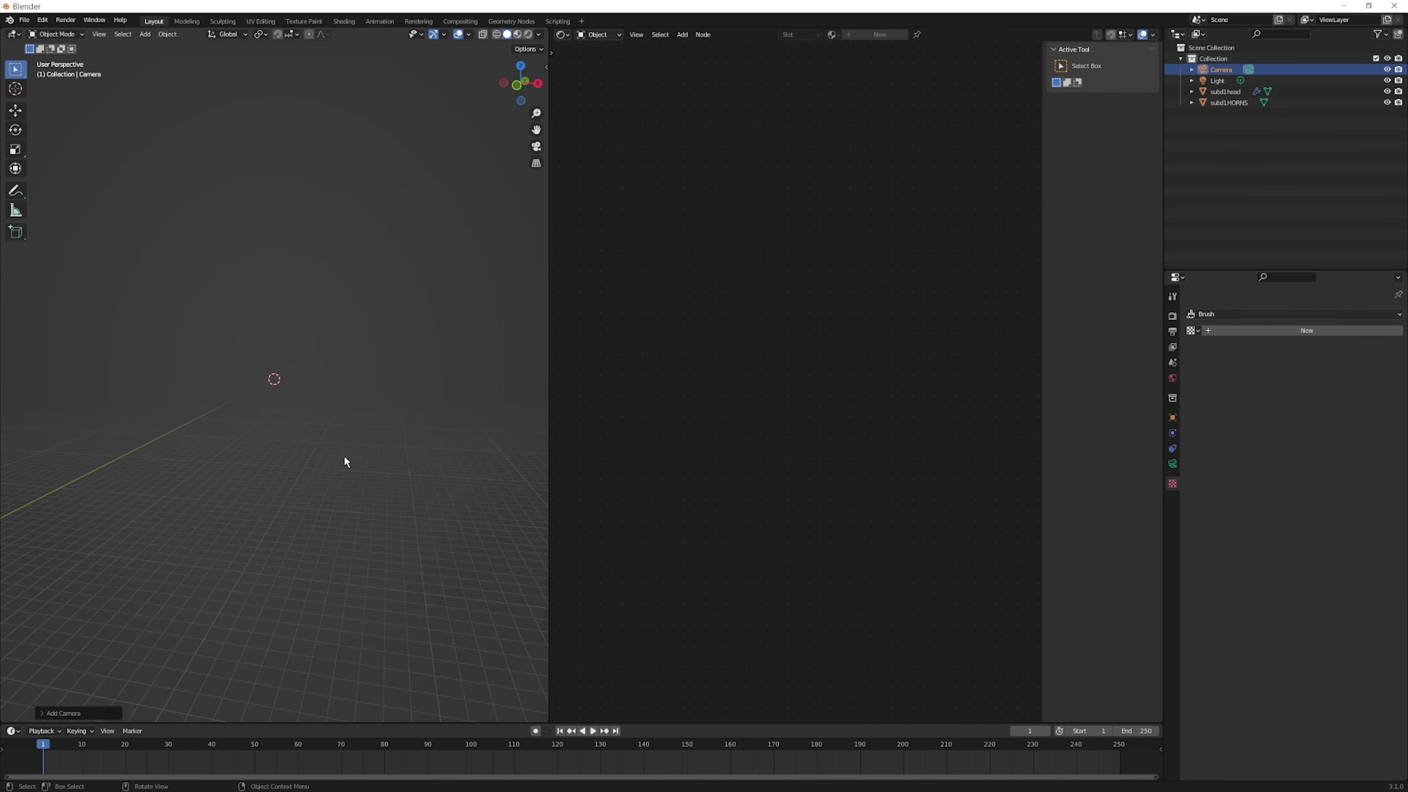
pyautogui.scroll(2, 309, 420)
pyautogui.press('KP_0')
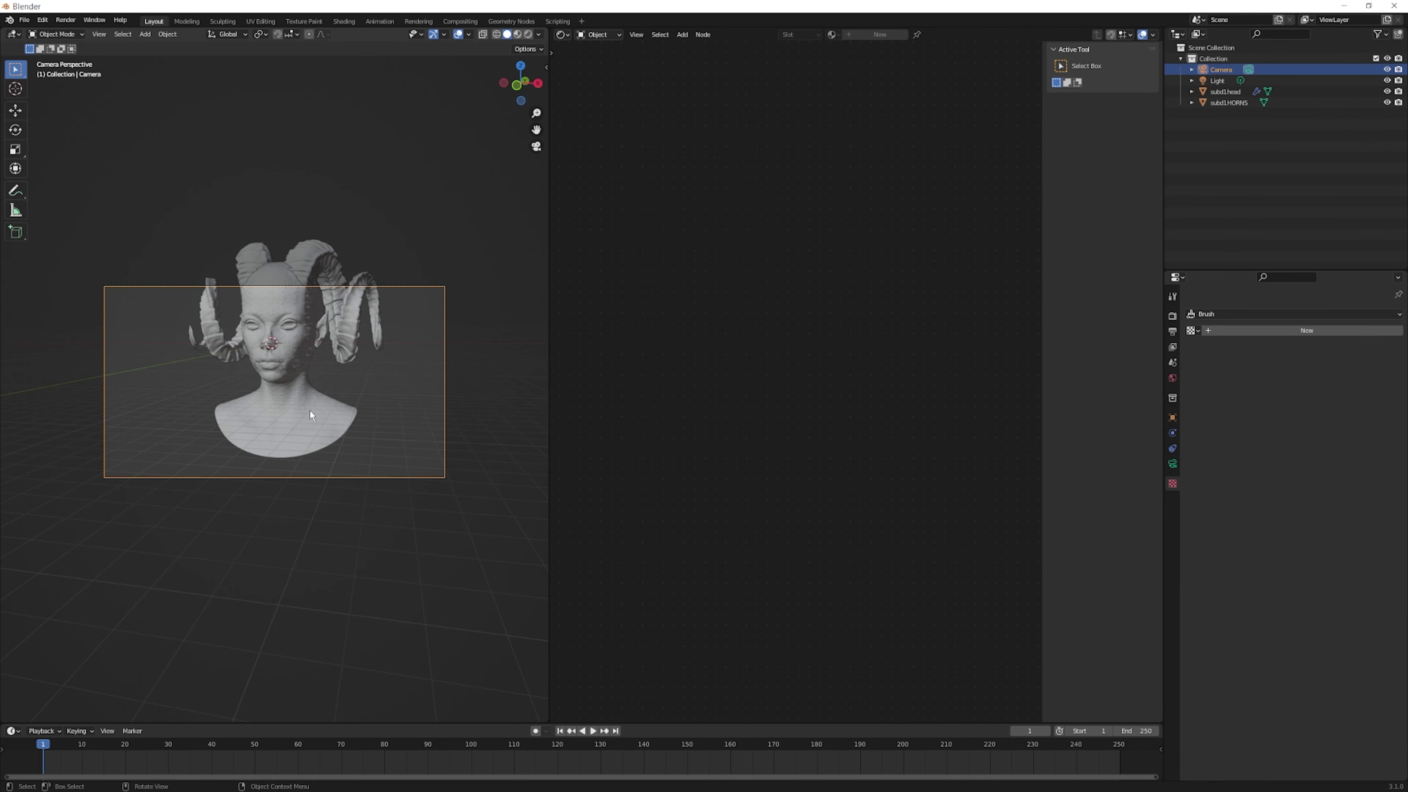
pyautogui.scroll(2, 311, 414)
pyautogui.scroll(2, 361, 410)
pyautogui.scroll(2, 370, 414)
# Switch the viewport to Rendered shading and orbit away from the camera view
pyautogui.press('z')
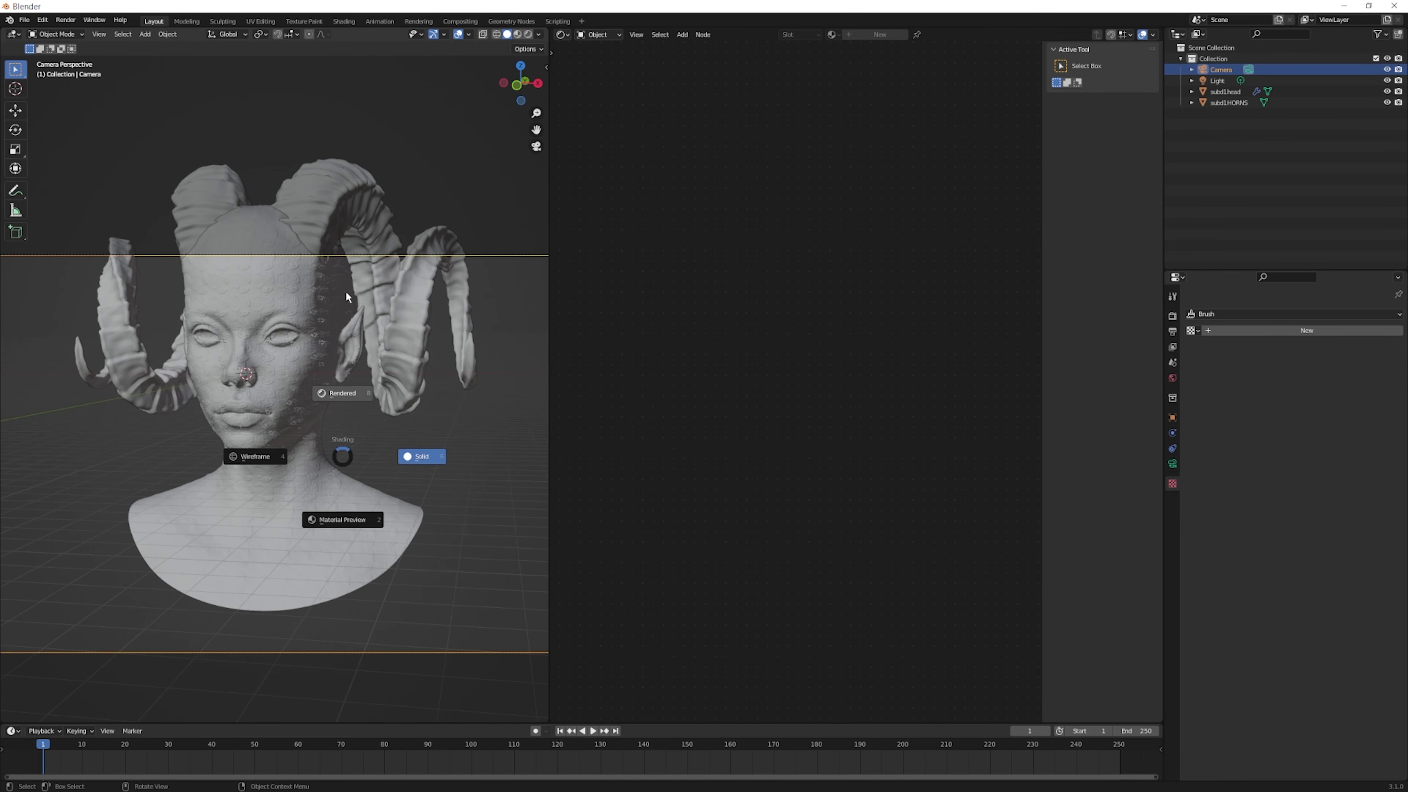
pyautogui.click(348, 364)
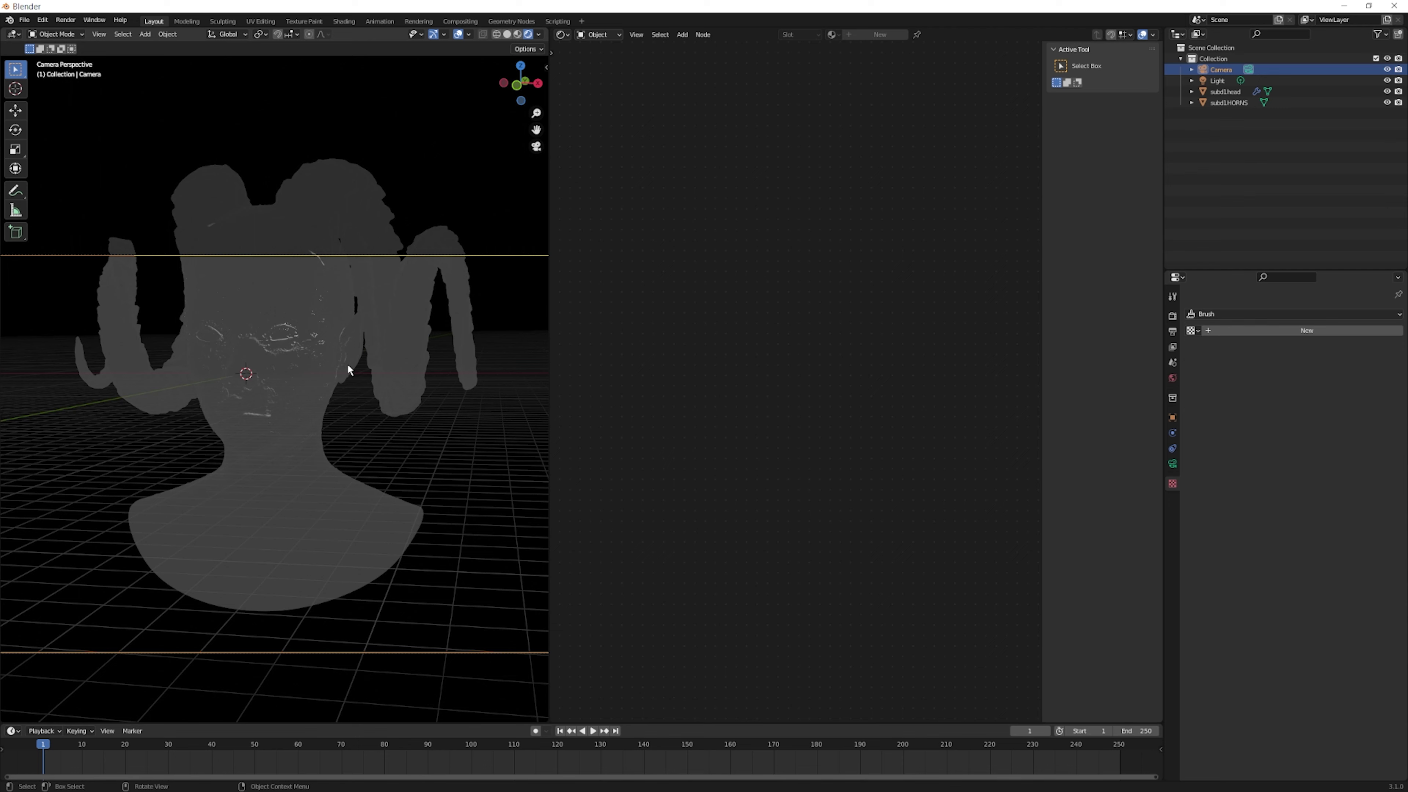
pyautogui.scroll(-5, 348, 364)
pyautogui.moveTo(348, 364)
pyautogui.mouseDown(button='middle')
pyautogui.moveTo(323, 359)
pyautogui.moveTo(385, 354)
pyautogui.moveTo(387, 336)
pyautogui.moveTo(311, 459)
pyautogui.moveTo(207, 525)
pyautogui.moveTo(262, 337)
pyautogui.moveTo(302, 378)
pyautogui.moveTo(342, 342)
pyautogui.moveTo(365, 258)
pyautogui.moveTo(264, 334)
pyautogui.moveTo(339, 302)
pyautogui.moveTo(260, 388)
pyautogui.moveTo(286, 380)
pyautogui.moveTo(273, 513)
pyautogui.moveTo(280, 492)
pyautogui.moveTo(190, 509)
pyautogui.mouseUp(button='middle')
pyautogui.scroll(-4, 324, 363)
# Select the scene light and move it to a new position
pyautogui.click(251, 411)
pyautogui.press('g')
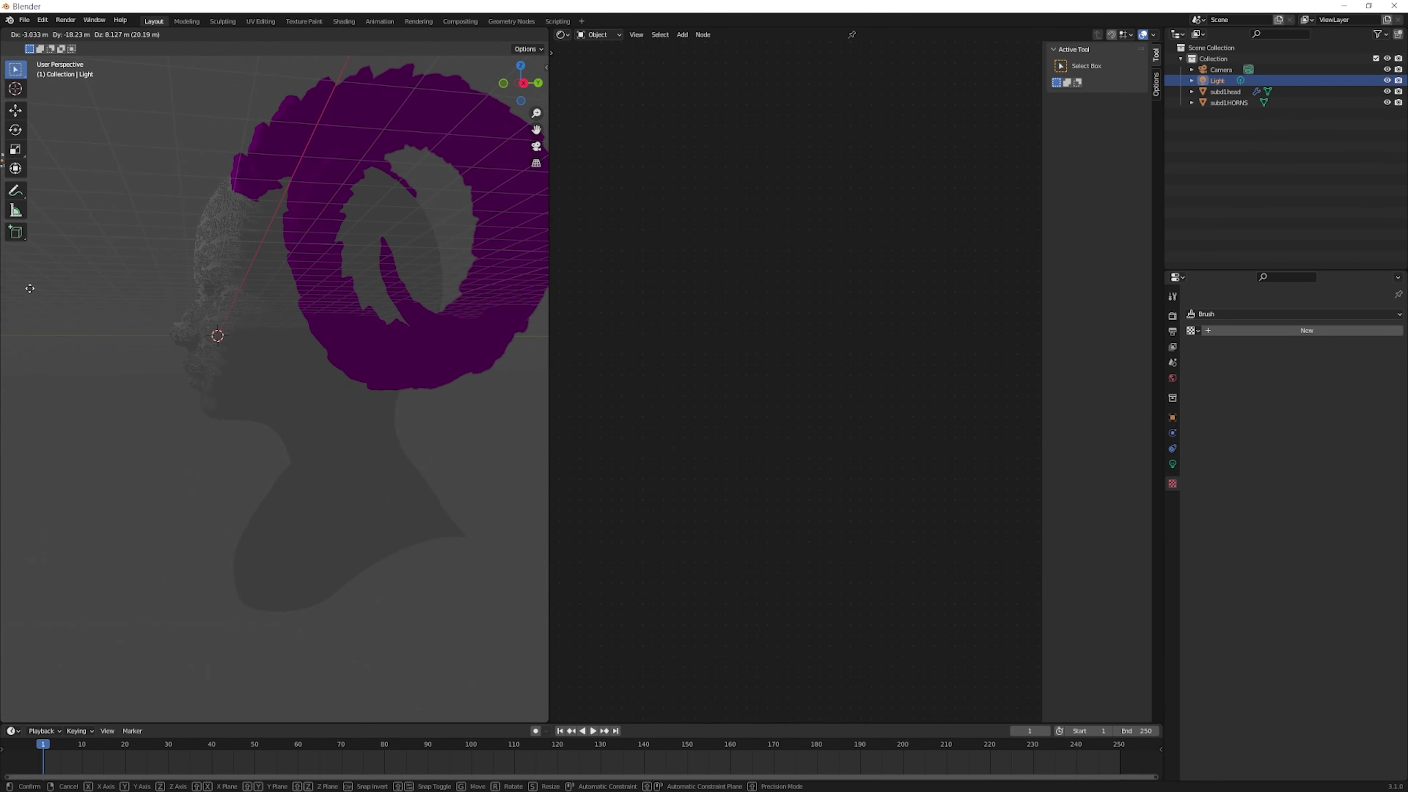
pyautogui.click(200, 284)
pyautogui.moveTo(200, 284)
pyautogui.mouseDown(button='middle')
pyautogui.moveTo(335, 289)
pyautogui.moveTo(278, 290)
pyautogui.moveTo(282, 275)
pyautogui.mouseUp(button='middle')
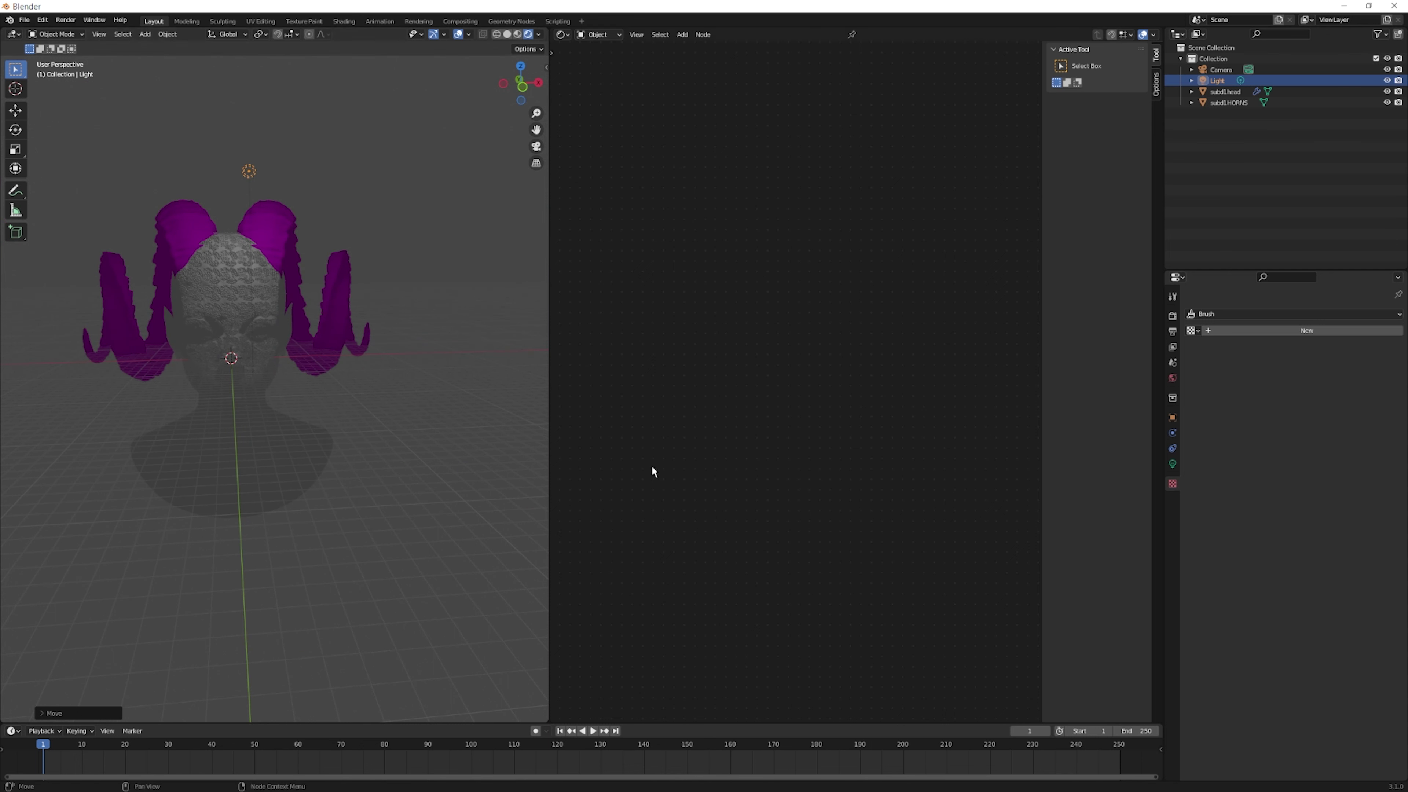
# Make the light a Sun lamp with strength 4
pyautogui.click(1173, 465)
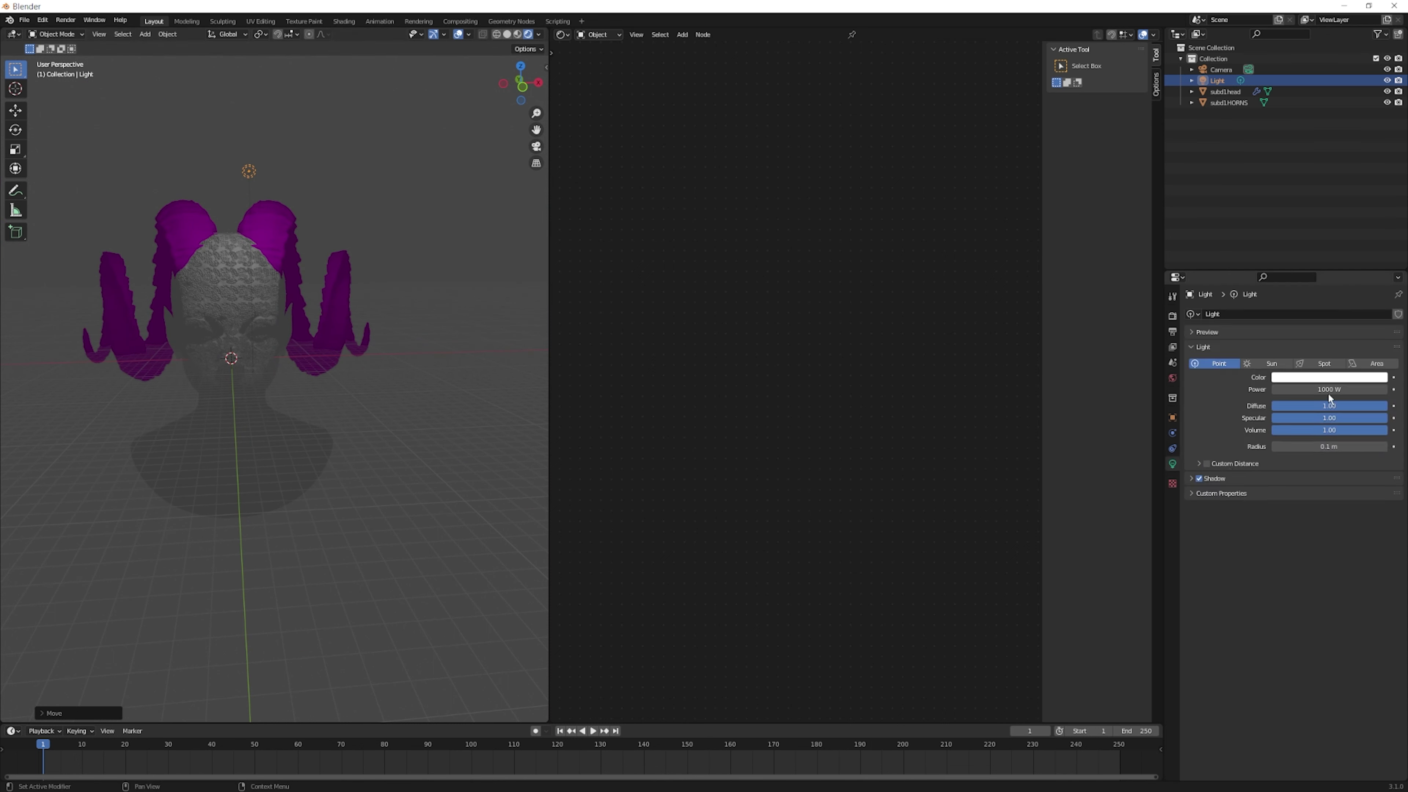
pyautogui.moveTo(1329, 394); pyautogui.dragTo(1352, 394)
pyautogui.click(1338, 363)
pyautogui.click(1260, 366)
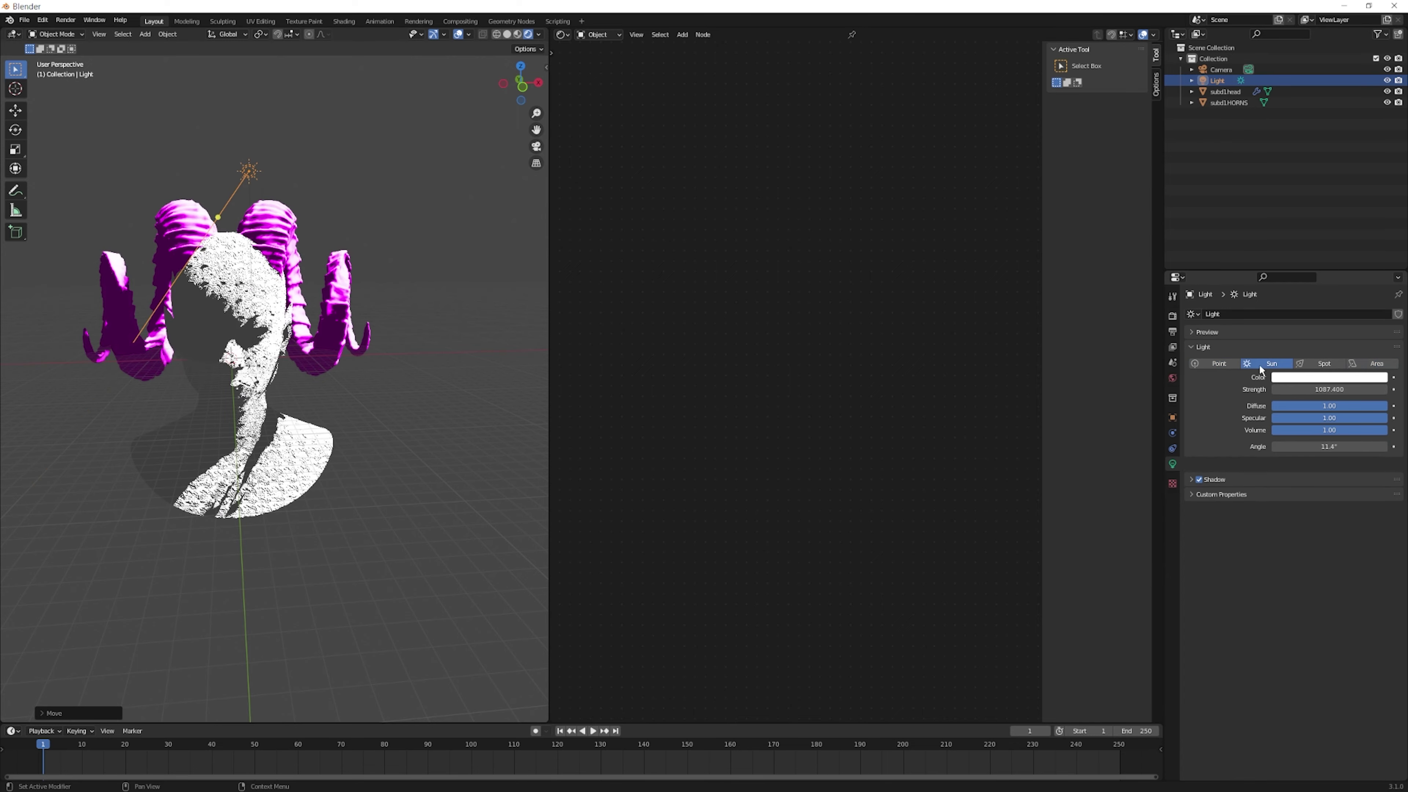
pyautogui.moveTo(205, 424)
pyautogui.mouseDown(button='middle')
pyautogui.moveTo(317, 463)
pyautogui.moveTo(388, 463)
pyautogui.mouseUp(button='middle')
pyautogui.scroll(3, 329, 452)
pyautogui.click(1331, 390)
pyautogui.write('2')
pyautogui.press('Return')
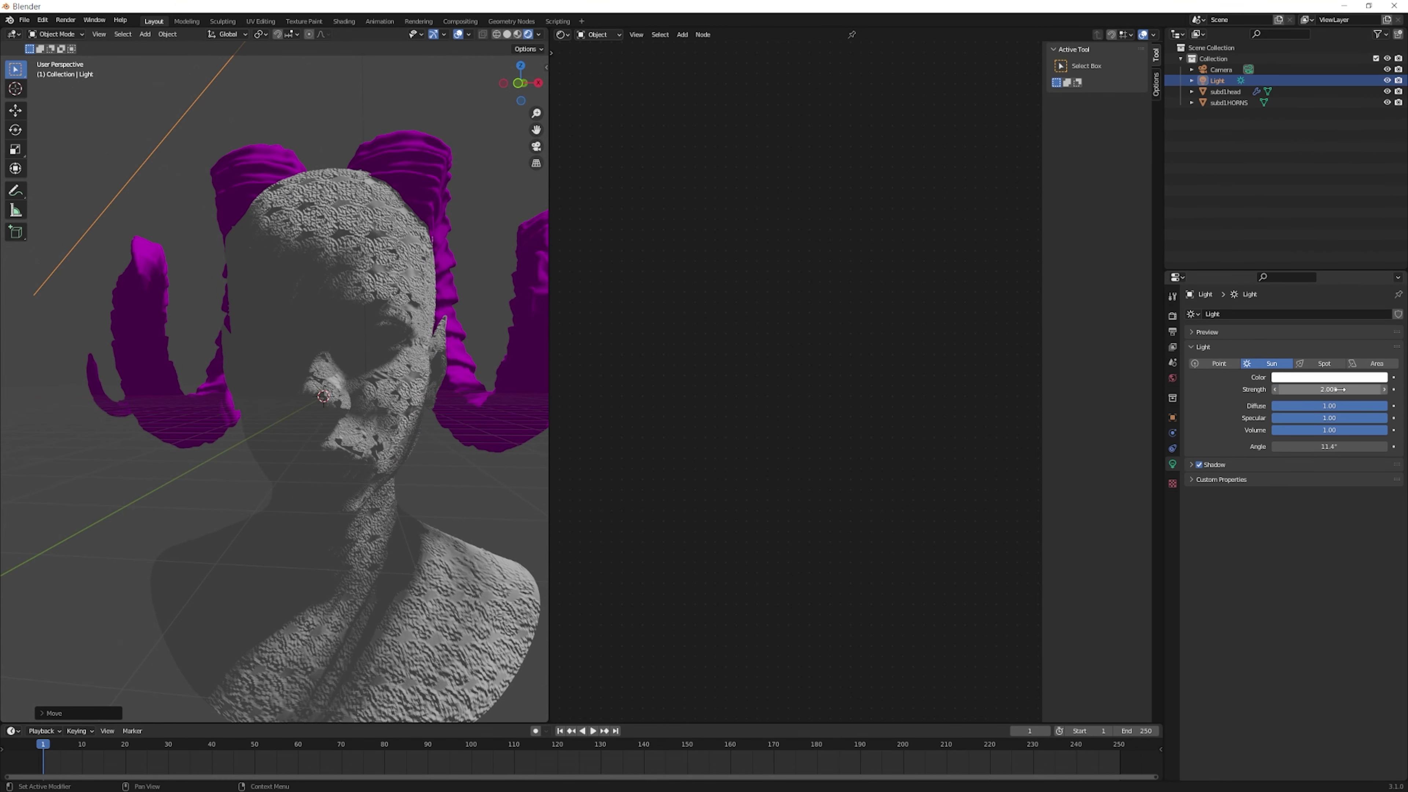
pyautogui.click(1341, 389)
pyautogui.write('4')
pyautogui.press('Return')
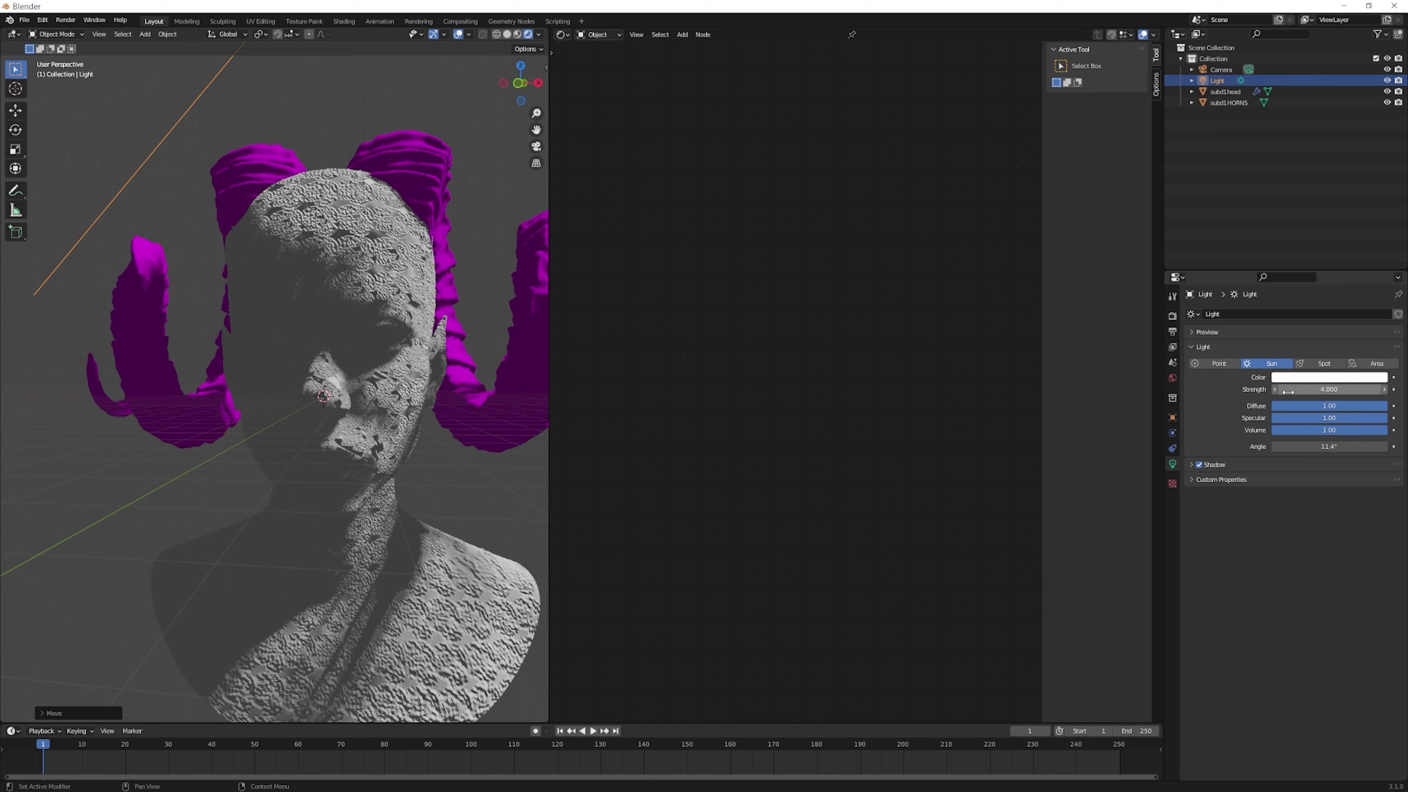
pyautogui.scroll(-4, 332, 346)
# Rotate the sun lamp so it rakes across the horned head
pyautogui.press('g')
pyautogui.press('Escape')
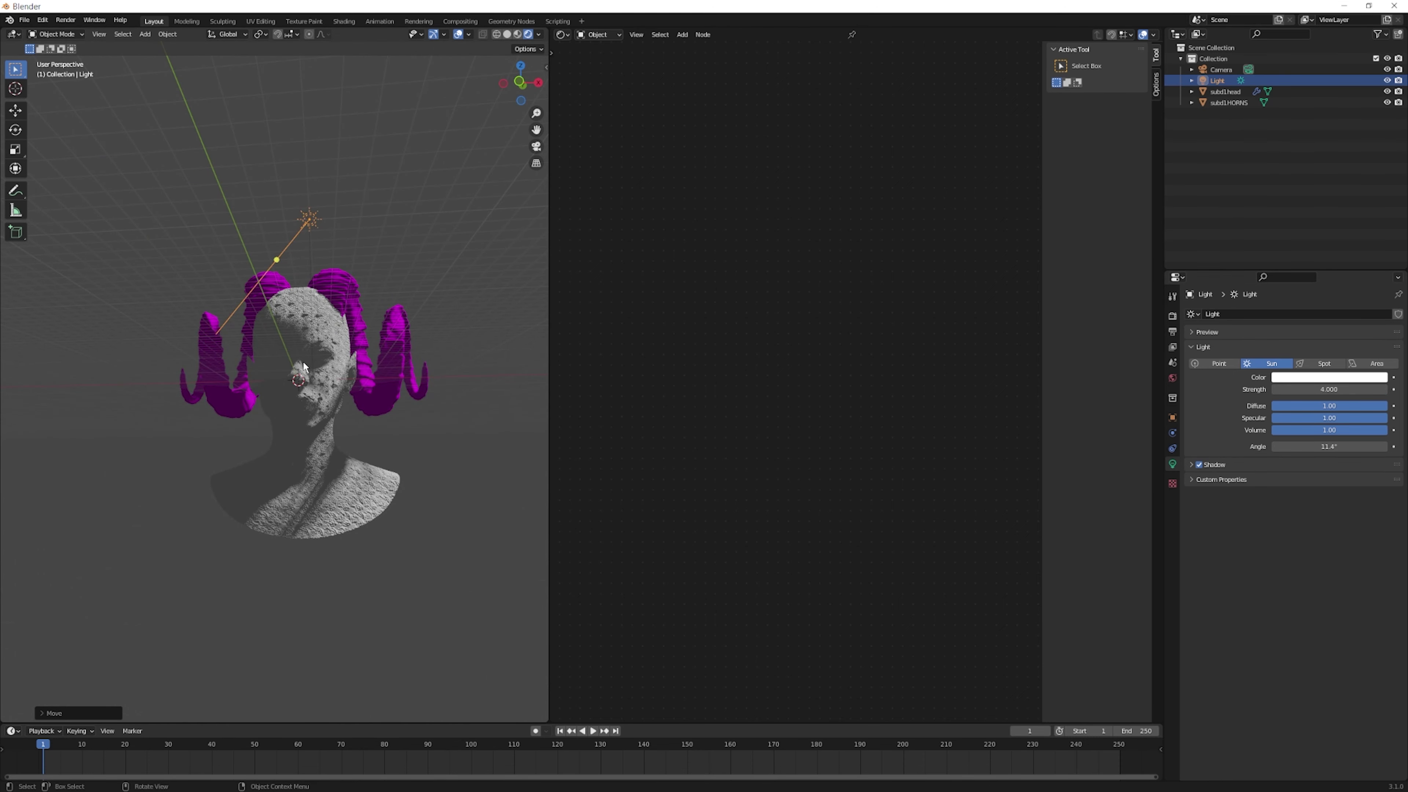
pyautogui.moveTo(302, 361); pyautogui.dragTo(294, 379, button='middle')
pyautogui.scroll(4, 293, 380)
pyautogui.press('r')
pyautogui.press('r')
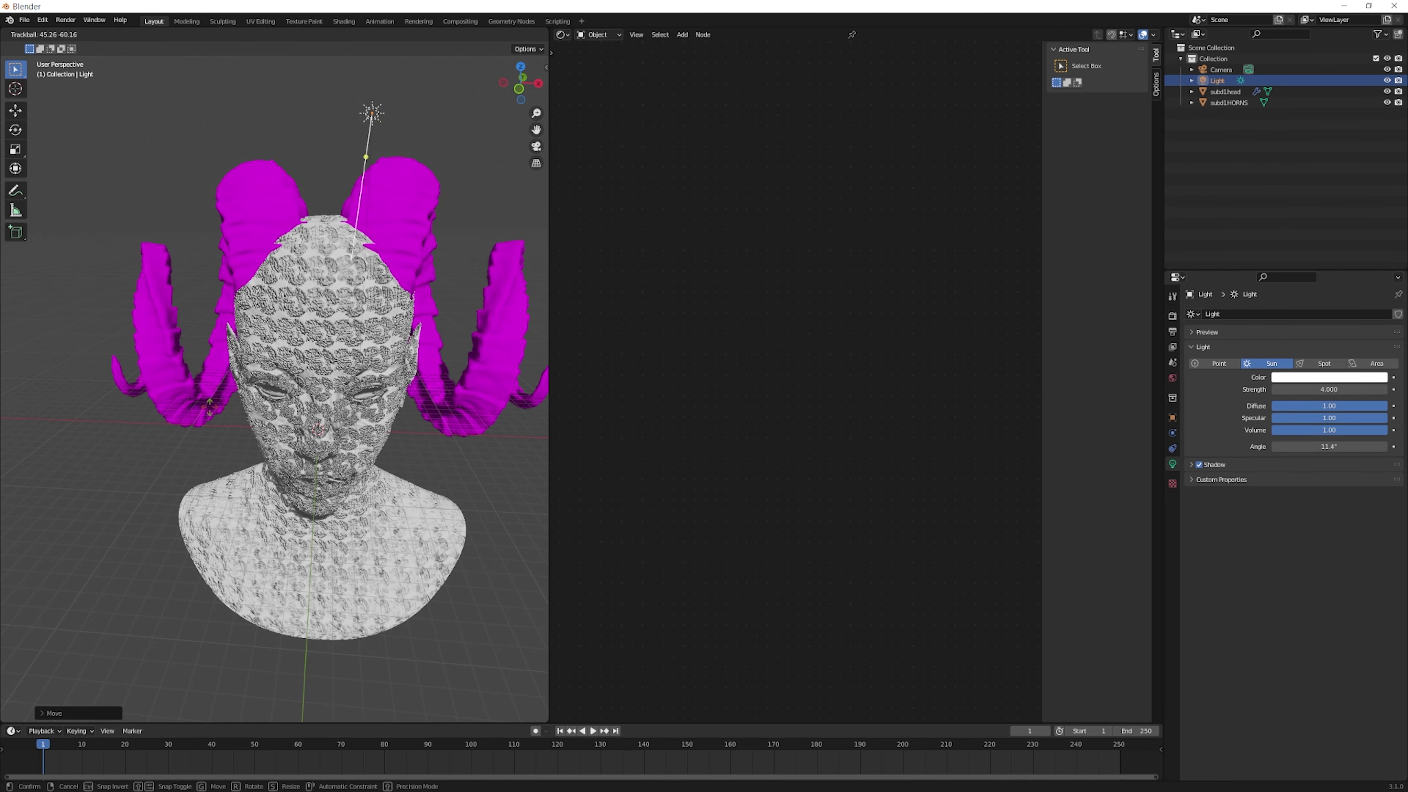
pyautogui.click(242, 406)
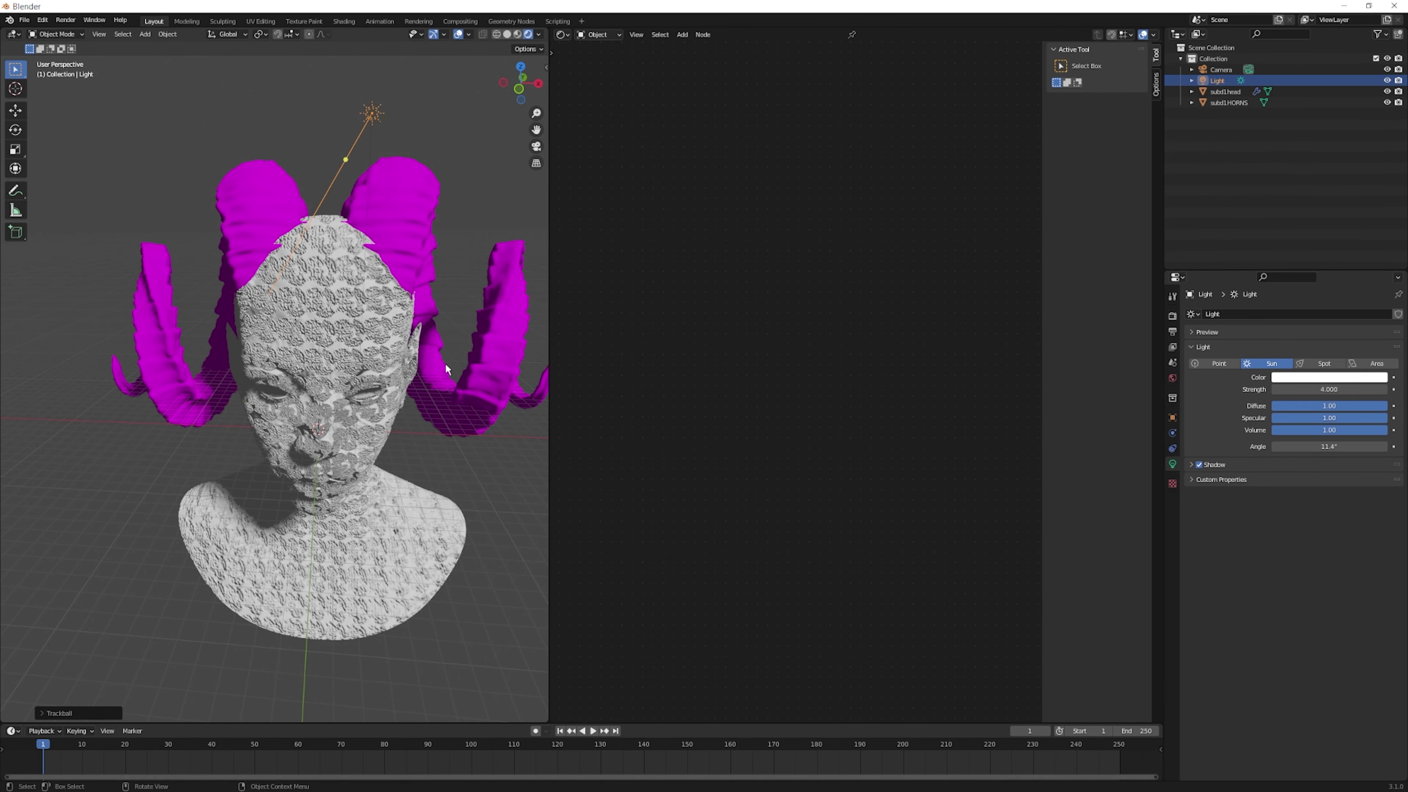
pyautogui.moveTo(390, 388)
pyautogui.mouseDown(button='middle')
pyautogui.moveTo(345, 350)
pyautogui.moveTo(311, 355)
pyautogui.mouseUp(button='middle')
pyautogui.scroll(5, 345, 350)
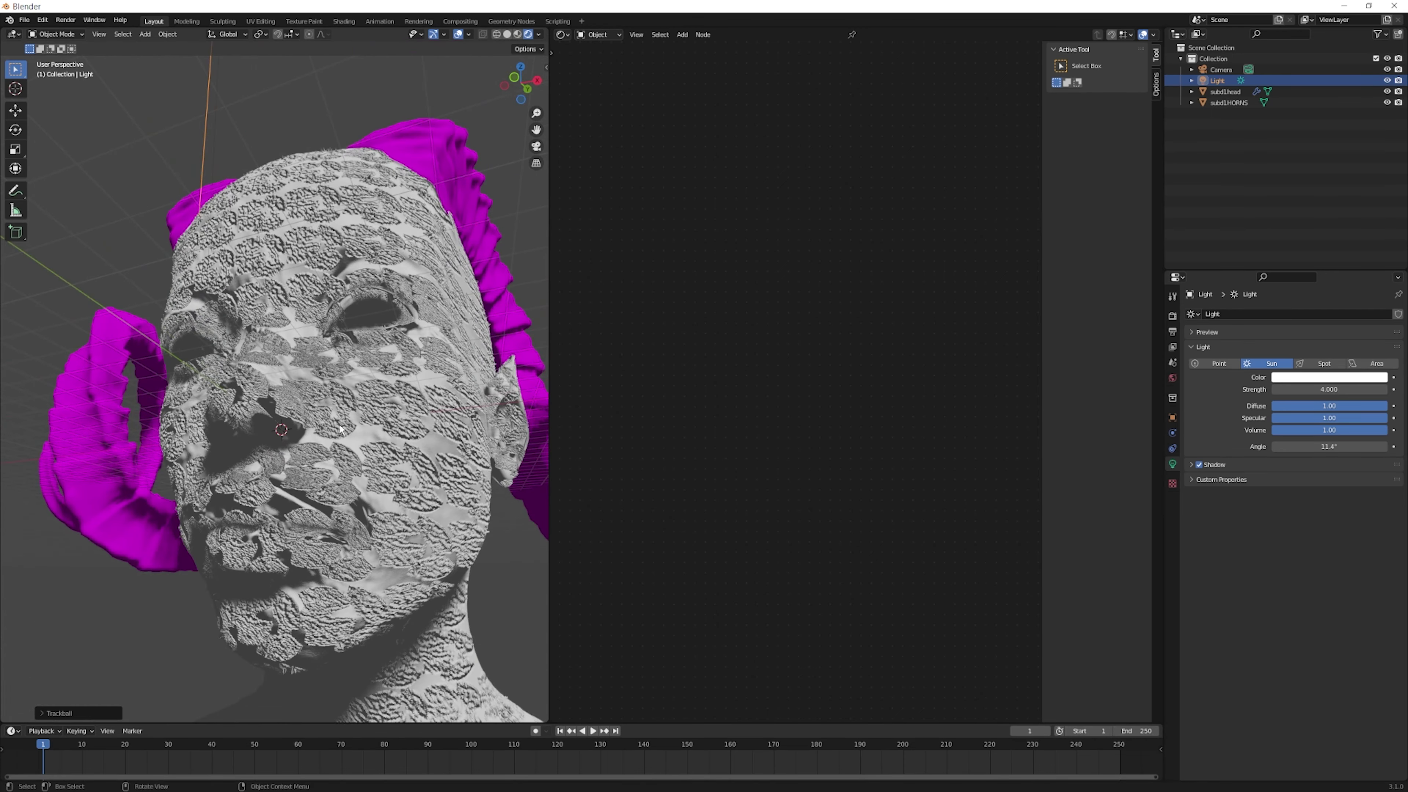
# Select subd1head, frame all its material nodes, and bring up the node Add menu
pyautogui.click(1225, 91)
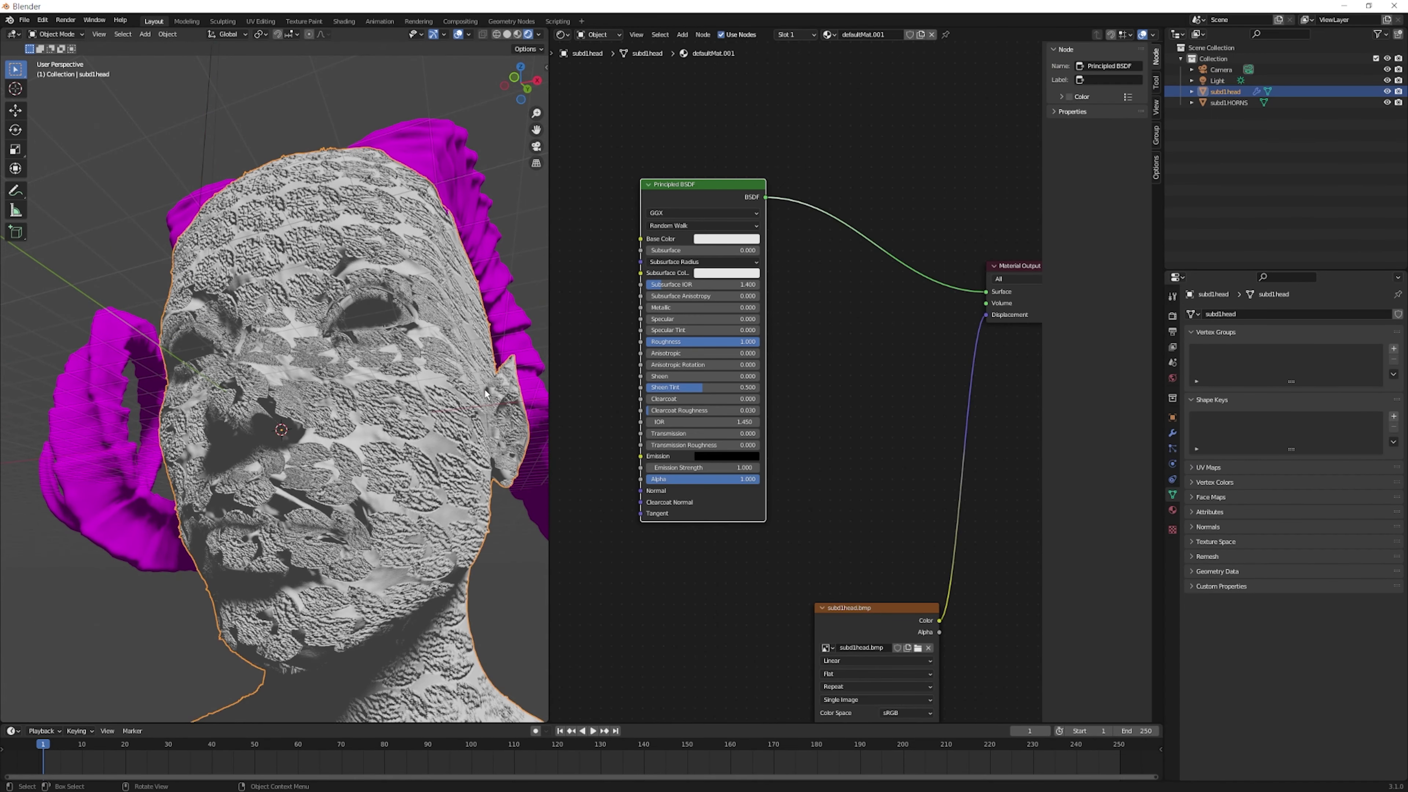
pyautogui.press('Home')
pyautogui.scroll(1, 820, 383)
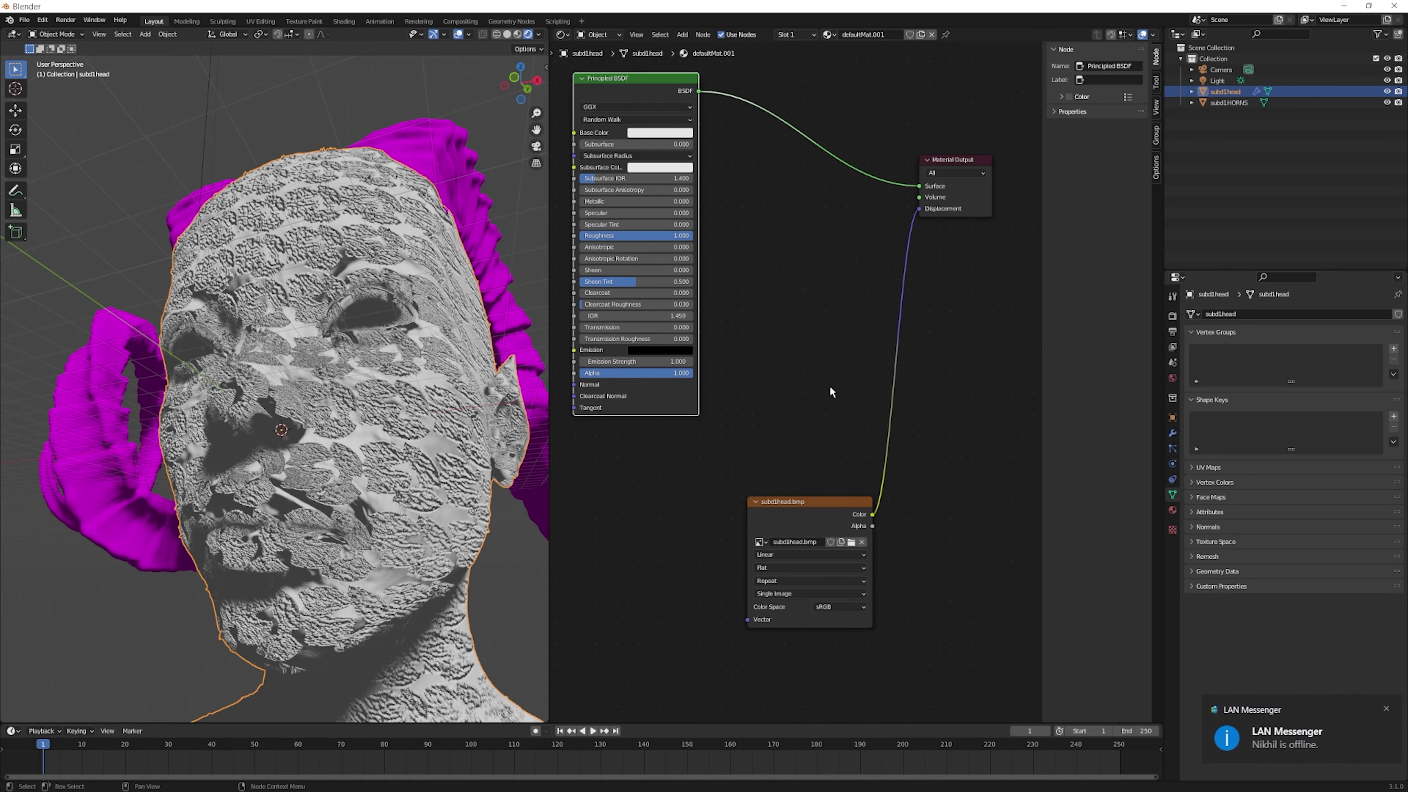
pyautogui.hotkey('shift', 'a')
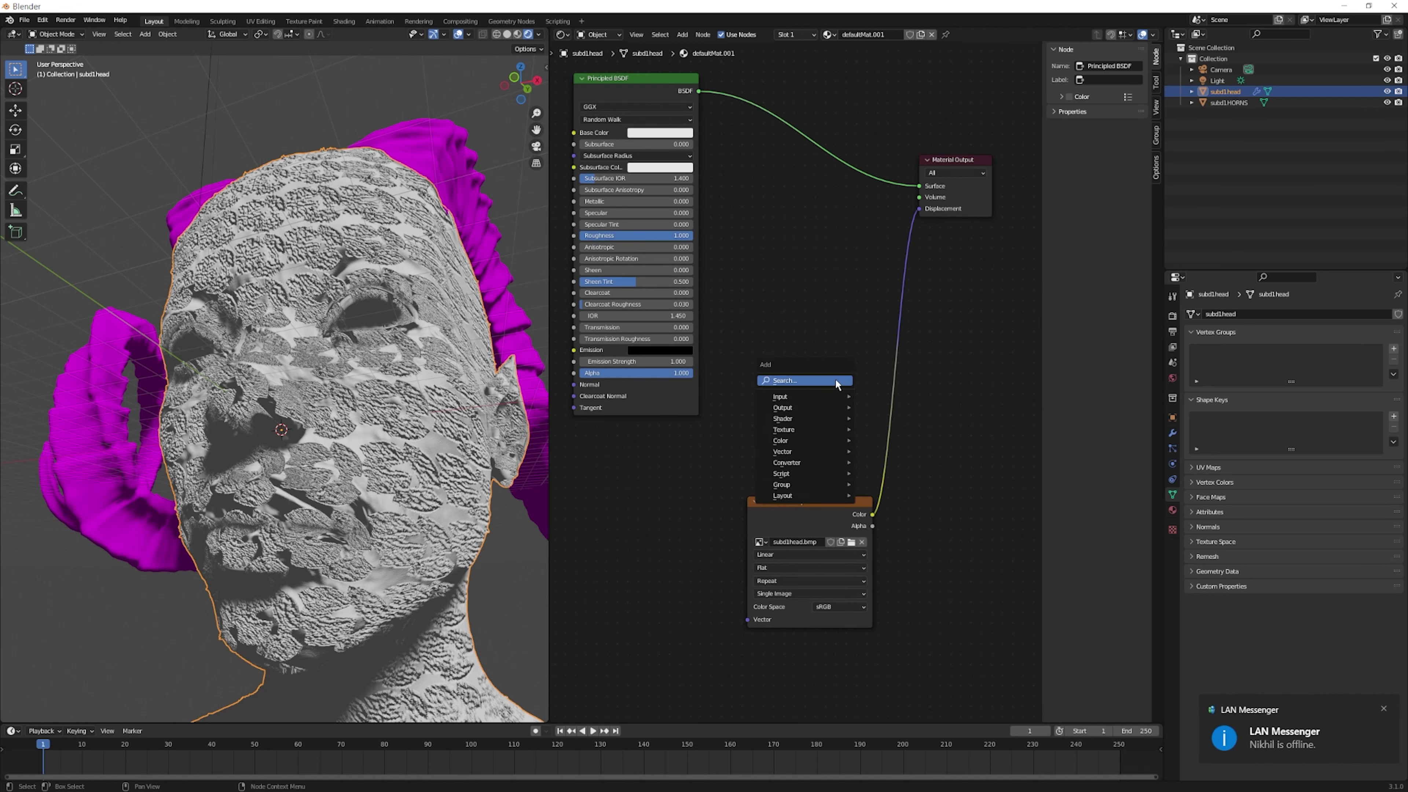